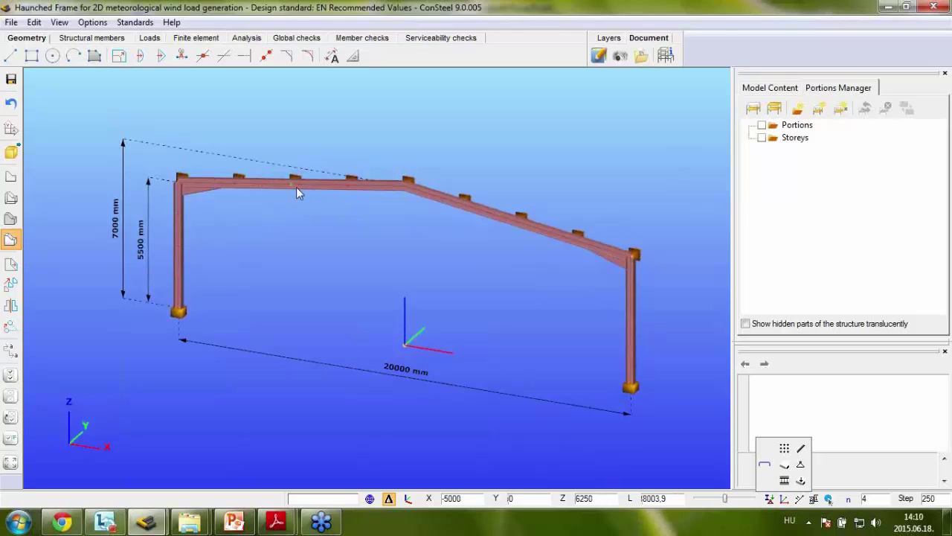
- Add a Wind load group and a Snow load group to the model's load cases and load groups
{"action": "middle_click_drag", "start_coordinate": [327, 236], "coordinate": [338, 238]}
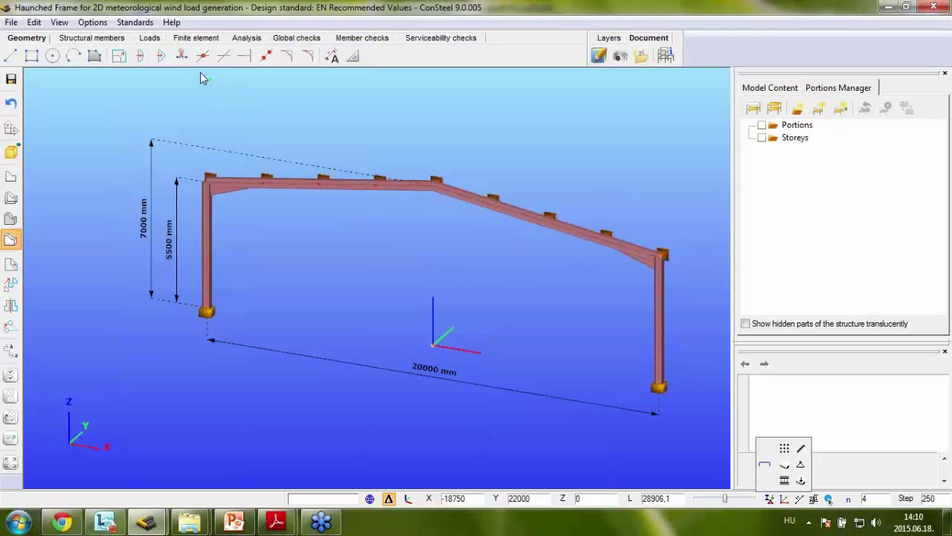
{"action": "left_click", "coordinate": [149, 37]}
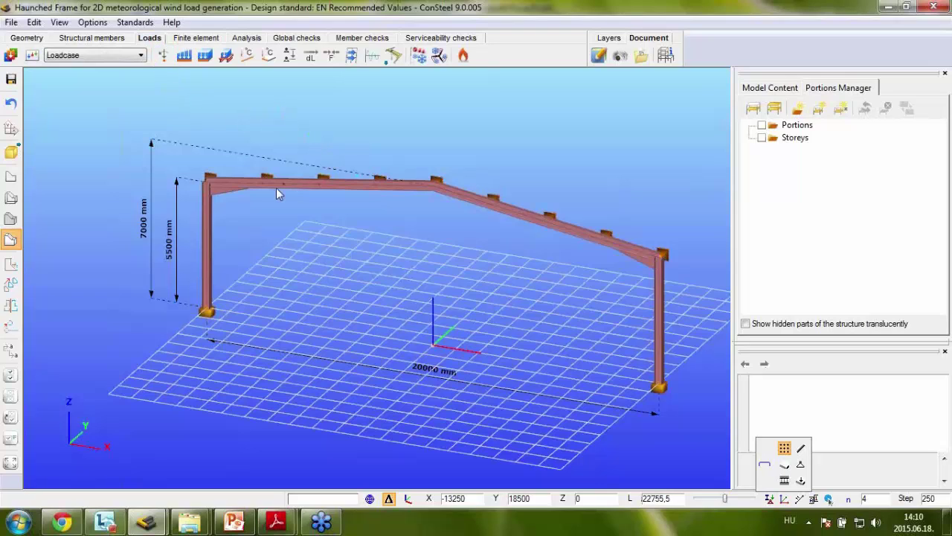
{"action": "left_click", "coordinate": [11, 57]}
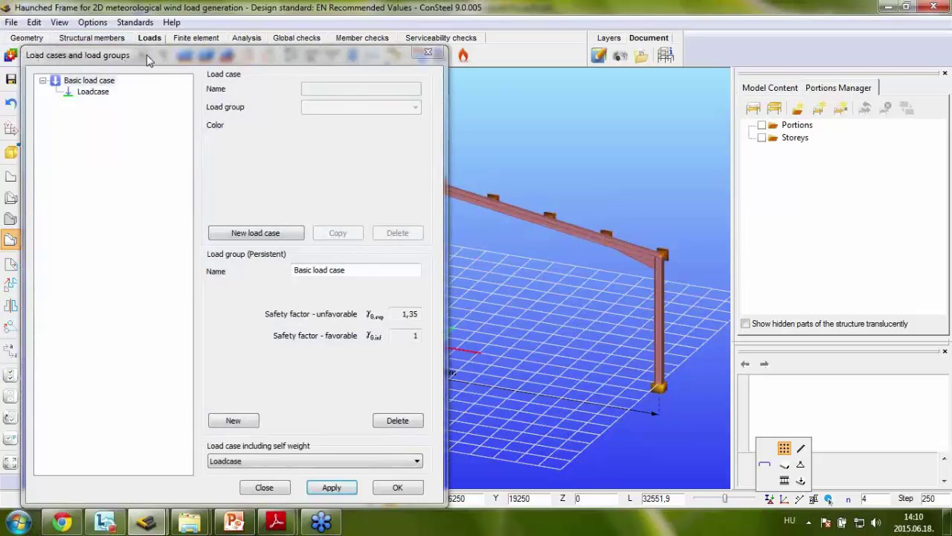
{"action": "left_click_drag", "start_coordinate": [148, 60], "coordinate": [163, 37]}
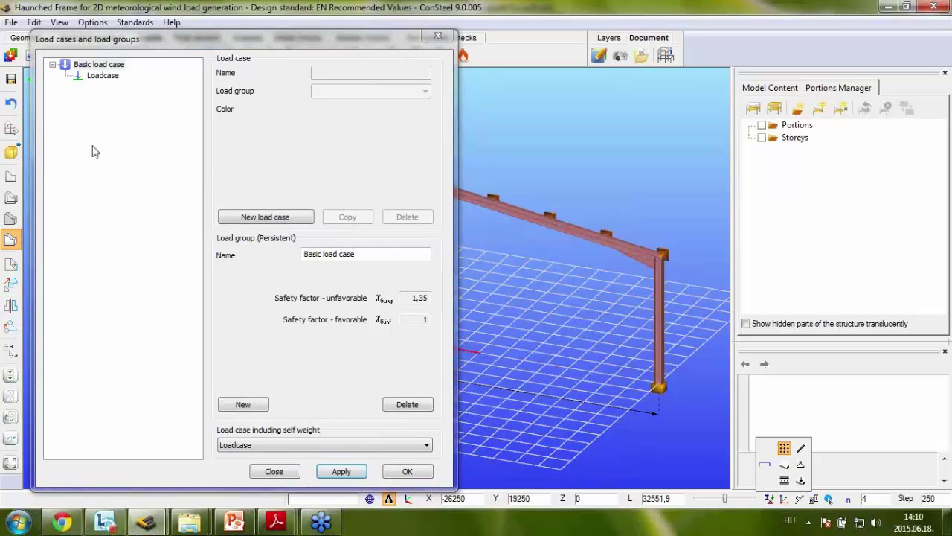
{"action": "left_click", "coordinate": [243, 405]}
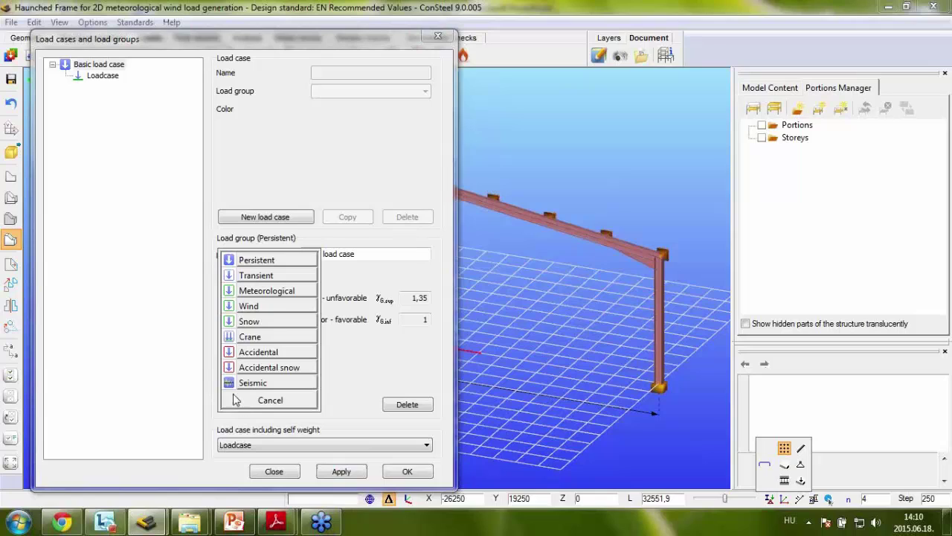
{"action": "left_click", "coordinate": [265, 310]}
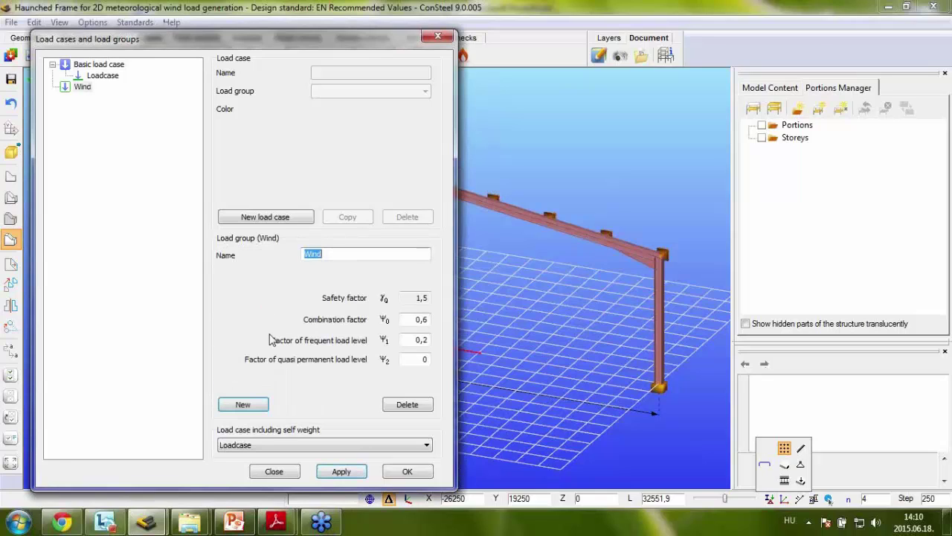
{"action": "left_click", "coordinate": [245, 402]}
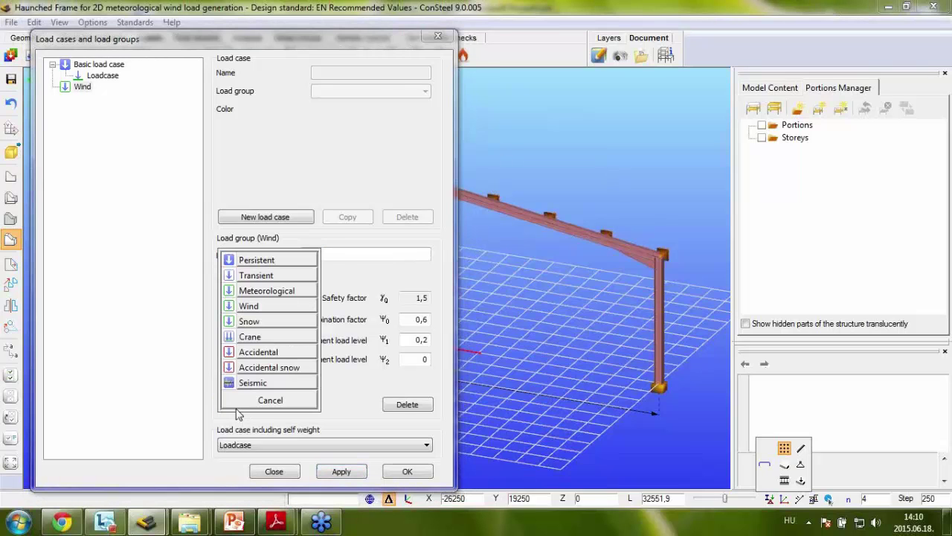
{"action": "left_click", "coordinate": [250, 320]}
- Create three load cases named +X, +X2 and +Y in the Wind load group
{"action": "left_click", "coordinate": [83, 86]}
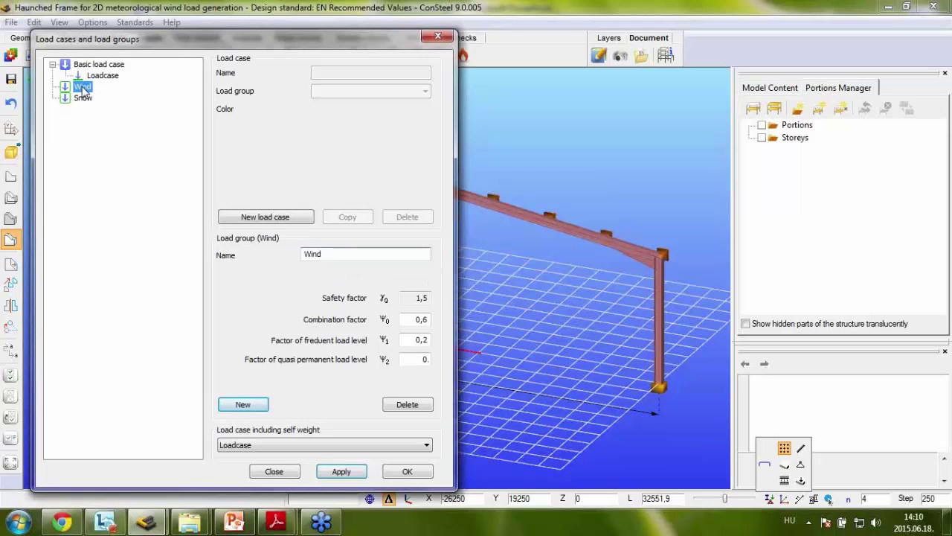
{"action": "left_click", "coordinate": [255, 218]}
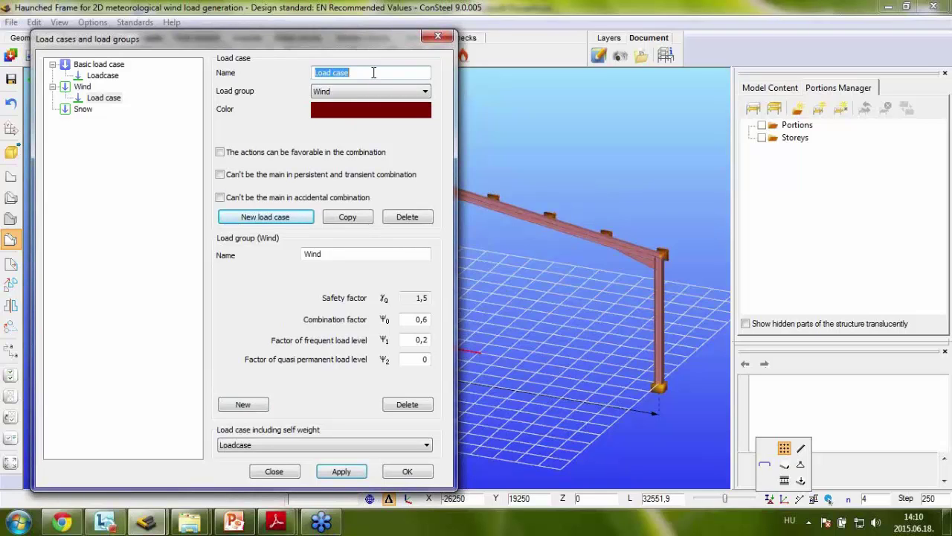
{"action": "type", "text": "+X"}
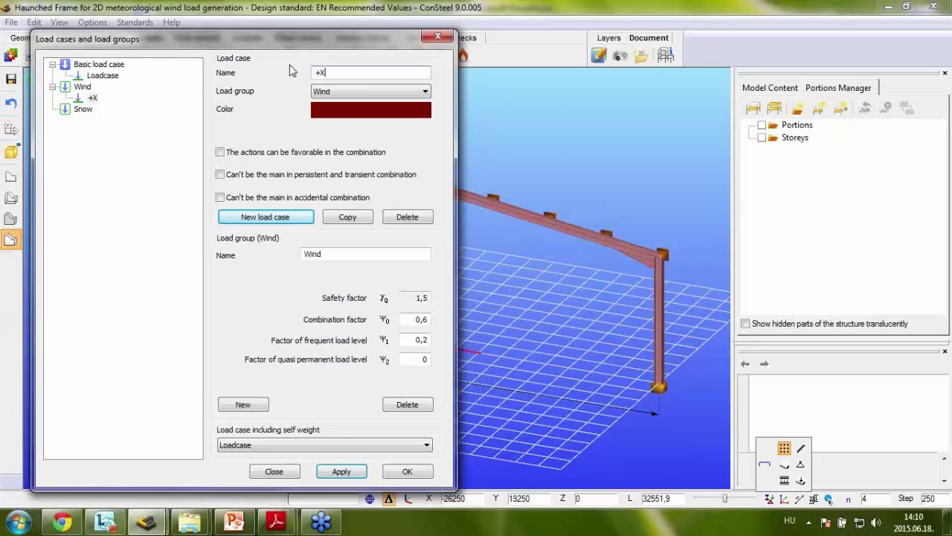
{"action": "left_click", "coordinate": [268, 220]}
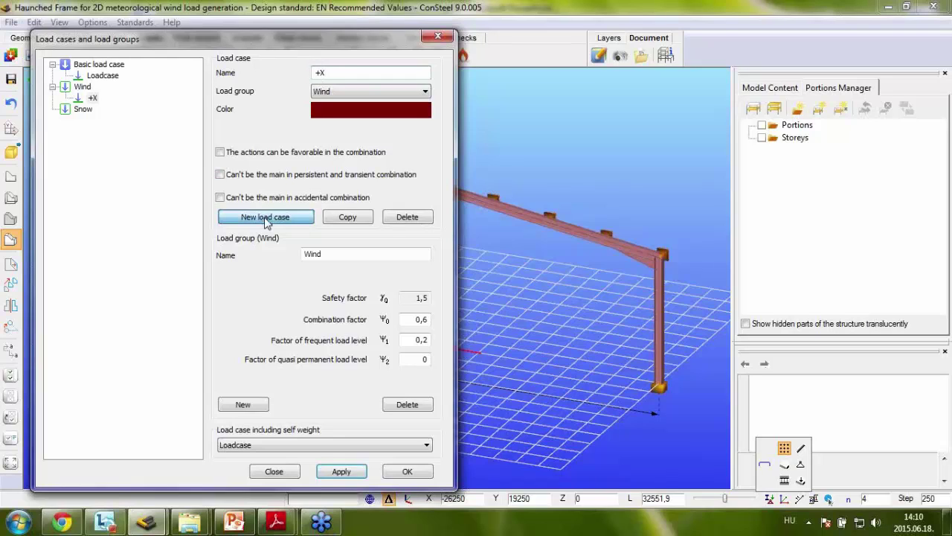
{"action": "type", "text": "+"}
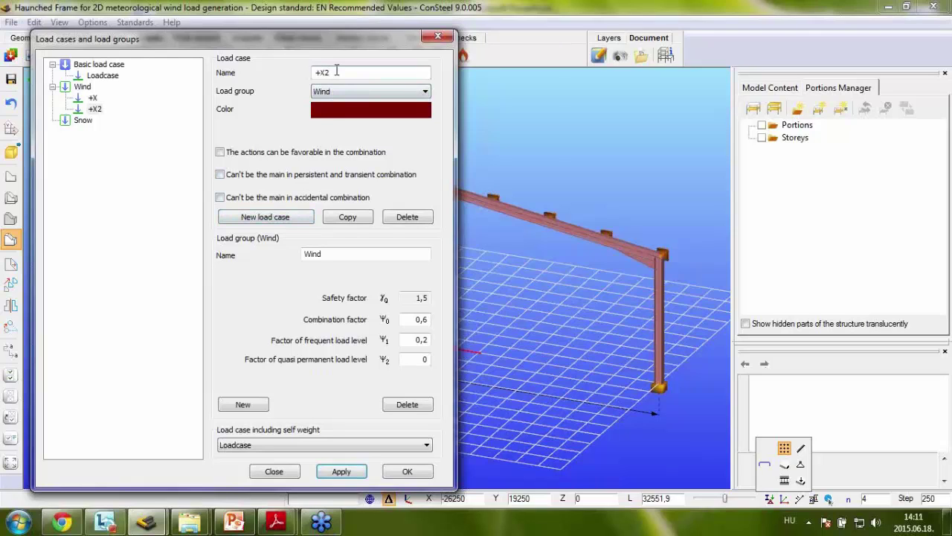
{"action": "left_click", "coordinate": [245, 216]}
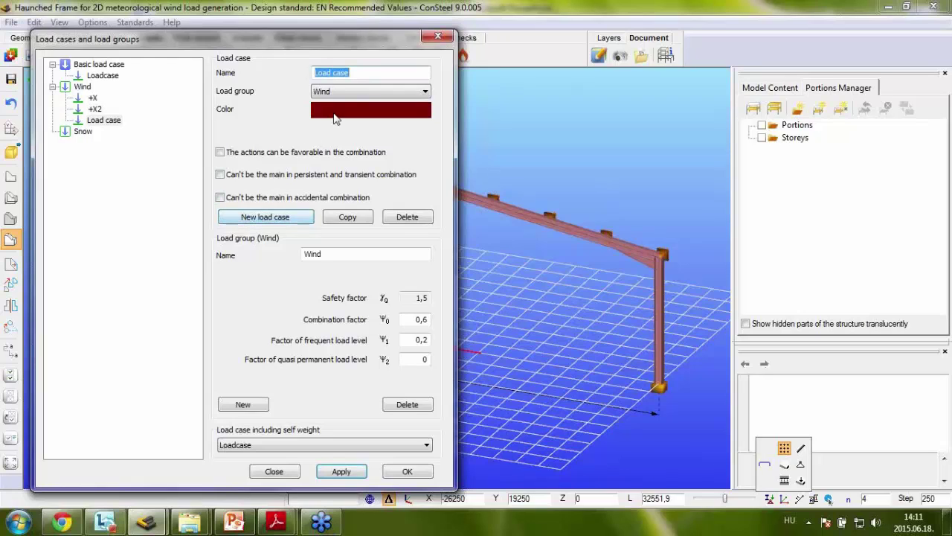
{"action": "type", "text": "+Y"}
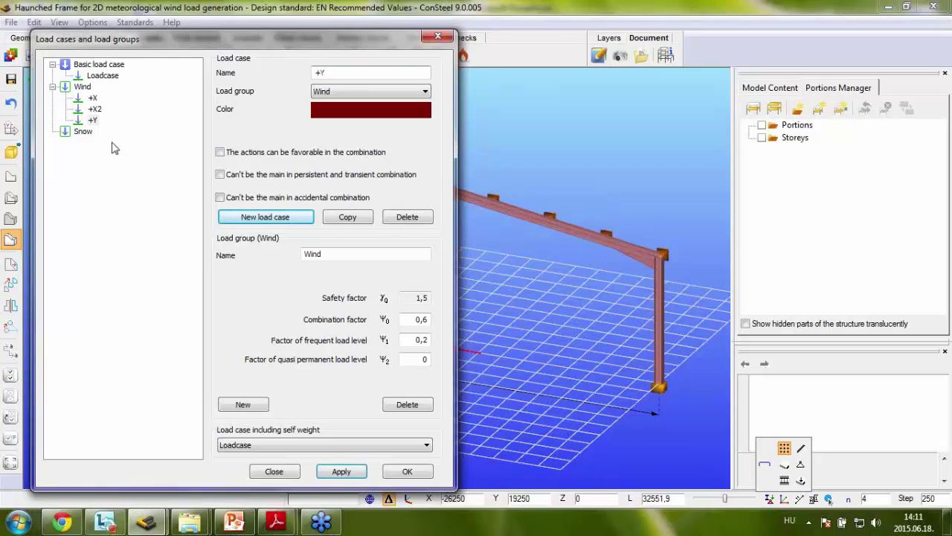
- Create load cases named Total, Partial1 and Partial2 in the Snow load group and accept the load case definitions
{"action": "left_click", "coordinate": [84, 132]}
{"action": "left_click", "coordinate": [249, 405]}
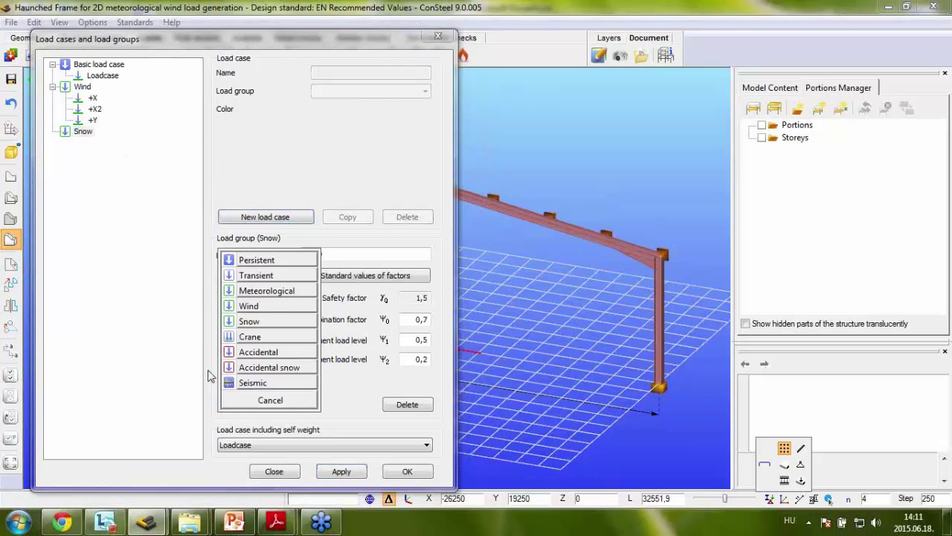
{"action": "left_click", "coordinate": [257, 400]}
{"action": "left_click", "coordinate": [84, 131]}
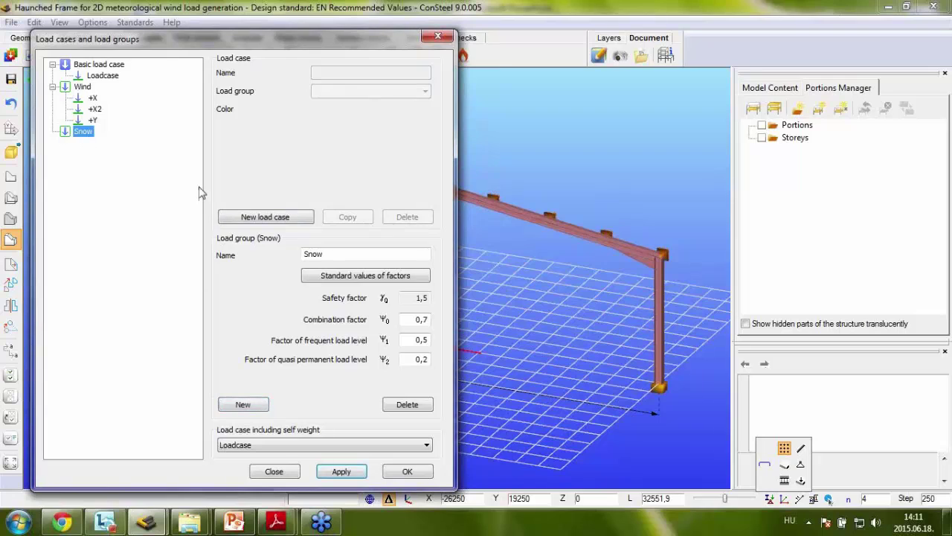
{"action": "left_click", "coordinate": [264, 218]}
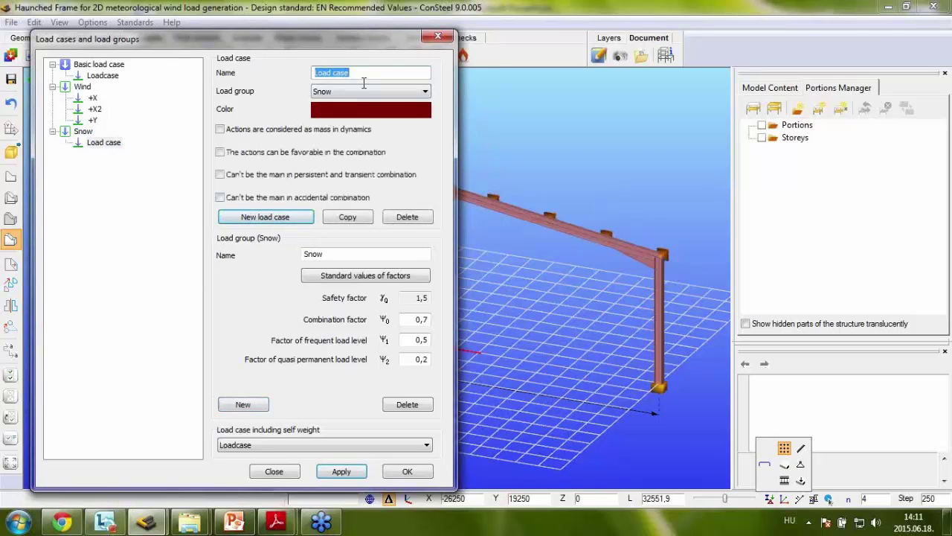
{"action": "type", "text": "Totla"}
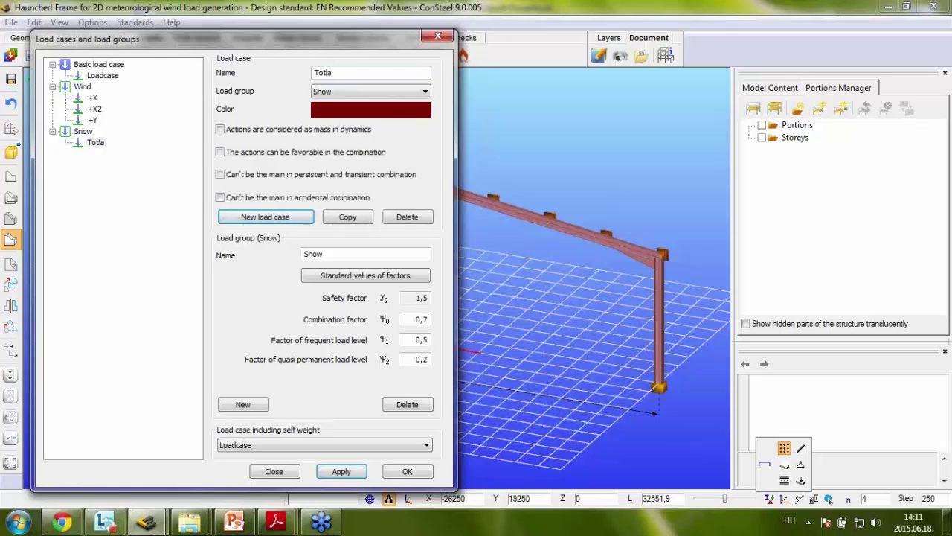
{"action": "left_click", "coordinate": [280, 217]}
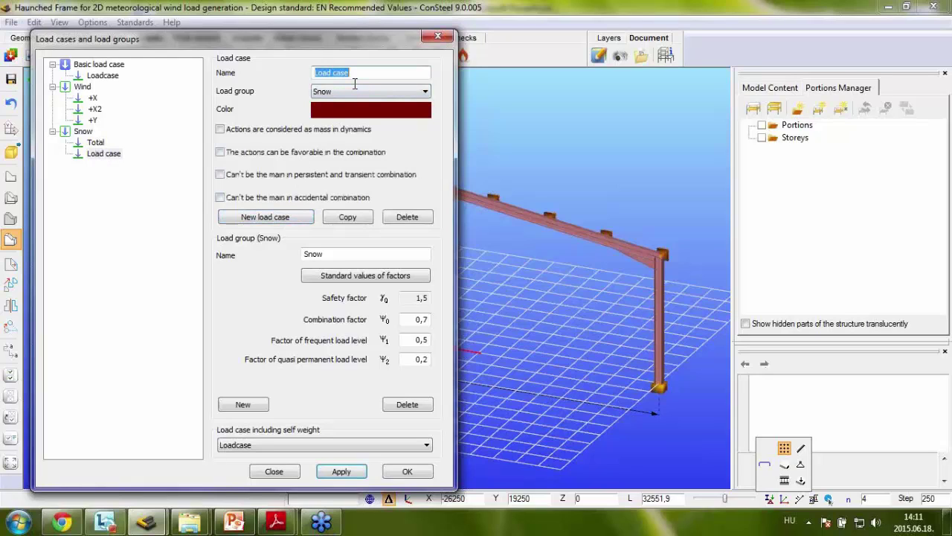
{"action": "type", "text": "Partial1"}
{"action": "left_click", "coordinate": [270, 219]}
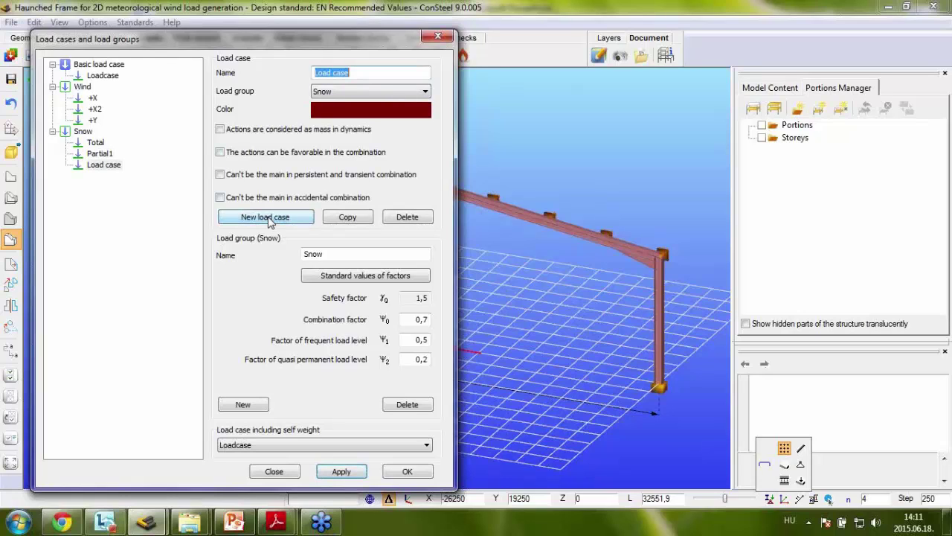
{"action": "type", "text": "Partial2"}
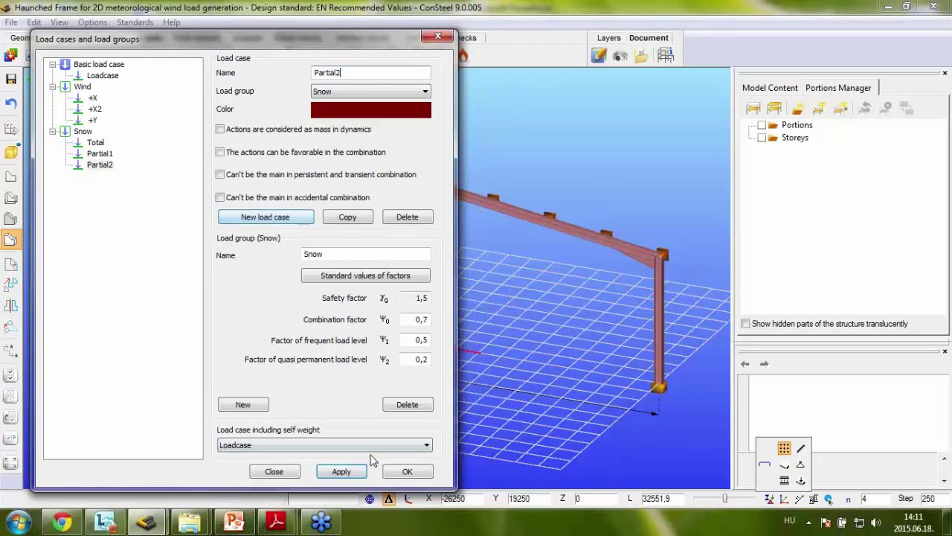
{"action": "left_click", "coordinate": [407, 471]}
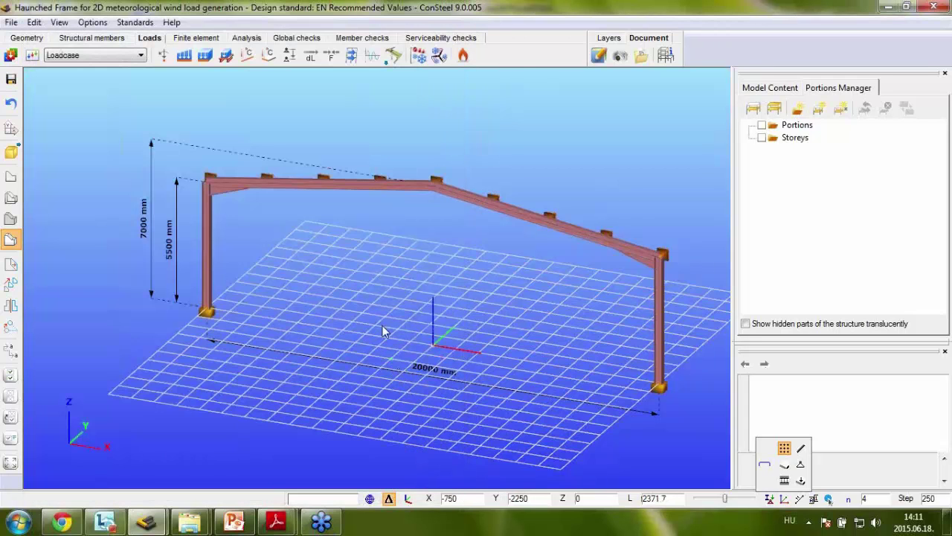
- Select both roof beams of the frame and open the wind load settings for a line load on them
{"action": "middle_click_drag", "start_coordinate": [379, 300], "coordinate": [404, 264]}
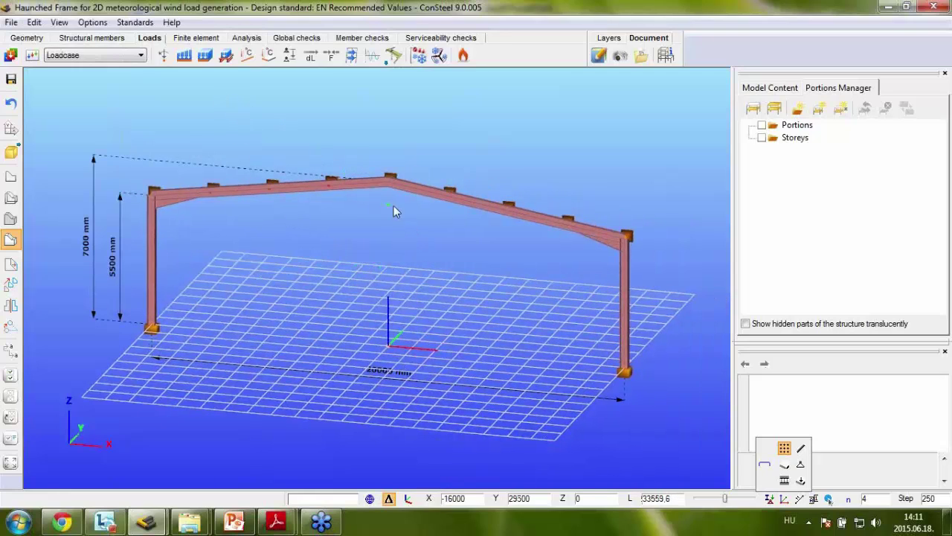
{"action": "left_click_drag", "start_coordinate": [410, 217], "coordinate": [347, 133]}
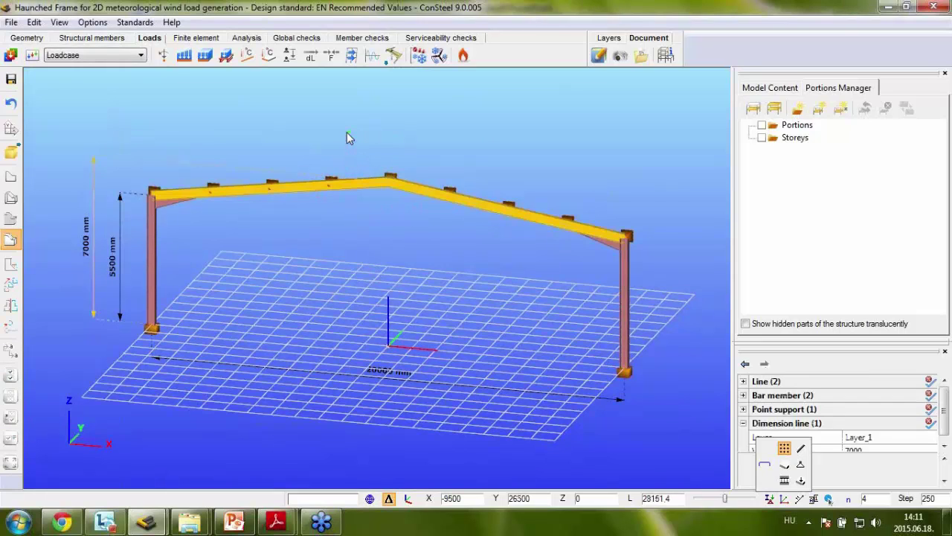
{"action": "left_click", "coordinate": [190, 62]}
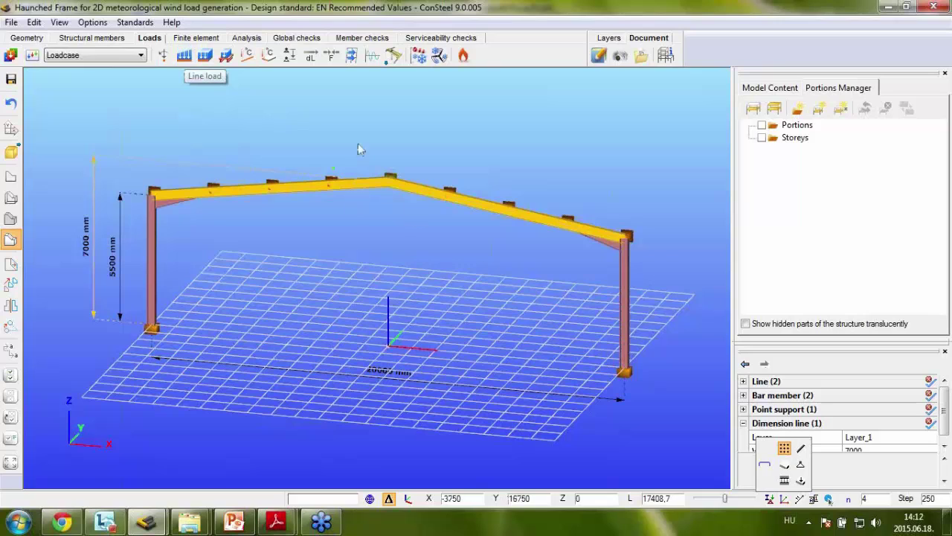
{"action": "left_click", "coordinate": [183, 57]}
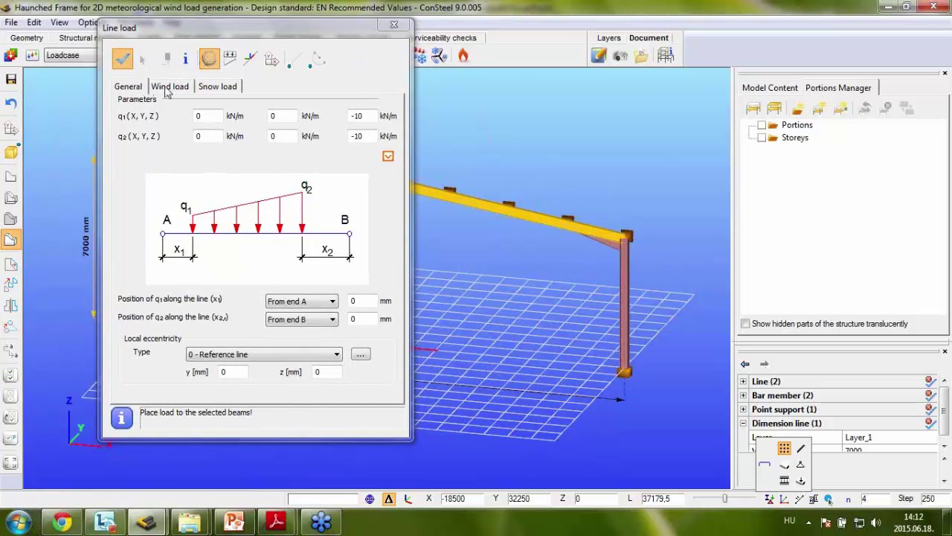
{"action": "left_click", "coordinate": [172, 87]}
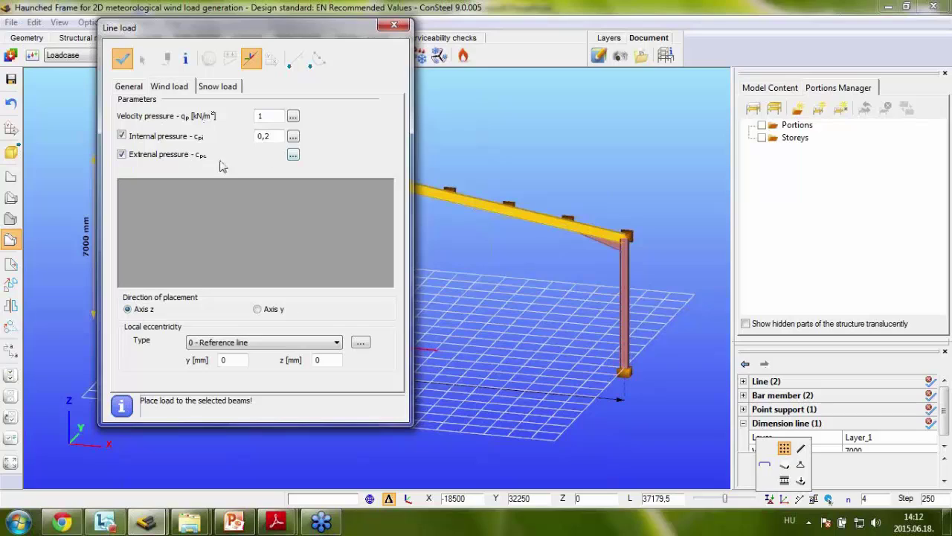
- Define global wind parameters for the external pressure, with building dimensions of 20 m parallel and 40 m perpendicular to the basic wind direction
{"action": "left_click", "coordinate": [294, 156]}
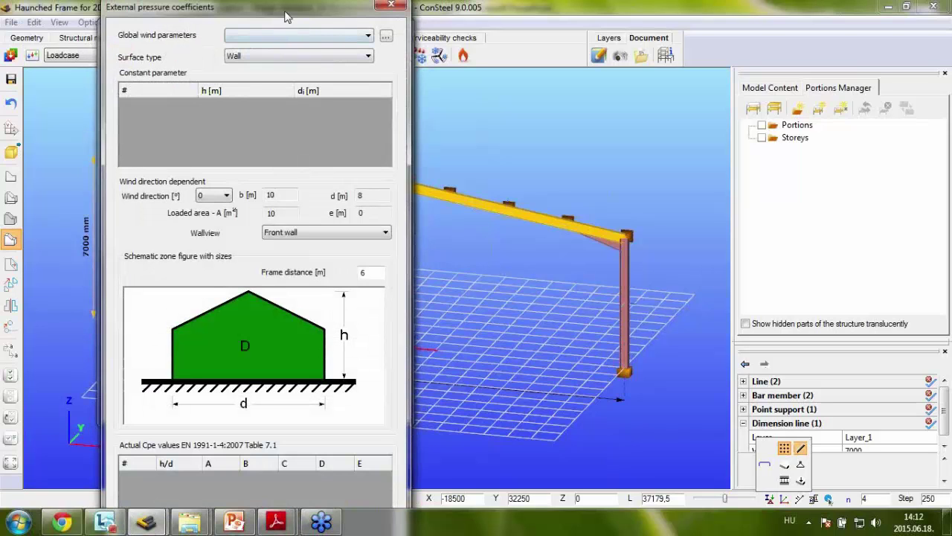
{"action": "left_click_drag", "start_coordinate": [286, 17], "coordinate": [264, 18]}
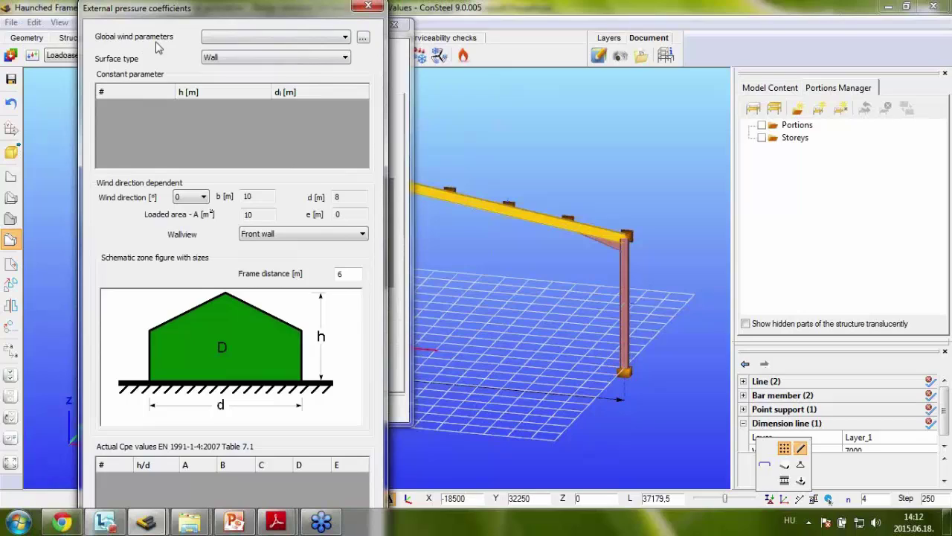
{"action": "left_click", "coordinate": [364, 40]}
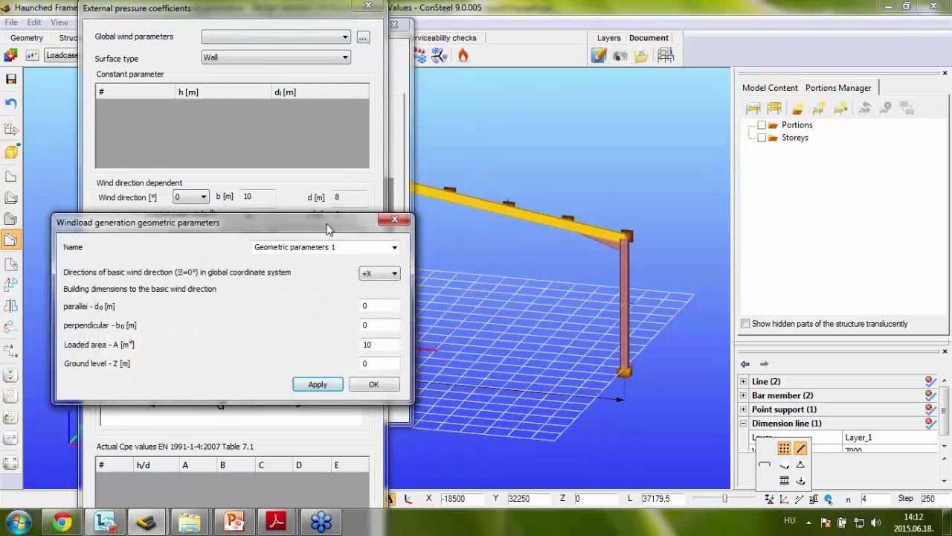
{"action": "left_click_drag", "start_coordinate": [295, 232], "coordinate": [508, 113]}
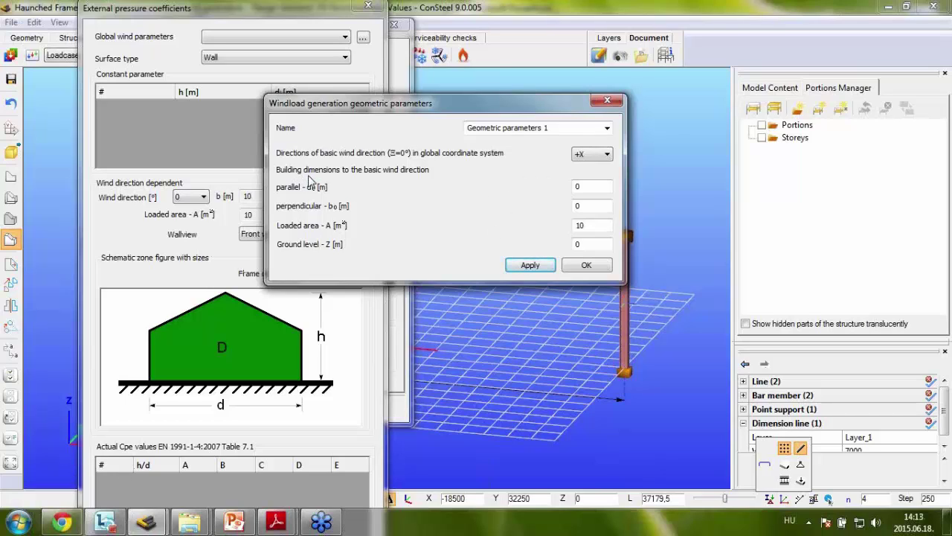
{"action": "double_click", "coordinate": [577, 186]}
{"action": "double_click", "coordinate": [577, 206]}
{"action": "left_click", "coordinate": [585, 267]}
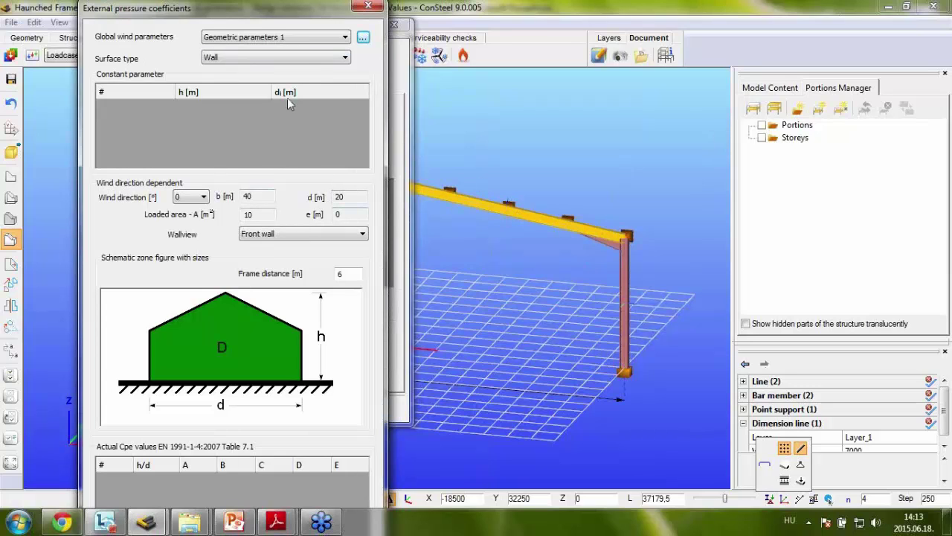
- Set the external pressure surface type to Duopitch roof and the position of the frame (x/b) to 0,5
{"action": "left_click", "coordinate": [305, 60]}
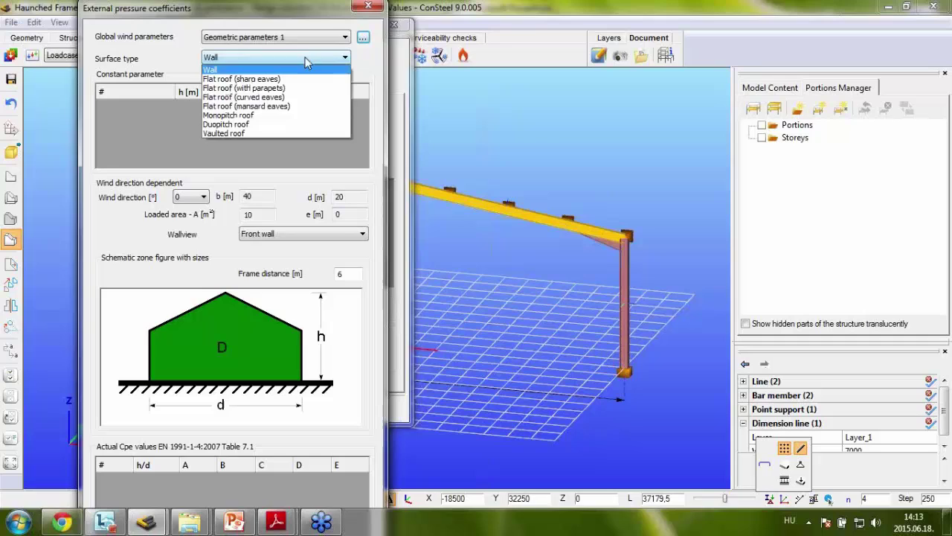
{"action": "left_click", "coordinate": [248, 125]}
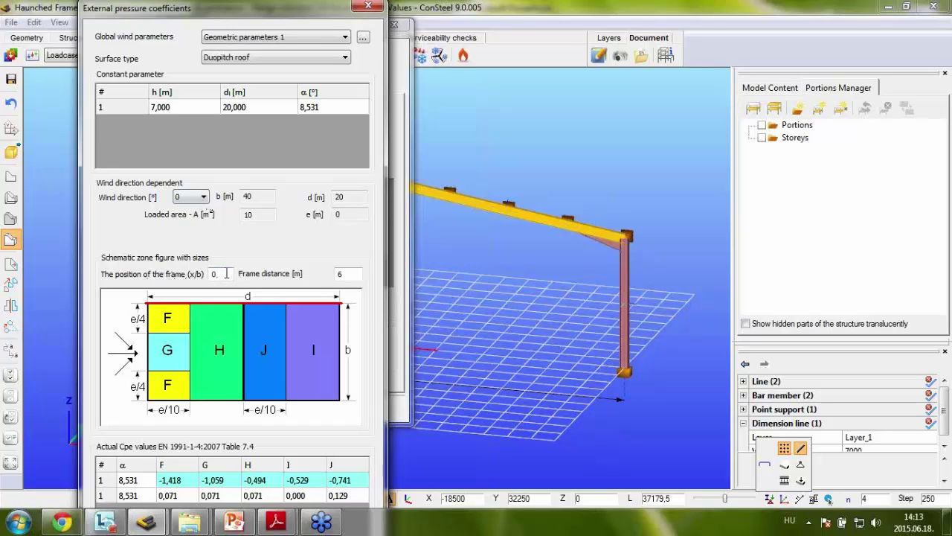
{"action": "double_click", "coordinate": [213, 273]}
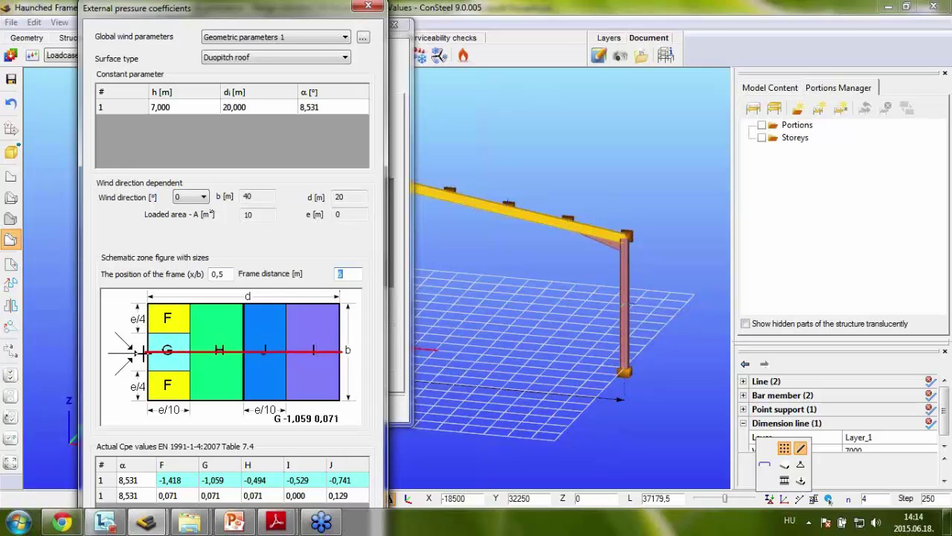
- Set the position of the frame (x/b) to 0,1 and the frame distance to 5 m
{"action": "left_click", "coordinate": [227, 274]}
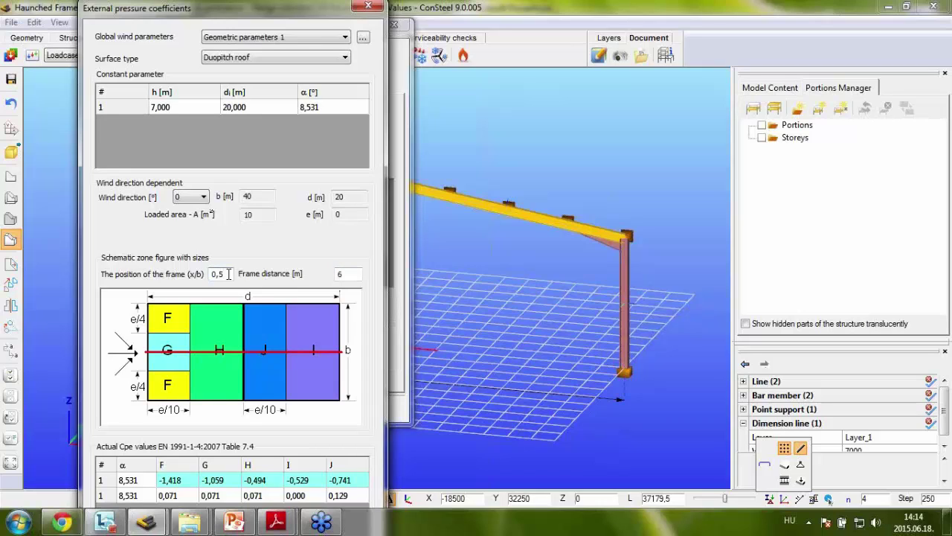
{"action": "left_click", "coordinate": [345, 274]}
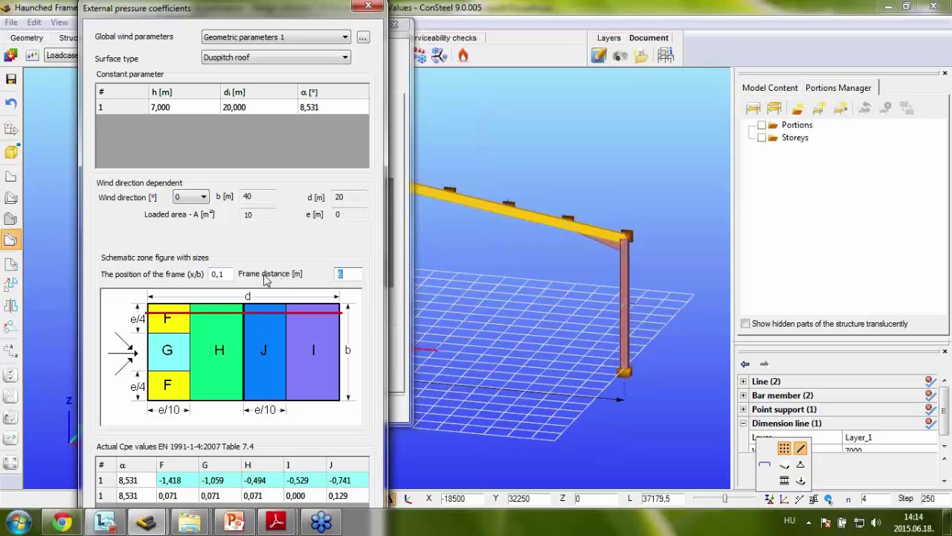
{"action": "scroll", "coordinate": [370, 267], "scroll_direction": "down", "scroll_amount": 3}
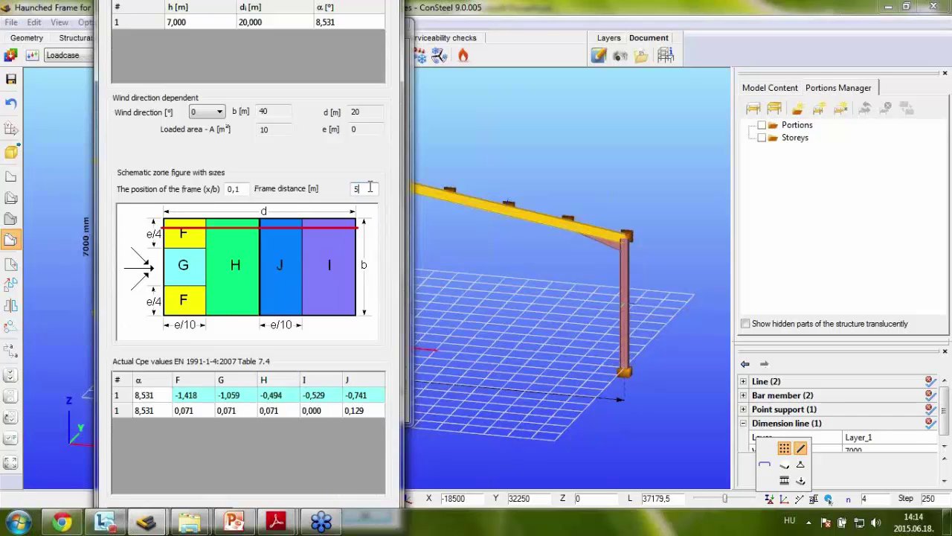
{"action": "left_click_drag", "start_coordinate": [394, 360], "coordinate": [411, 256]}
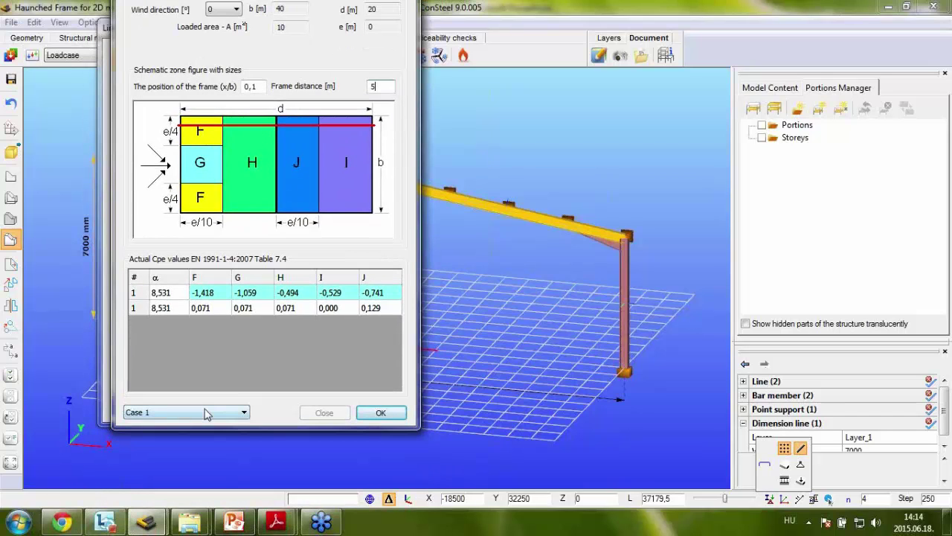
- Compare the duopitch roof's external pressure coefficients for Case 1 through Case 4
{"action": "left_click", "coordinate": [207, 414]}
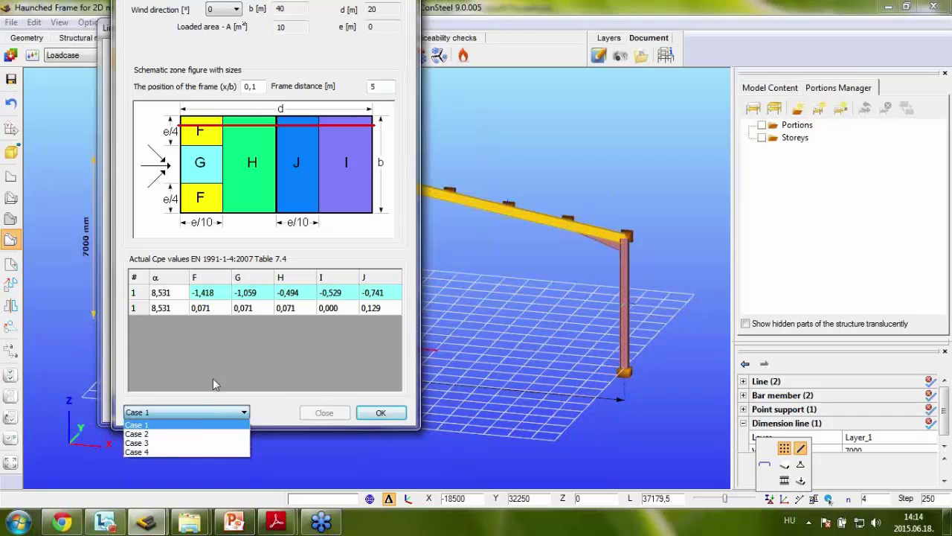
{"action": "left_click", "coordinate": [154, 429]}
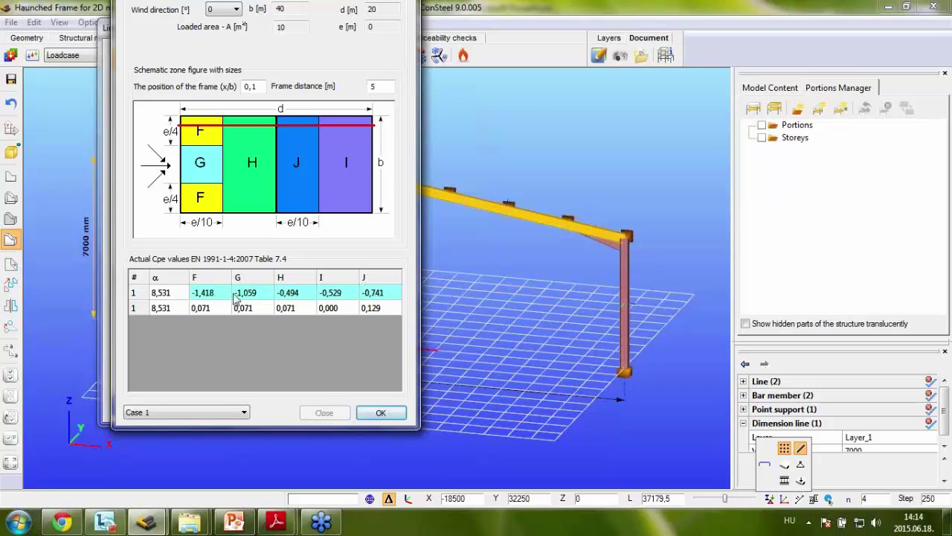
{"action": "left_click", "coordinate": [242, 412]}
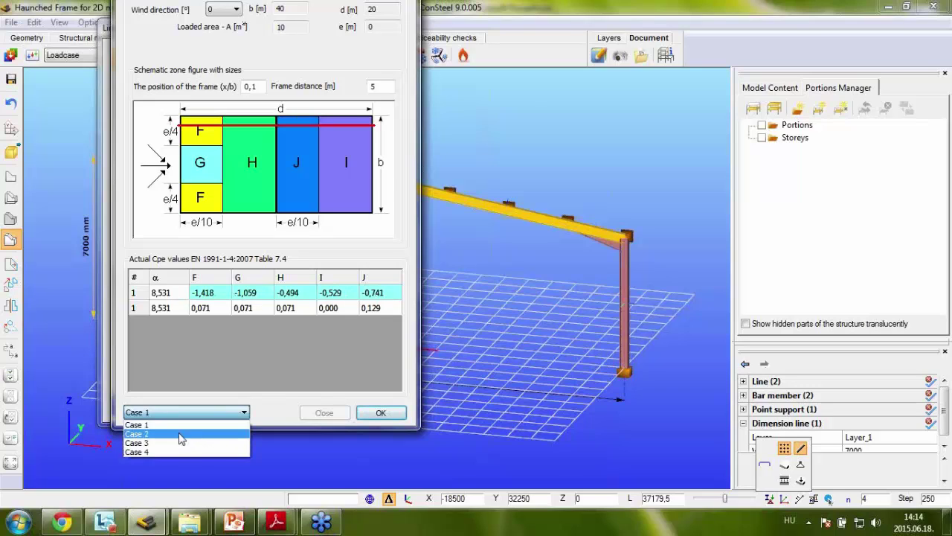
{"action": "left_click", "coordinate": [179, 434]}
{"action": "scroll", "coordinate": [179, 433], "scroll_direction": "down", "scroll_amount": 1}
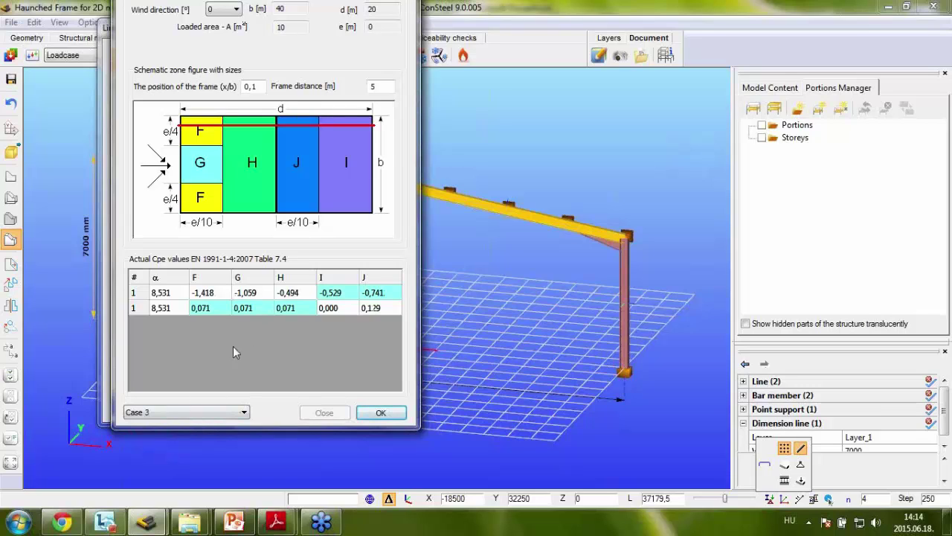
{"action": "left_click", "coordinate": [242, 413]}
{"action": "left_click", "coordinate": [137, 456]}
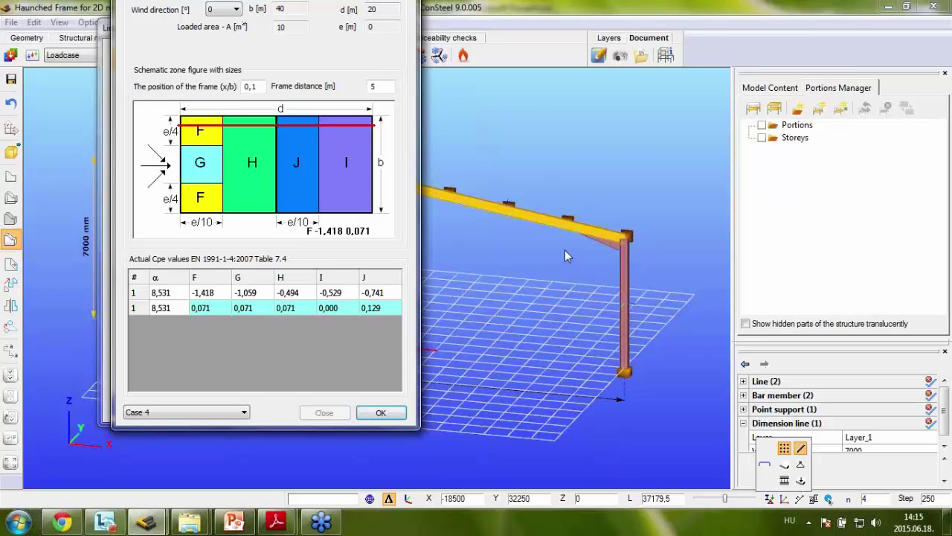
- Choose Case 1 for the roof's external pressure coefficients and accept them
{"action": "left_click", "coordinate": [222, 420]}
{"action": "left_click", "coordinate": [153, 429]}
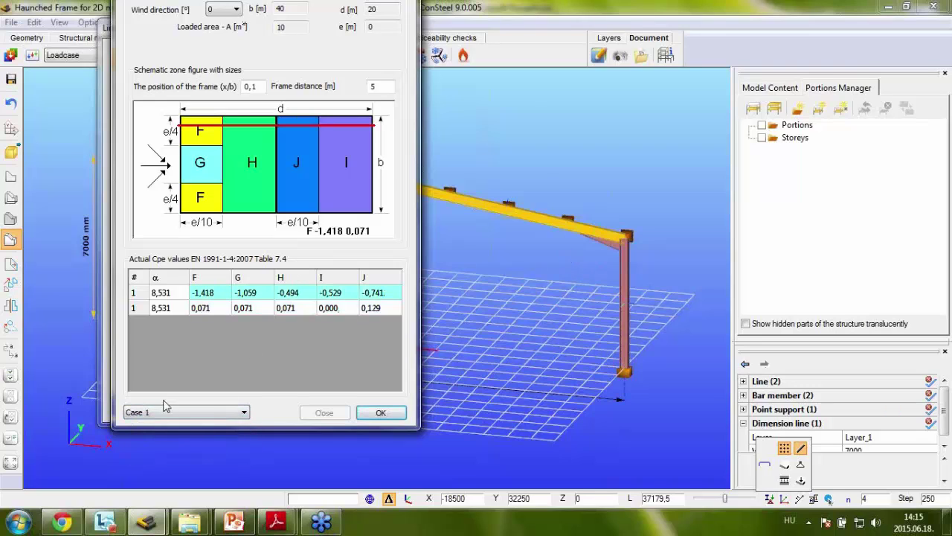
{"action": "left_click", "coordinate": [382, 414]}
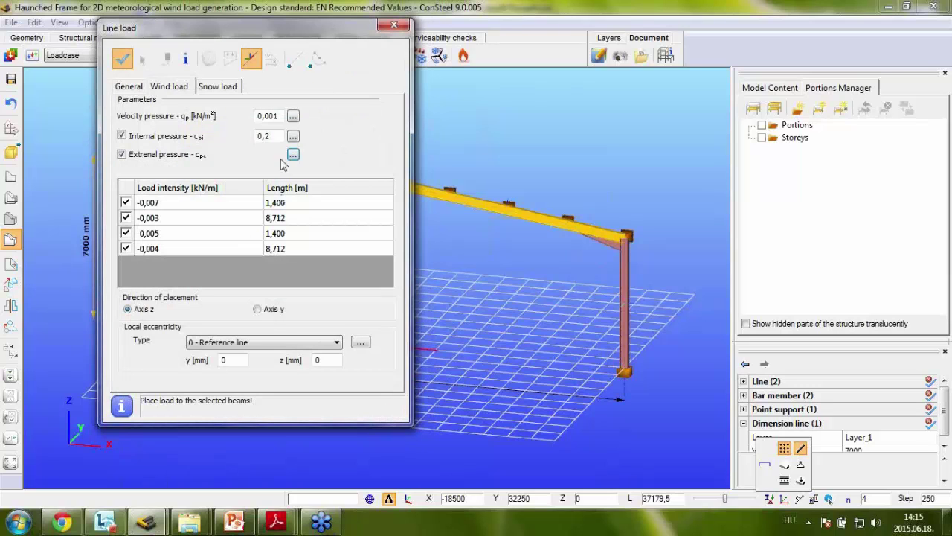
- Create a velocity pressure definition with a basic wind velocity of 22,5 m/s picked from Germany's geographical zone map
{"action": "left_click_drag", "start_coordinate": [312, 39], "coordinate": [322, 41]}
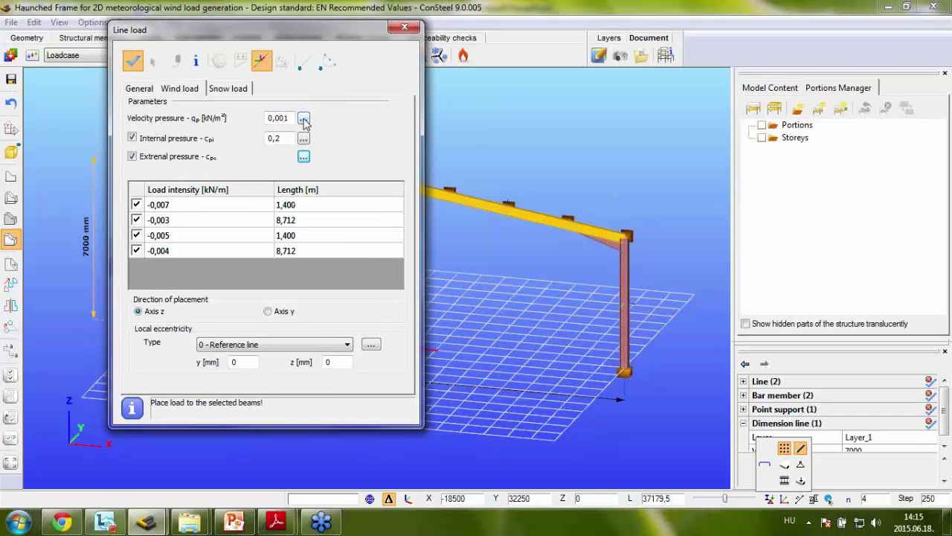
{"action": "left_click", "coordinate": [304, 120]}
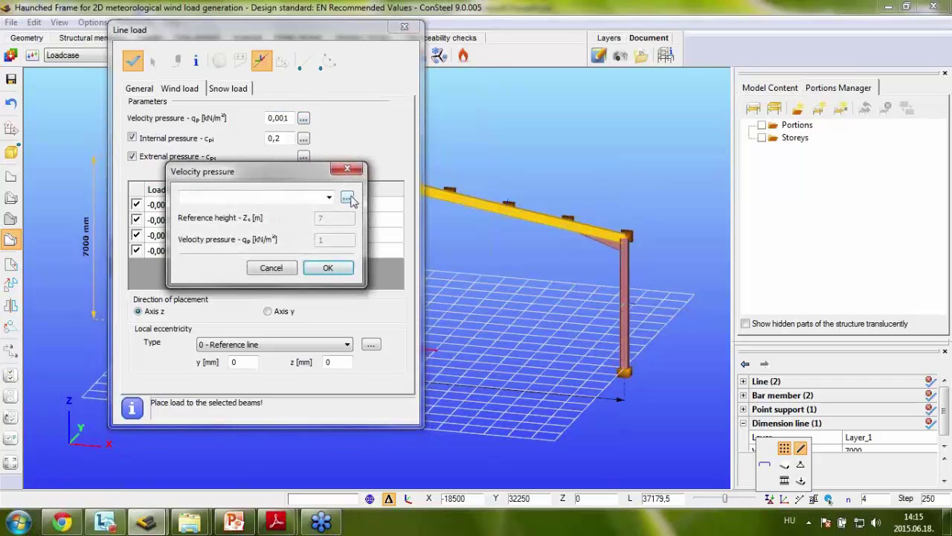
{"action": "left_click", "coordinate": [347, 198]}
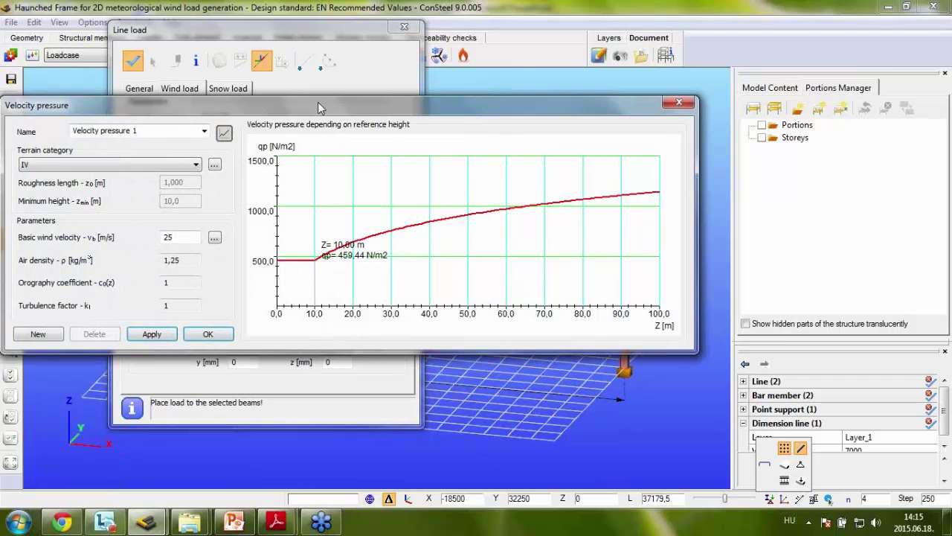
{"action": "left_click_drag", "start_coordinate": [321, 133], "coordinate": [530, 22]}
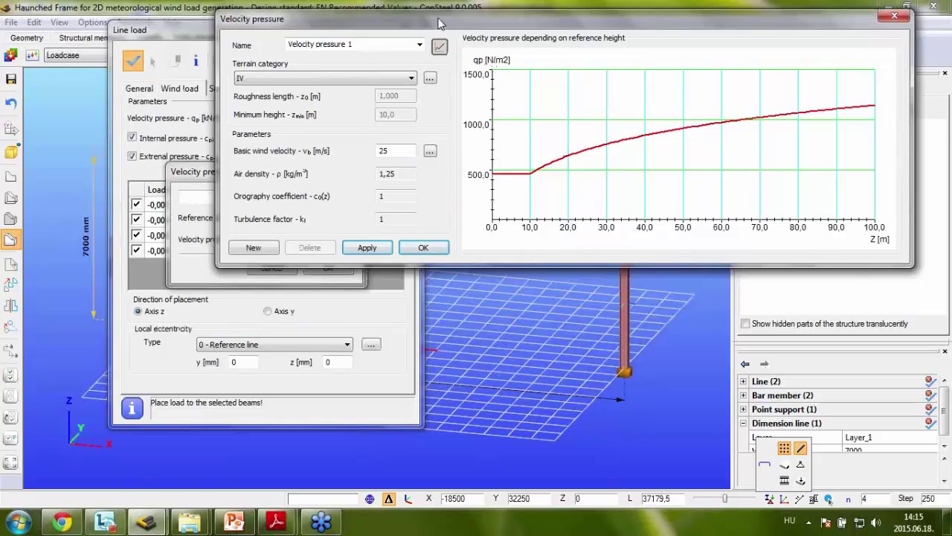
{"action": "left_click_drag", "start_coordinate": [441, 23], "coordinate": [429, 78]}
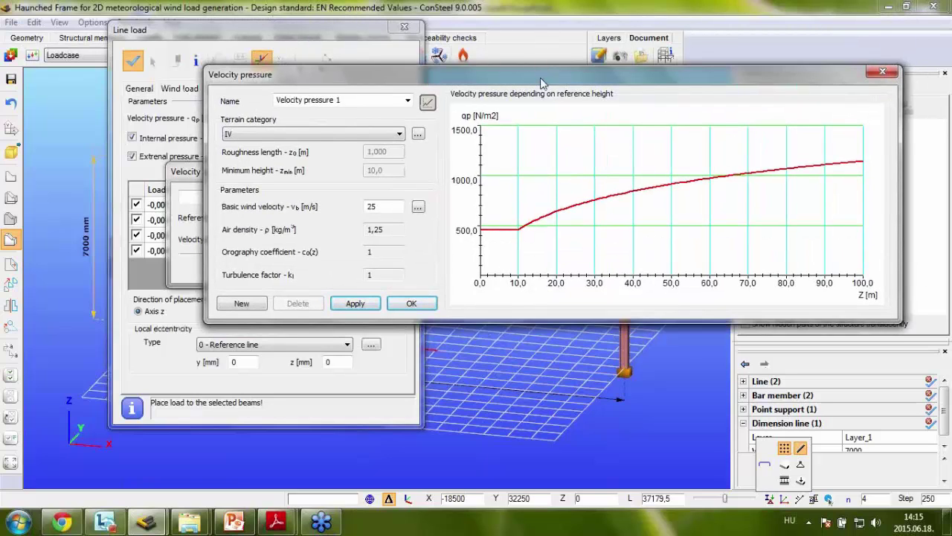
{"action": "left_click_drag", "start_coordinate": [542, 79], "coordinate": [558, 24]}
{"action": "left_click", "coordinate": [433, 152]}
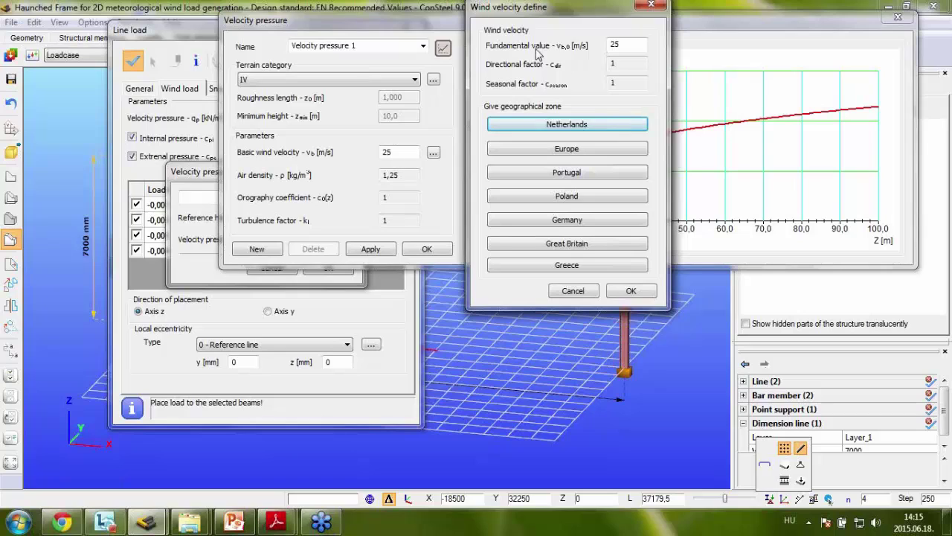
{"action": "double_click", "coordinate": [628, 45]}
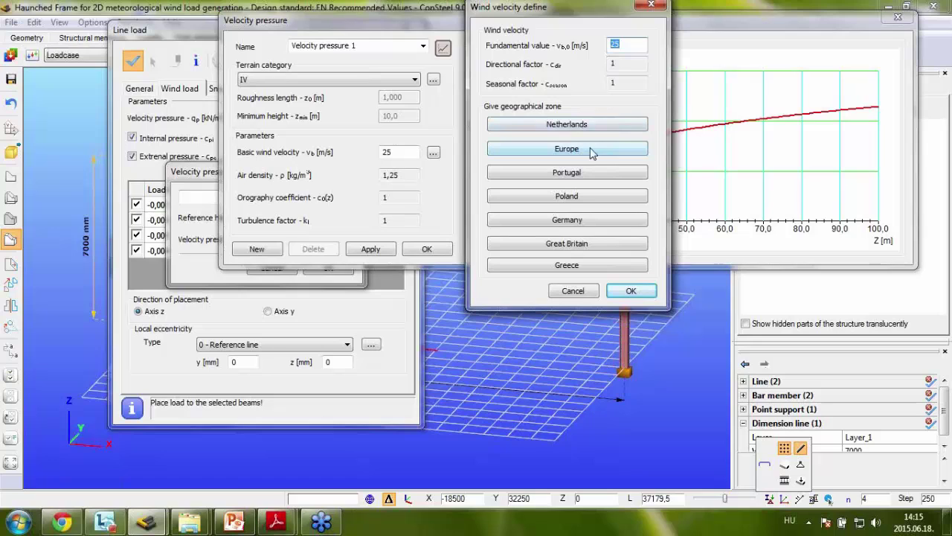
{"action": "left_click", "coordinate": [587, 216]}
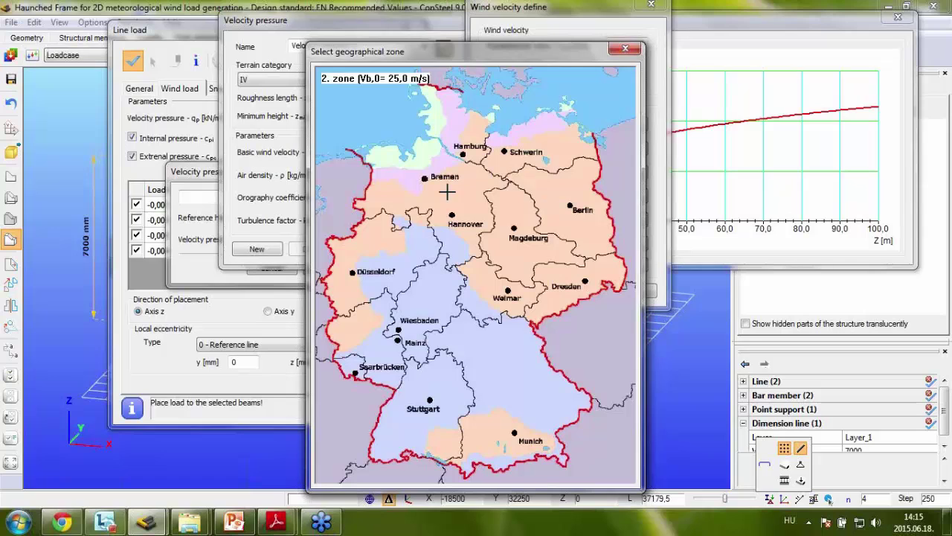
{"action": "left_click", "coordinate": [416, 313]}
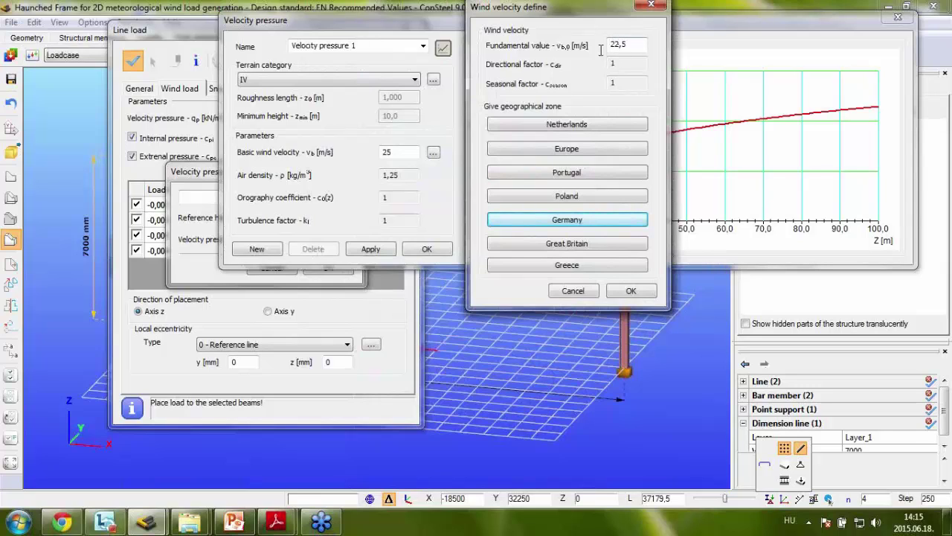
{"action": "left_click", "coordinate": [630, 292]}
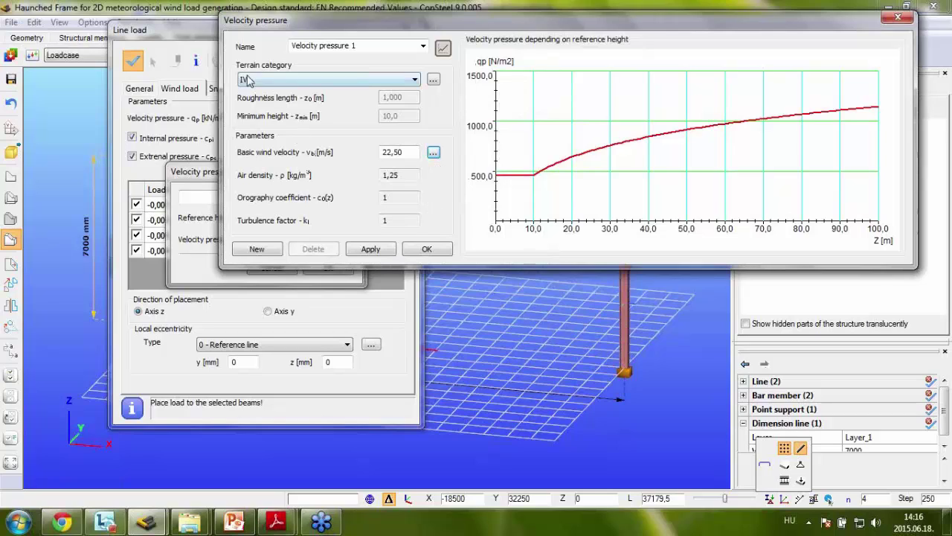
- Set the terrain category to II and accept the velocity pressure for the roof wind load
{"action": "left_click", "coordinate": [415, 80]}
{"action": "left_click", "coordinate": [264, 111]}
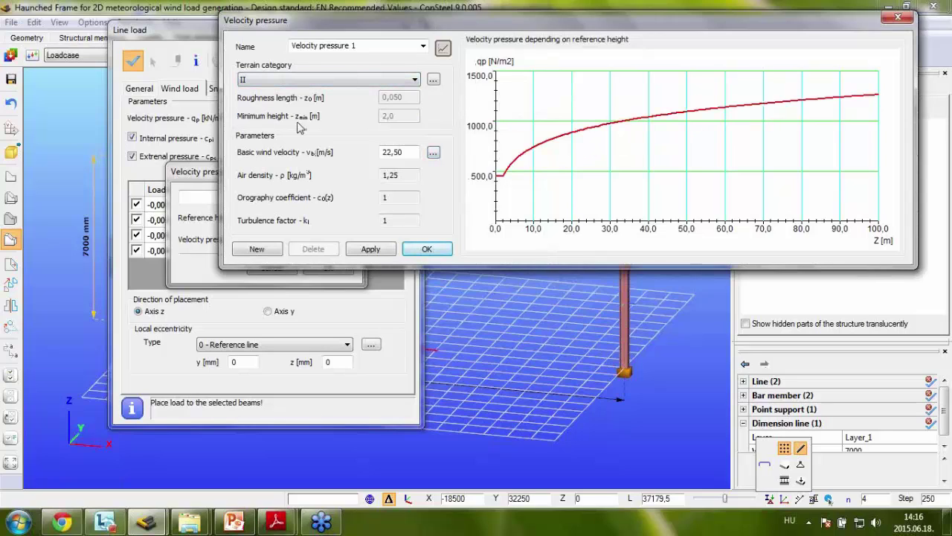
{"action": "left_click", "coordinate": [437, 251]}
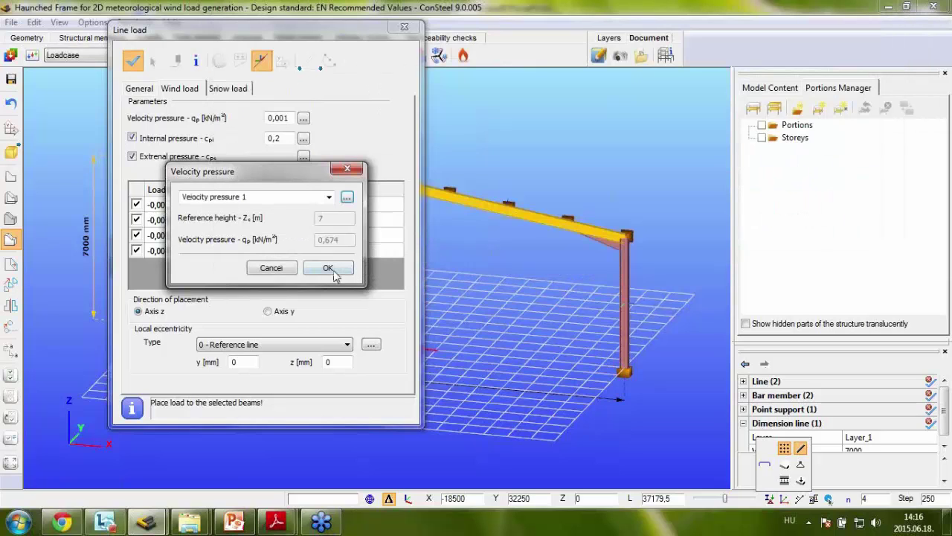
{"action": "left_click", "coordinate": [330, 270]}
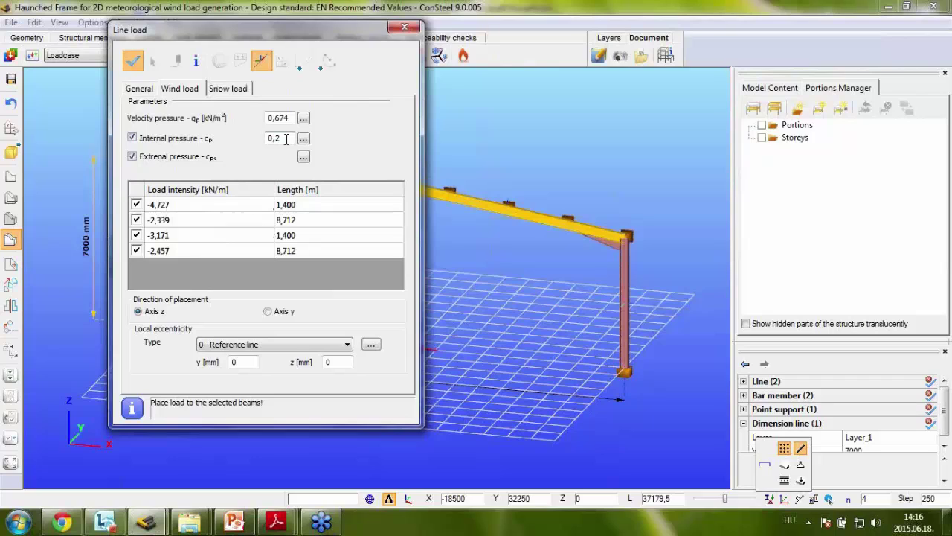
- Place the wind line load on the two selected roof beams with Axis z as direction of placement, and close the line load settings
{"action": "double_click", "coordinate": [286, 139]}
{"action": "left_click", "coordinate": [268, 313]}
{"action": "left_click", "coordinate": [139, 310]}
{"action": "left_click_drag", "start_coordinate": [330, 39], "coordinate": [813, 45]}
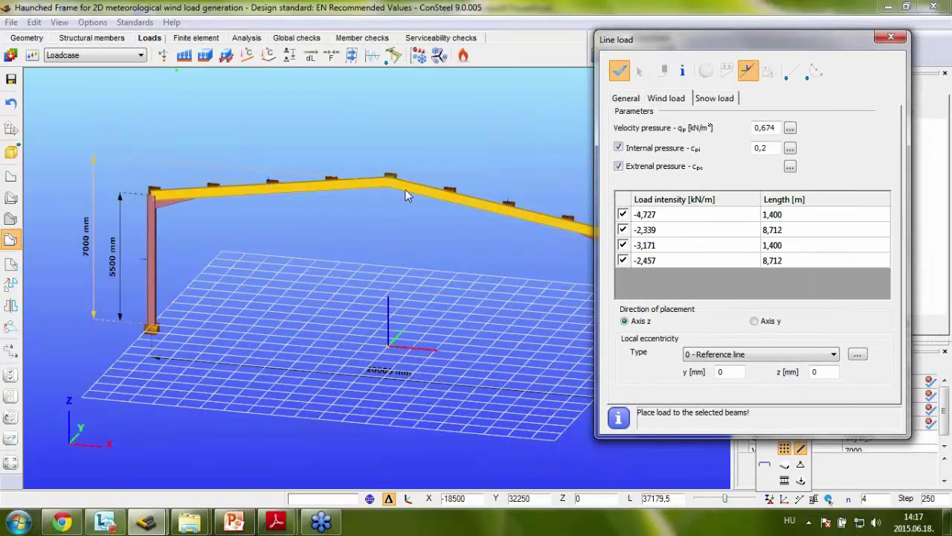
{"action": "left_click", "coordinate": [620, 73]}
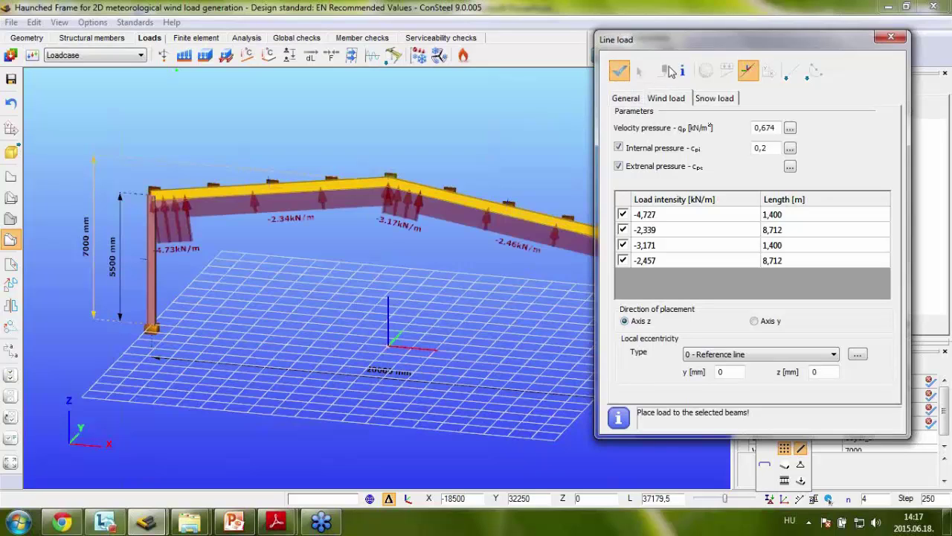
{"action": "left_click", "coordinate": [891, 38]}
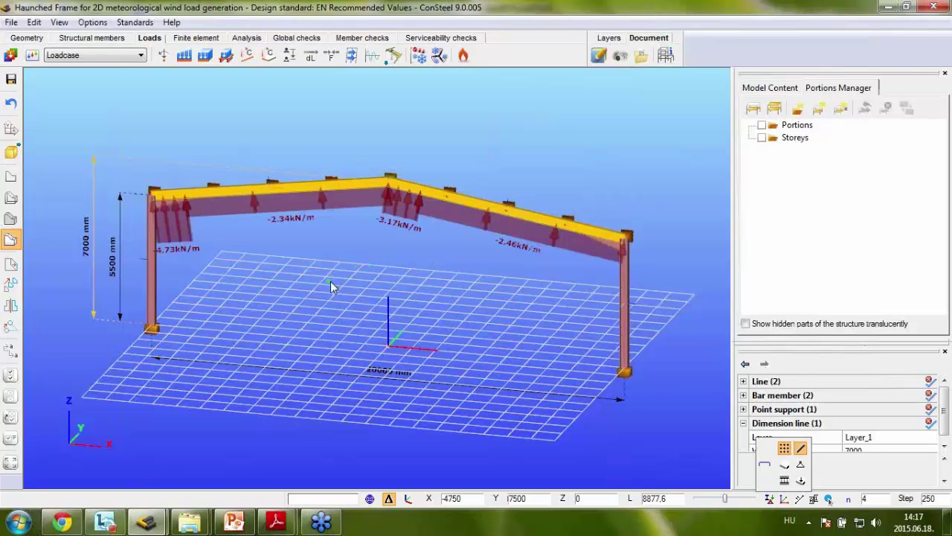
- Clear the beam selection, select the frame's left column and open the line load settings for it
{"action": "middle_click_drag", "start_coordinate": [330, 281], "coordinate": [364, 270]}
{"action": "key", "text": "Escape"}
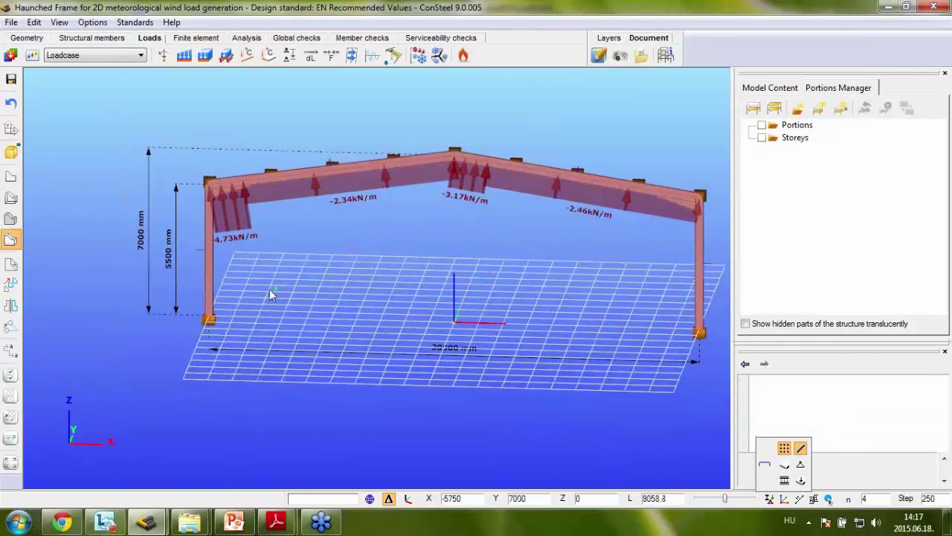
{"action": "left_click", "coordinate": [209, 268]}
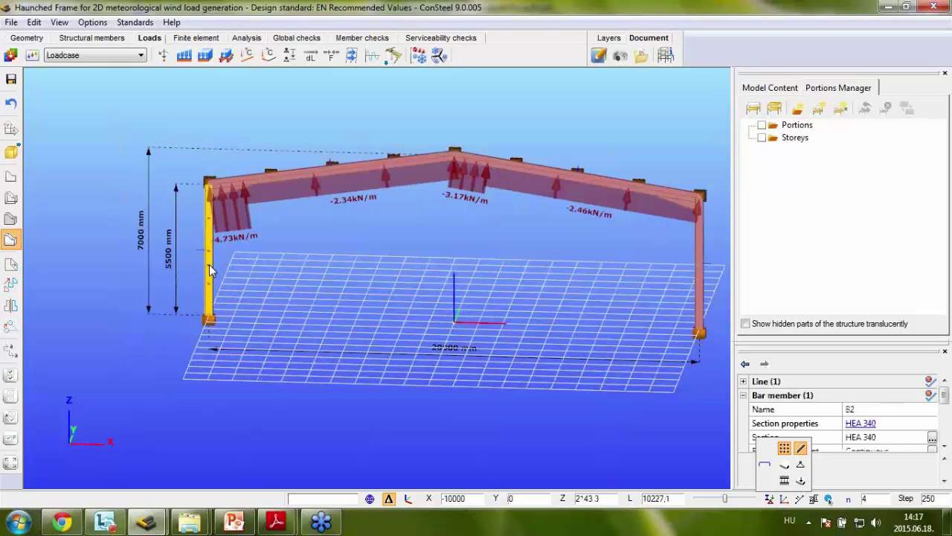
{"action": "left_click", "coordinate": [190, 61]}
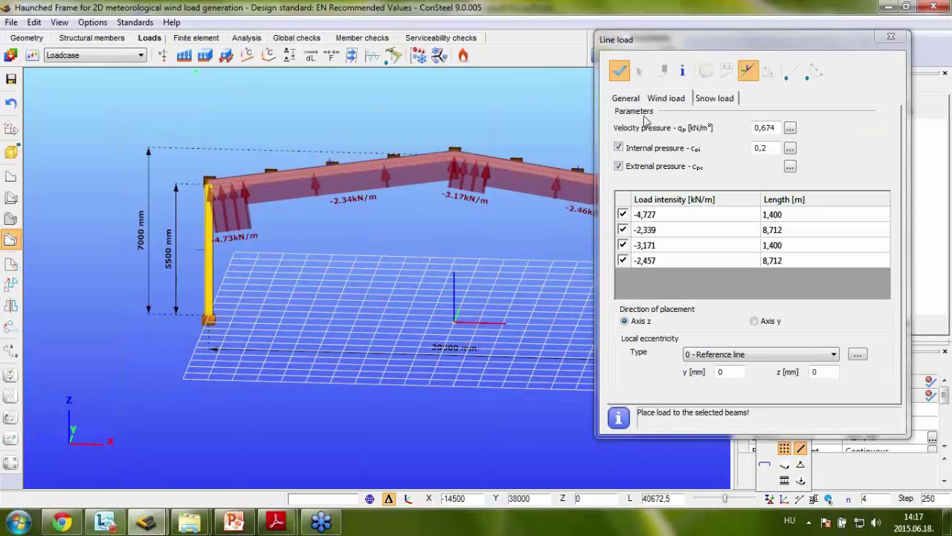
- Set the column's external pressure surface type to Wall and accept the Front wall coefficients
{"action": "left_click", "coordinate": [790, 167]}
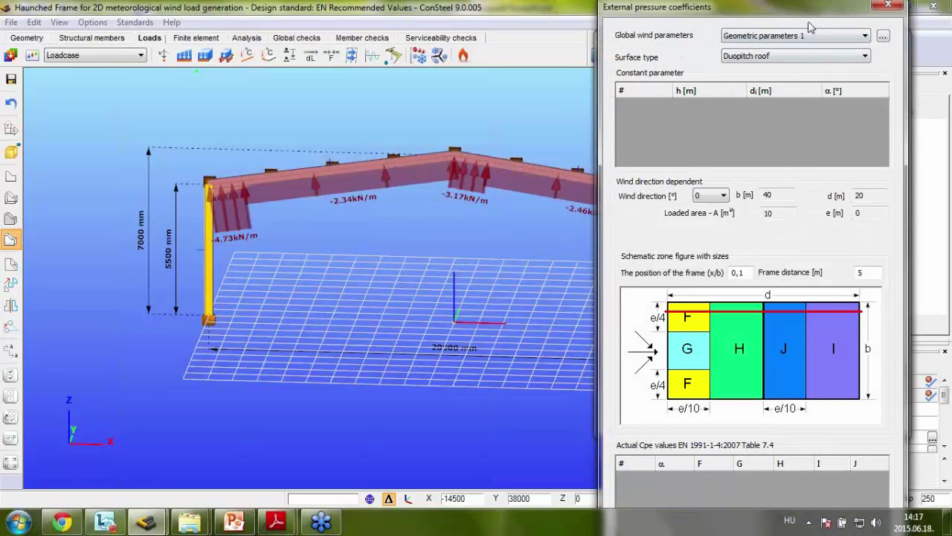
{"action": "left_click", "coordinate": [809, 60]}
{"action": "left_click", "coordinate": [771, 68]}
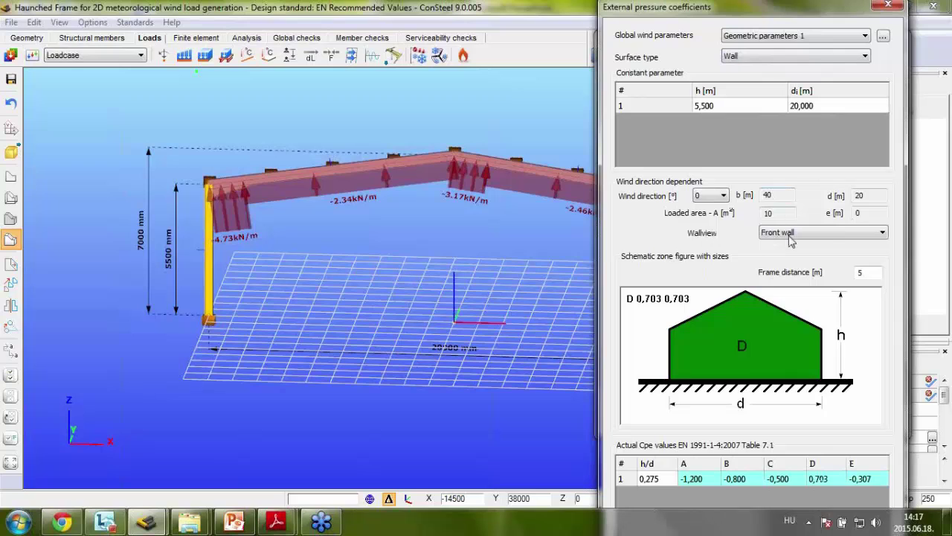
{"action": "scroll", "coordinate": [896, 271], "scroll_direction": "down", "scroll_amount": 3}
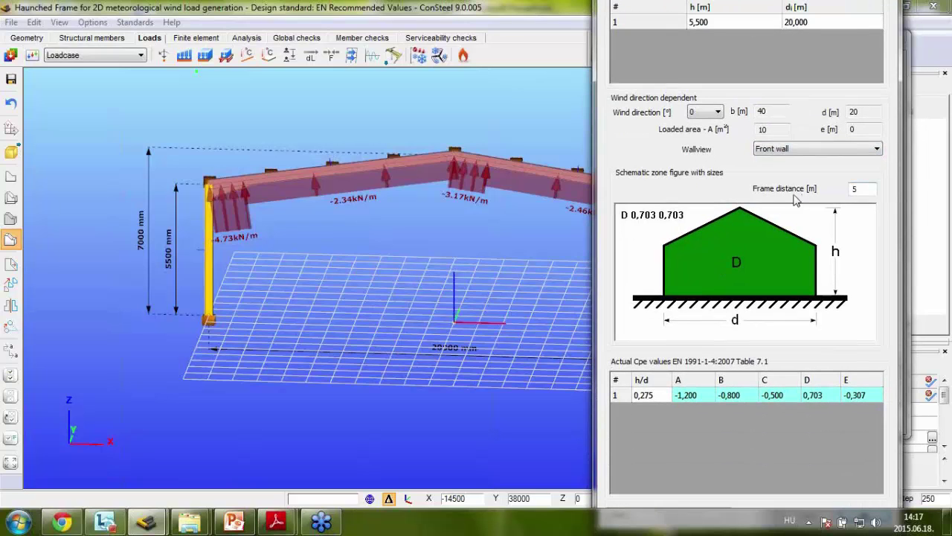
{"action": "scroll", "coordinate": [896, 227], "scroll_direction": "down", "scroll_amount": 3}
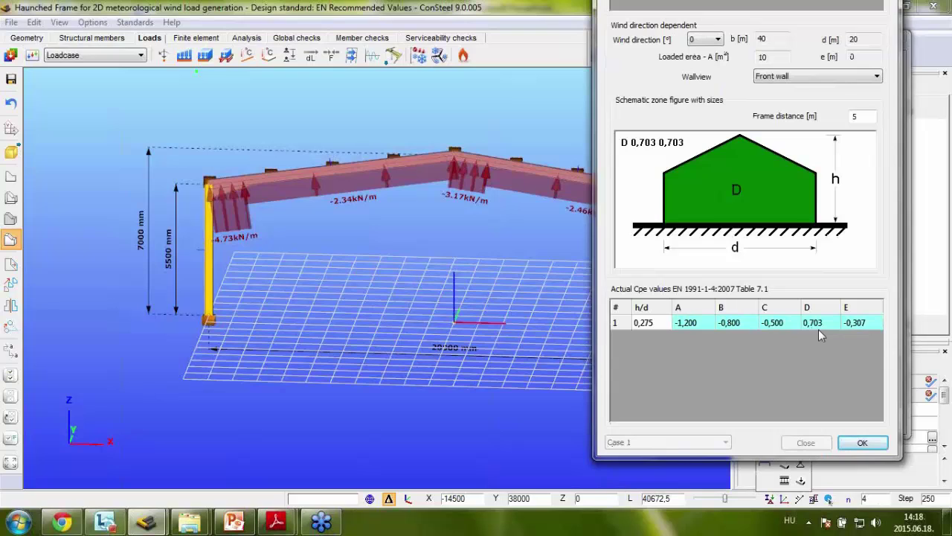
{"action": "left_click", "coordinate": [862, 444]}
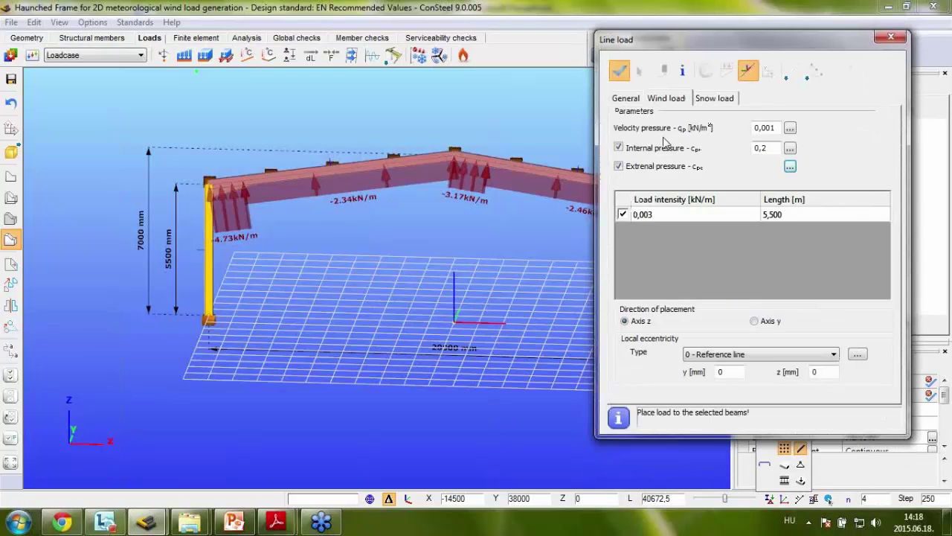
- Accept Velocity pressure 1 with its terrain category II for the left column, place the wind line load and close the settings
{"action": "left_click", "coordinate": [790, 129]}
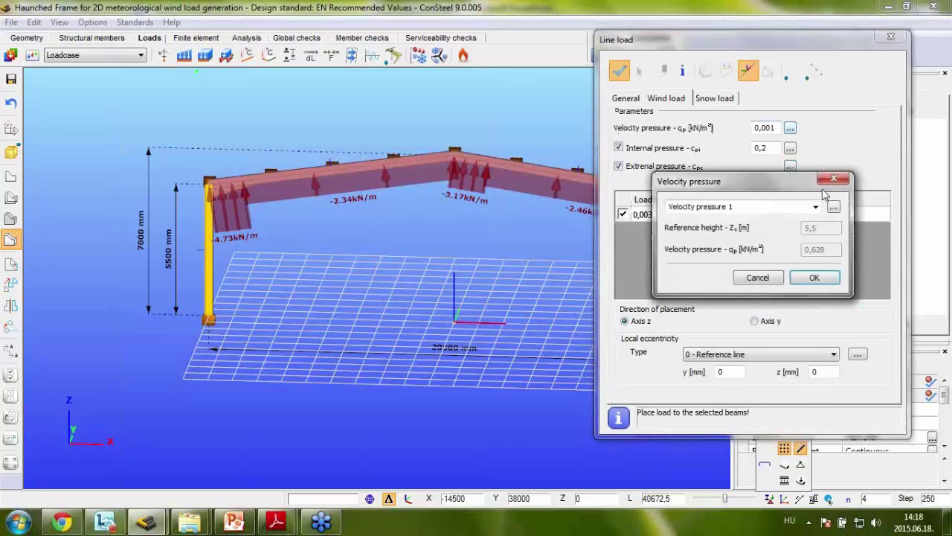
{"action": "left_click", "coordinate": [836, 207]}
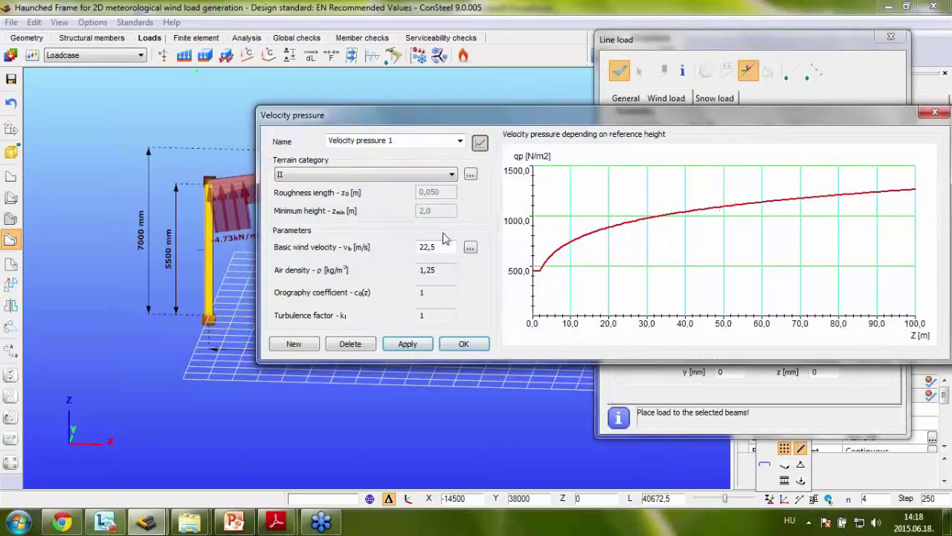
{"action": "left_click", "coordinate": [464, 344]}
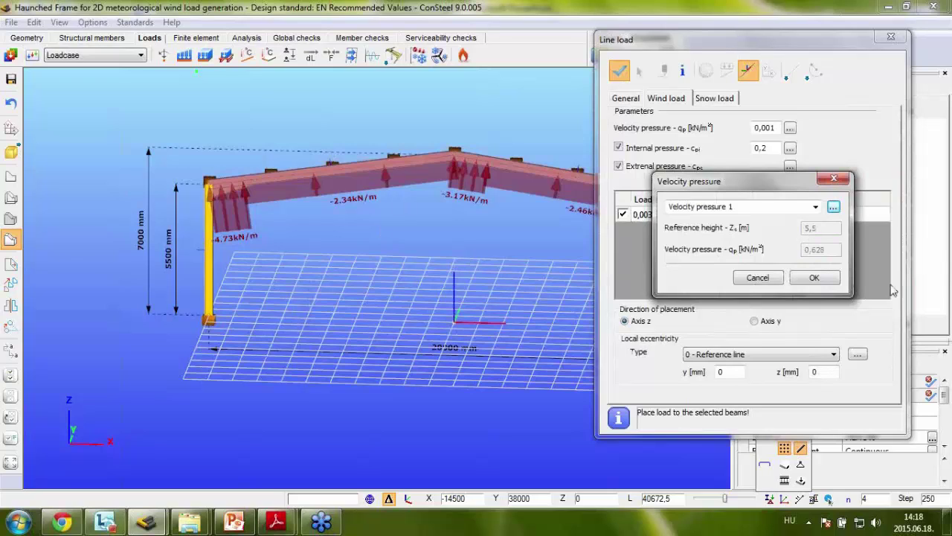
{"action": "left_click", "coordinate": [814, 279]}
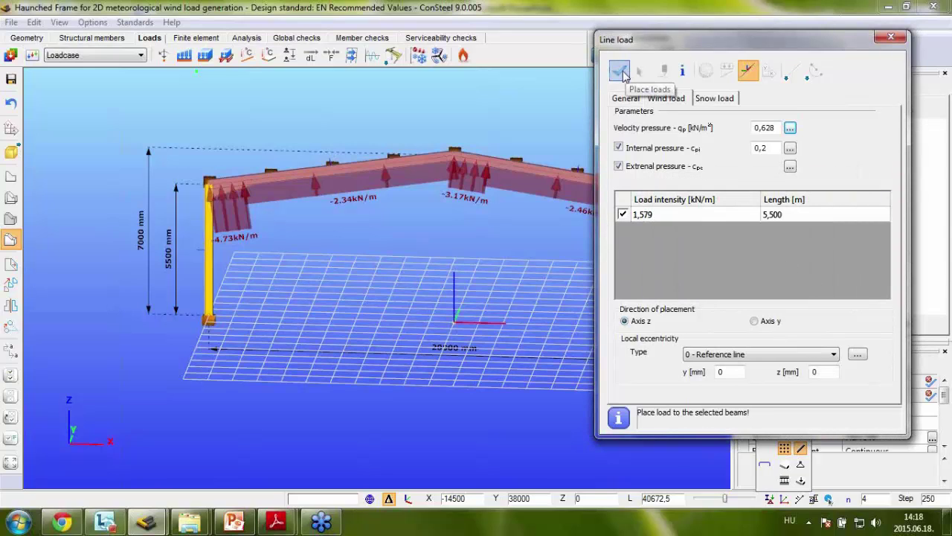
{"action": "left_click", "coordinate": [621, 71]}
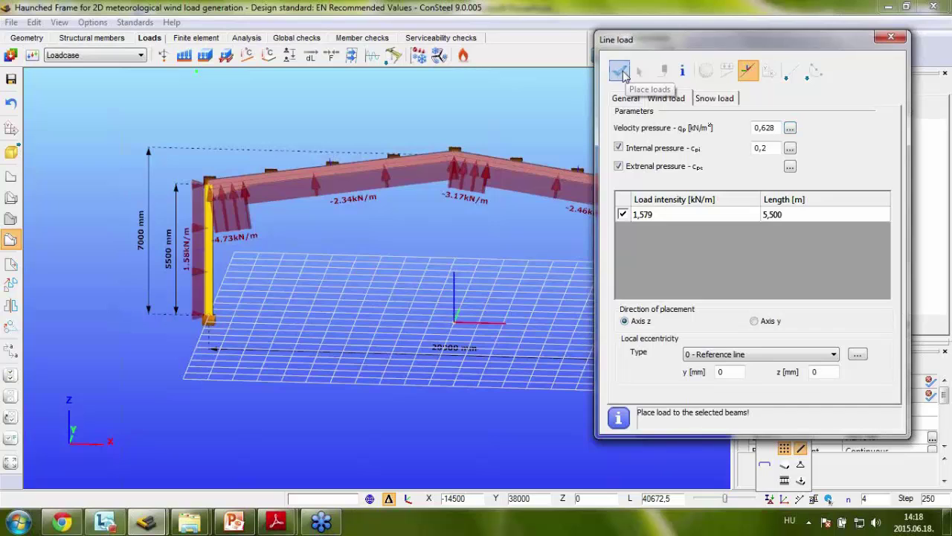
{"action": "left_click", "coordinate": [891, 40]}
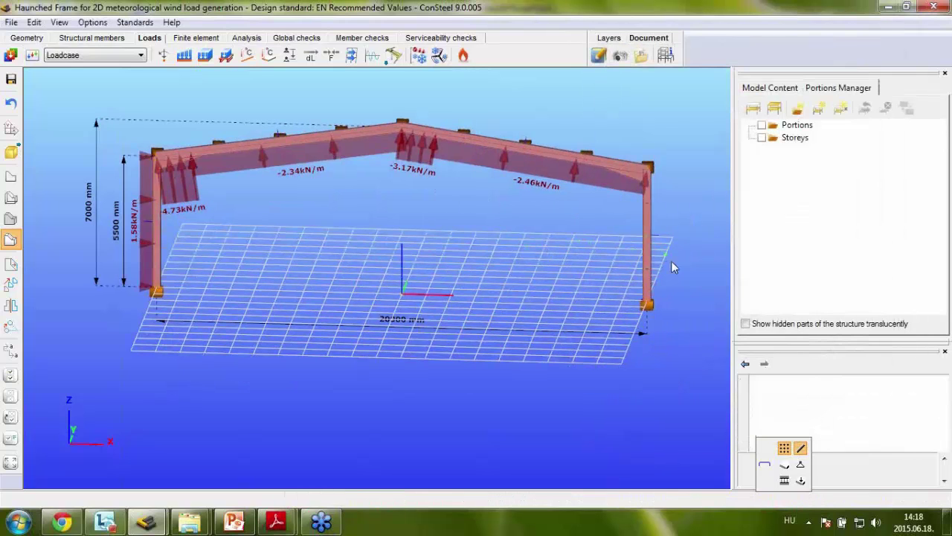
- Select the frame's right column and set its line load's external pressure wall view to Back wall
{"action": "left_click", "coordinate": [636, 237]}
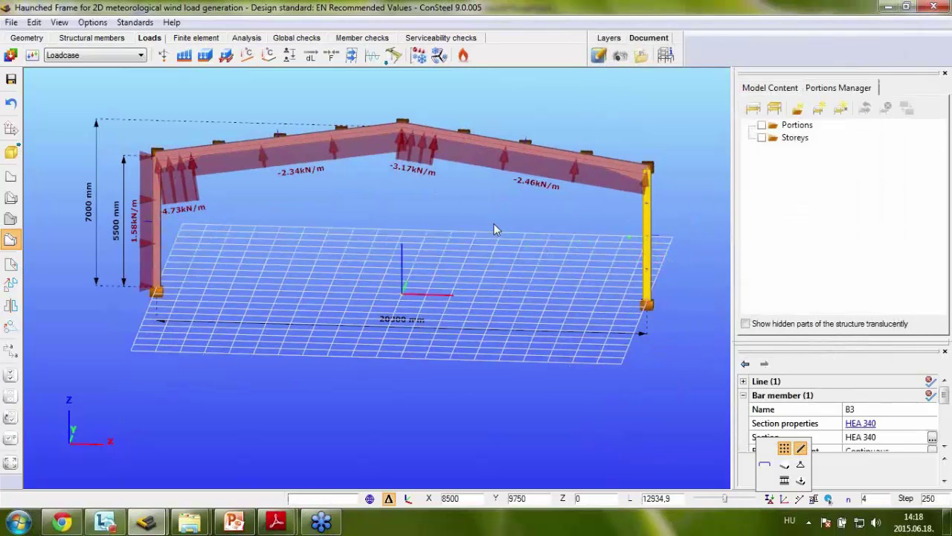
{"action": "left_click", "coordinate": [192, 59]}
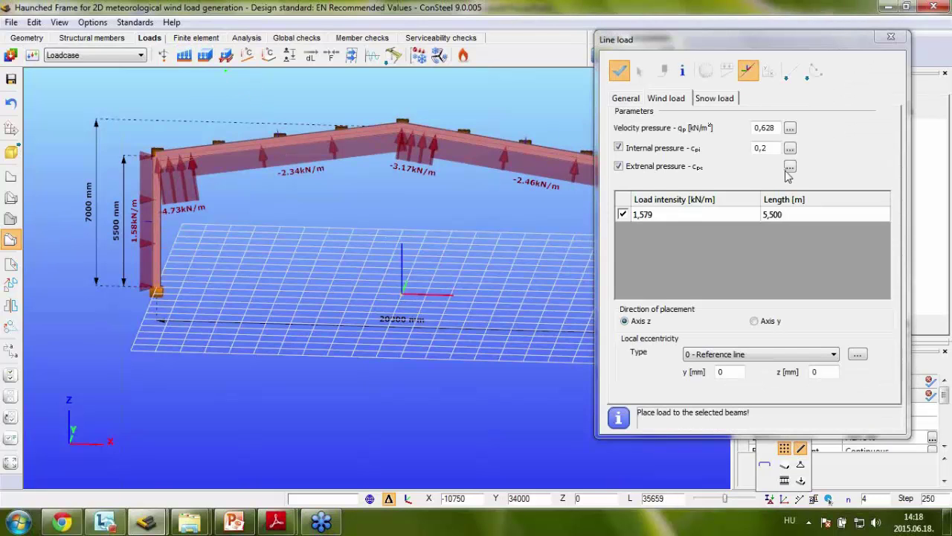
{"action": "left_click", "coordinate": [787, 169]}
{"action": "scroll", "coordinate": [889, 224], "scroll_direction": "down", "scroll_amount": 3}
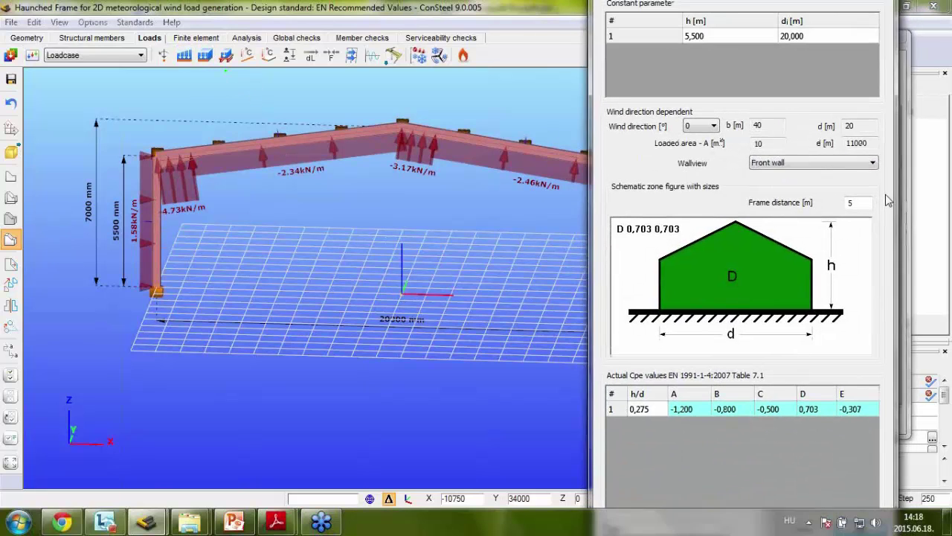
{"action": "scroll", "coordinate": [886, 201], "scroll_direction": "down", "scroll_amount": 1}
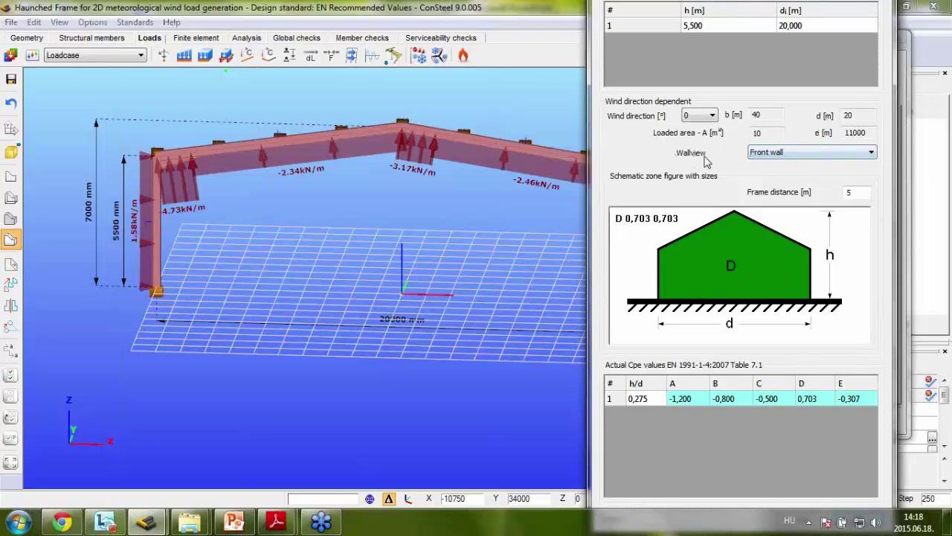
{"action": "left_click", "coordinate": [816, 153]}
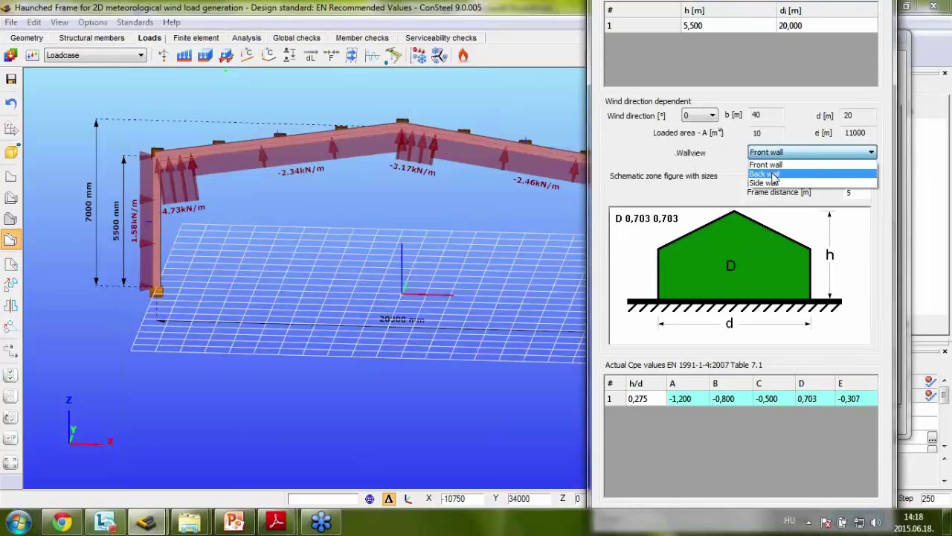
{"action": "left_click", "coordinate": [767, 173]}
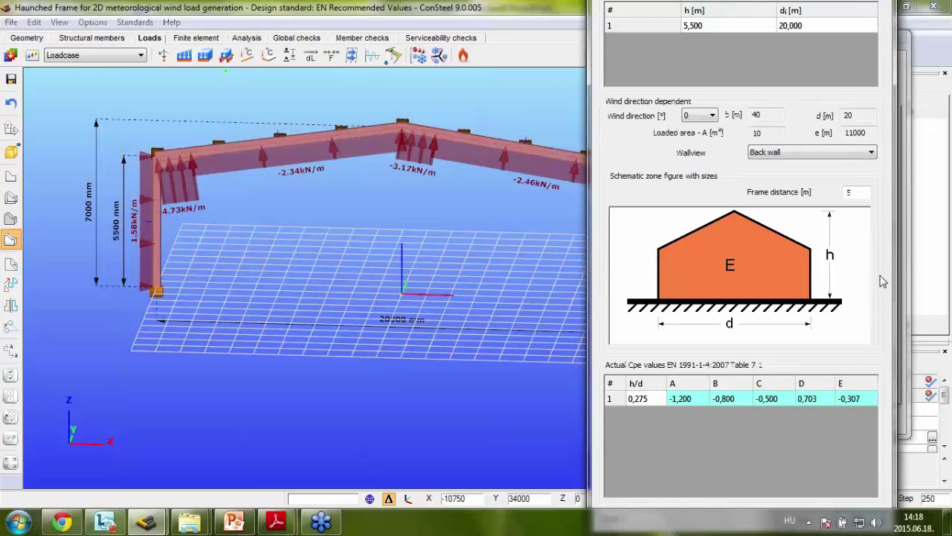
{"action": "scroll", "coordinate": [875, 255], "scroll_direction": "down", "scroll_amount": 5}
{"action": "left_click", "coordinate": [854, 392]}
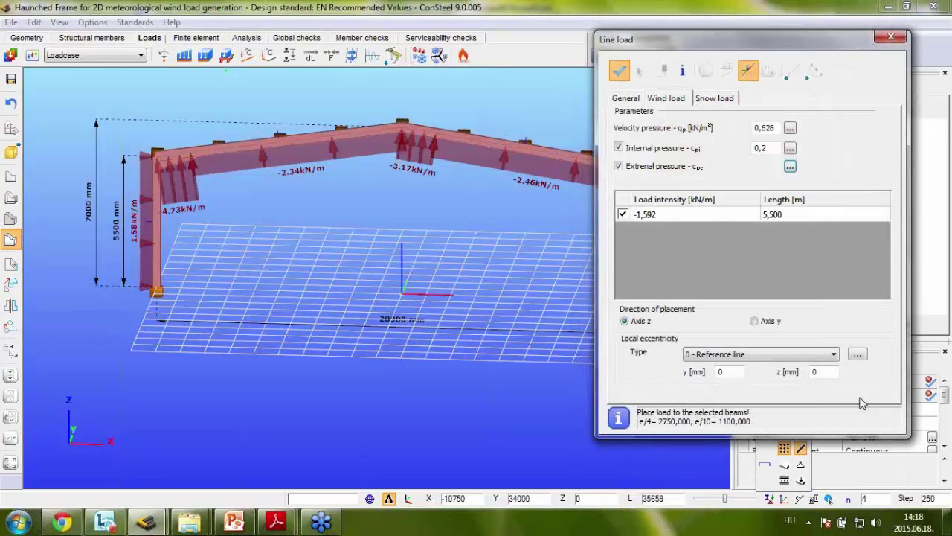
- Place the wind line load on the right column, close the line load settings and clear the selection
{"action": "left_click", "coordinate": [621, 72]}
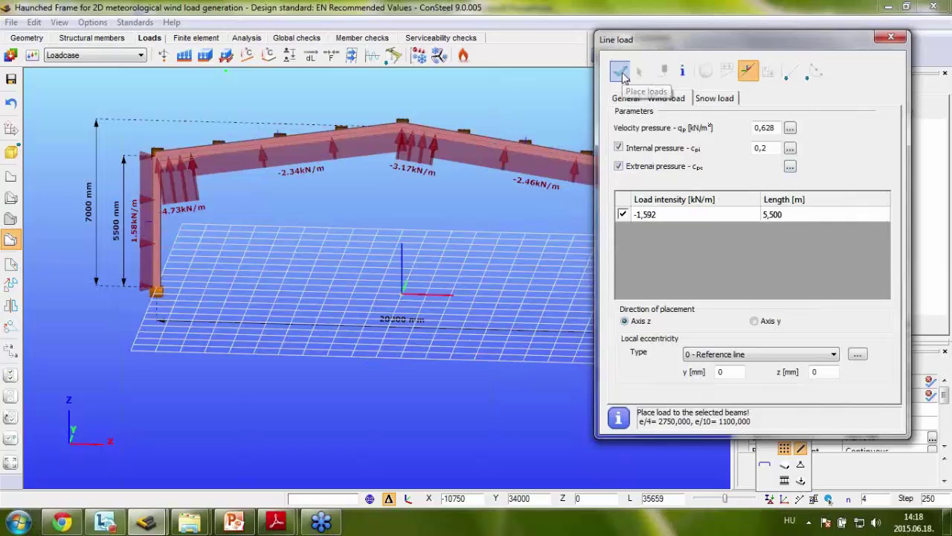
{"action": "left_click", "coordinate": [891, 37]}
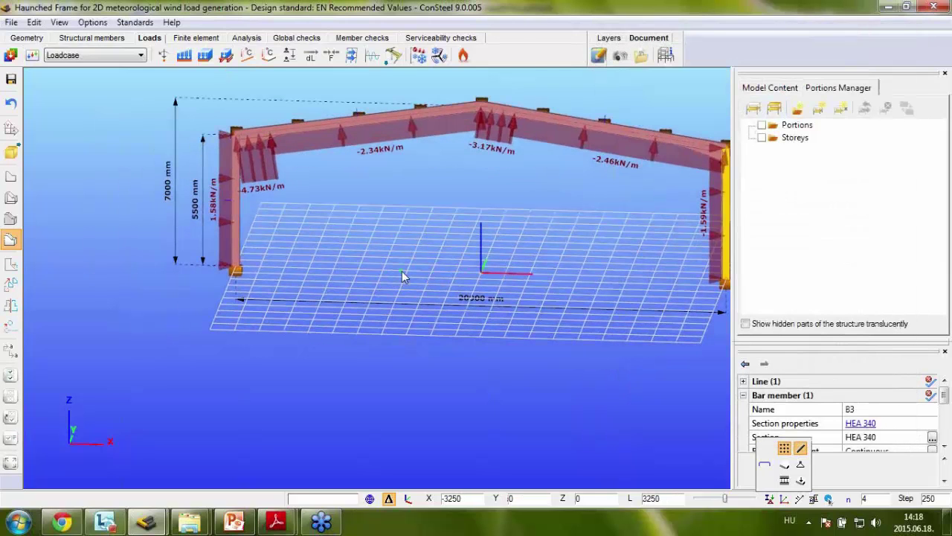
{"action": "middle_click_drag", "start_coordinate": [408, 228], "coordinate": [291, 268]}
{"action": "key", "text": "Escape"}
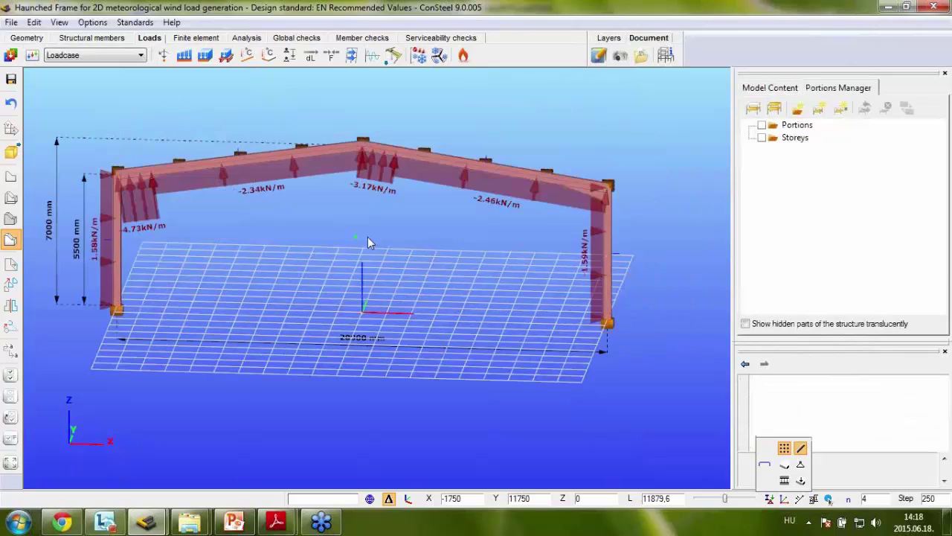
{"action": "middle_click_drag", "start_coordinate": [471, 243], "coordinate": [519, 248]}
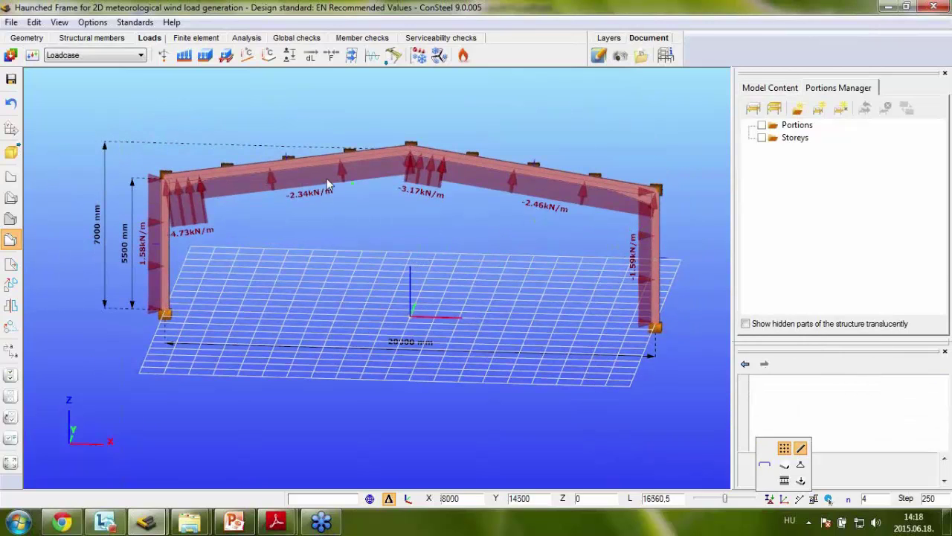
- Select all the wind line loads on both columns and both roof beams and assign them to load case +X
{"action": "left_click", "coordinate": [69, 58]}
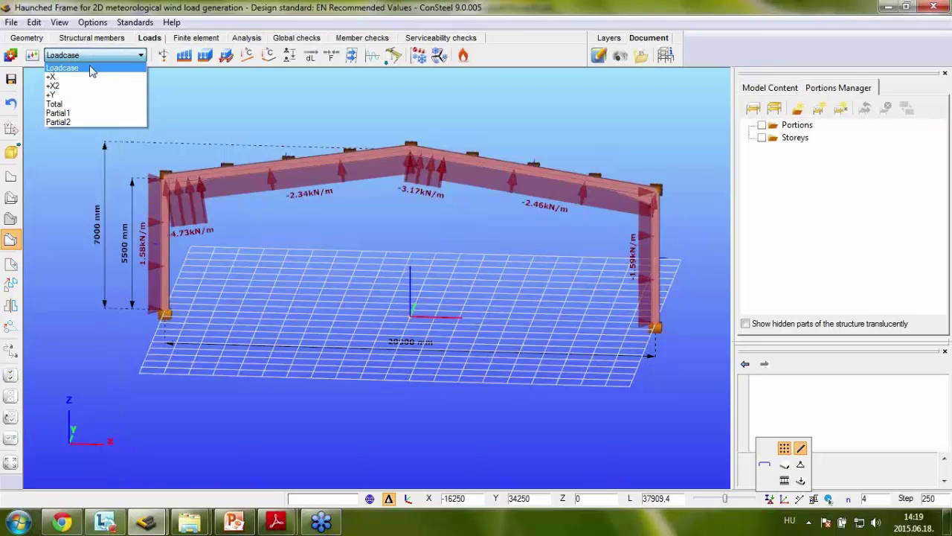
{"action": "left_click", "coordinate": [96, 61]}
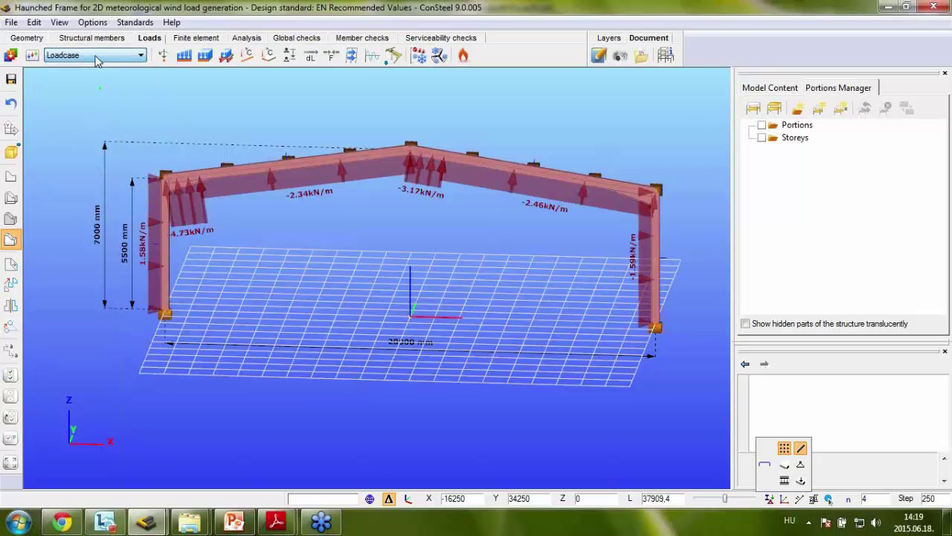
{"action": "left_click", "coordinate": [151, 201]}
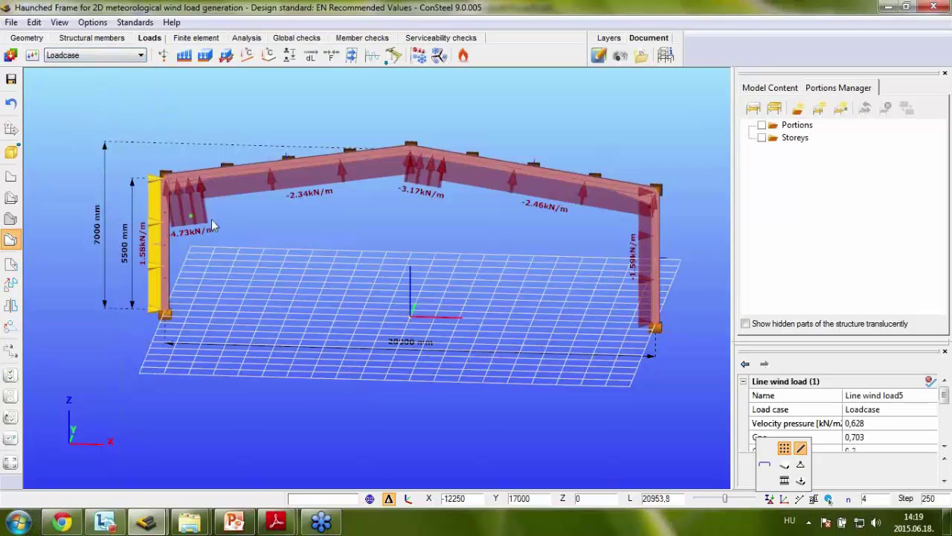
{"action": "left_click", "coordinate": [198, 191]}
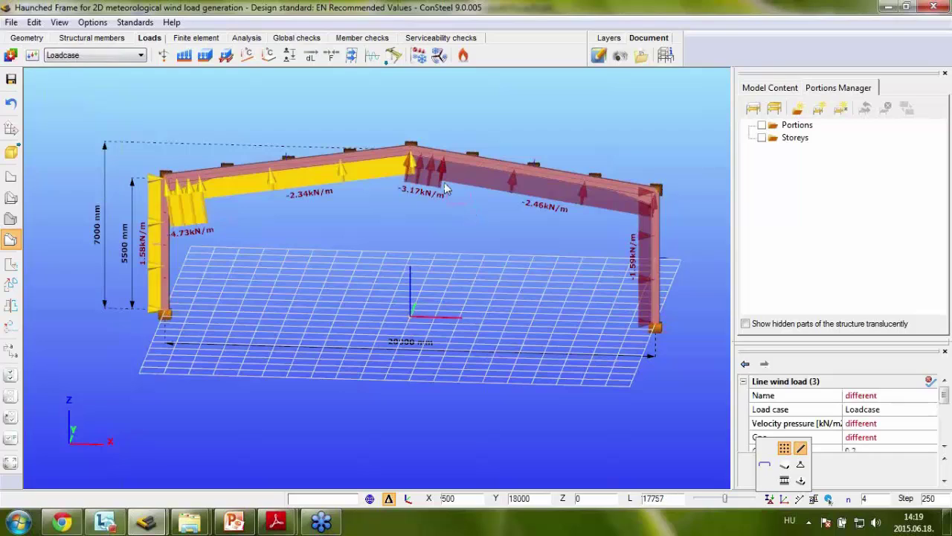
{"action": "left_click", "coordinate": [444, 188]}
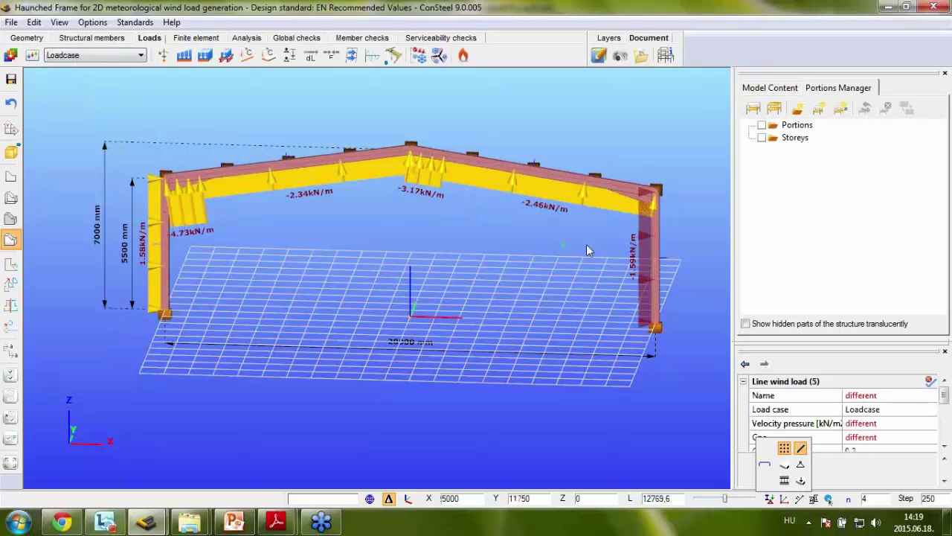
{"action": "left_click", "coordinate": [639, 255]}
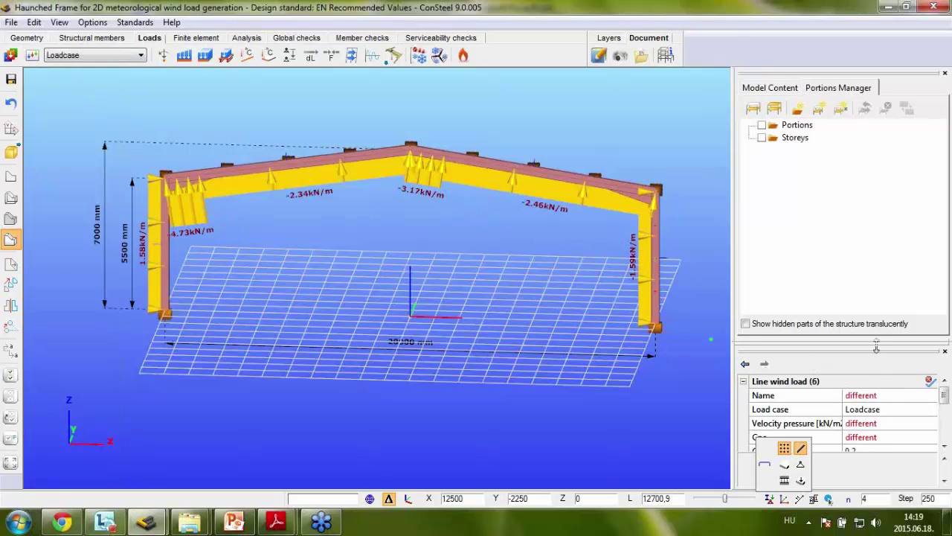
{"action": "left_click_drag", "start_coordinate": [876, 346], "coordinate": [876, 278]}
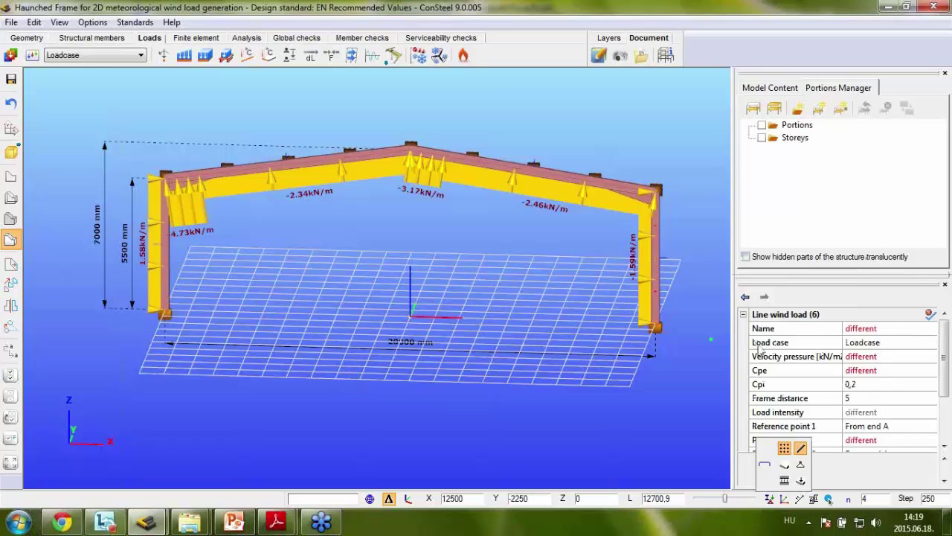
{"action": "left_click", "coordinate": [885, 345]}
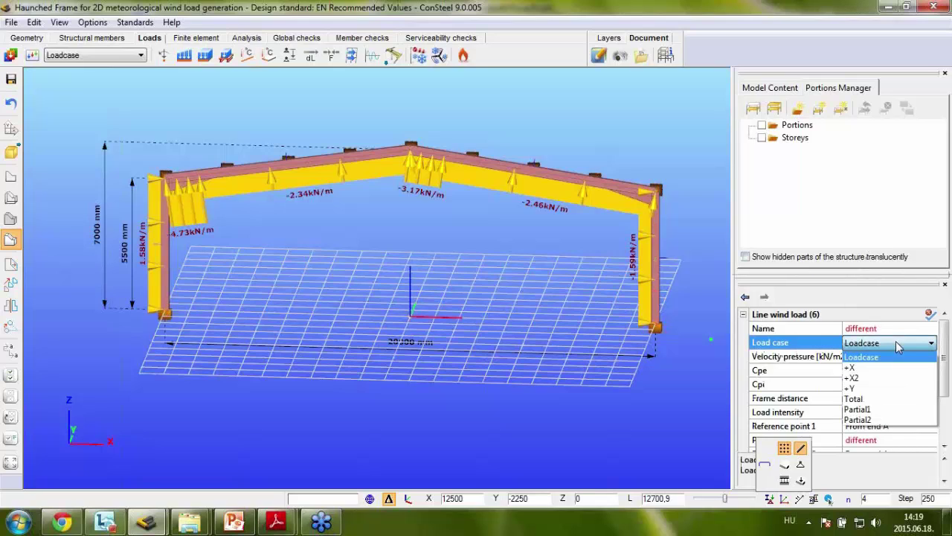
{"action": "left_click", "coordinate": [862, 370]}
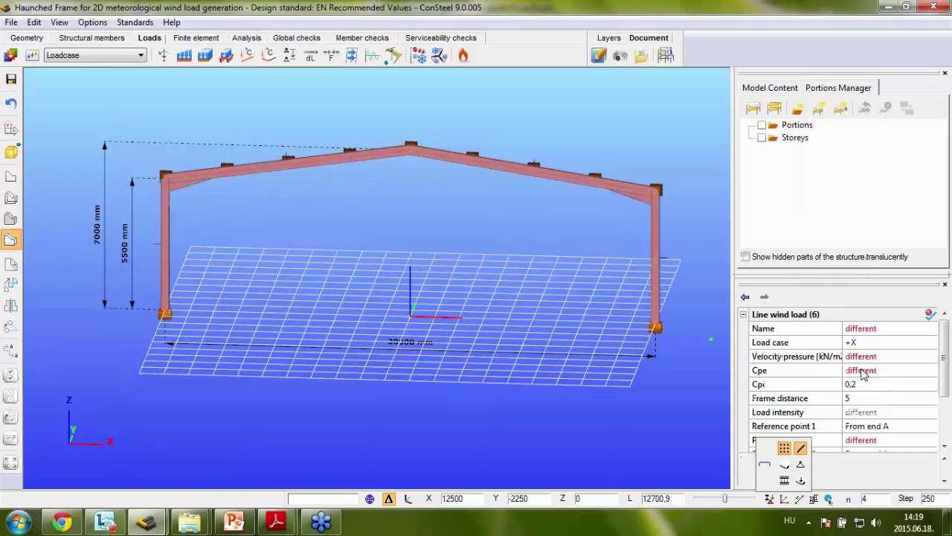
{"action": "left_click", "coordinate": [552, 317]}
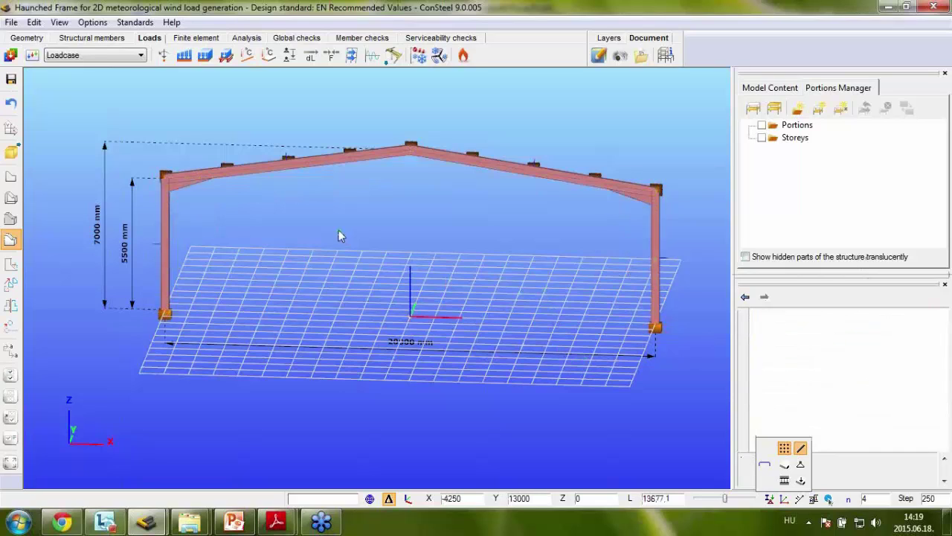
- Display the loads of load case +X, and make +X2 the active load case
{"action": "left_click", "coordinate": [139, 57]}
{"action": "left_click", "coordinate": [79, 76]}
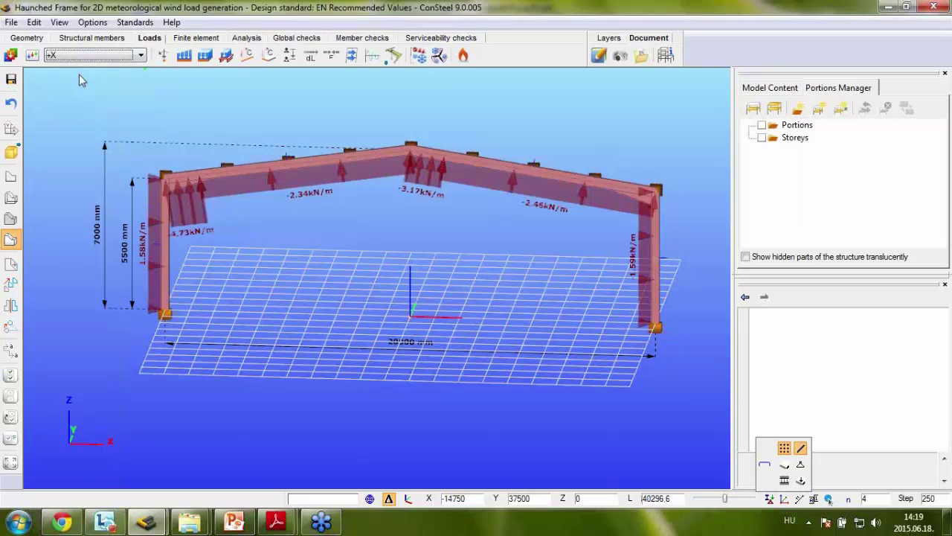
{"action": "left_click", "coordinate": [92, 57]}
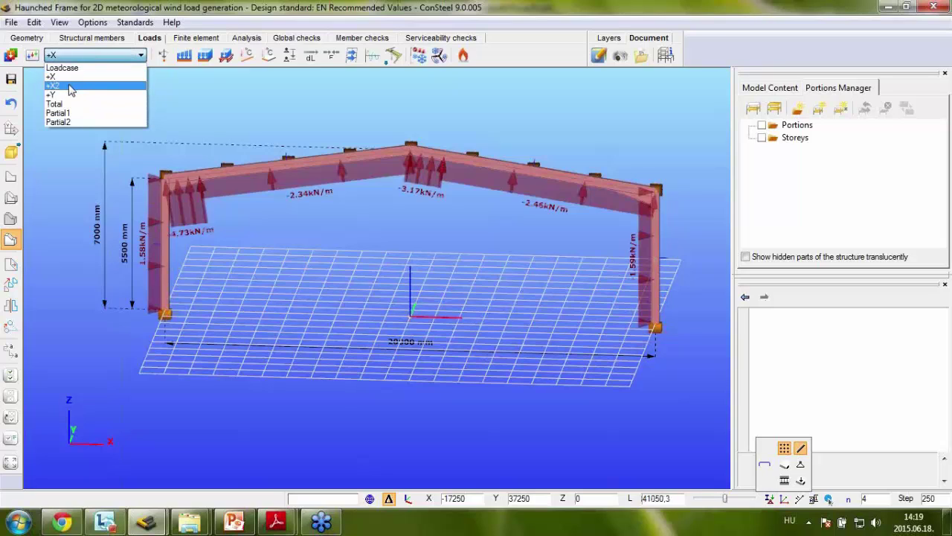
{"action": "left_click", "coordinate": [57, 86]}
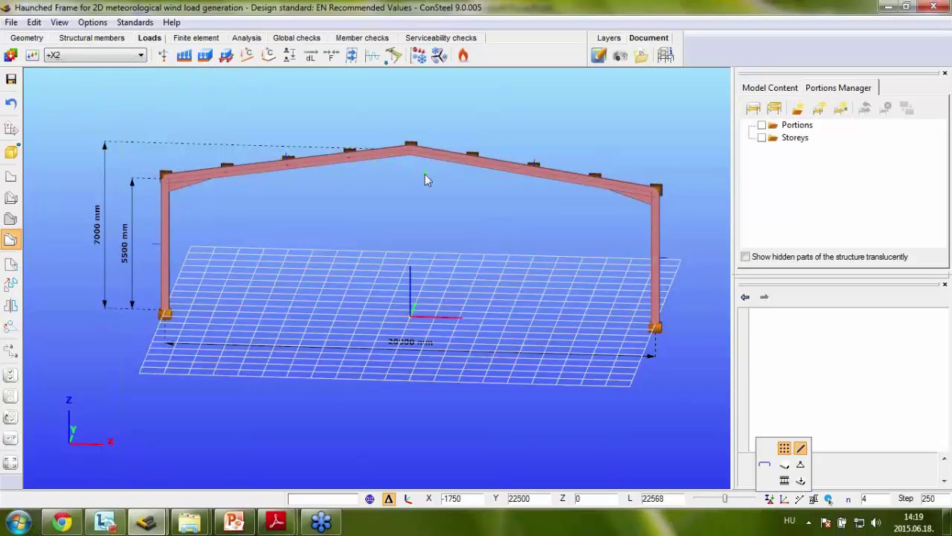
- Select the two roof beams and set their line load's external pressure surface type to duopitch roof
{"action": "left_click_drag", "start_coordinate": [425, 174], "coordinate": [363, 108]}
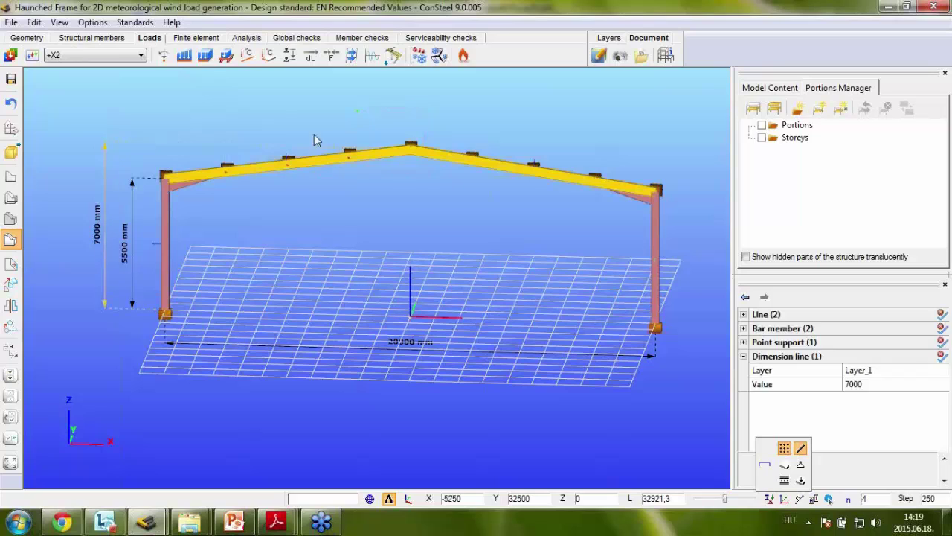
{"action": "left_click", "coordinate": [185, 63]}
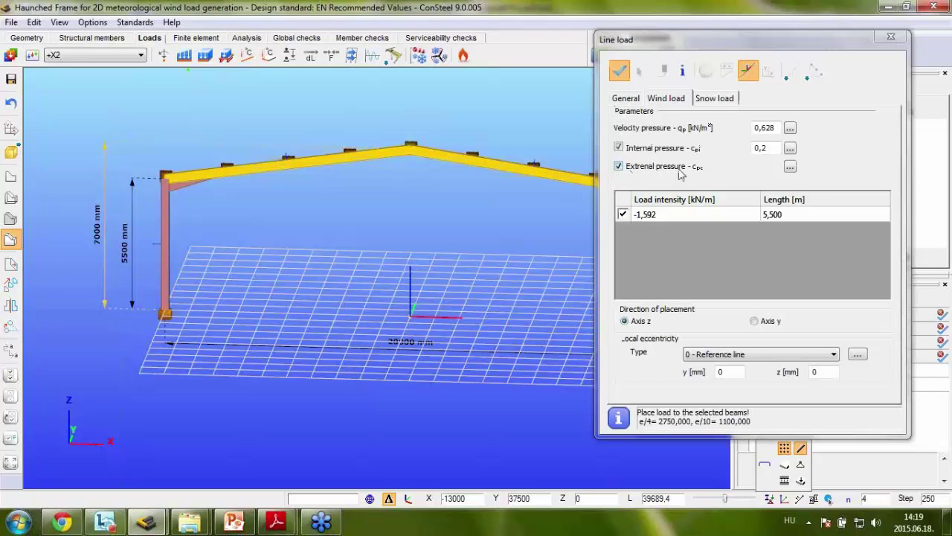
{"action": "left_click", "coordinate": [789, 167]}
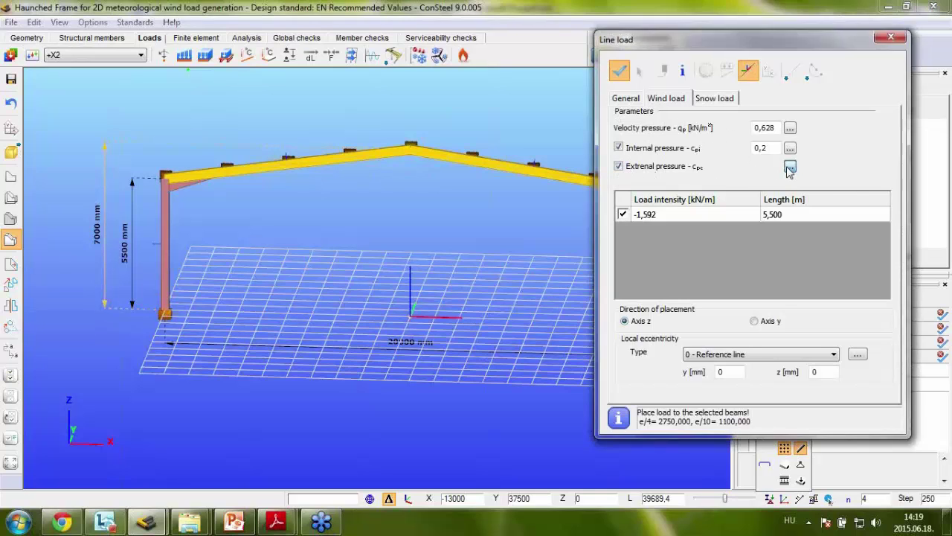
{"action": "left_click", "coordinate": [806, 58]}
{"action": "left_click", "coordinate": [794, 70]}
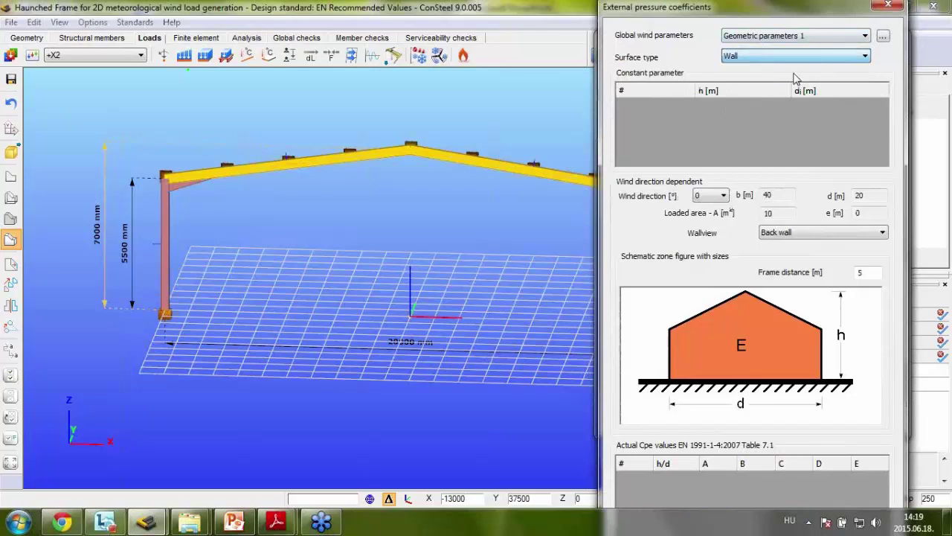
{"action": "left_click", "coordinate": [787, 57]}
{"action": "left_click", "coordinate": [759, 122]}
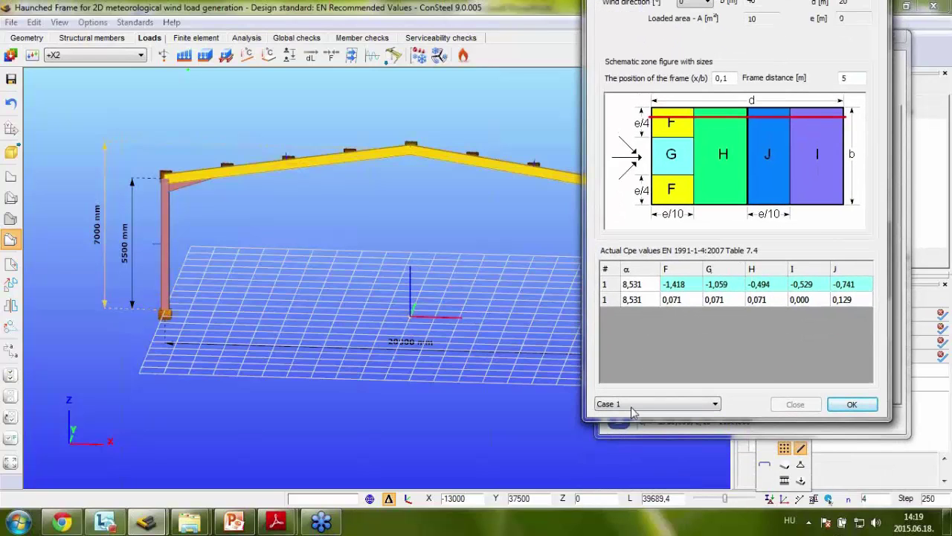
- Choose Case 4 for the roof beams' external pressure coefficients and confirm the settings
{"action": "left_click", "coordinate": [638, 406]}
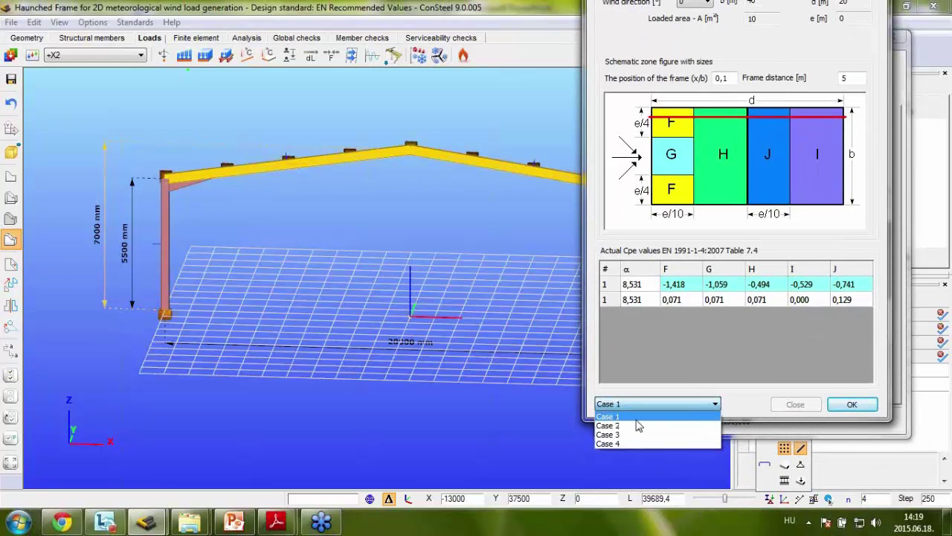
{"action": "left_click", "coordinate": [614, 444]}
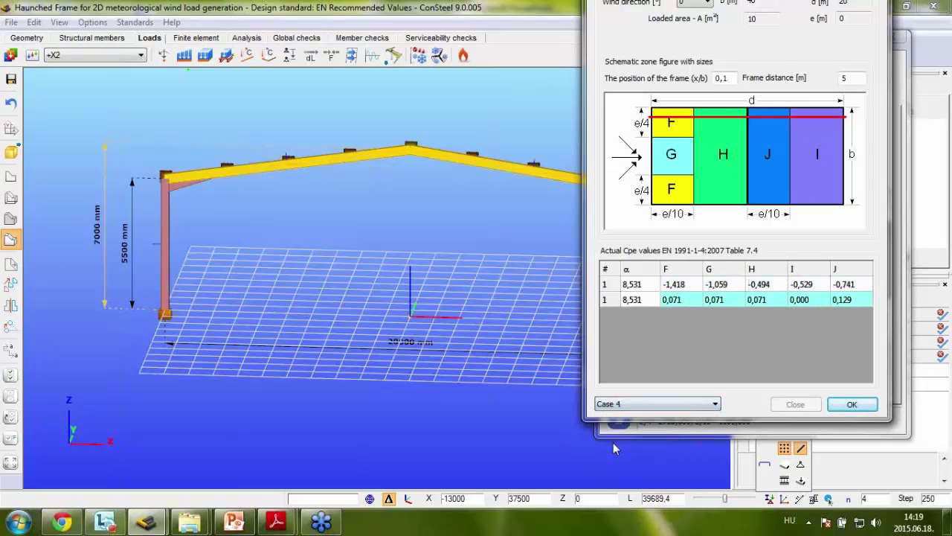
{"action": "left_click", "coordinate": [851, 403]}
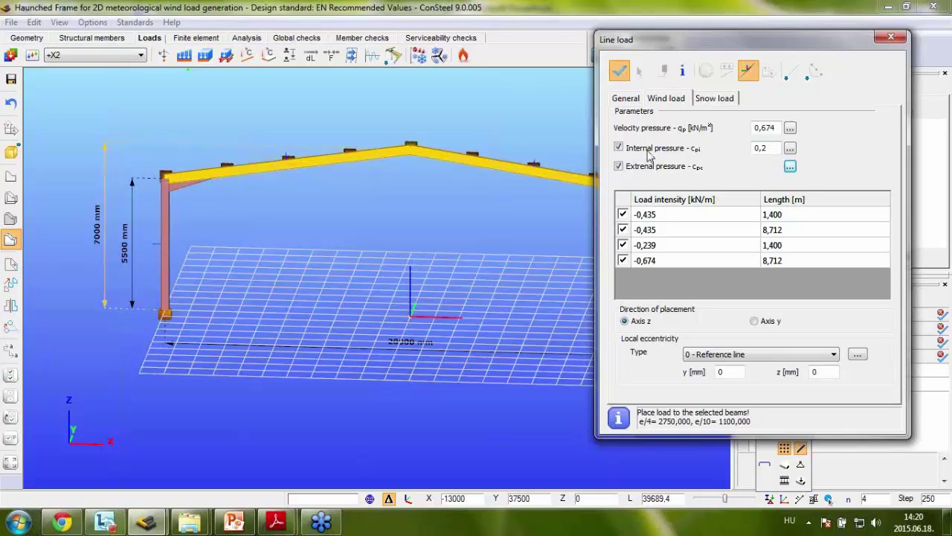
- Try to place the roof beams' wind line loads with an internal pressure coefficient of -0,3
{"action": "double_click", "coordinate": [770, 147]}
{"action": "type", "text": "-"}
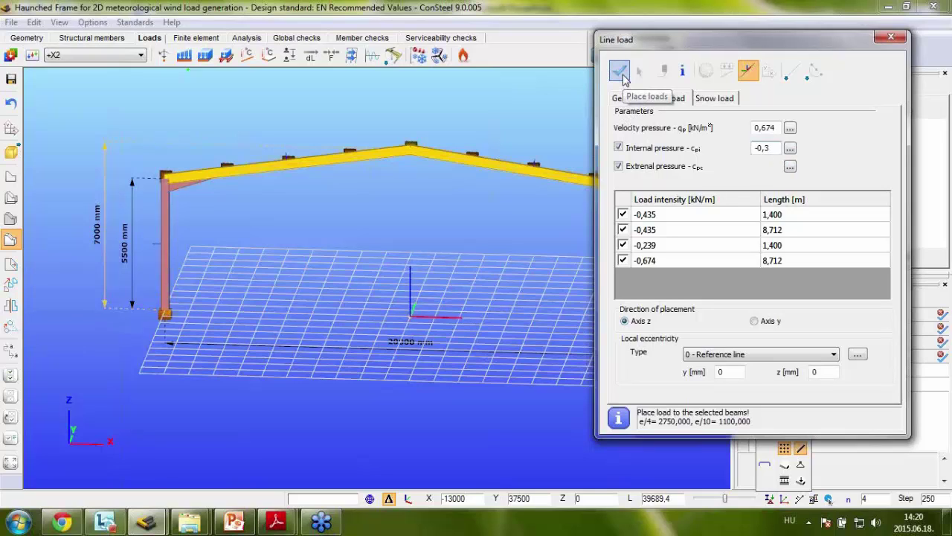
{"action": "left_click", "coordinate": [621, 72]}
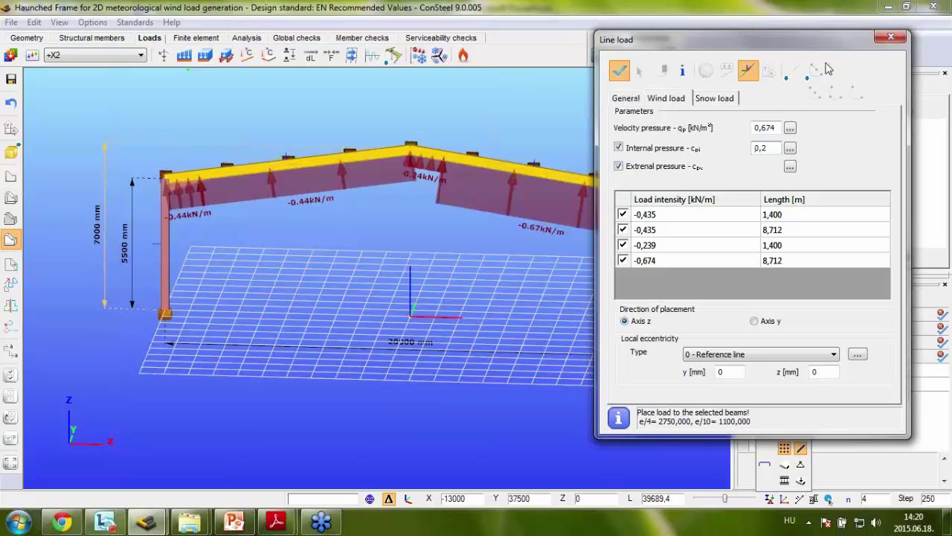
{"action": "left_click", "coordinate": [892, 38]}
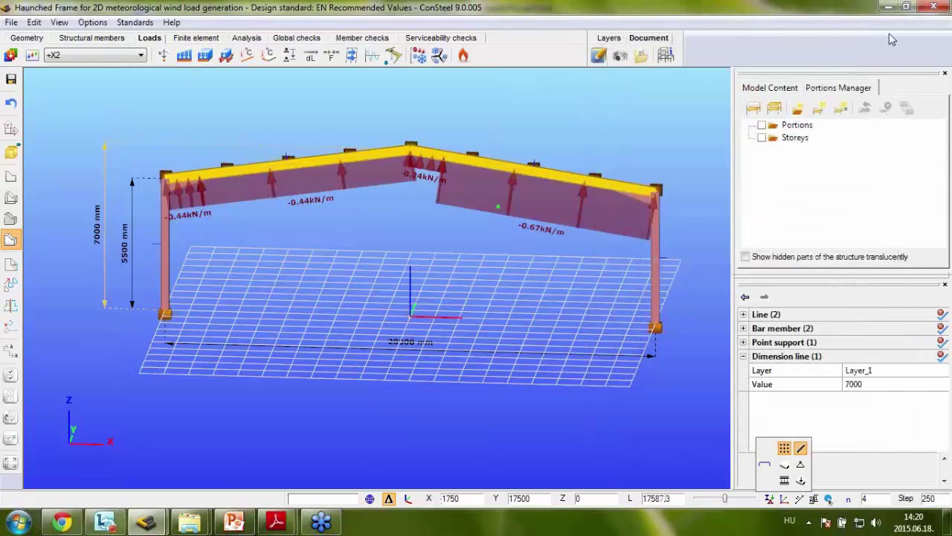
- Set the line load's internal pressure coefficient to -0,3, place the wind loads on both roof beams and close the load settings
{"action": "left_click", "coordinate": [181, 59]}
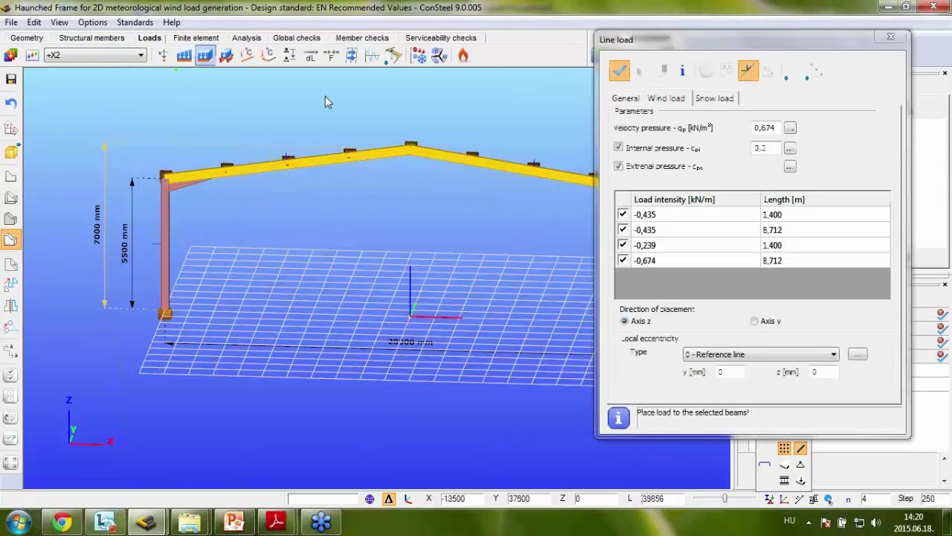
{"action": "left_click", "coordinate": [778, 149]}
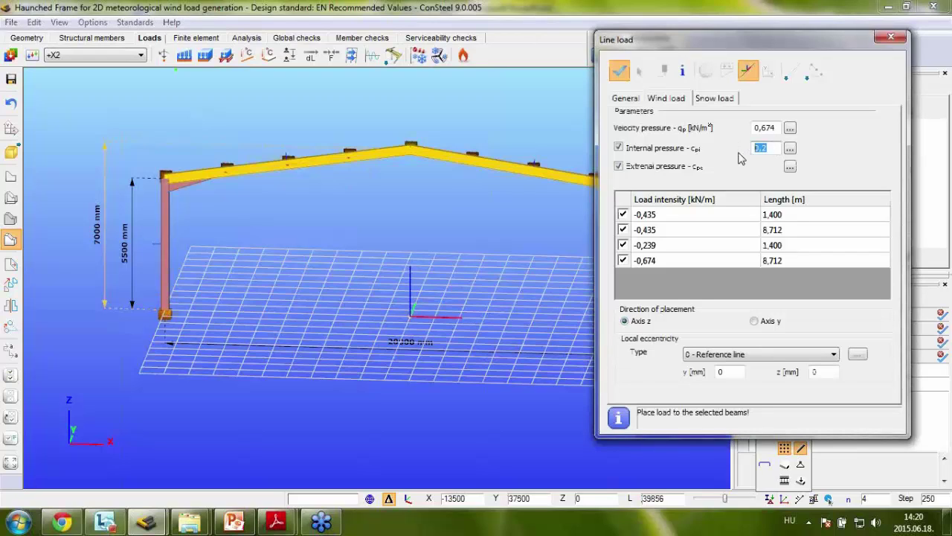
{"action": "type", "text": "-0,3"}
{"action": "left_click", "coordinate": [778, 128]}
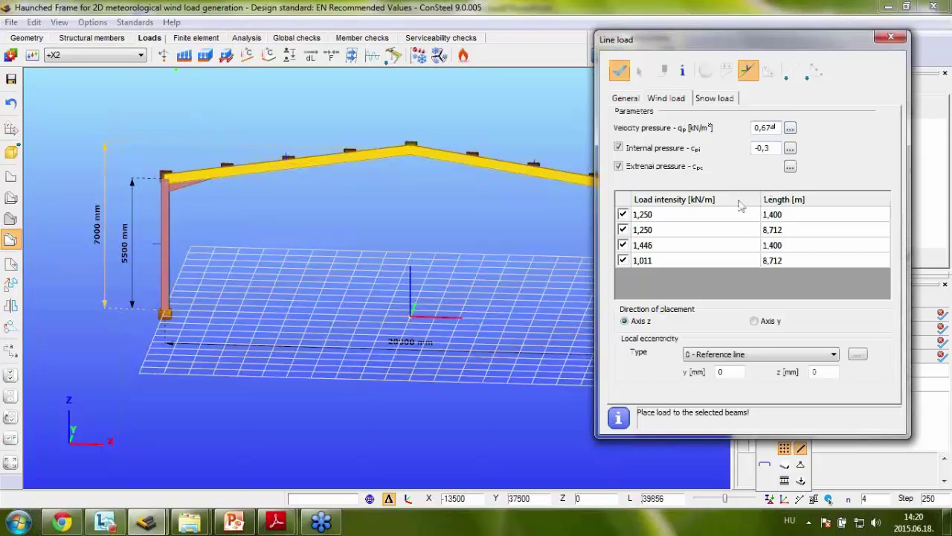
{"action": "left_click", "coordinate": [621, 72]}
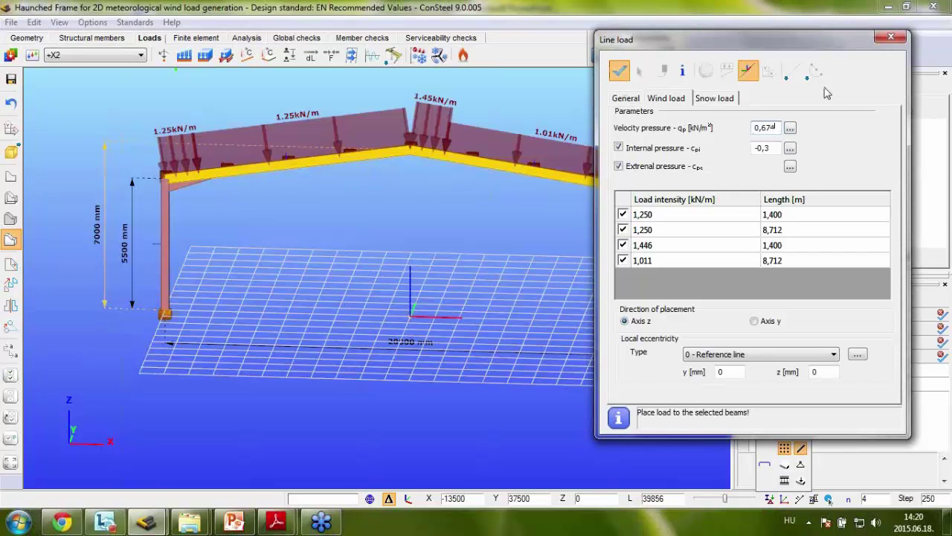
{"action": "left_click", "coordinate": [890, 37]}
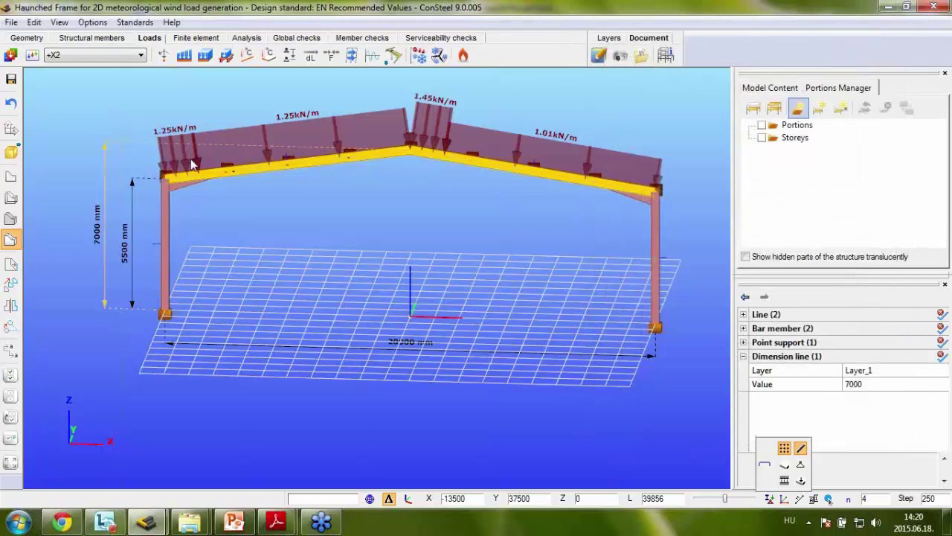
- Select only the left column and set its line load's external pressure surface type to Wall
{"action": "left_click", "coordinate": [228, 196]}
{"action": "left_click", "coordinate": [163, 227]}
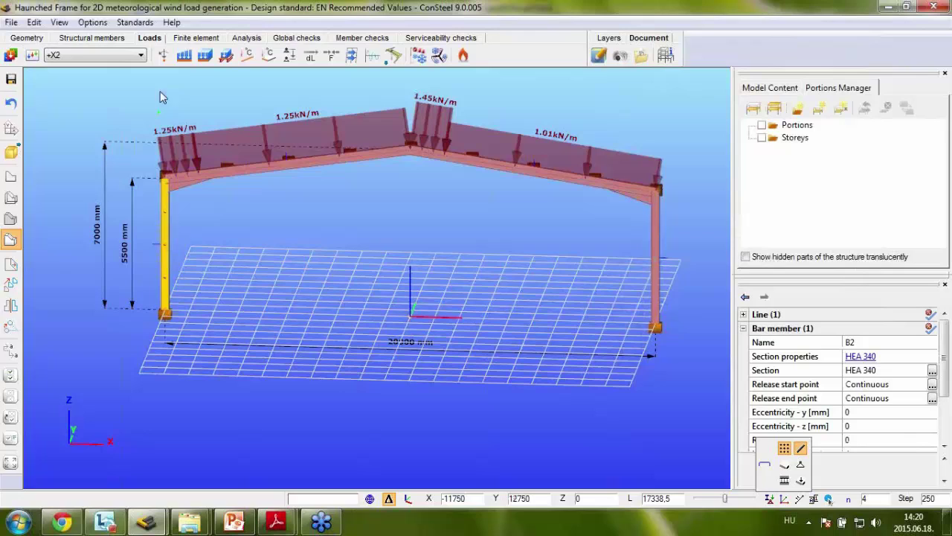
{"action": "left_click", "coordinate": [183, 55]}
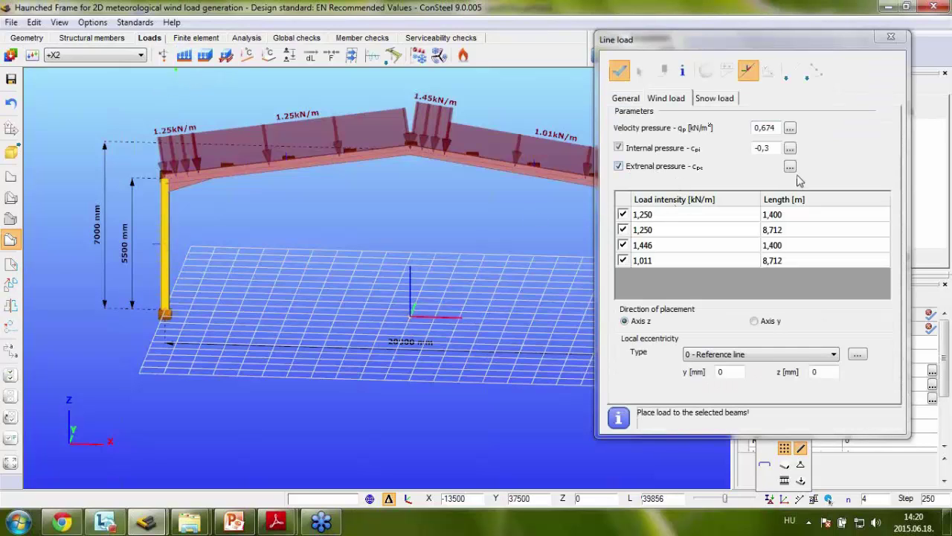
{"action": "left_click", "coordinate": [790, 167]}
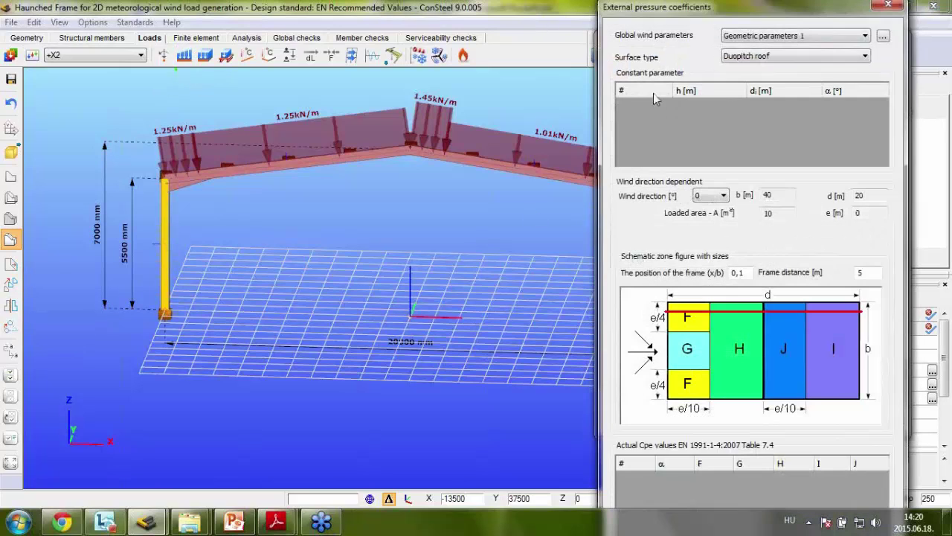
{"action": "left_click", "coordinate": [774, 57]}
{"action": "left_click", "coordinate": [763, 69]}
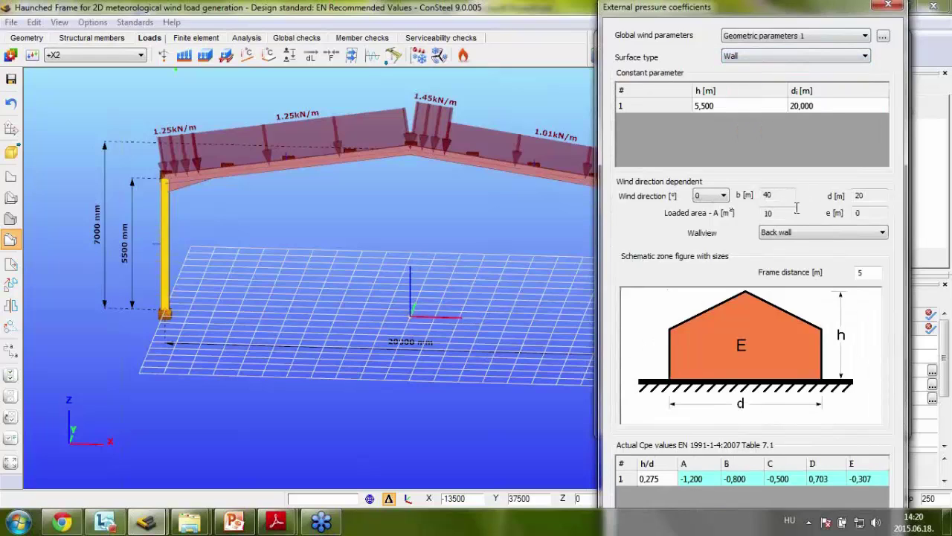
- Set the wall view to Front wall, place the wind line load on the left column and close the load settings
{"action": "left_click", "coordinate": [789, 233]}
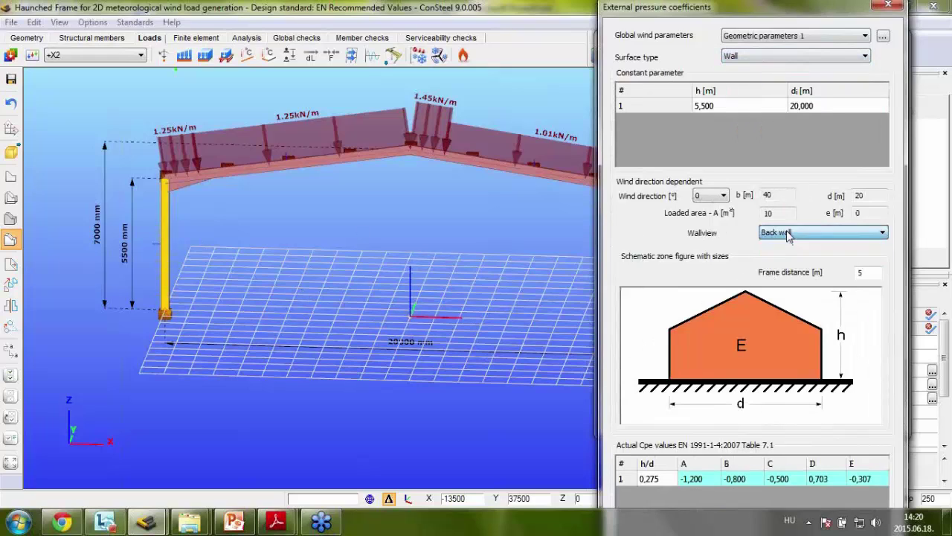
{"action": "left_click", "coordinate": [786, 249]}
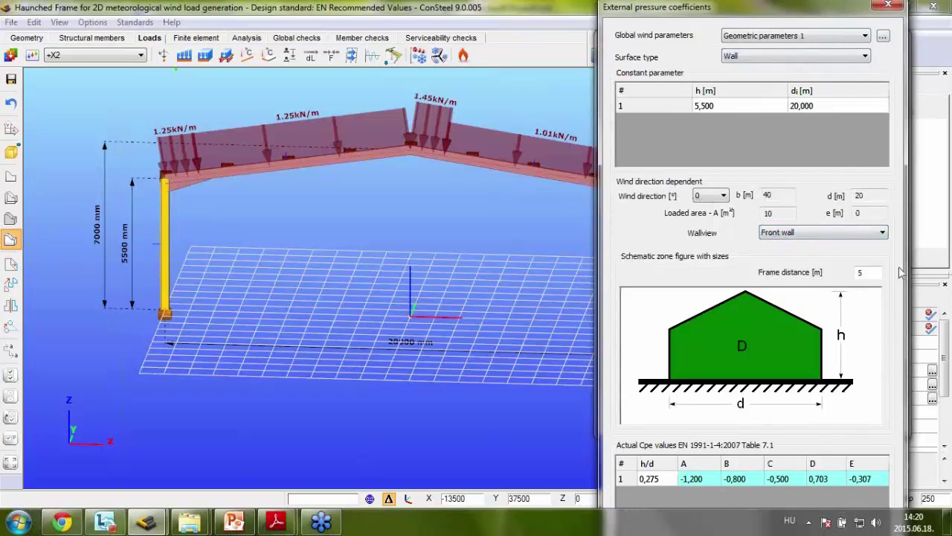
{"action": "scroll", "coordinate": [889, 216], "scroll_direction": "down", "scroll_amount": 3}
{"action": "left_click", "coordinate": [880, 486]}
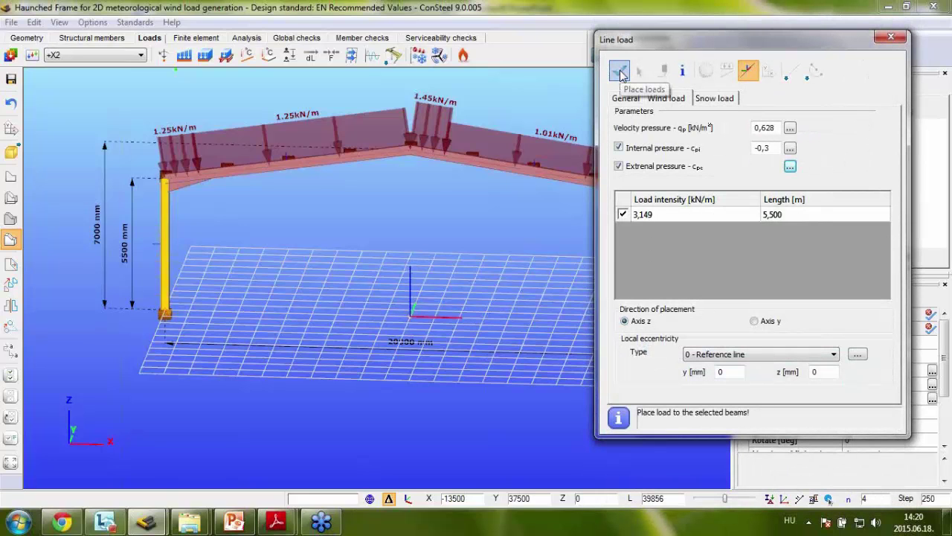
{"action": "left_click", "coordinate": [621, 72]}
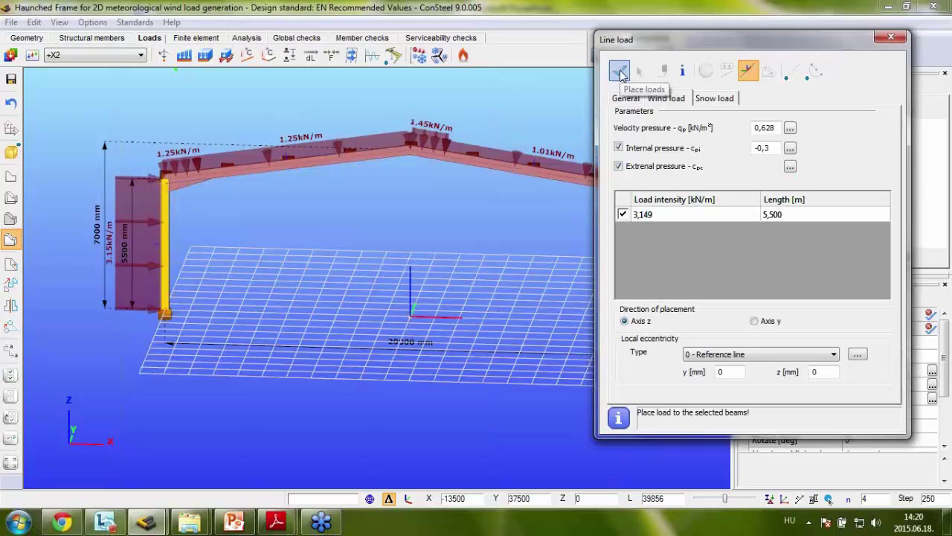
{"action": "left_click", "coordinate": [893, 39]}
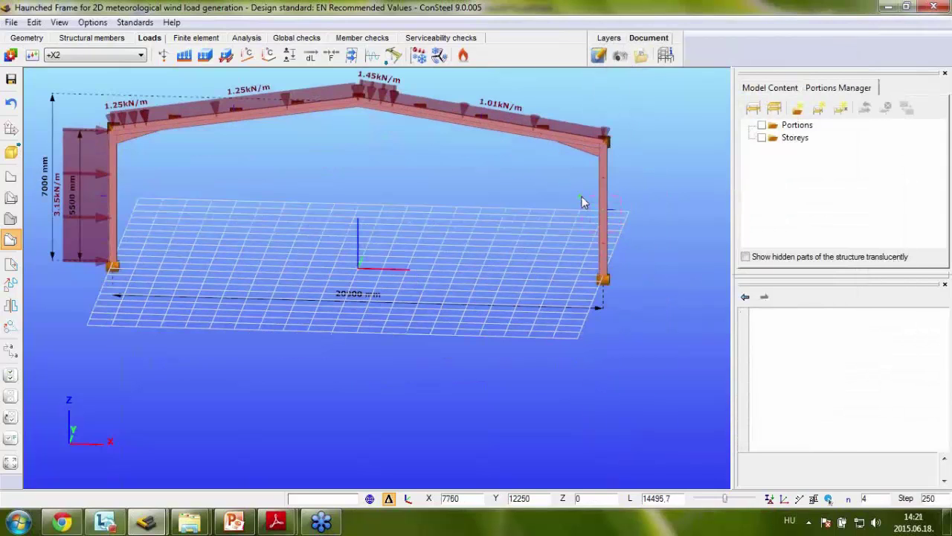
- Place a wind line load on the right column using Back wall as the external pressure wall view, and close the load settings
{"action": "left_click", "coordinate": [602, 203]}
{"action": "left_click", "coordinate": [184, 55]}
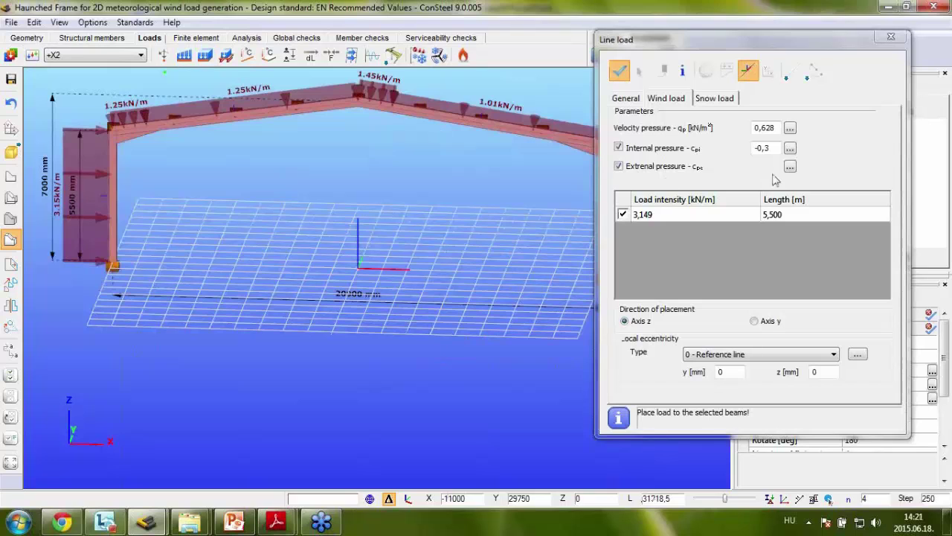
{"action": "left_click", "coordinate": [790, 170]}
{"action": "left_click", "coordinate": [790, 232]}
{"action": "left_click", "coordinate": [790, 233]}
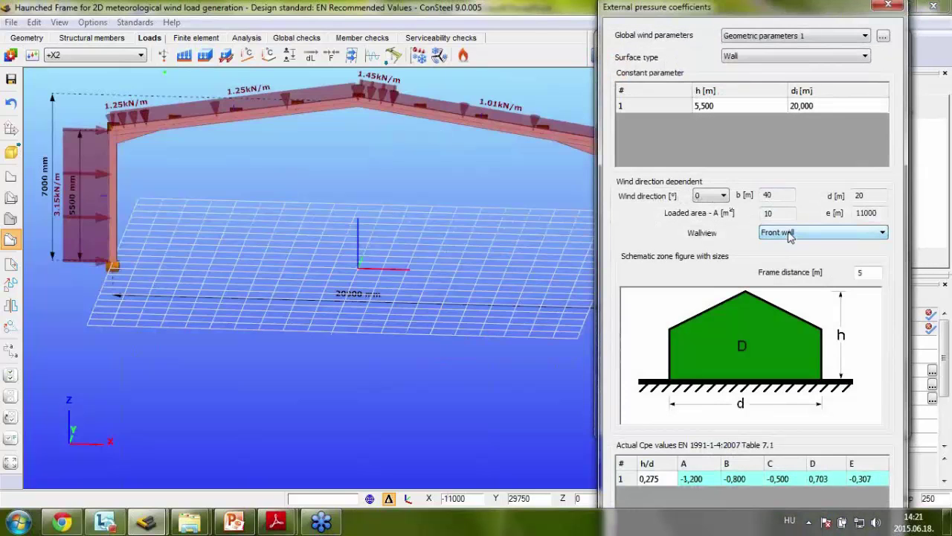
{"action": "left_click", "coordinate": [790, 233]}
{"action": "left_click", "coordinate": [775, 254]}
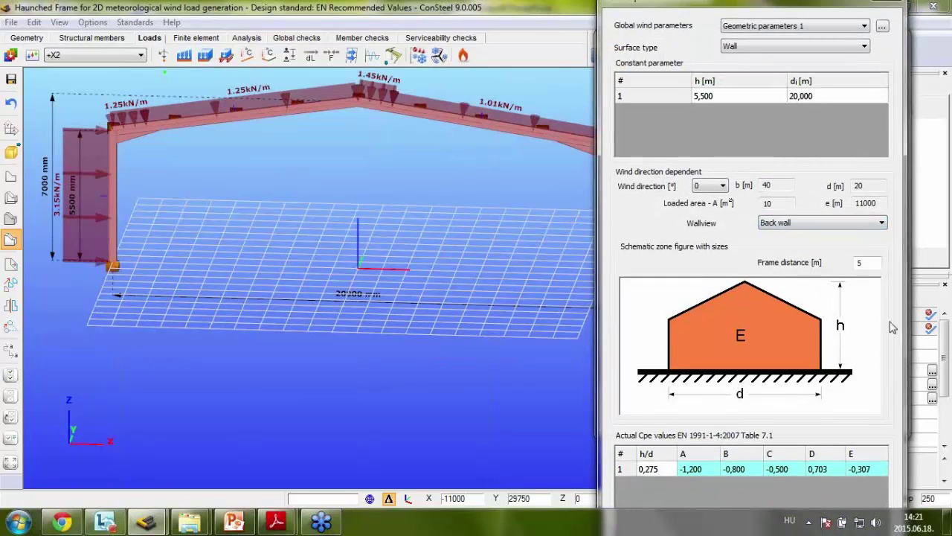
{"action": "scroll", "coordinate": [886, 243], "scroll_direction": "down", "scroll_amount": 3}
{"action": "left_click", "coordinate": [863, 422]}
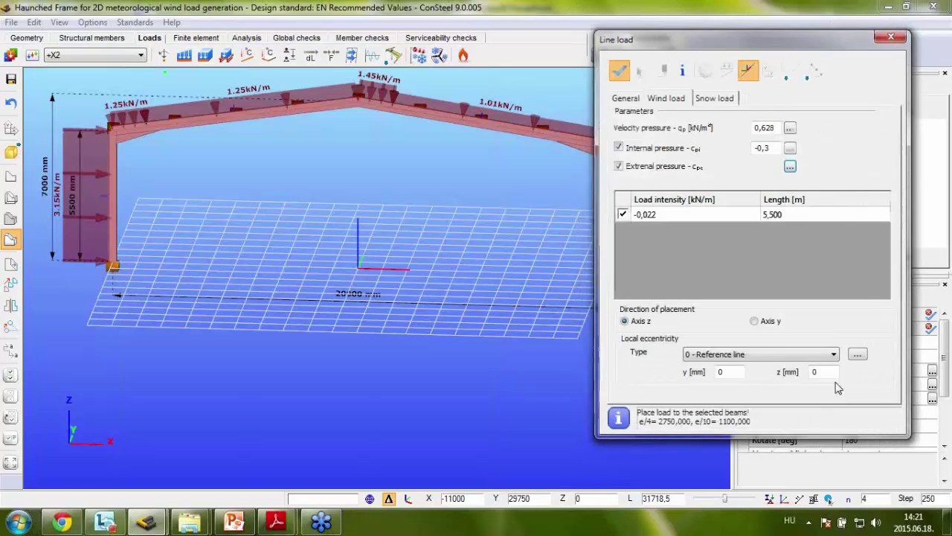
{"action": "left_click", "coordinate": [618, 71]}
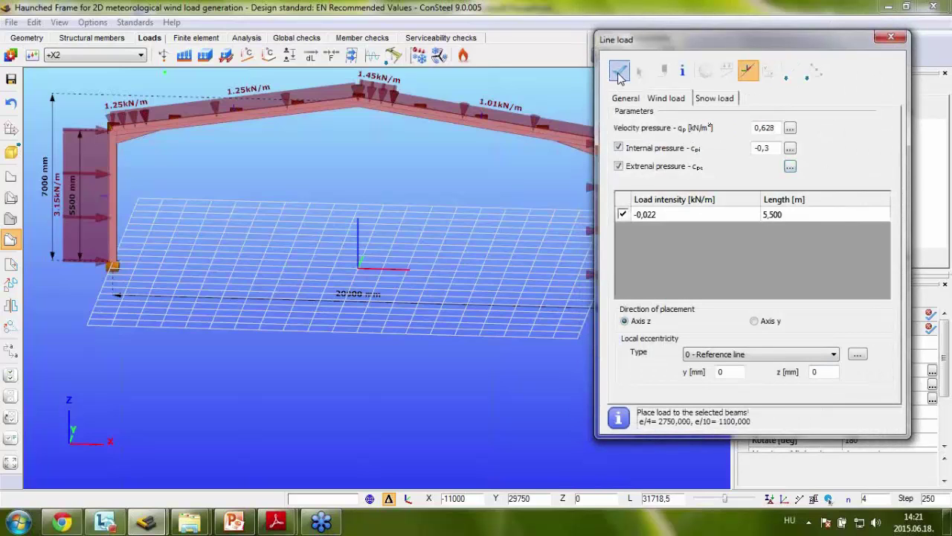
{"action": "left_click", "coordinate": [890, 36]}
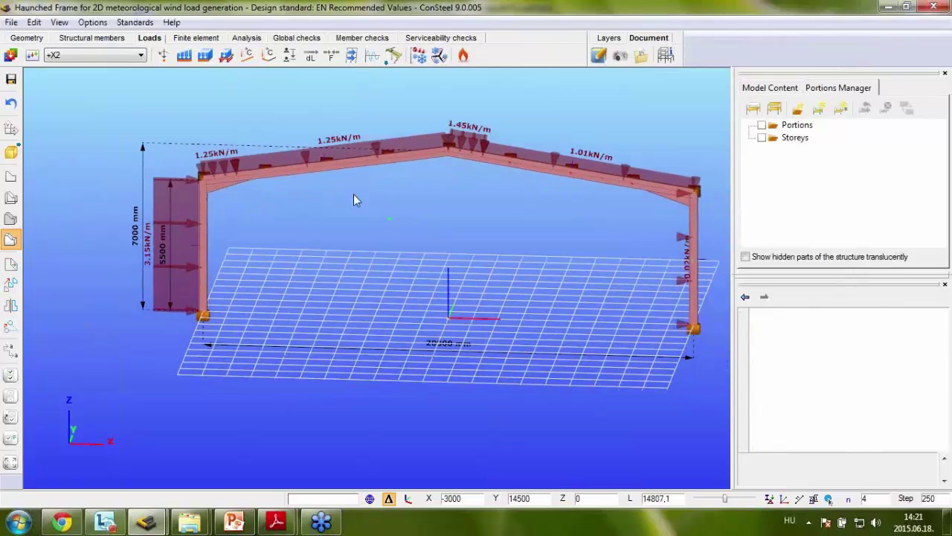
- Make +Y the active load case and select the two roof beams
{"action": "left_click", "coordinate": [84, 58]}
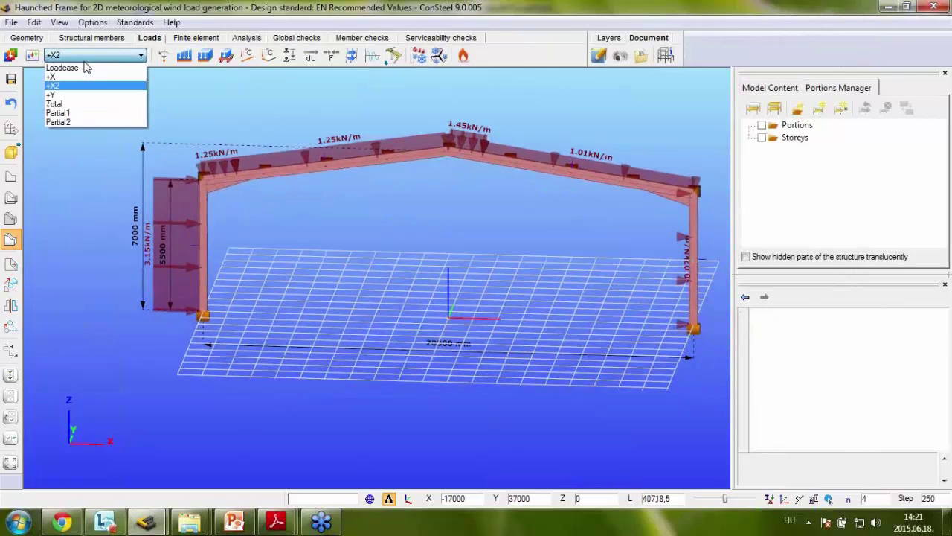
{"action": "left_click", "coordinate": [57, 95]}
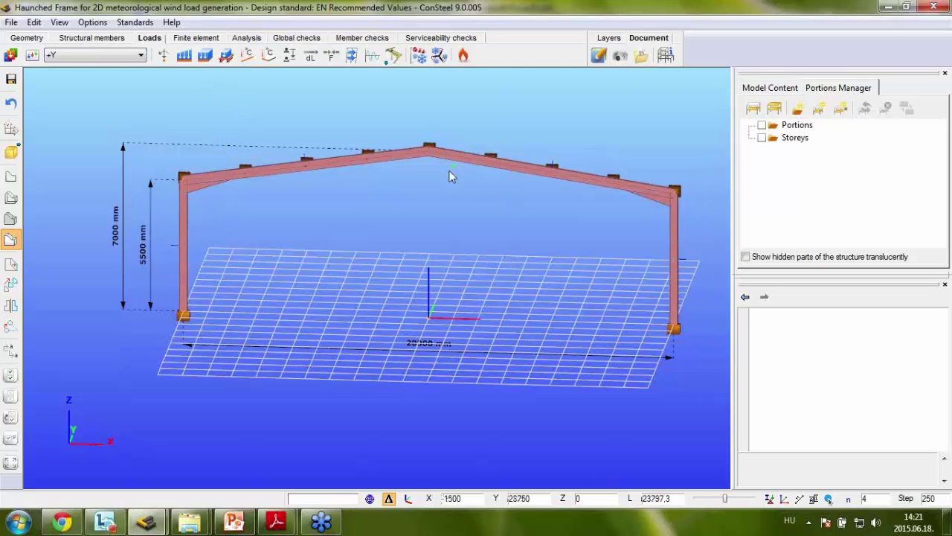
{"action": "left_click_drag", "start_coordinate": [466, 192], "coordinate": [376, 104]}
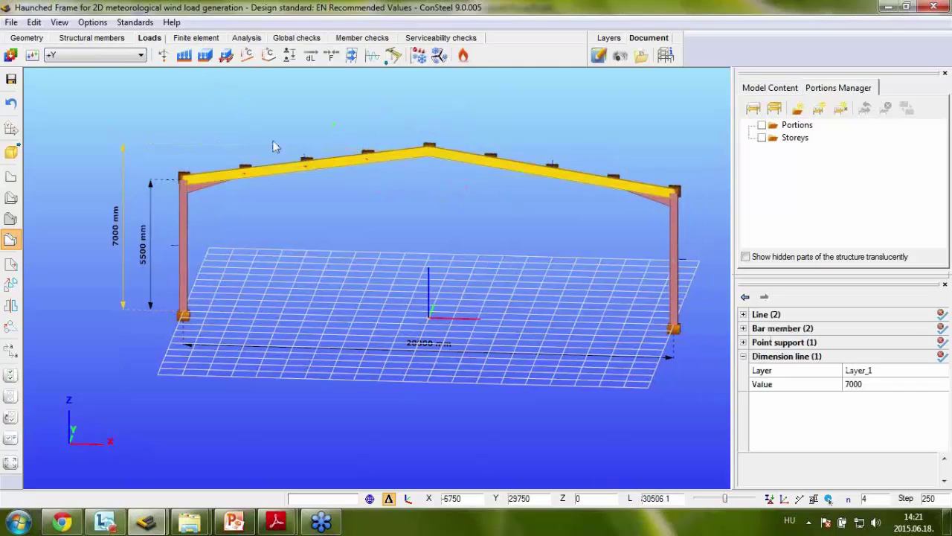
- Set the roof beams' external pressure surface type to Duopitch roof with a wind direction of 90°
{"action": "left_click", "coordinate": [185, 64]}
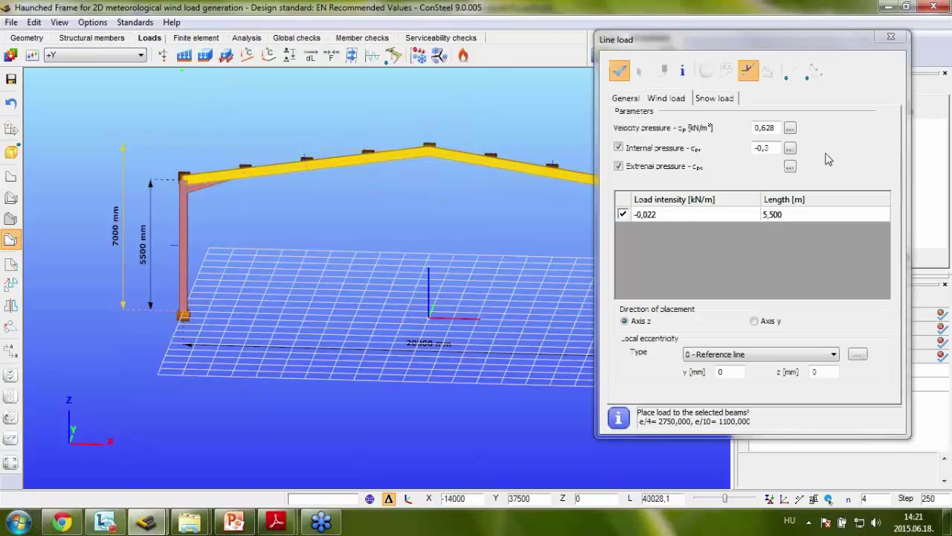
{"action": "left_click", "coordinate": [789, 168]}
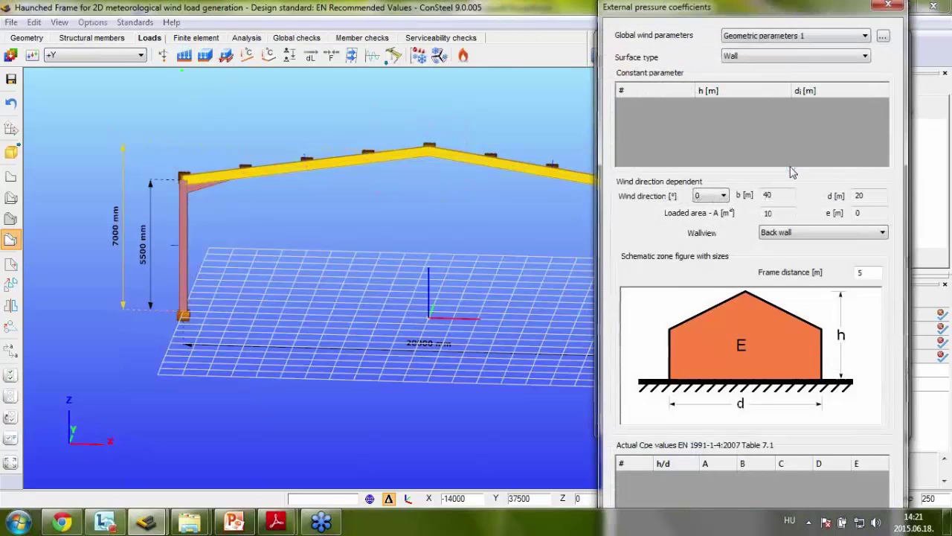
{"action": "left_click", "coordinate": [764, 55]}
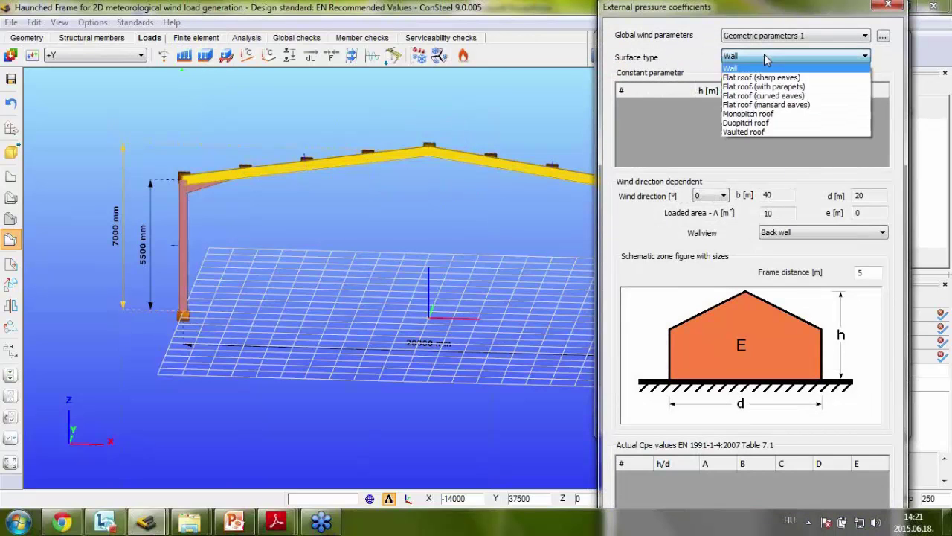
{"action": "left_click", "coordinate": [753, 123]}
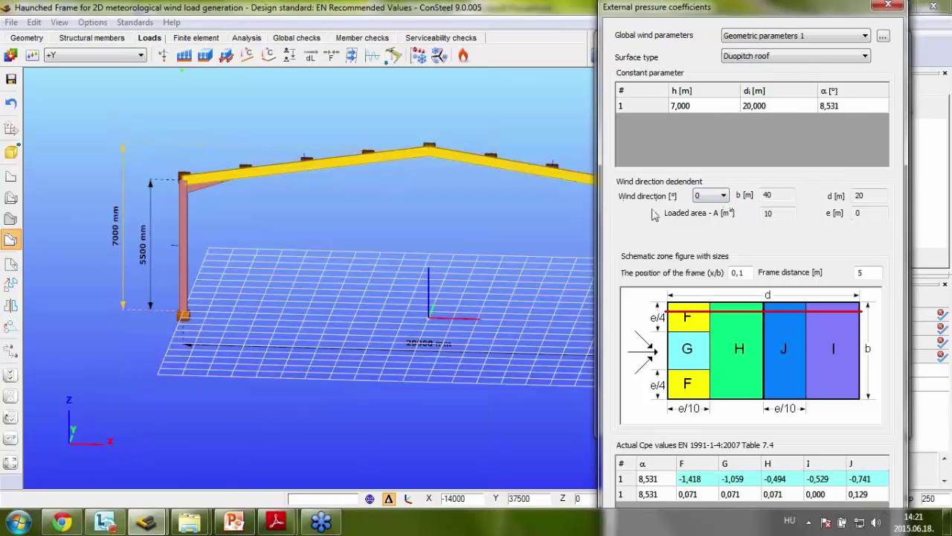
{"action": "left_click", "coordinate": [724, 197]}
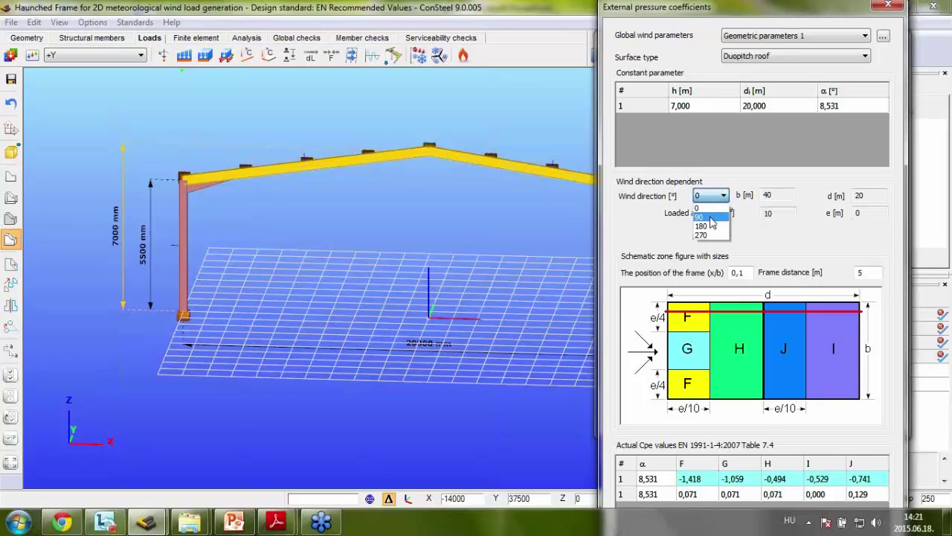
{"action": "left_click", "coordinate": [711, 217]}
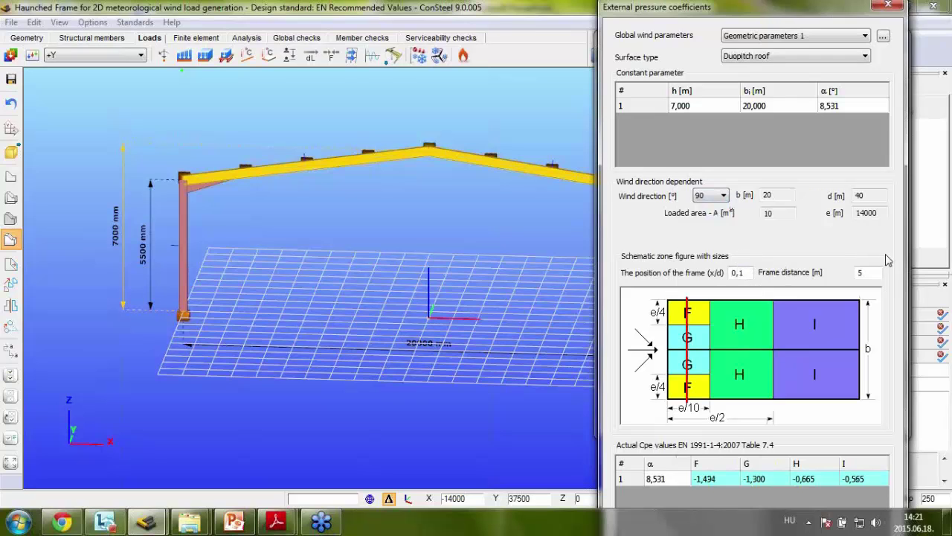
- Accept the external pressure coefficients, place the wind line load on the two roof beams and close the load settings
{"action": "scroll", "coordinate": [886, 261], "scroll_direction": "down", "scroll_amount": 3}
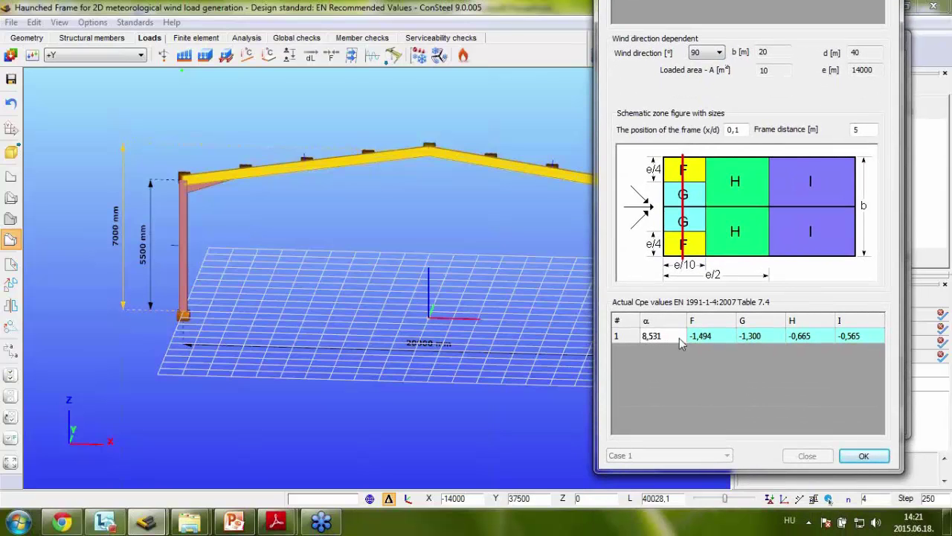
{"action": "left_click", "coordinate": [864, 456]}
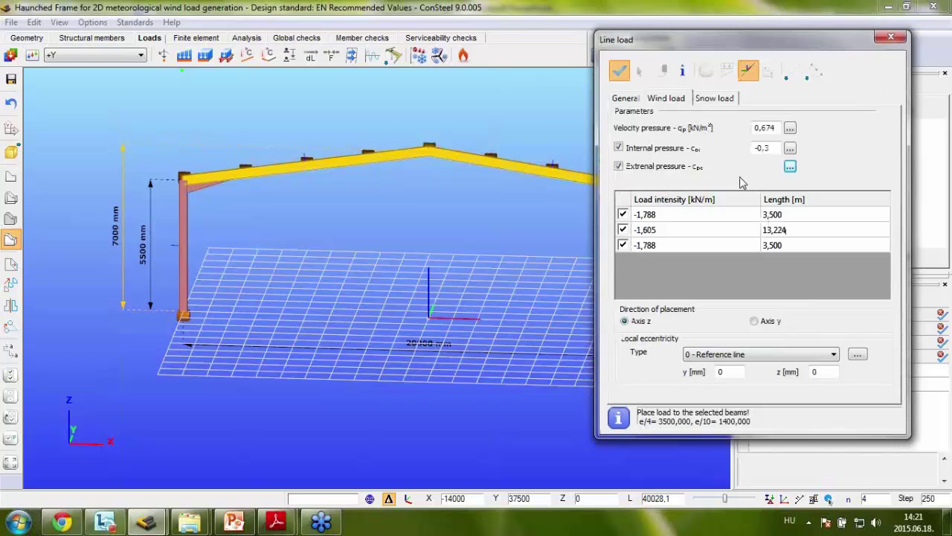
{"action": "left_click", "coordinate": [623, 74]}
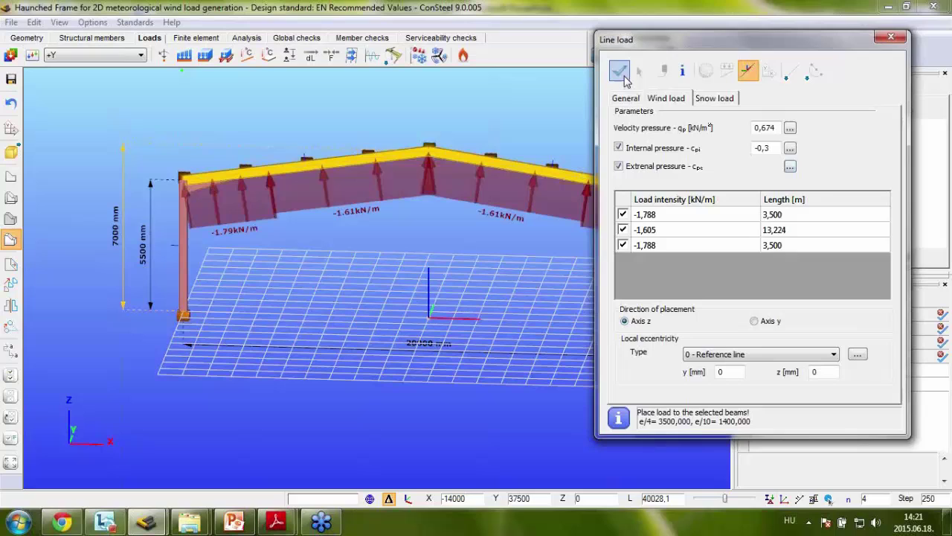
{"action": "left_click", "coordinate": [892, 38]}
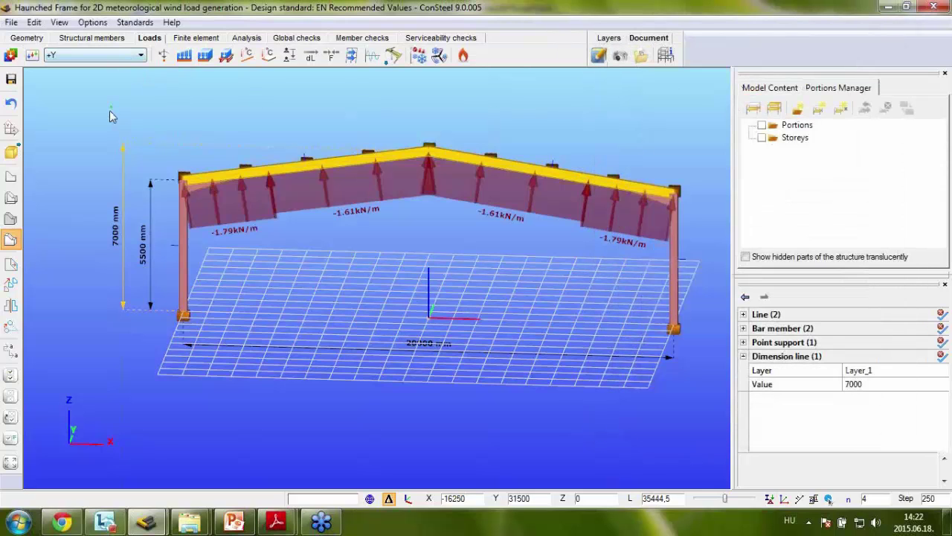
- Select only the left column and set its external pressure surface type to Wall with the Side wall view
{"action": "left_click", "coordinate": [110, 116]}
{"action": "left_click", "coordinate": [176, 253]}
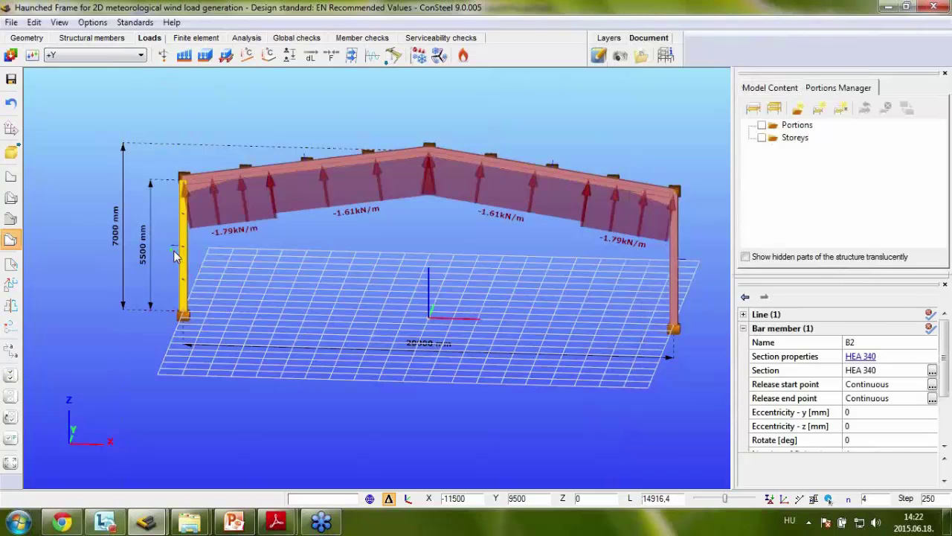
{"action": "left_click", "coordinate": [184, 55]}
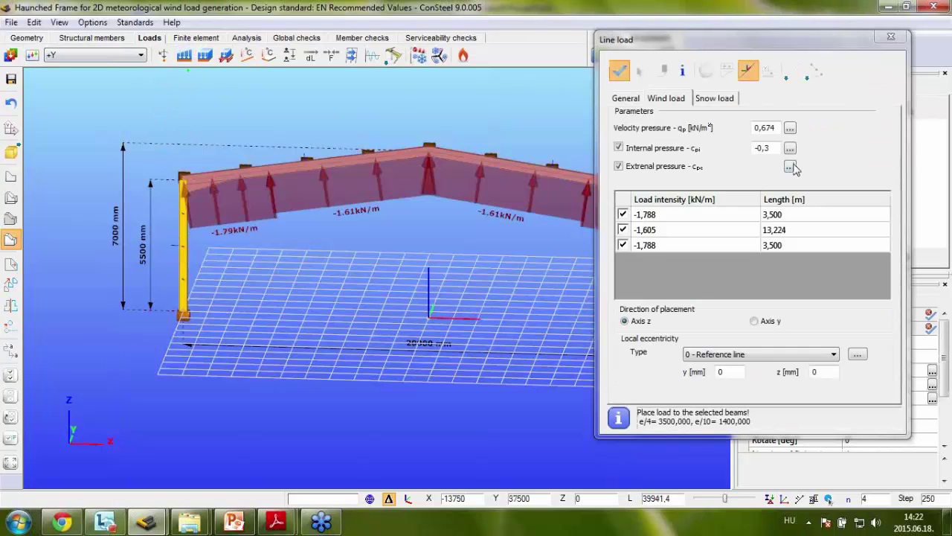
{"action": "left_click", "coordinate": [790, 166]}
{"action": "left_click", "coordinate": [810, 58]}
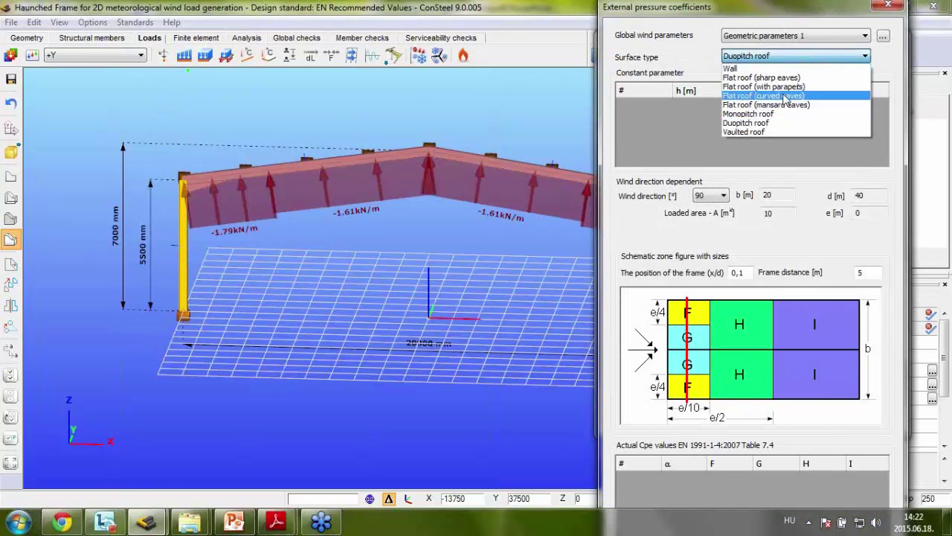
{"action": "left_click", "coordinate": [739, 68]}
{"action": "left_click", "coordinate": [786, 233]}
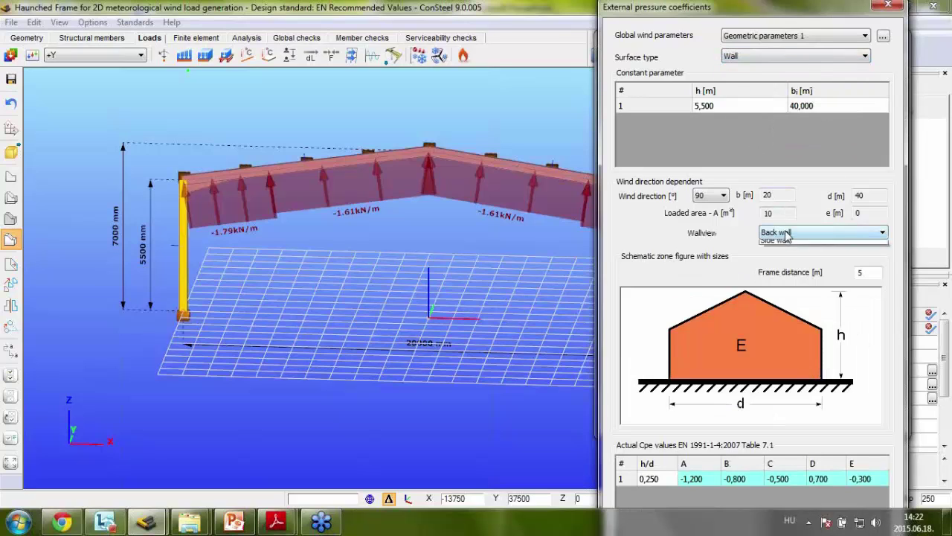
{"action": "left_click", "coordinate": [781, 264]}
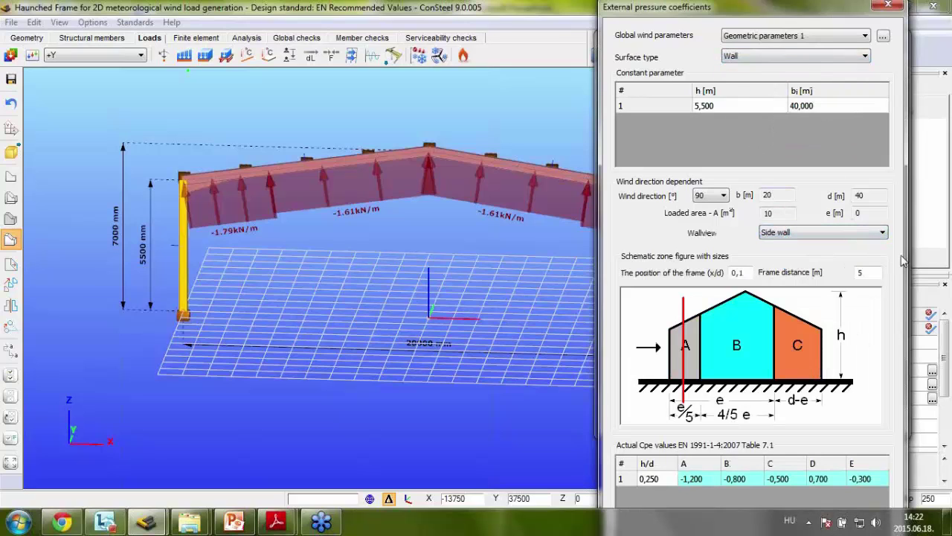
{"action": "left_click_drag", "start_coordinate": [896, 272], "coordinate": [892, 143]}
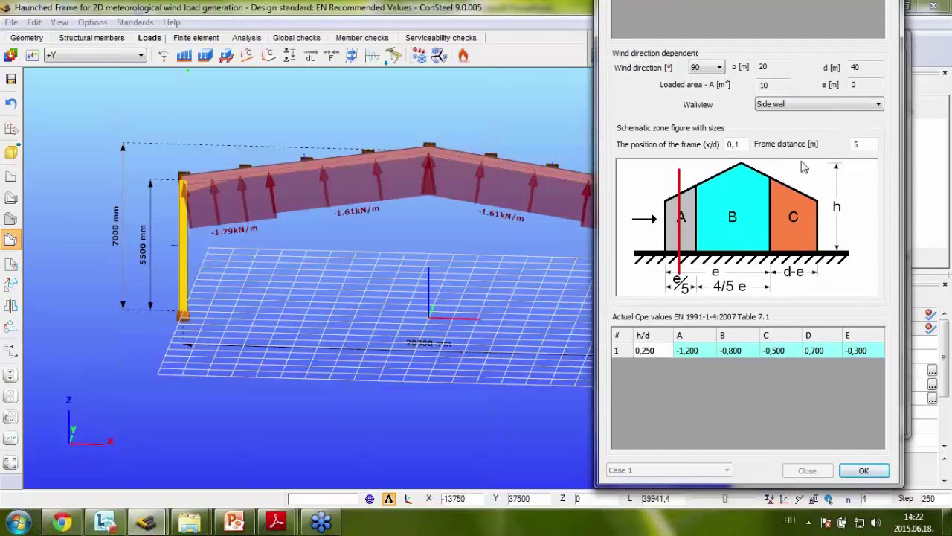
{"action": "mouse_move", "coordinate": [735, 199]}
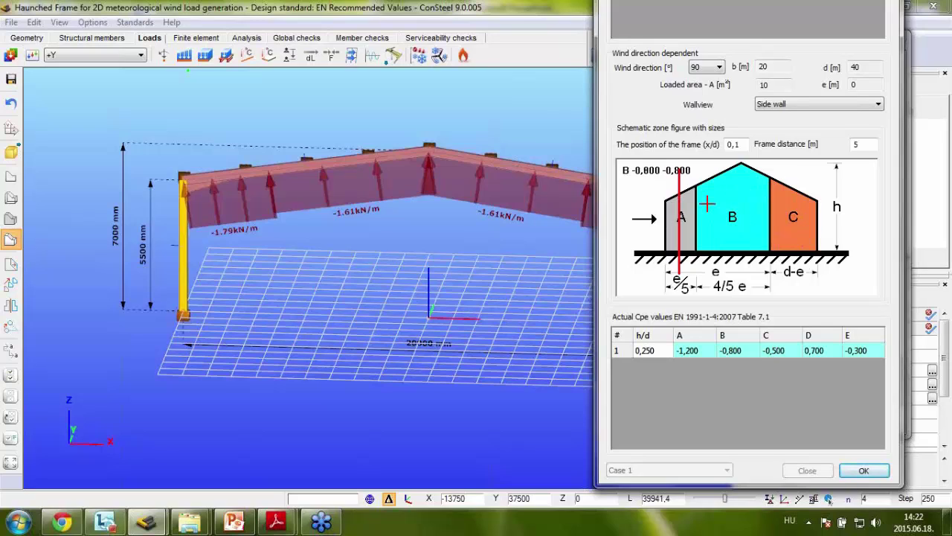
{"action": "mouse_move", "coordinate": [689, 202]}
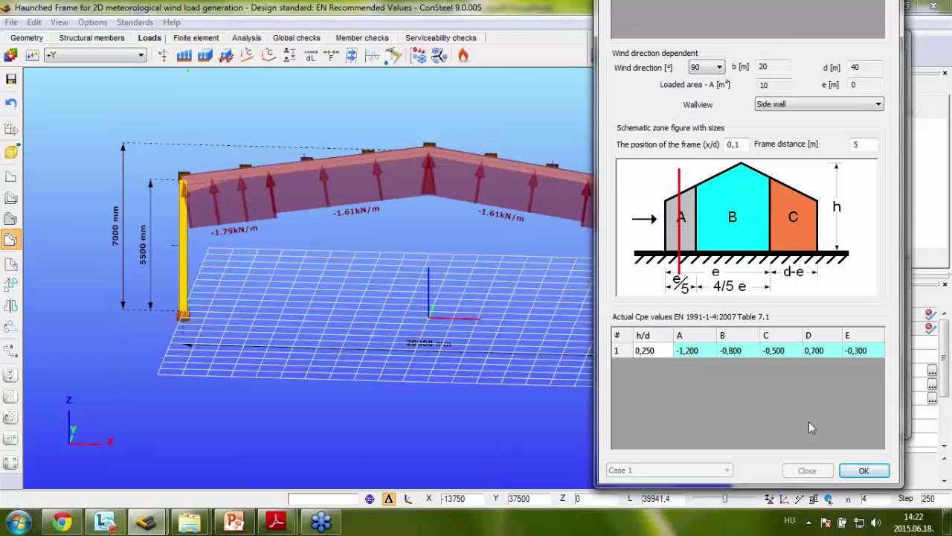
{"action": "left_click", "coordinate": [863, 471]}
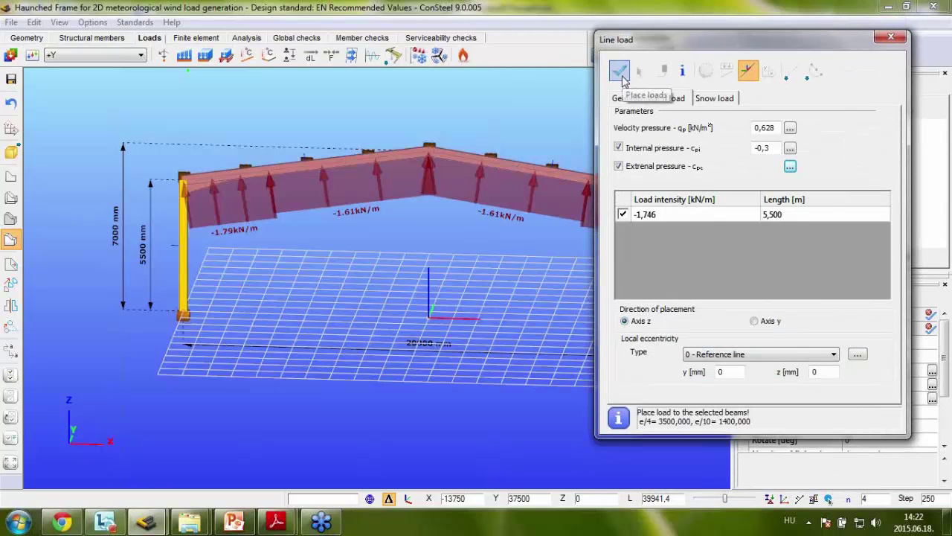
- Place the side wall wind line load on the left column, close the load settings and clear the selection
{"action": "left_click", "coordinate": [622, 74]}
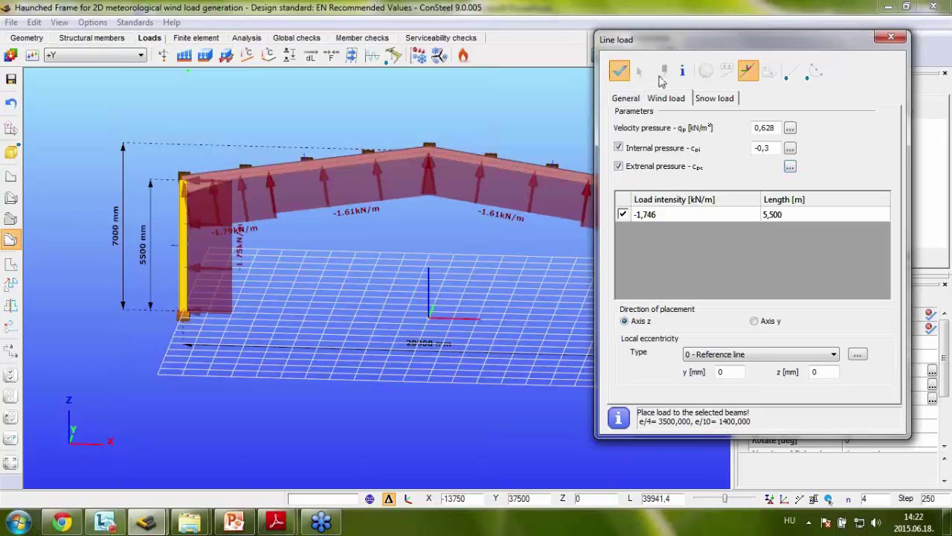
{"action": "left_click", "coordinate": [892, 39]}
{"action": "key", "text": "Escape"}
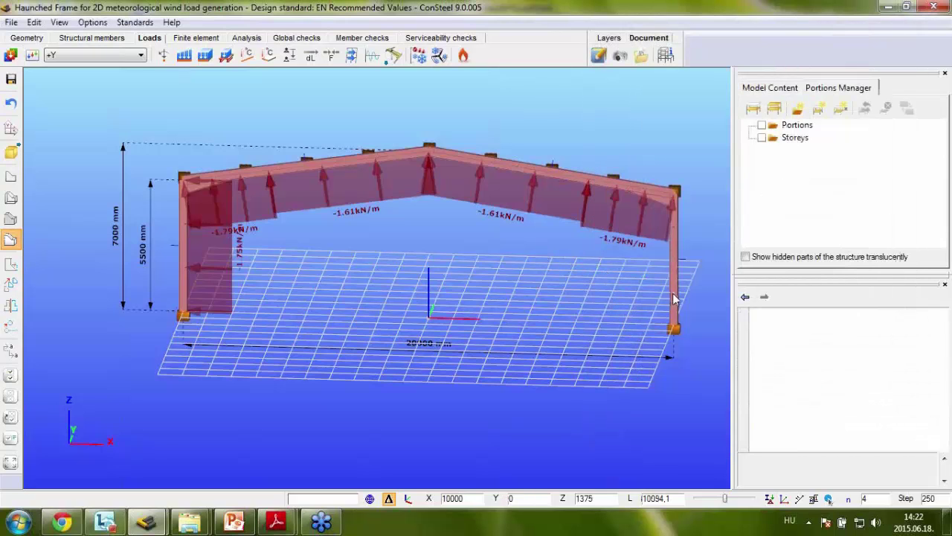
- Place the same side wall wind line load on the right column and close the load settings
{"action": "left_click", "coordinate": [671, 274]}
{"action": "left_click", "coordinate": [184, 55]}
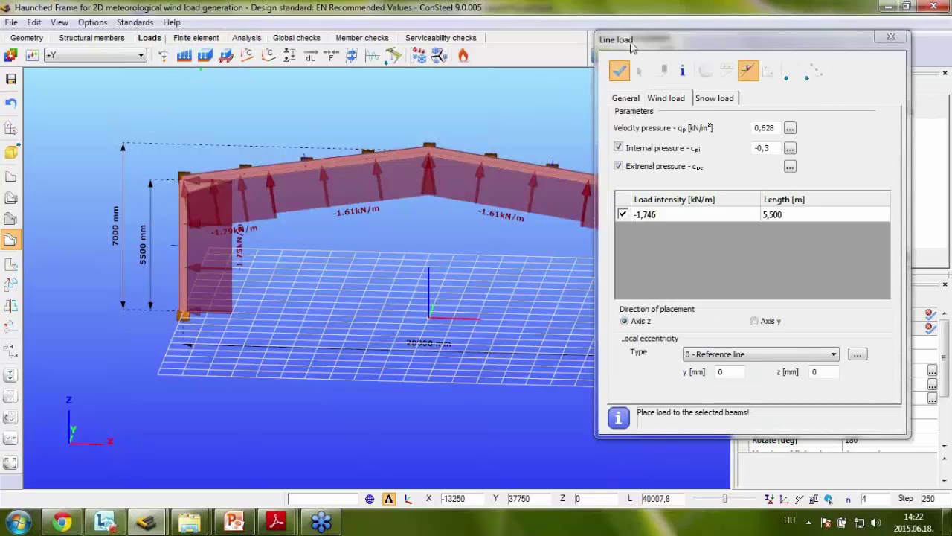
{"action": "left_click_drag", "start_coordinate": [637, 48], "coordinate": [737, 64]}
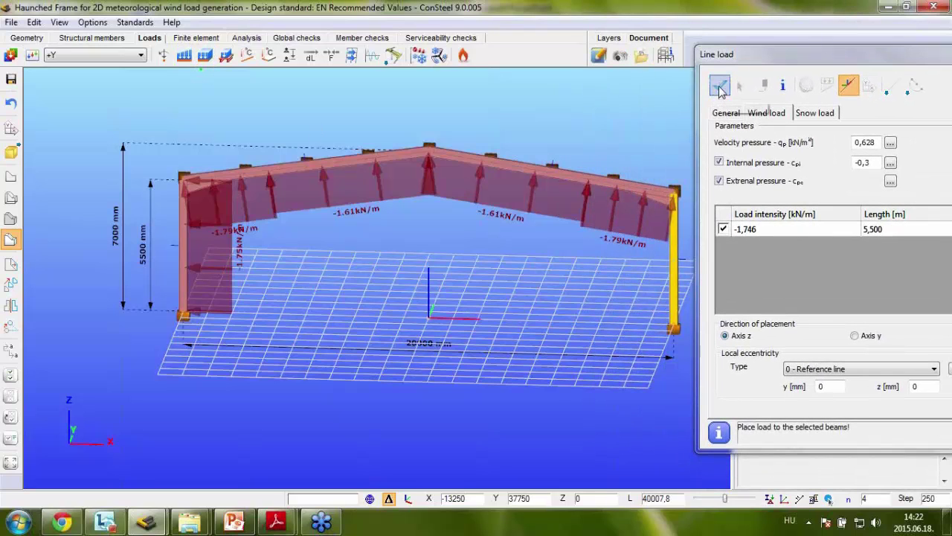
{"action": "left_click", "coordinate": [719, 87]}
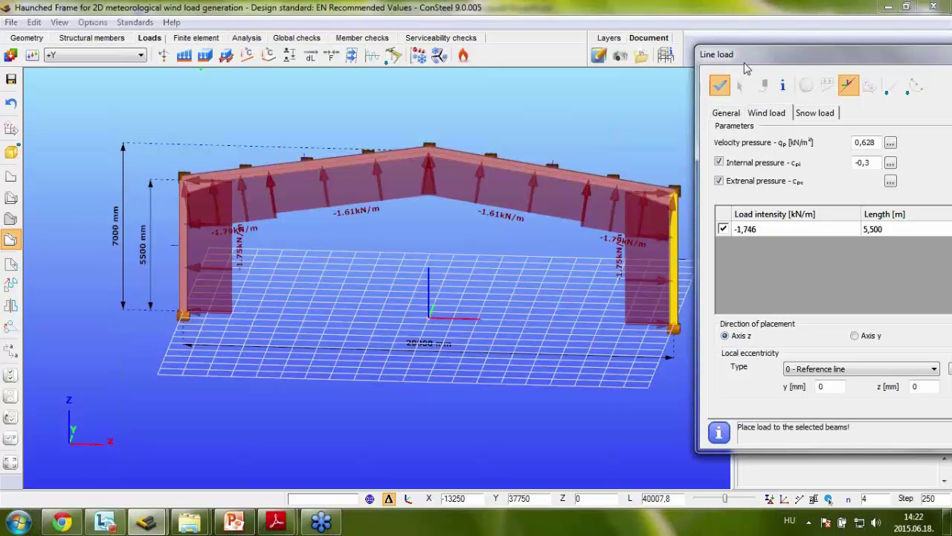
{"action": "left_click_drag", "start_coordinate": [755, 65], "coordinate": [452, 105]}
{"action": "left_click", "coordinate": [719, 94]}
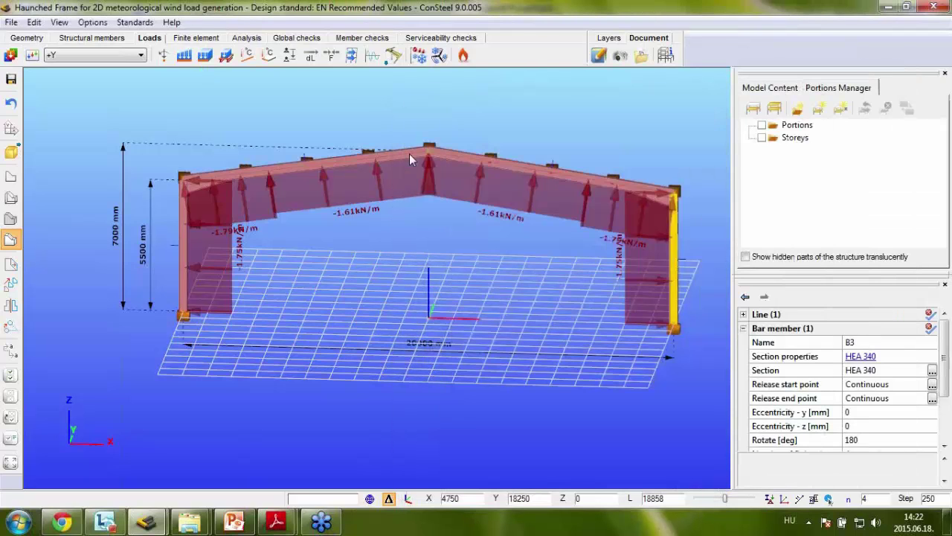
- Make Total the active load case, select the two roof beams and open the snow settings of the line load
{"action": "left_click", "coordinate": [113, 56]}
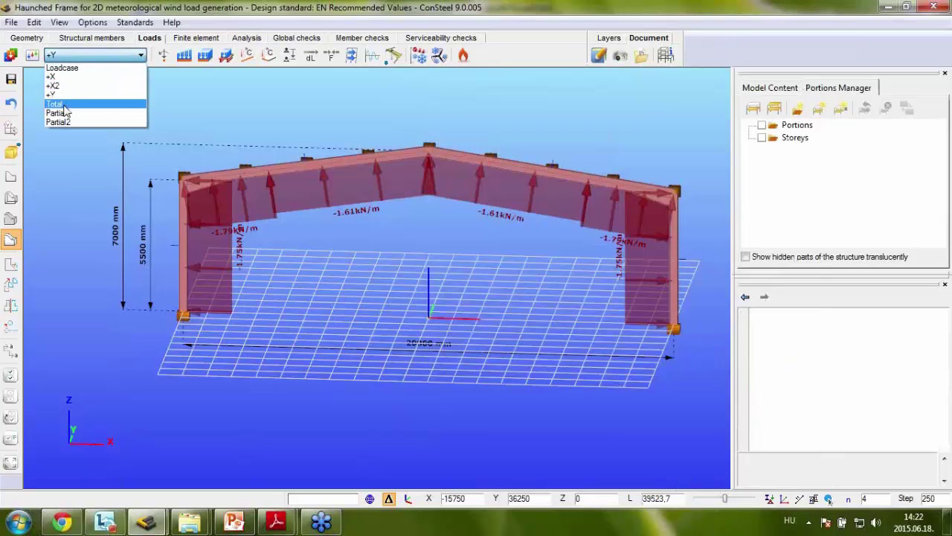
{"action": "left_click", "coordinate": [57, 104]}
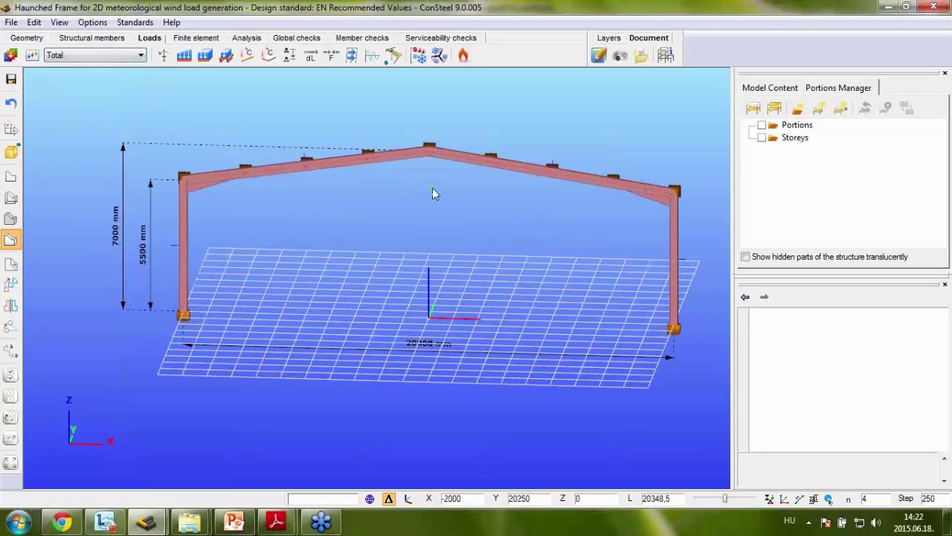
{"action": "left_click_drag", "start_coordinate": [457, 175], "coordinate": [400, 118]}
{"action": "left_click", "coordinate": [186, 58]}
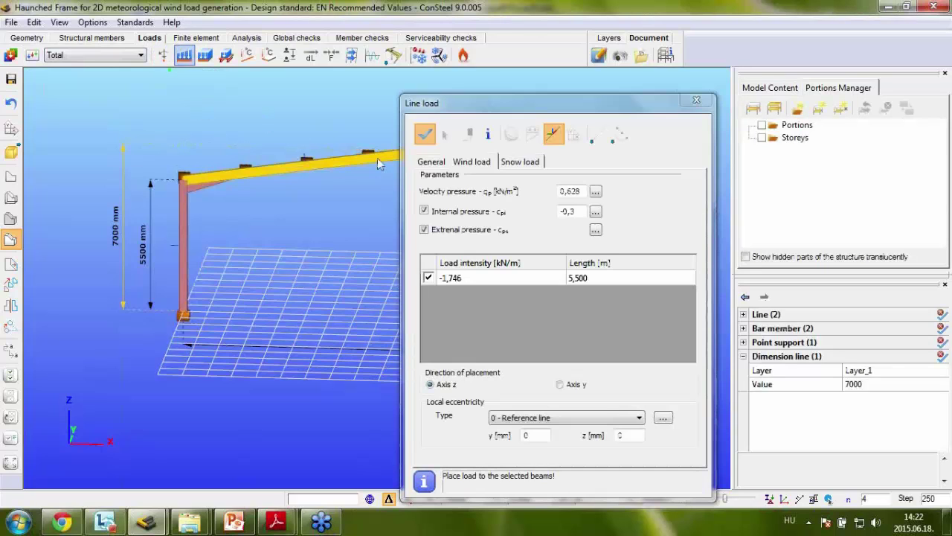
{"action": "left_click", "coordinate": [521, 163]}
{"action": "left_click_drag", "start_coordinate": [501, 103], "coordinate": [502, 43]}
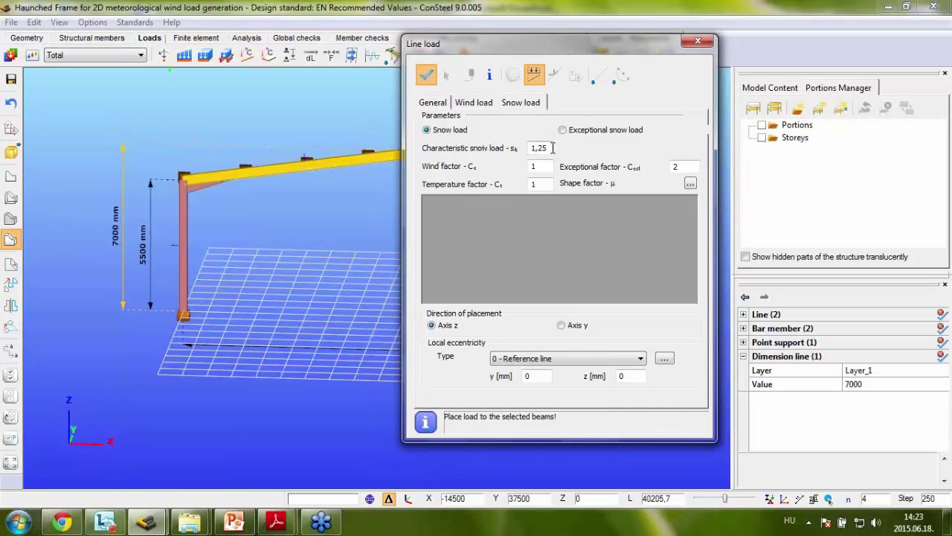
- Set the surface type for the snow shape factor to Duopitch roof
{"action": "left_click", "coordinate": [690, 184]}
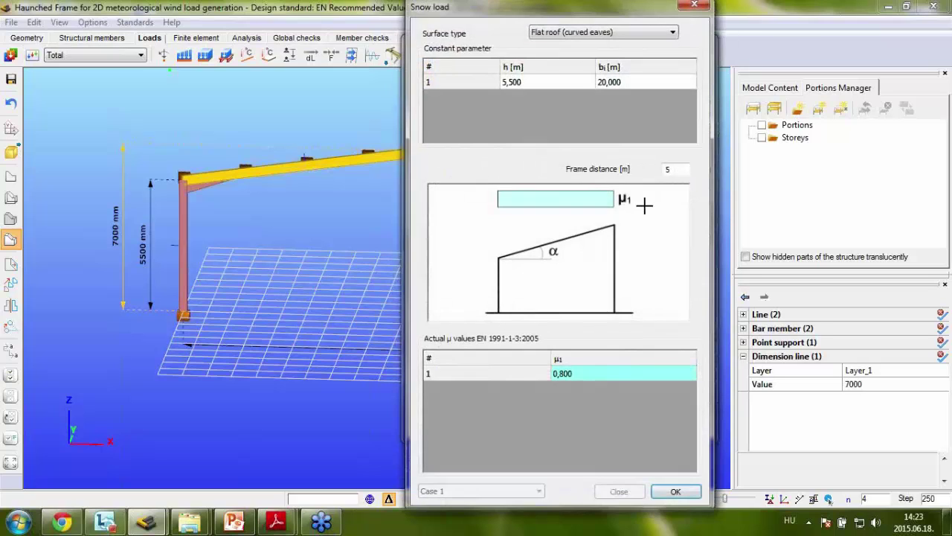
{"action": "left_click", "coordinate": [573, 33]}
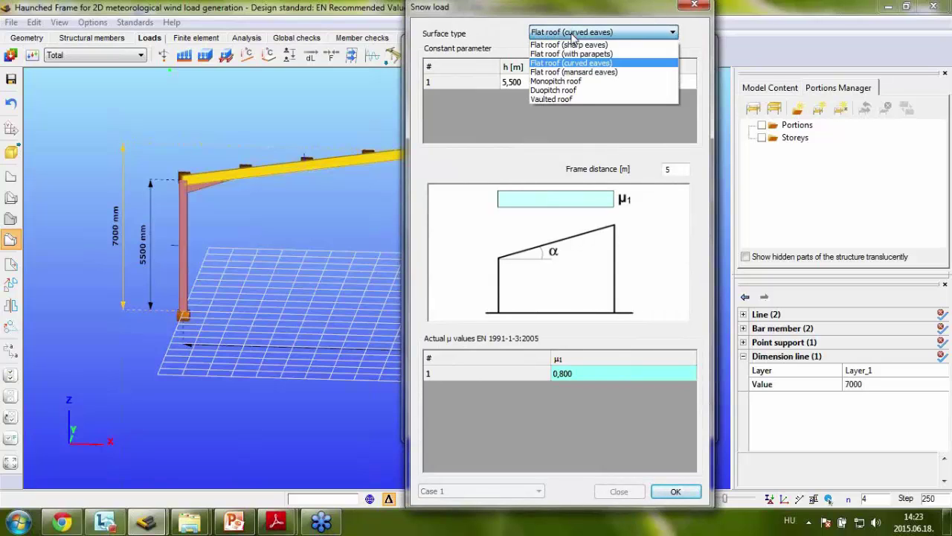
{"action": "left_click", "coordinate": [554, 91]}
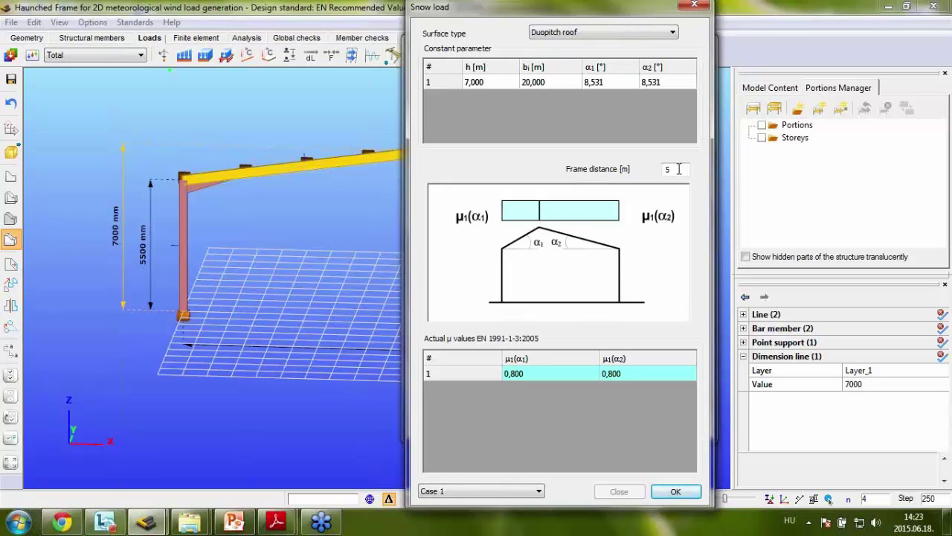
- Preview the Case 2 and Case 3 snow distributions for the duopitch roof and return to Case 1
{"action": "scroll", "coordinate": [703, 236], "scroll_direction": "down", "scroll_amount": 2}
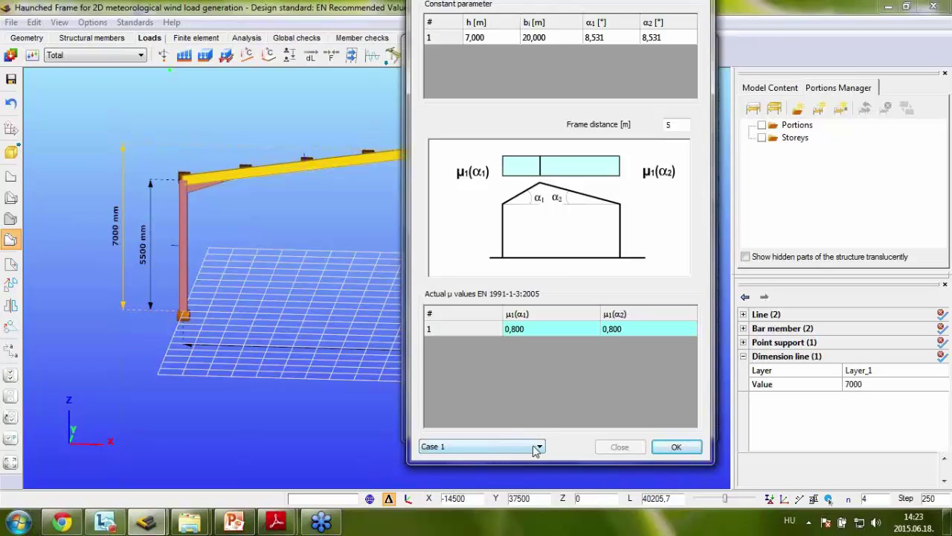
{"action": "left_click", "coordinate": [537, 447]}
{"action": "left_click", "coordinate": [445, 469]}
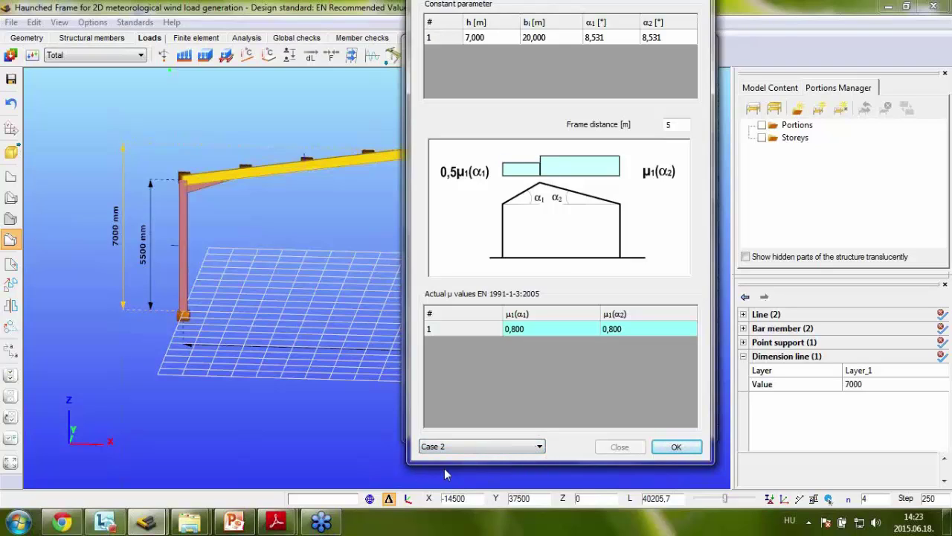
{"action": "key", "text": "Down"}
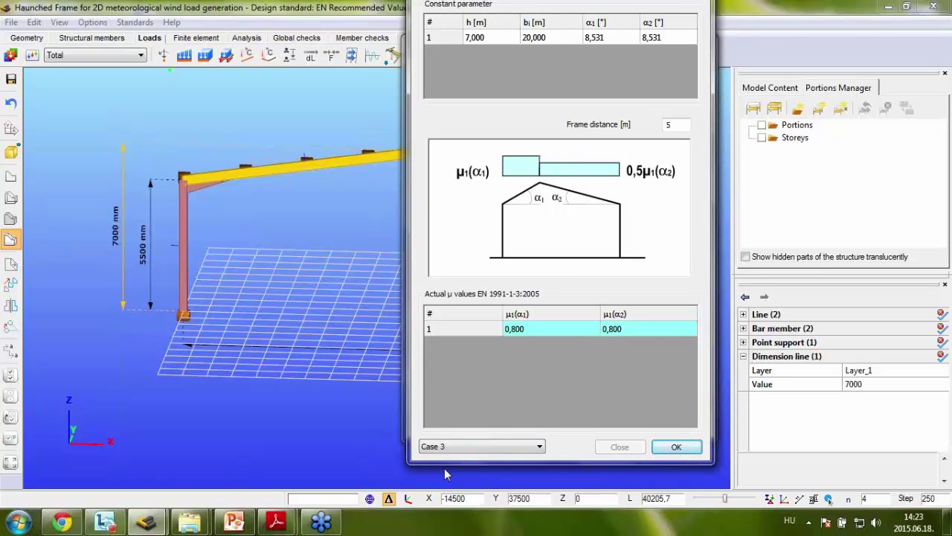
{"action": "key", "text": "Up"}
{"action": "key", "text": "Up"}
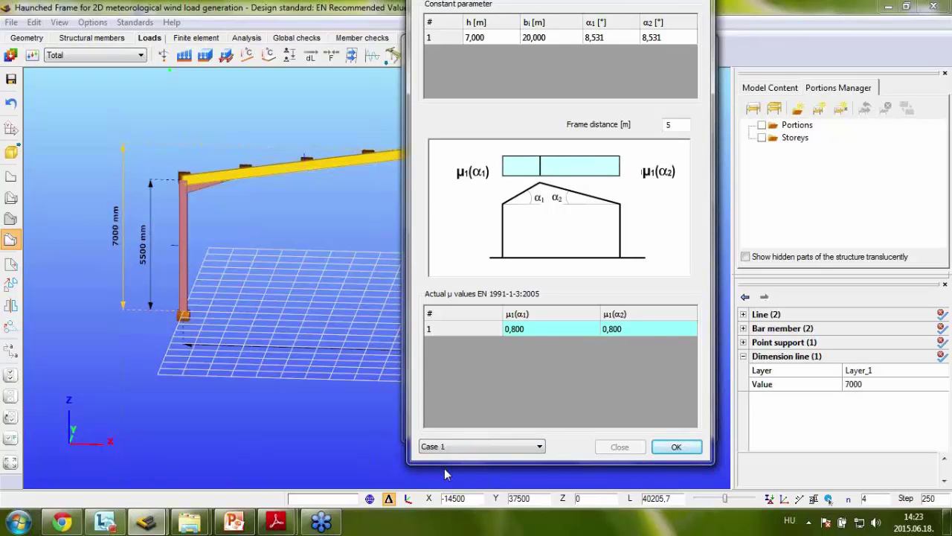
- Accept the Case 1 shape factors, place the snow line load on the two roof beams and close the load settings
{"action": "left_click", "coordinate": [685, 447]}
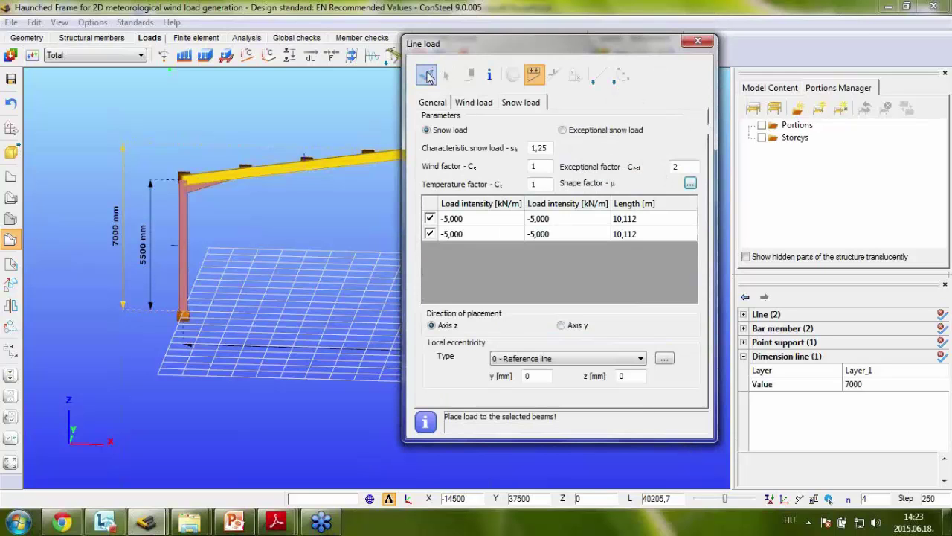
{"action": "left_click_drag", "start_coordinate": [428, 43], "coordinate": [651, 21]}
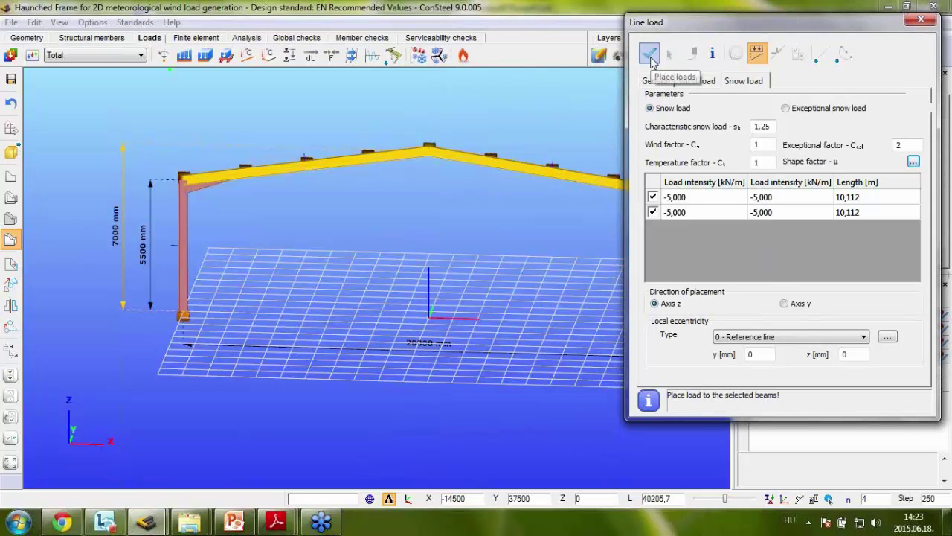
{"action": "left_click", "coordinate": [649, 56]}
{"action": "left_click_drag", "start_coordinate": [718, 31], "coordinate": [624, 40]}
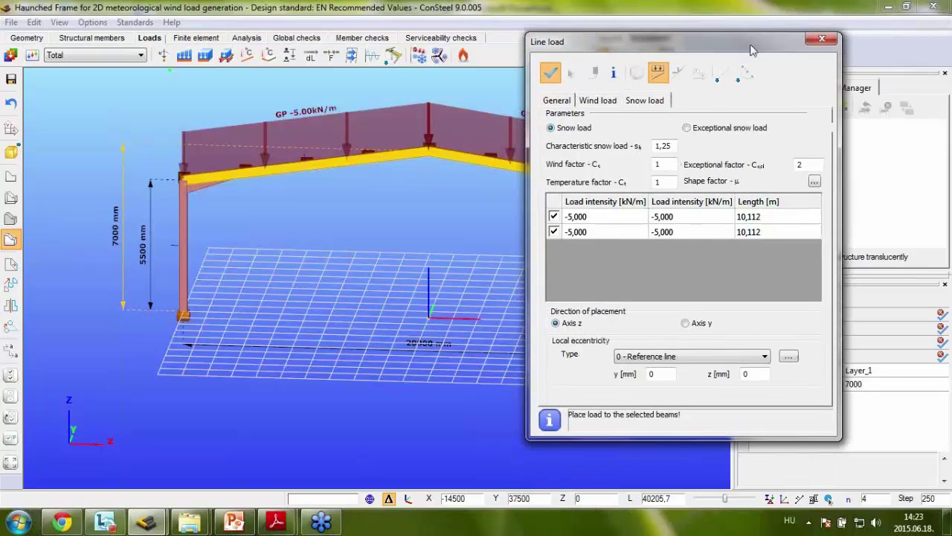
{"action": "left_click", "coordinate": [821, 40]}
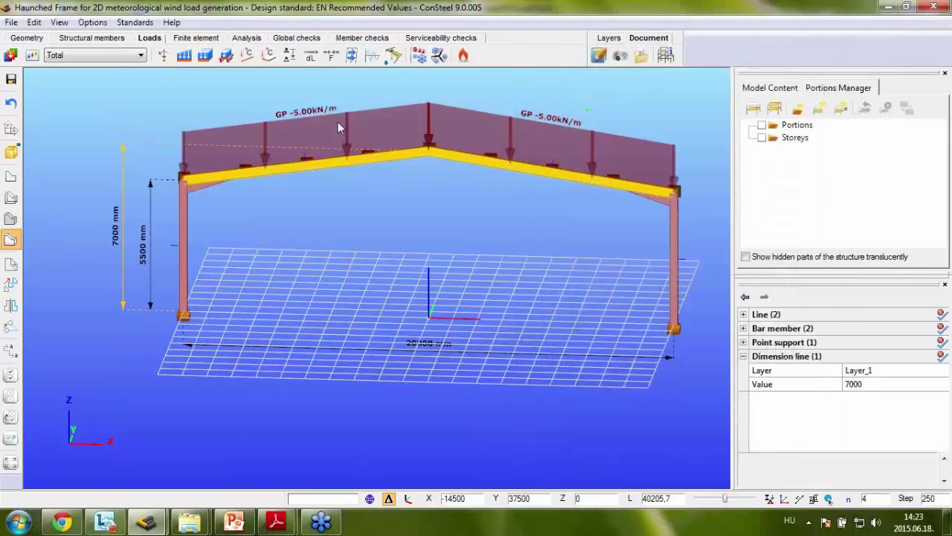
- Make Partial1 the active load case, select the two roof beams and open the line load settings
{"action": "left_click", "coordinate": [119, 55]}
{"action": "left_click", "coordinate": [69, 115]}
{"action": "left_click_drag", "start_coordinate": [447, 175], "coordinate": [262, 99]}
{"action": "left_click", "coordinate": [184, 55]}
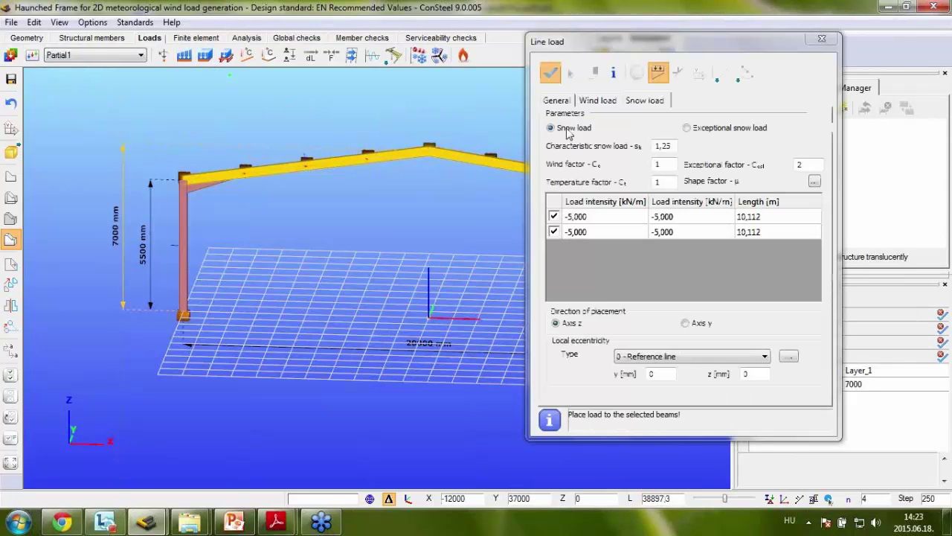
- Set the duopitch snow shape factor to Case 2, place the load on the two roof beams and close the load settings
{"action": "left_click", "coordinate": [815, 180]}
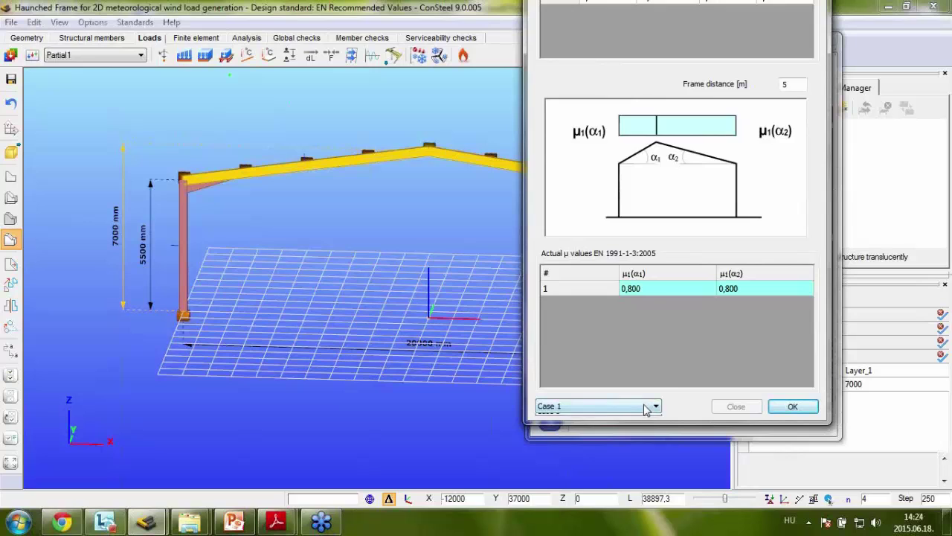
{"action": "left_click", "coordinate": [595, 406]}
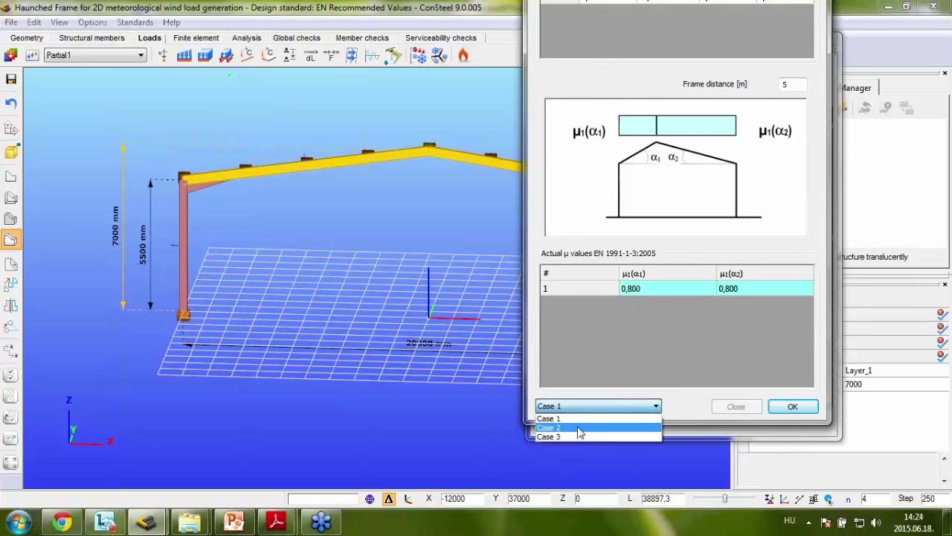
{"action": "left_click", "coordinate": [577, 427]}
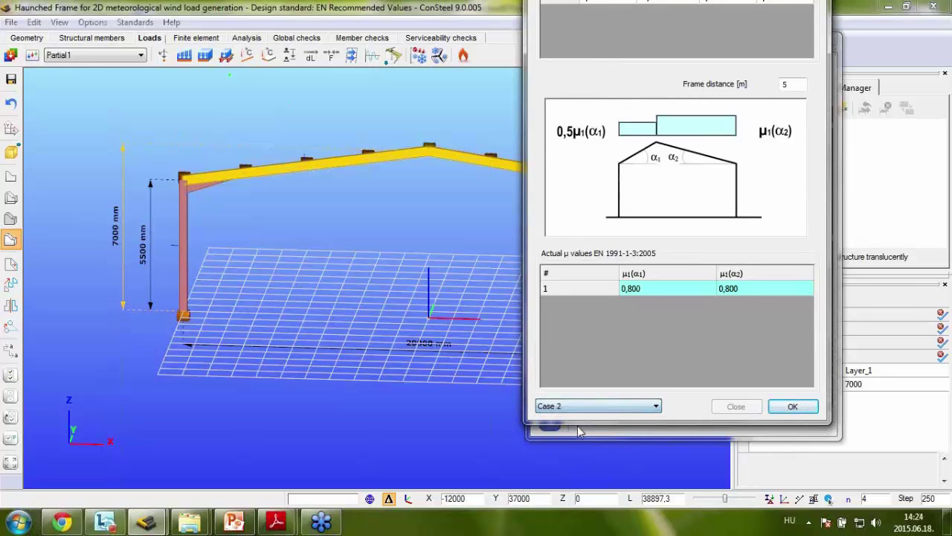
{"action": "left_click", "coordinate": [794, 407]}
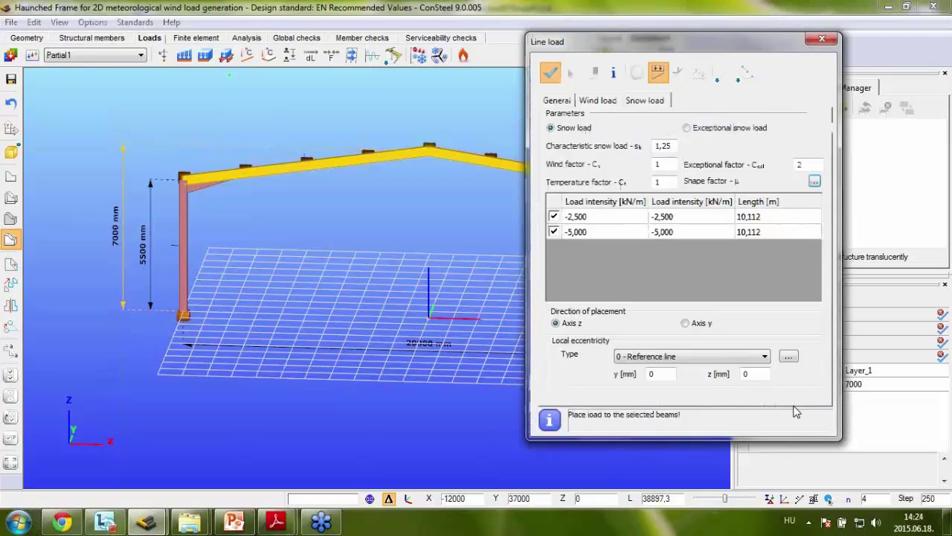
{"action": "left_click", "coordinate": [550, 73]}
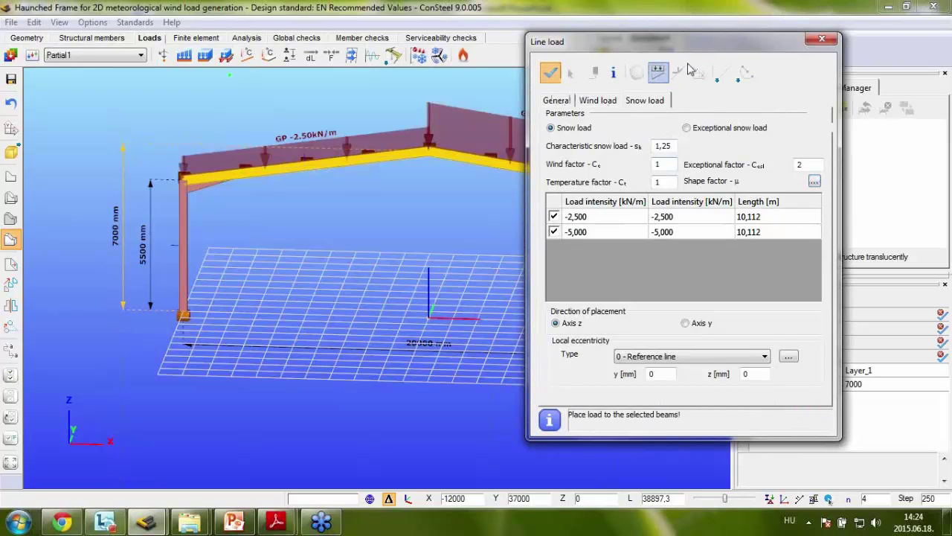
{"action": "left_click", "coordinate": [820, 39]}
- Make Partial2 the active load case and open the line load settings for the two selected roof beams
{"action": "left_click", "coordinate": [82, 55]}
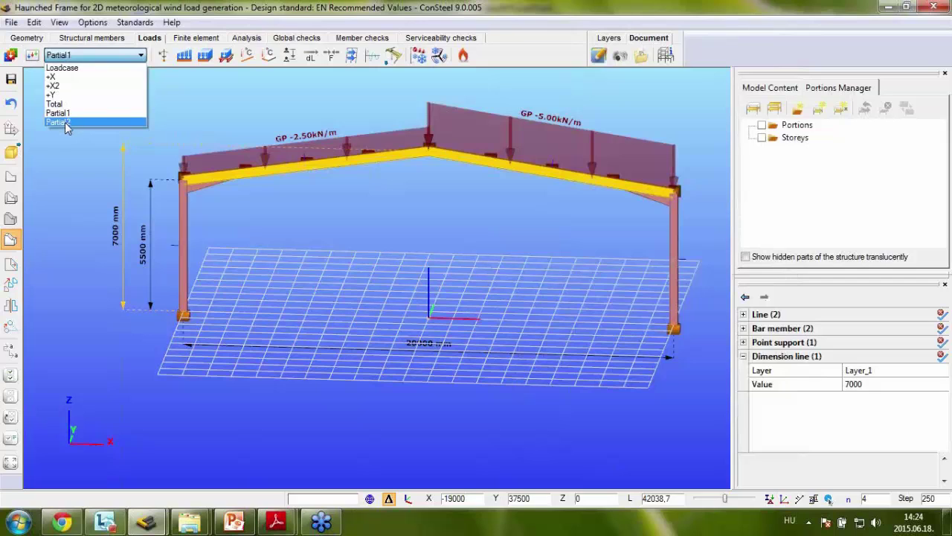
{"action": "left_click", "coordinate": [65, 123]}
{"action": "left_click", "coordinate": [184, 55]}
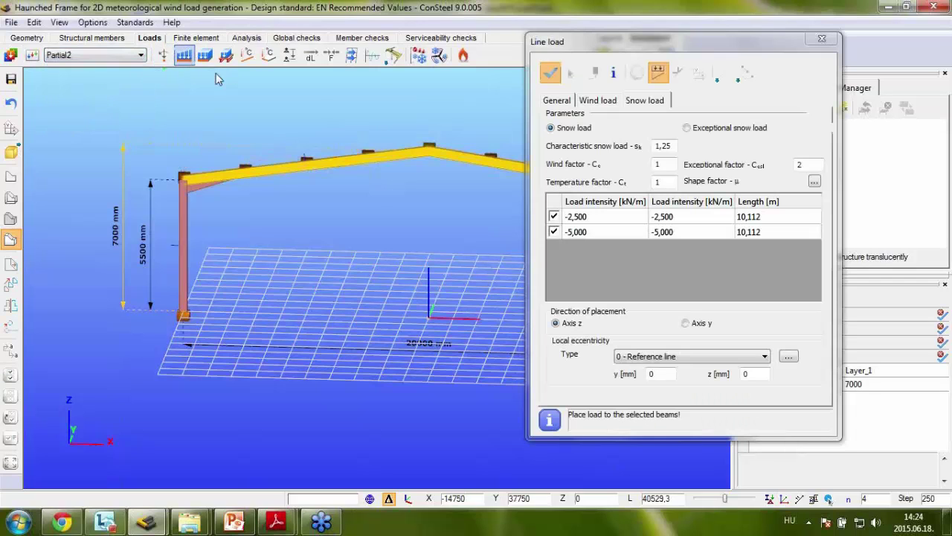
- Set the duopitch snow shape factor to Case 3, place the load on the two roof beams and close the load settings
{"action": "left_click", "coordinate": [816, 182]}
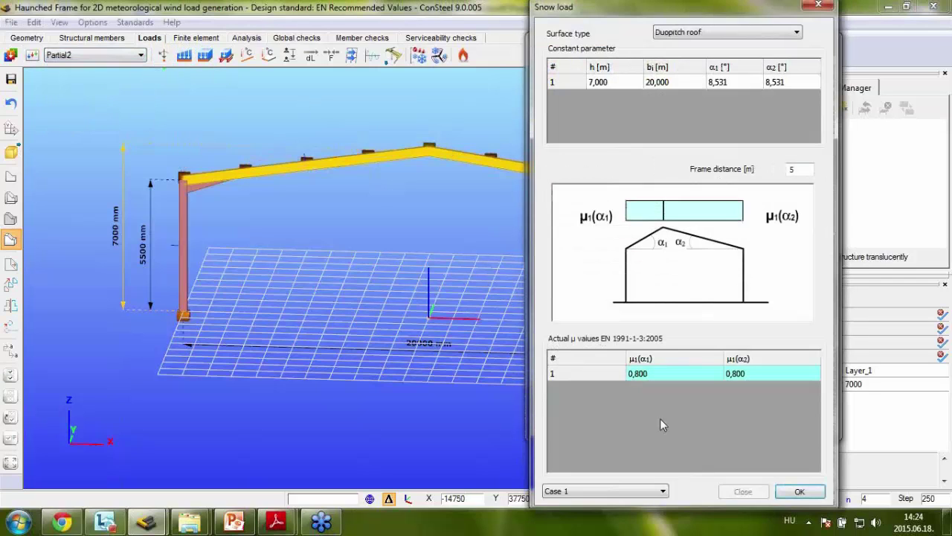
{"action": "left_click", "coordinate": [610, 491]}
{"action": "left_click", "coordinate": [616, 523]}
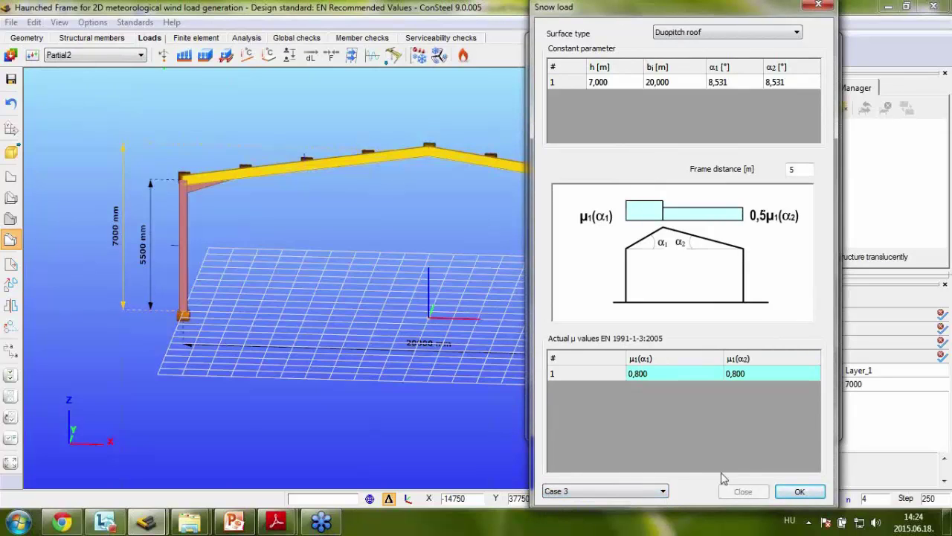
{"action": "left_click", "coordinate": [795, 492]}
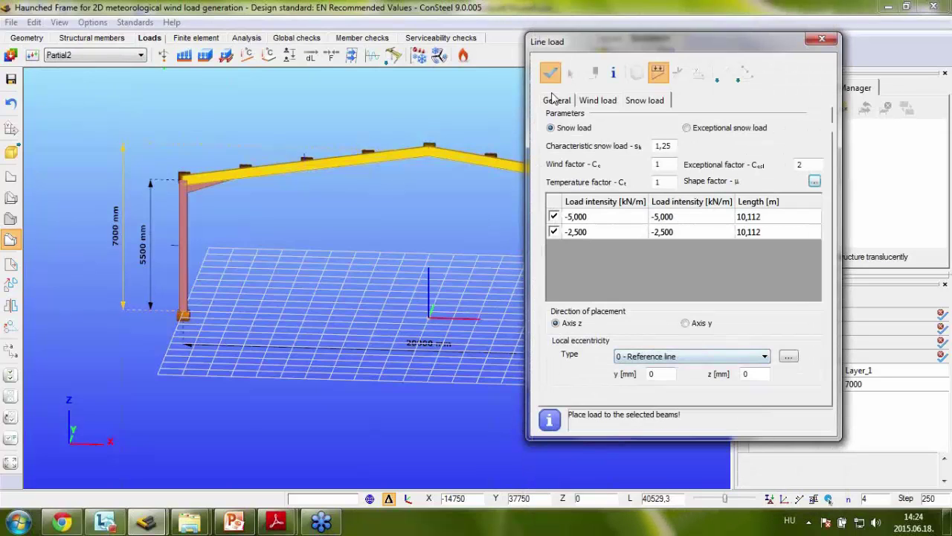
{"action": "left_click", "coordinate": [550, 74]}
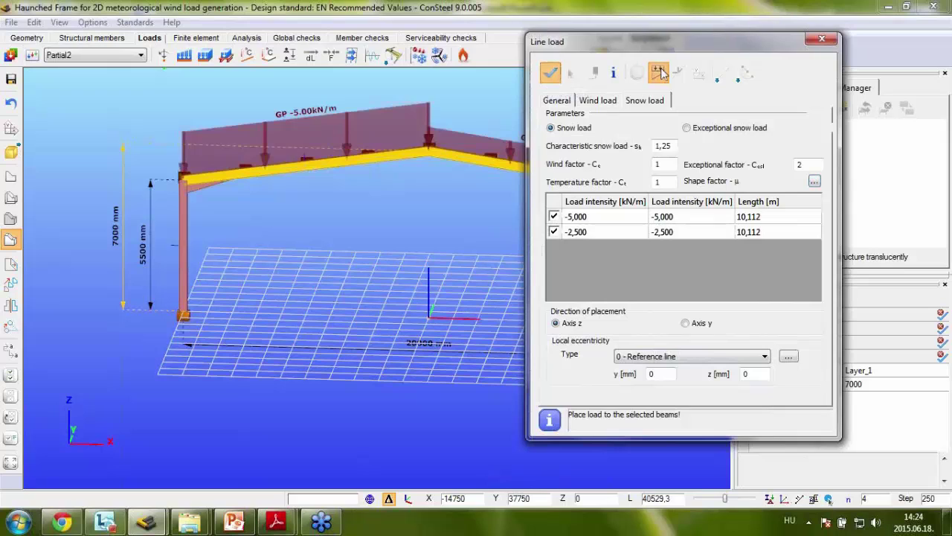
{"action": "left_click", "coordinate": [822, 42]}
- Make +X the active load case and clear the roof beam selection
{"action": "left_click", "coordinate": [84, 55]}
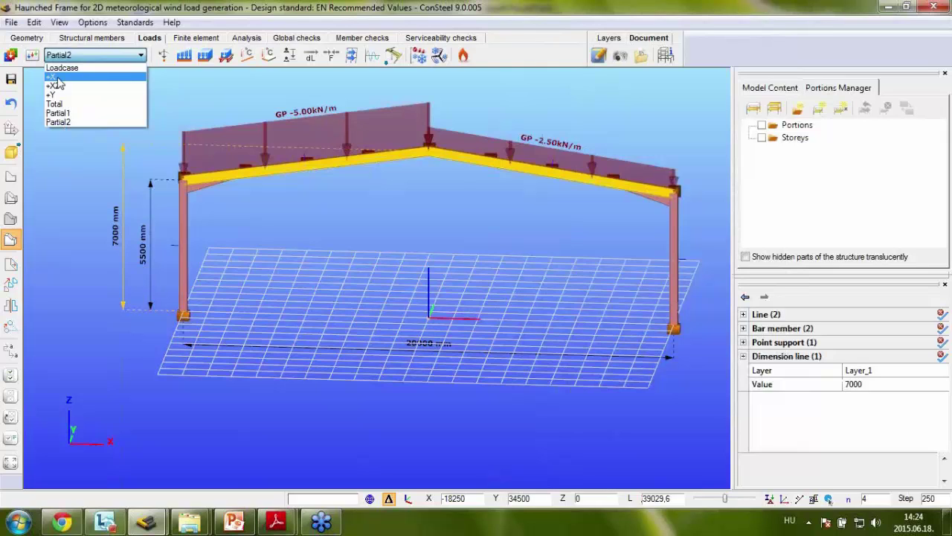
{"action": "left_click", "coordinate": [54, 77]}
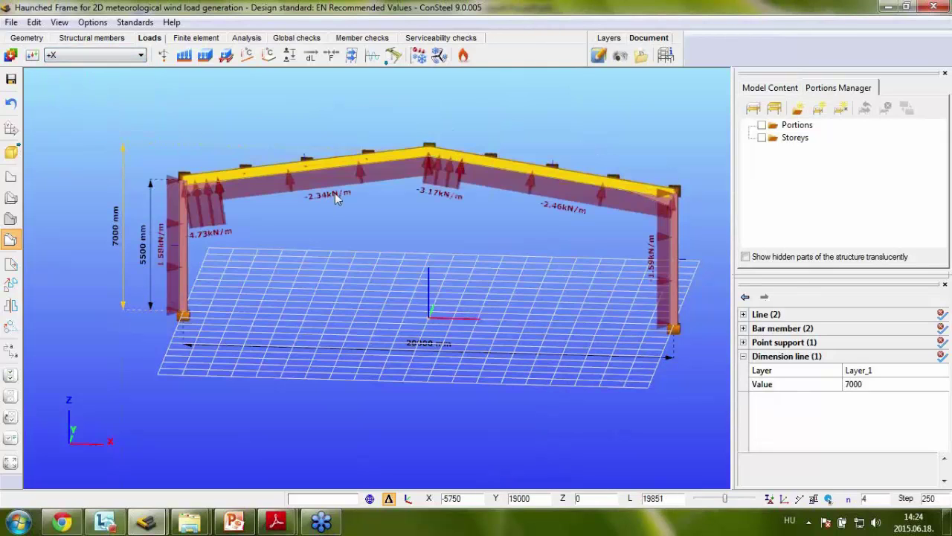
{"action": "key", "text": "Escape"}
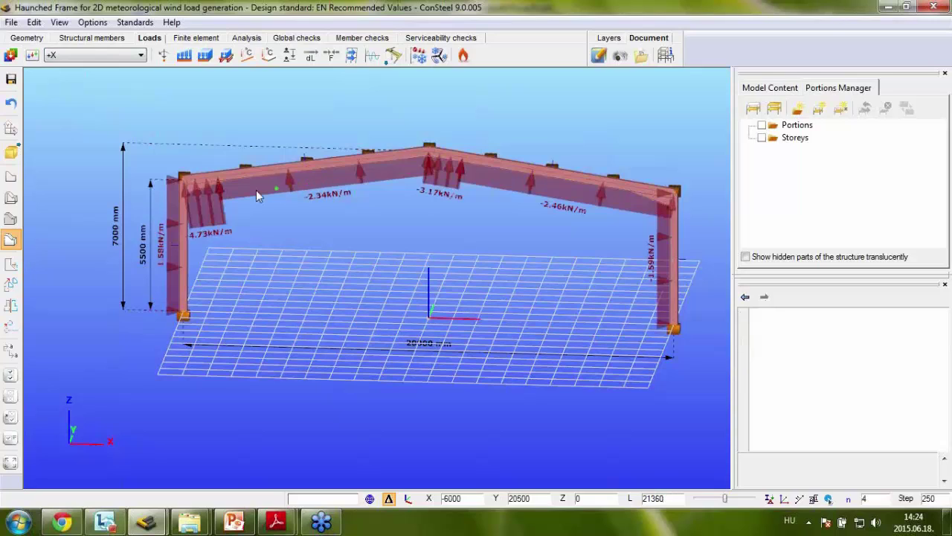
- Examine the properties of the short wind line load at the eave end of the first roof beam, including its intensity and positions
{"action": "left_click", "coordinate": [214, 224]}
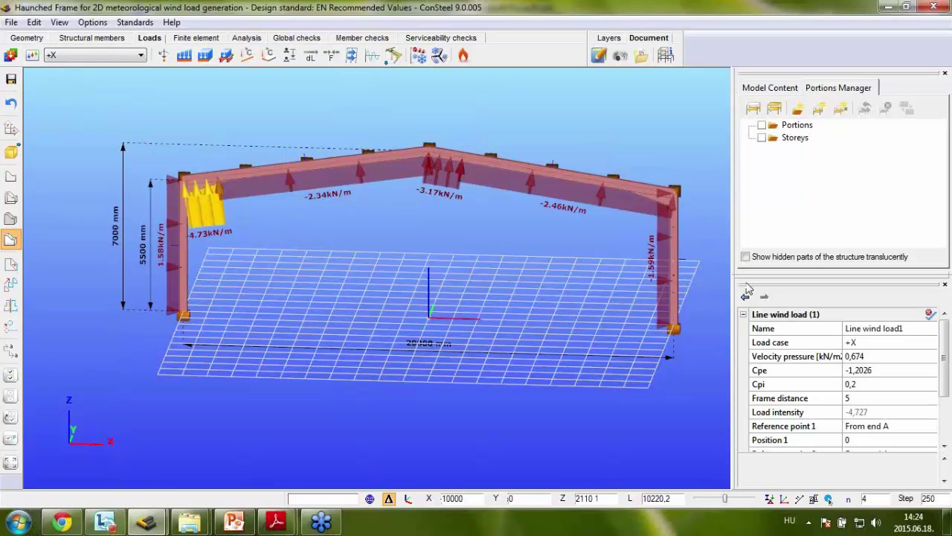
{"action": "scroll", "coordinate": [918, 361], "scroll_direction": "down", "scroll_amount": 2}
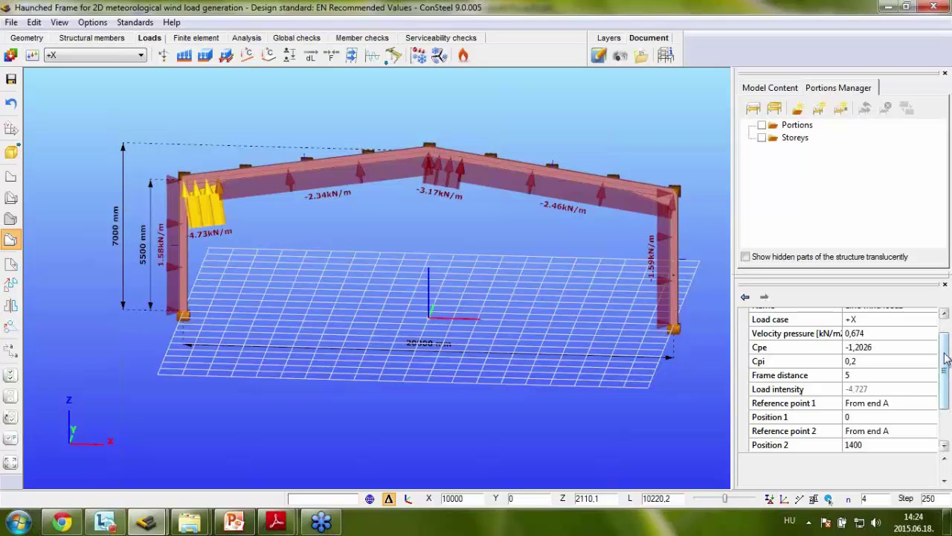
{"action": "mouse_move", "coordinate": [946, 359]}
{"action": "left_mouse_down"}
{"action": "mouse_move", "coordinate": [947, 390]}
{"action": "mouse_move", "coordinate": [950, 356]}
{"action": "left_mouse_up"}
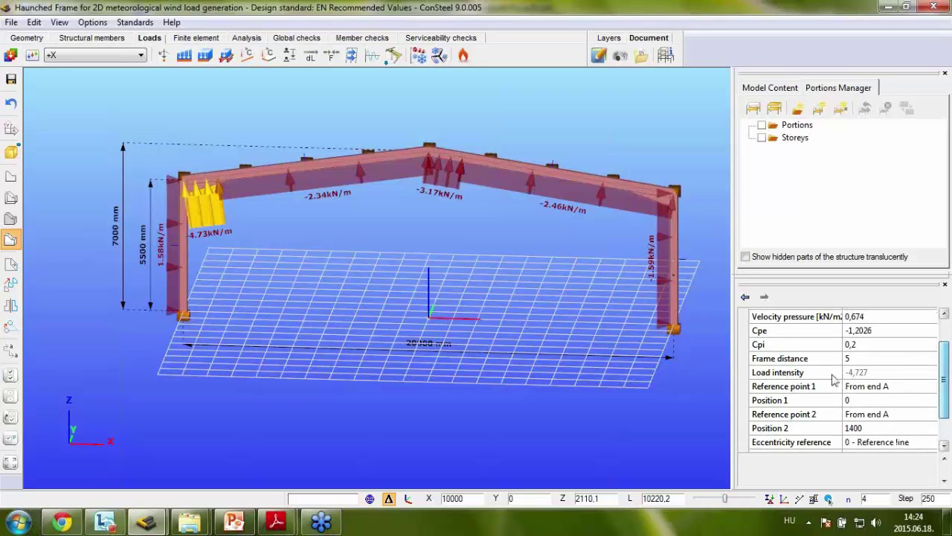
{"action": "left_click", "coordinate": [870, 378]}
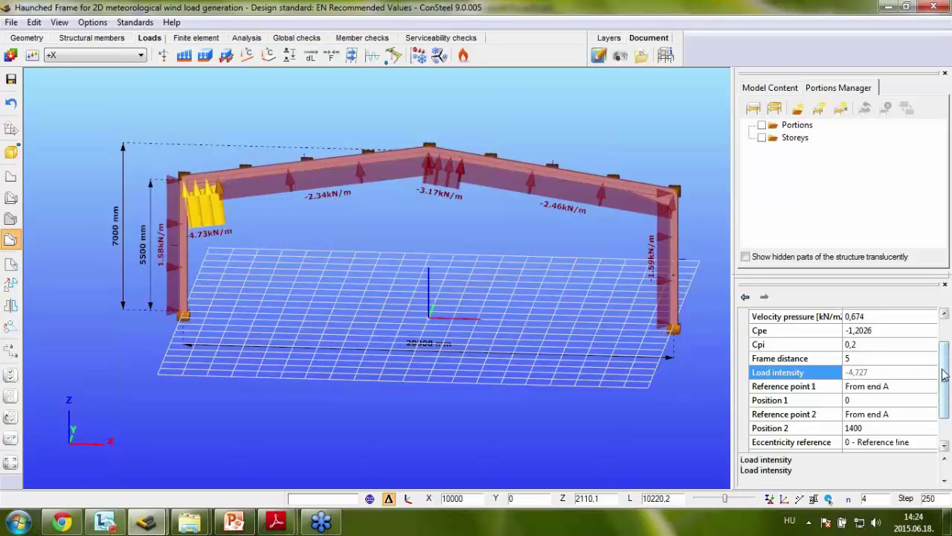
{"action": "left_click_drag", "start_coordinate": [943, 375], "coordinate": [945, 336]}
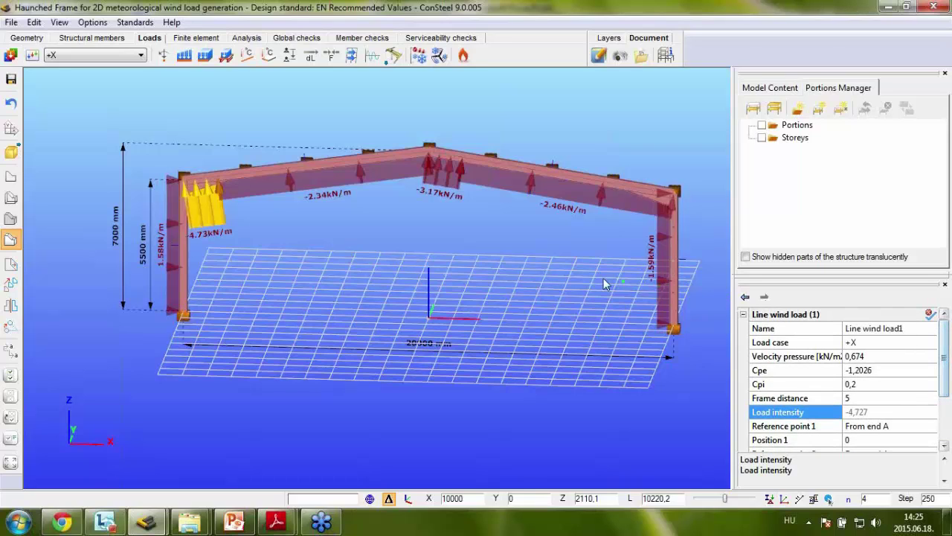
{"action": "middle_click_drag", "start_coordinate": [521, 247], "coordinate": [535, 254]}
{"action": "left_click", "coordinate": [534, 253]}
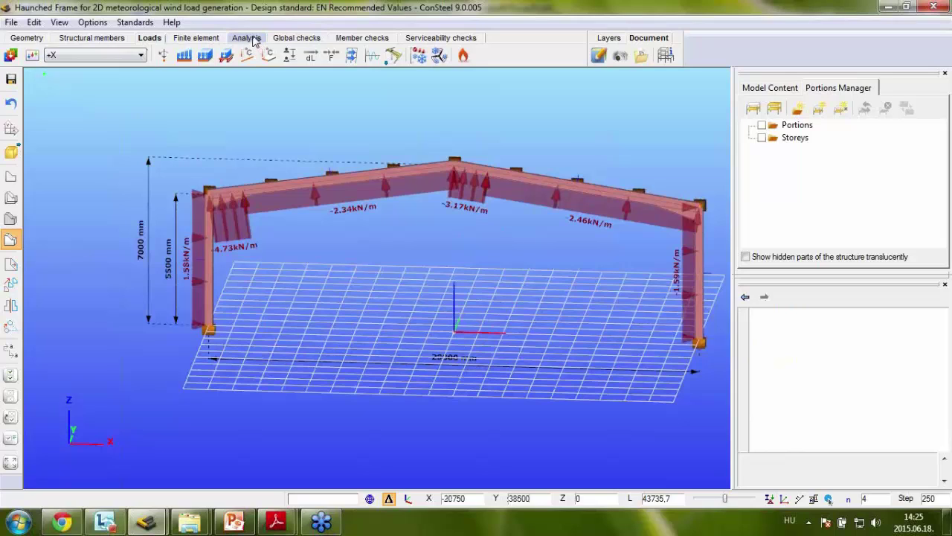
{"action": "left_click", "coordinate": [289, 55]}
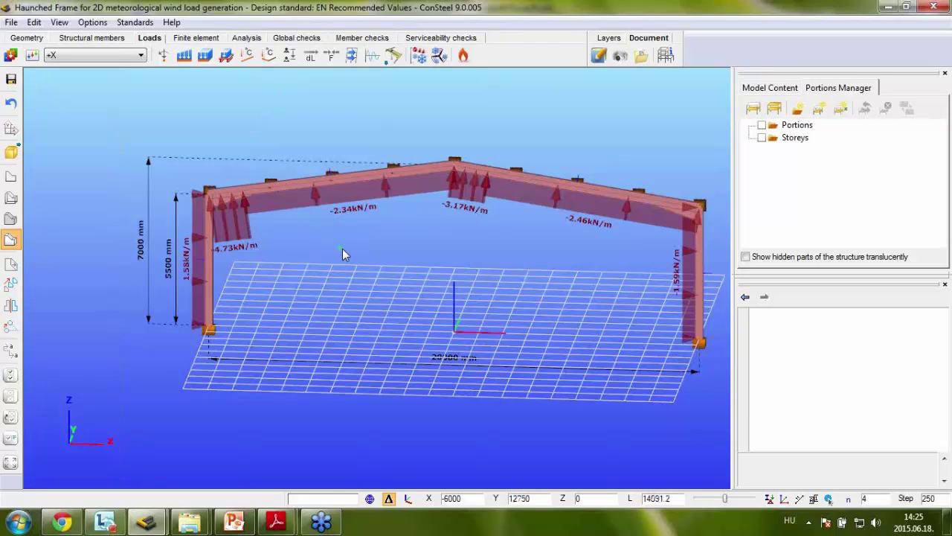
- Switch to the open model "Haunched hall for 3D meteorological load generation" and bring the whole hall into view
{"action": "left_click", "coordinate": [153, 518]}
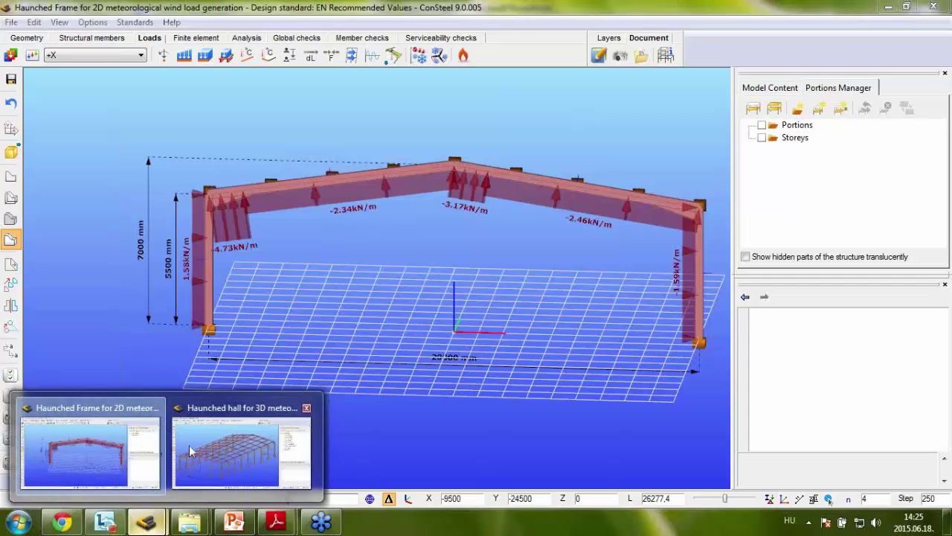
{"action": "left_click", "coordinate": [223, 447]}
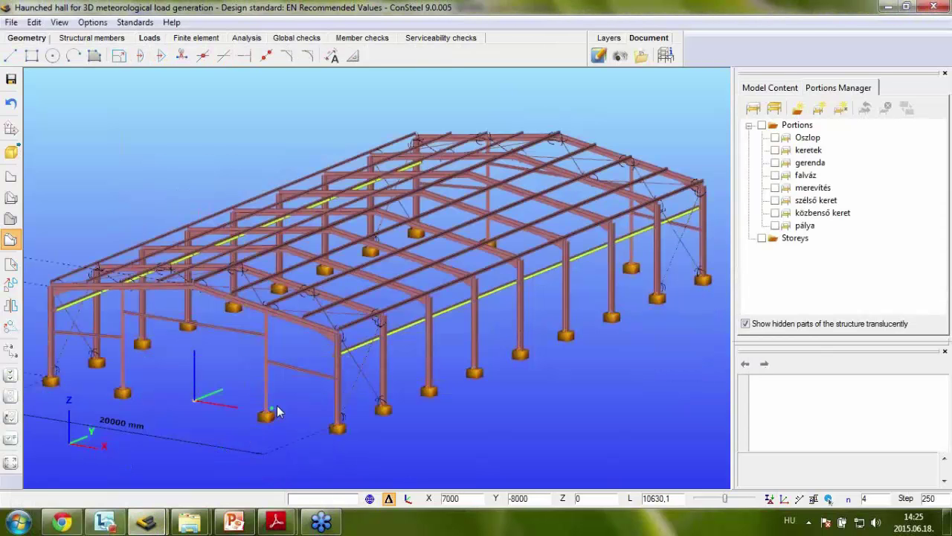
{"action": "scroll", "coordinate": [282, 394], "scroll_direction": "down", "scroll_amount": 3}
{"action": "middle_click_drag", "start_coordinate": [300, 382], "coordinate": [282, 407]}
{"action": "middle_click_drag", "start_coordinate": [449, 376], "coordinate": [464, 356]}
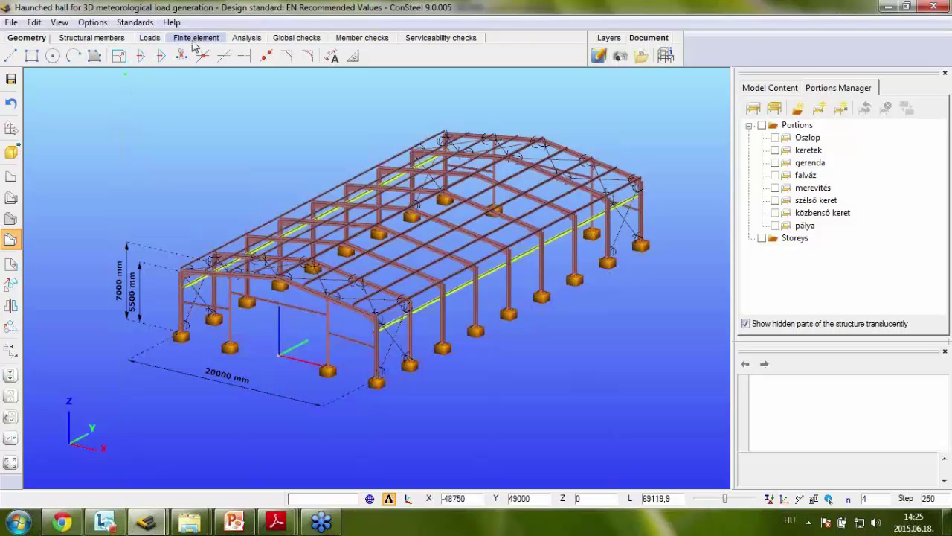
- Review the hall's Crane load and Deadload + installations load cases and their load group
{"action": "left_click", "coordinate": [152, 40]}
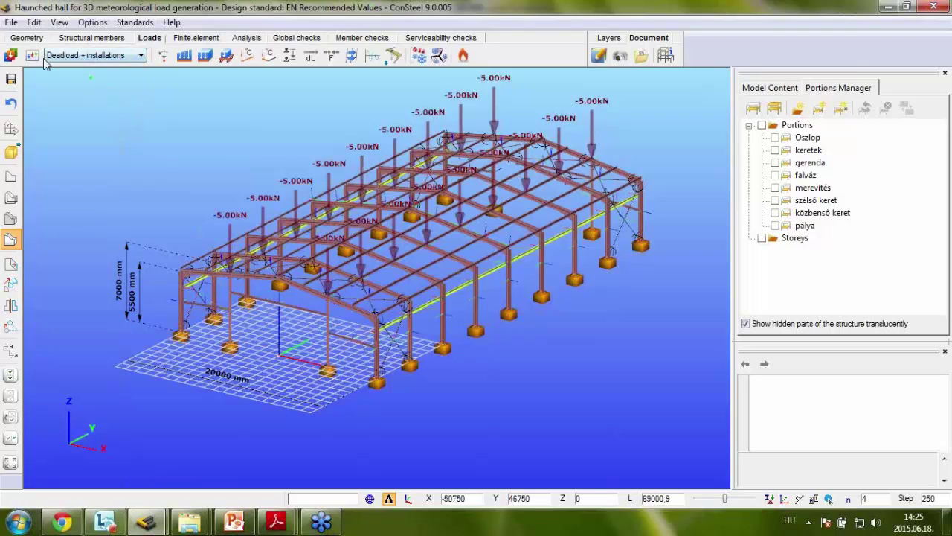
{"action": "left_click", "coordinate": [90, 57]}
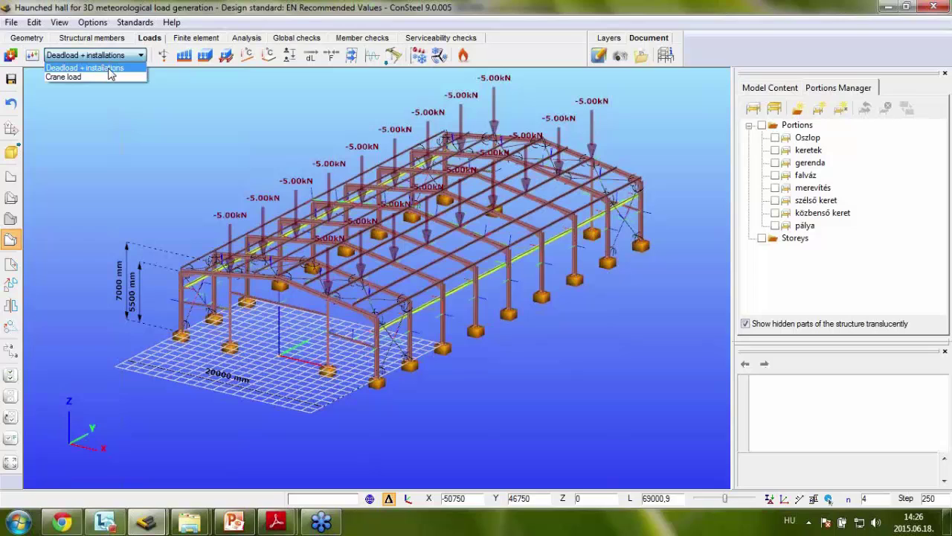
{"action": "left_click", "coordinate": [66, 77]}
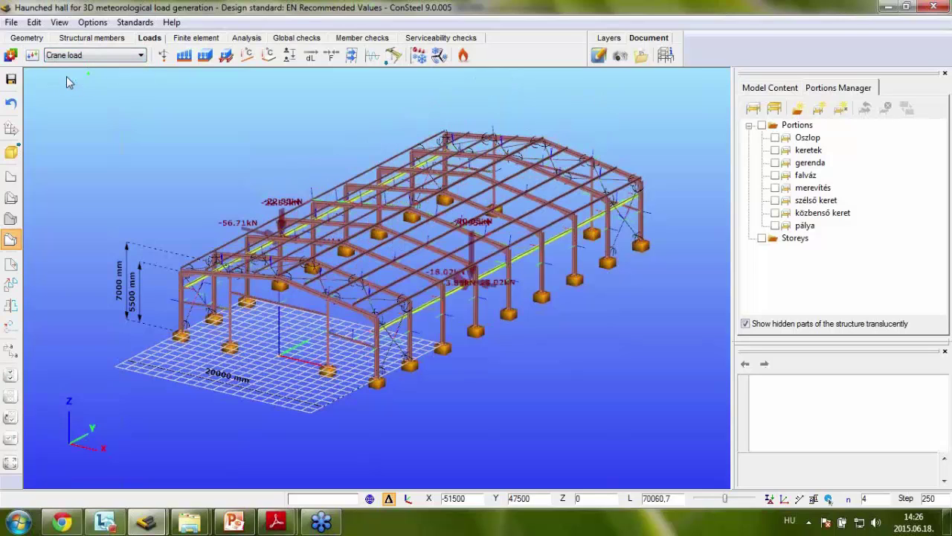
{"action": "left_click", "coordinate": [83, 56]}
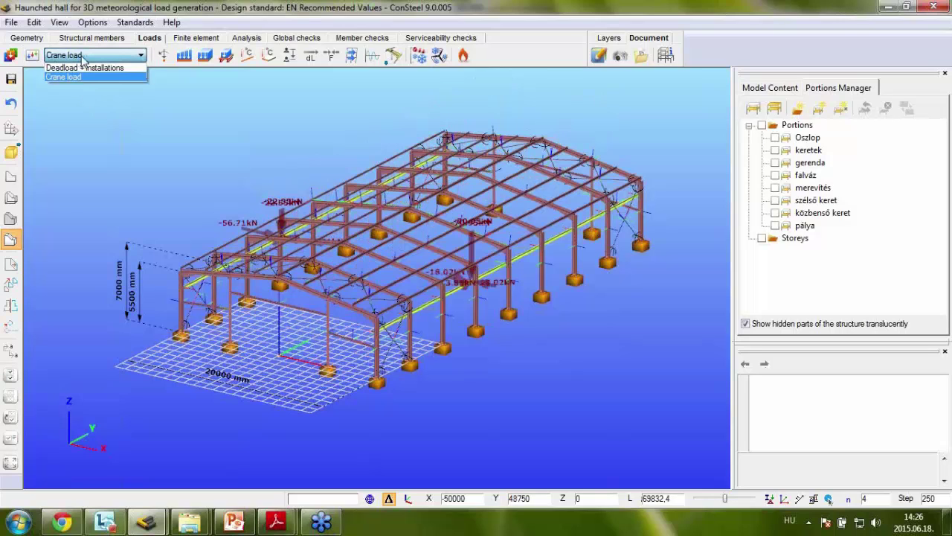
{"action": "left_click", "coordinate": [84, 68]}
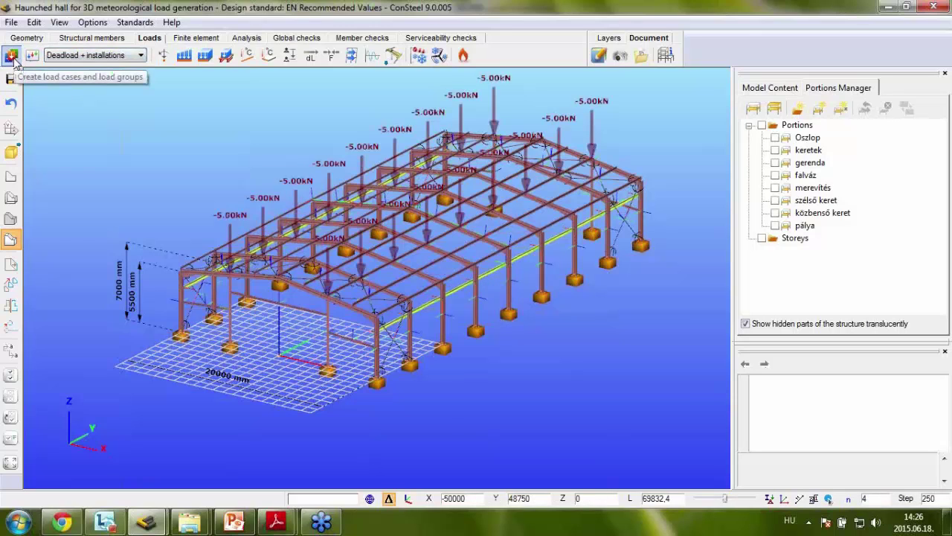
{"action": "left_click", "coordinate": [10, 56]}
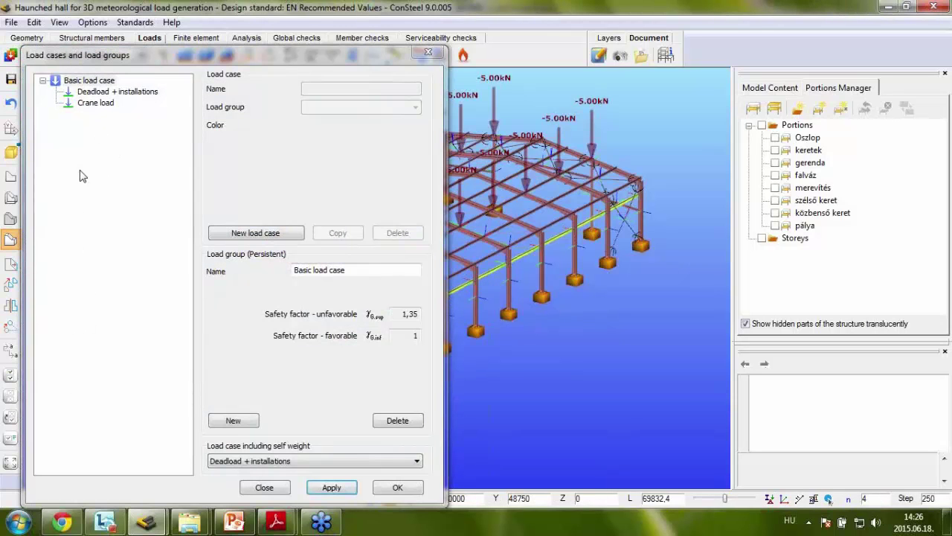
{"action": "left_click", "coordinate": [428, 54]}
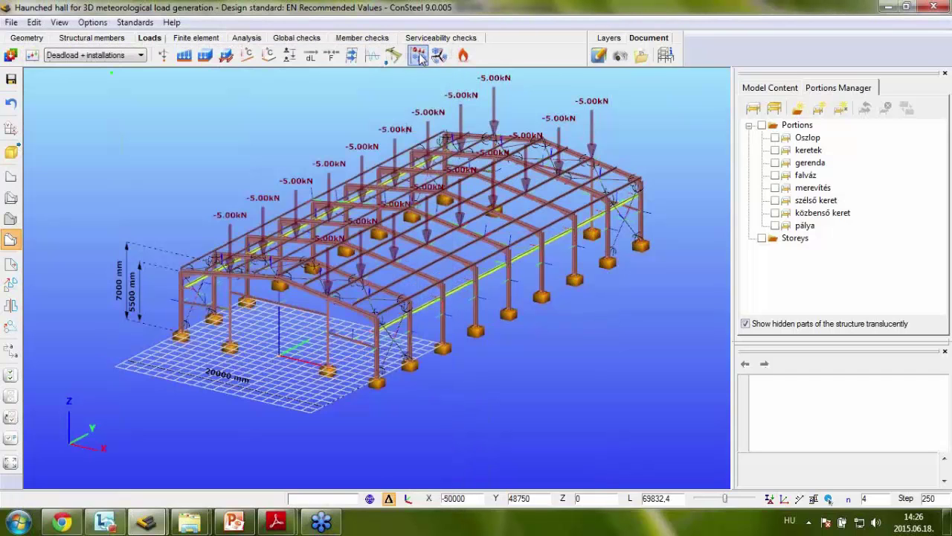
- Start a new load transfer surface and move its settings dialog away from the hall model
{"action": "left_click", "coordinate": [227, 58]}
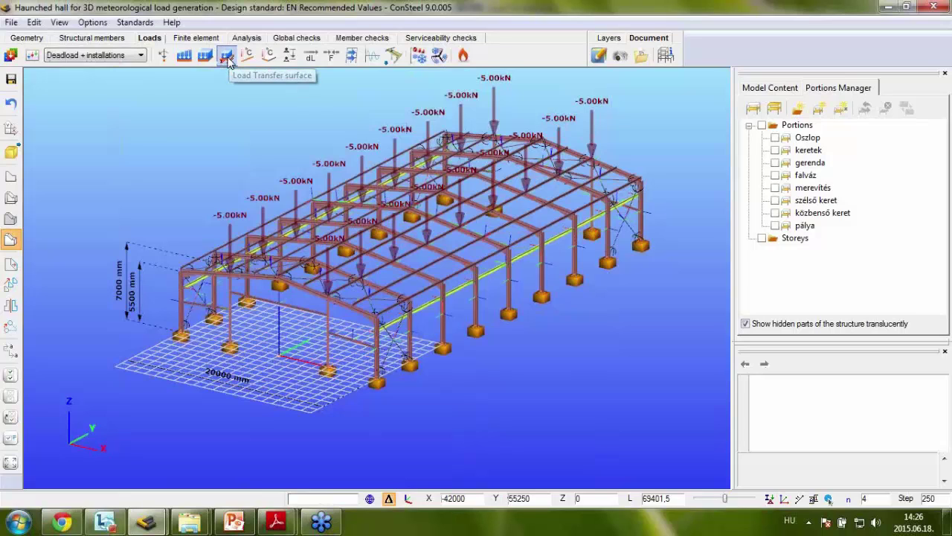
{"action": "mouse_move", "coordinate": [208, 80]}
{"action": "left_mouse_down"}
{"action": "mouse_move", "coordinate": [237, 40]}
{"action": "mouse_move", "coordinate": [169, 92]}
{"action": "left_mouse_up"}
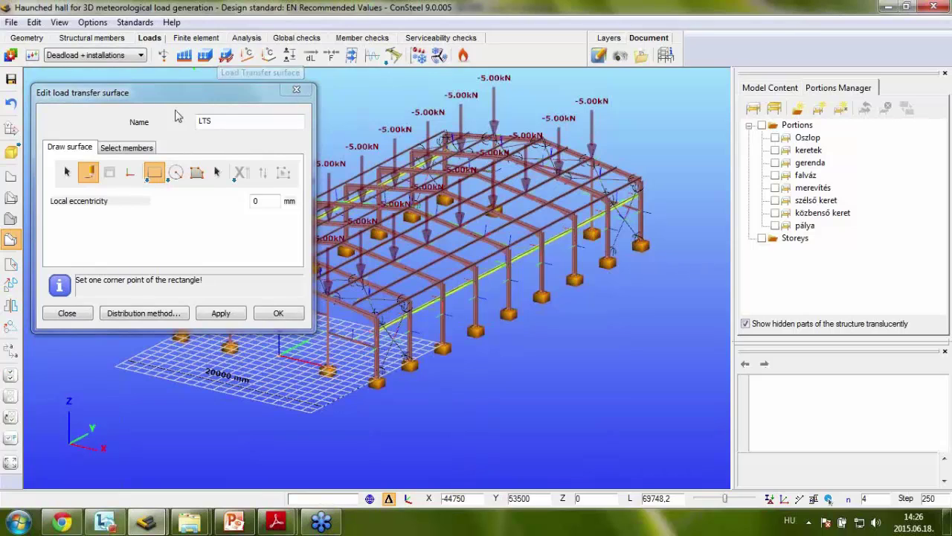
- Choose the leaning rectangle method for drawing the load transfer surface and show the model in line view
{"action": "left_click_drag", "start_coordinate": [159, 92], "coordinate": [158, 41]}
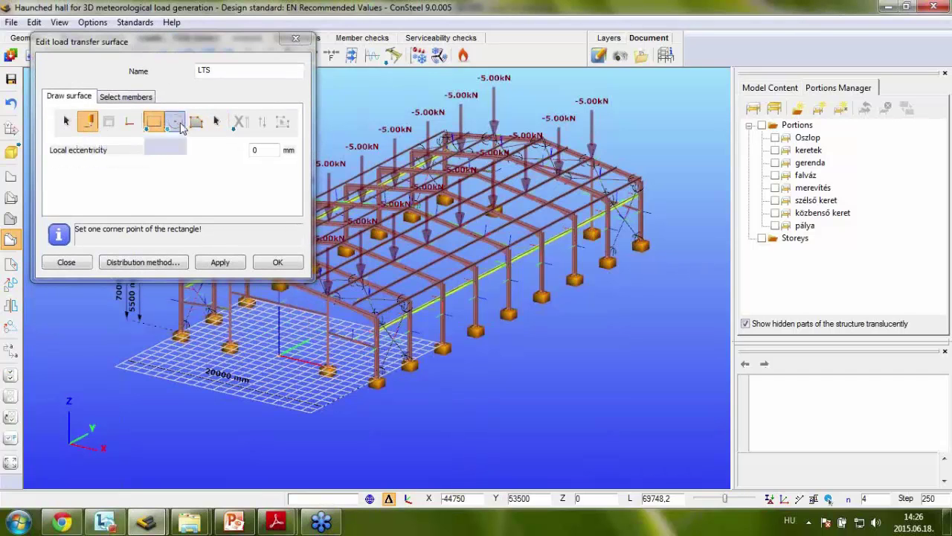
{"action": "left_click", "coordinate": [153, 122]}
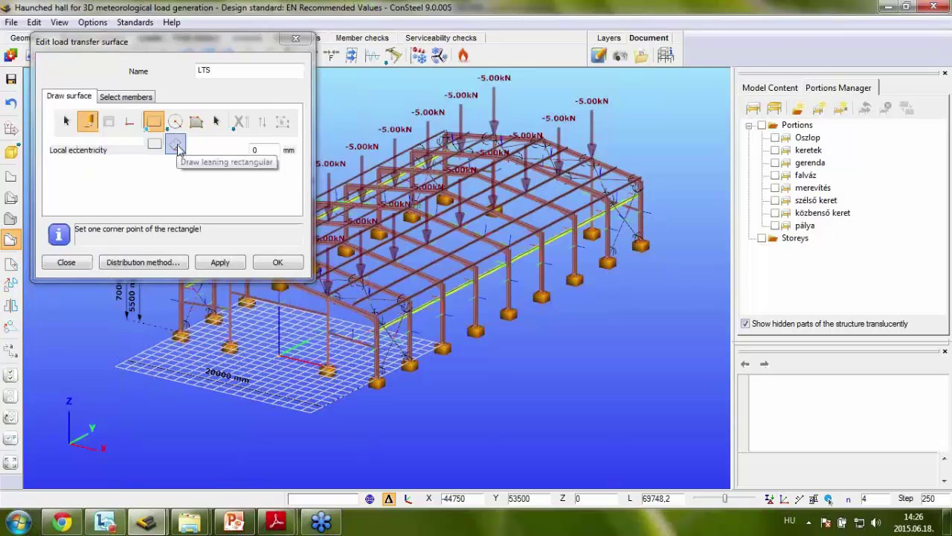
{"action": "left_click", "coordinate": [177, 145]}
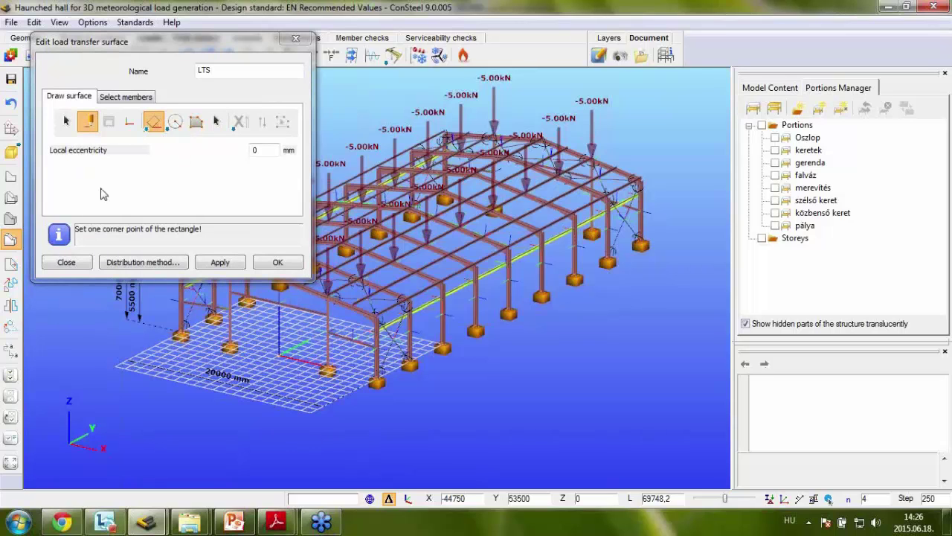
{"action": "left_click", "coordinate": [11, 179]}
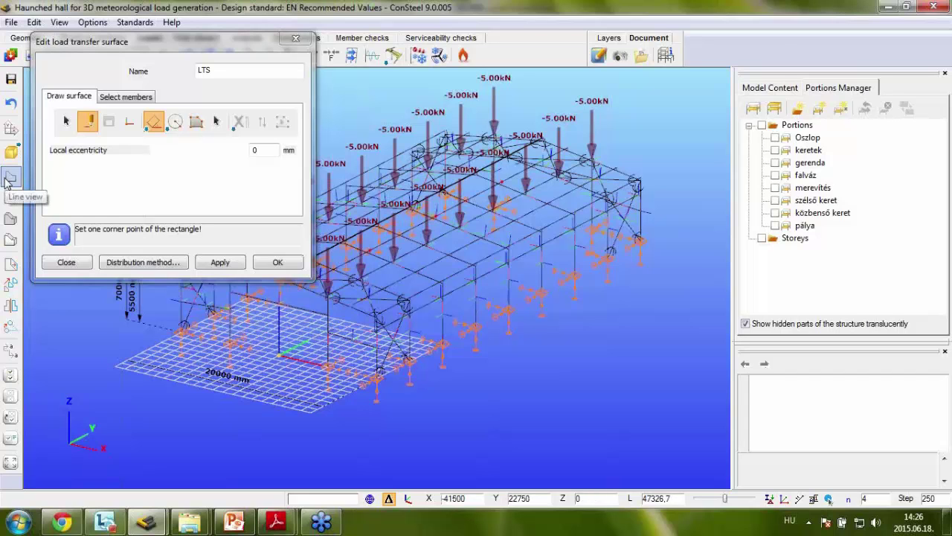
- Draw the surface over the long side wall: first side 40000 mm along the column bases, third corner at the far end column's top
{"action": "middle_click_drag", "start_coordinate": [409, 374], "coordinate": [420, 311]}
{"action": "scroll", "coordinate": [420, 312], "scroll_direction": "up", "scroll_amount": 4}
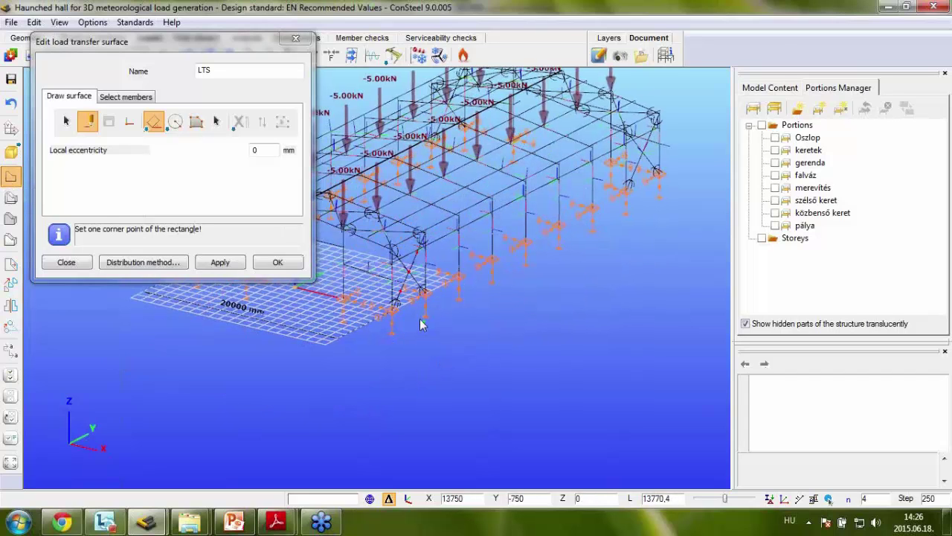
{"action": "left_click", "coordinate": [379, 315]}
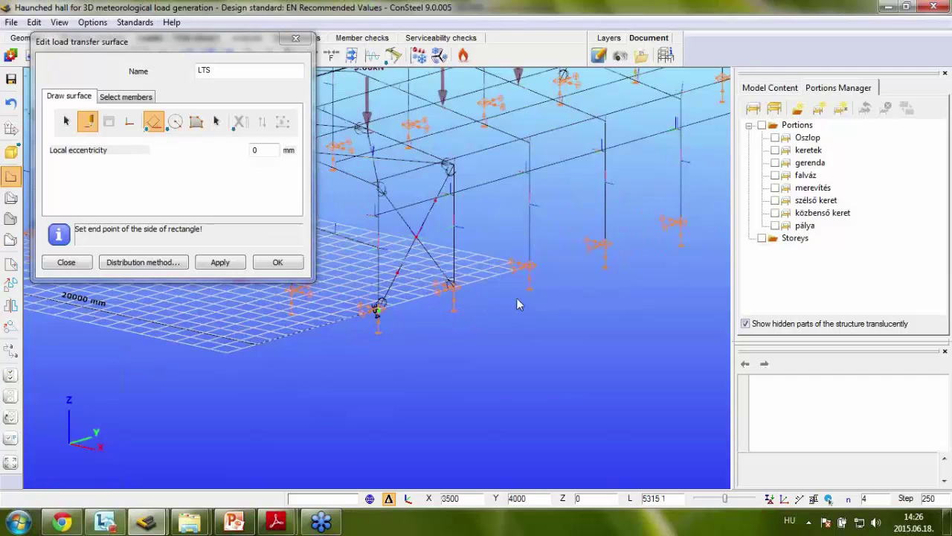
{"action": "scroll", "coordinate": [520, 305], "scroll_direction": "up", "scroll_amount": 3}
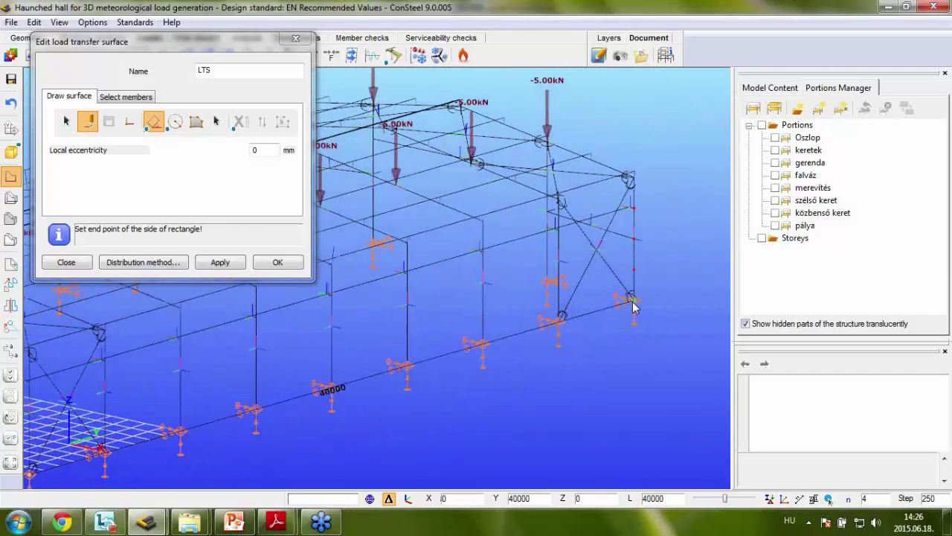
{"action": "left_click", "coordinate": [632, 300]}
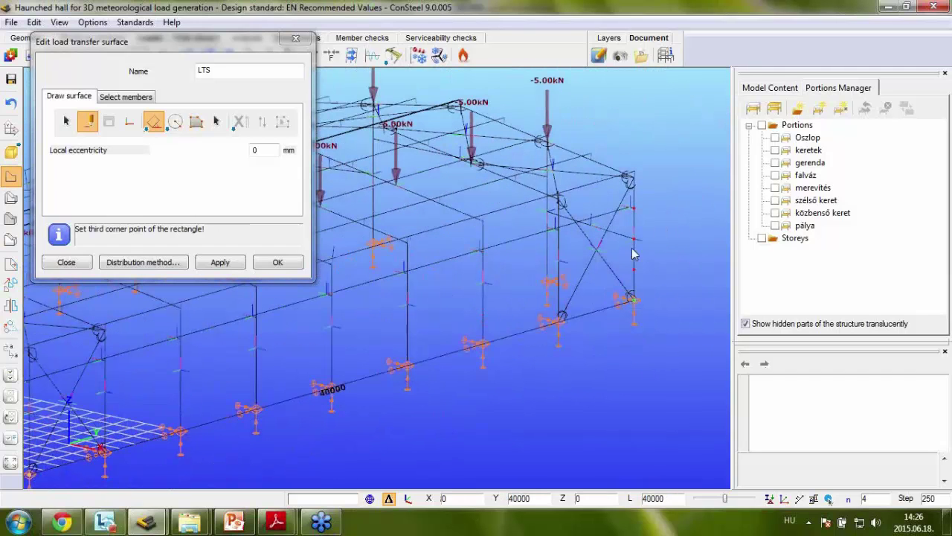
{"action": "left_click", "coordinate": [632, 180]}
{"action": "middle_click_drag", "start_coordinate": [523, 347], "coordinate": [476, 347]}
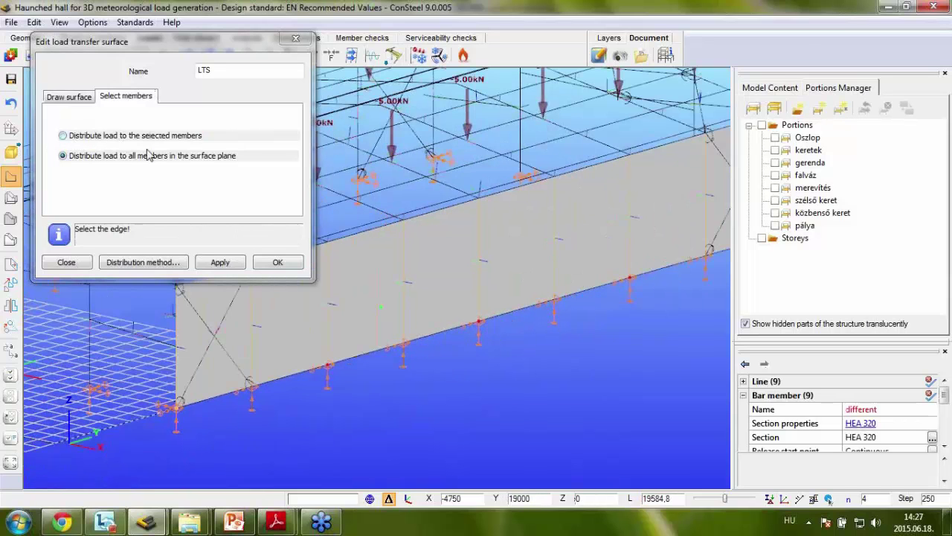
- Check the side wall's columns in solid view, return to line view, and create the surface distributing load to all members in its plane
{"action": "middle_click_drag", "start_coordinate": [643, 325], "coordinate": [559, 386]}
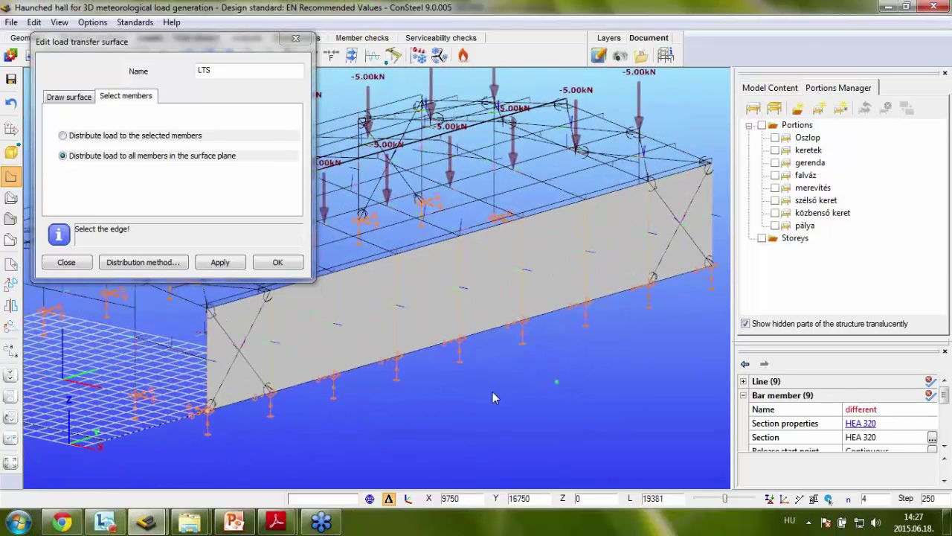
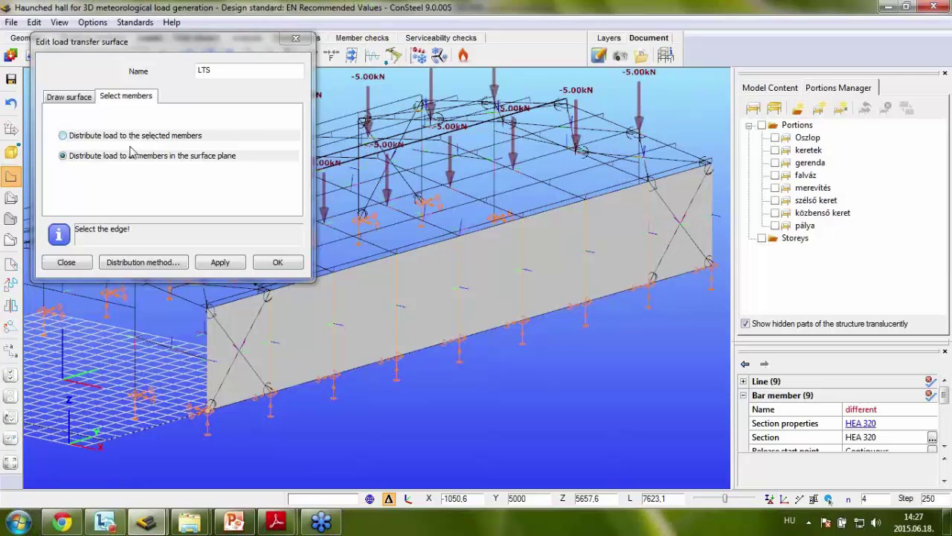
{"action": "left_click", "coordinate": [10, 218]}
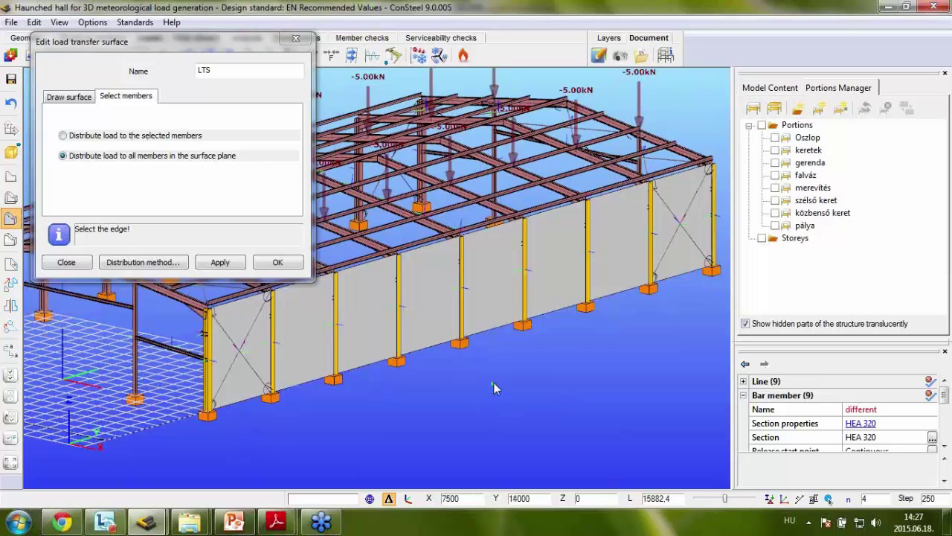
{"action": "mouse_move", "coordinate": [494, 382]}
{"action": "middle_mouse_down"}
{"action": "mouse_move", "coordinate": [481, 386]}
{"action": "mouse_move", "coordinate": [508, 381]}
{"action": "middle_mouse_up"}
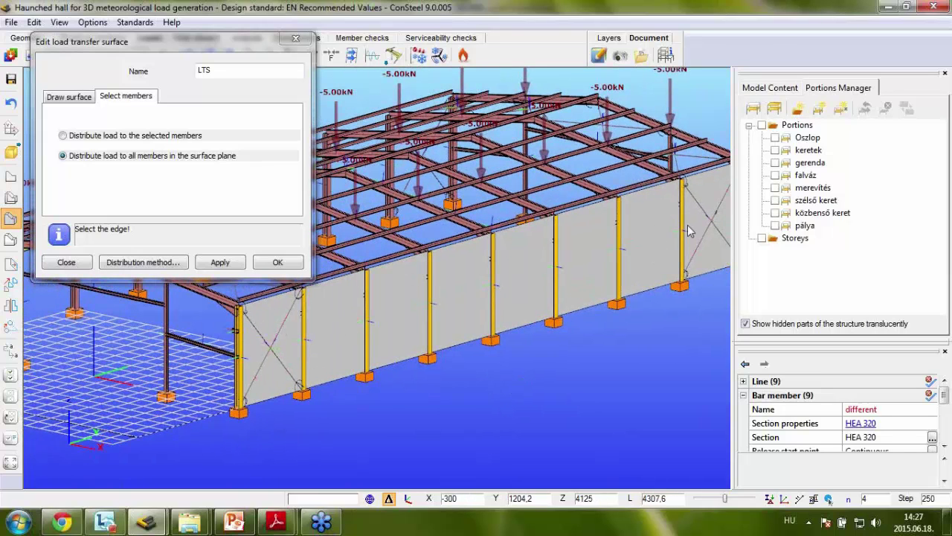
{"action": "left_click", "coordinate": [11, 183]}
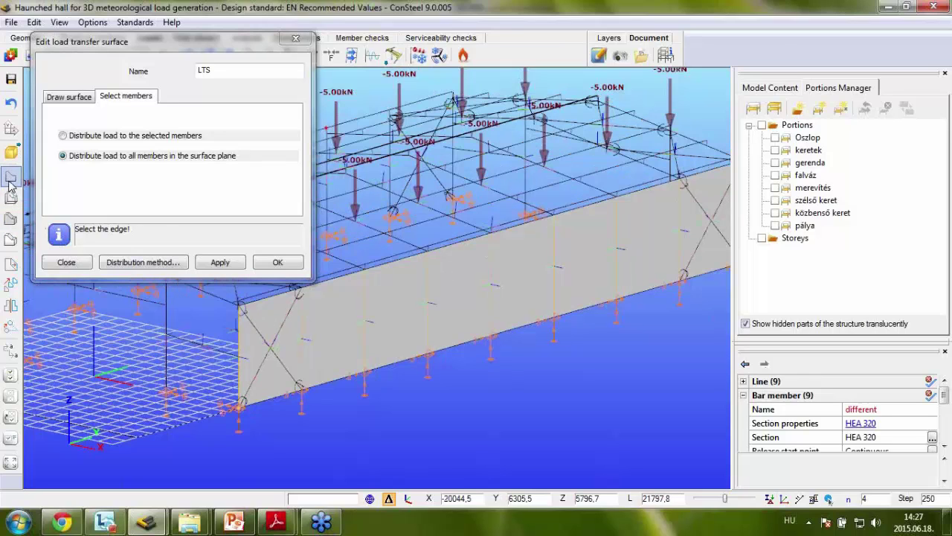
{"action": "left_click", "coordinate": [274, 264]}
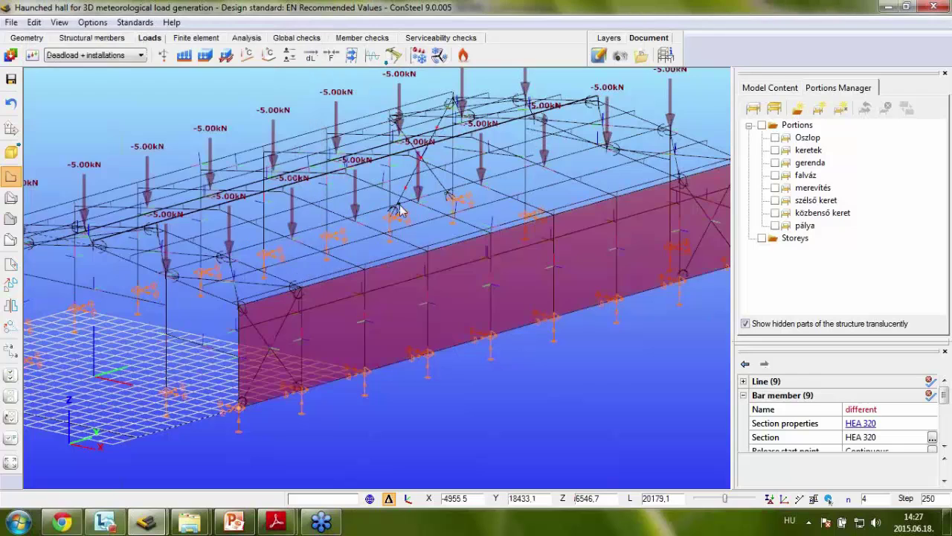
- Start another leaning rectangle load transfer surface with its first side running 40000 mm along the eave above the covered side wall
{"action": "scroll", "coordinate": [367, 227], "scroll_direction": "up", "scroll_amount": 2}
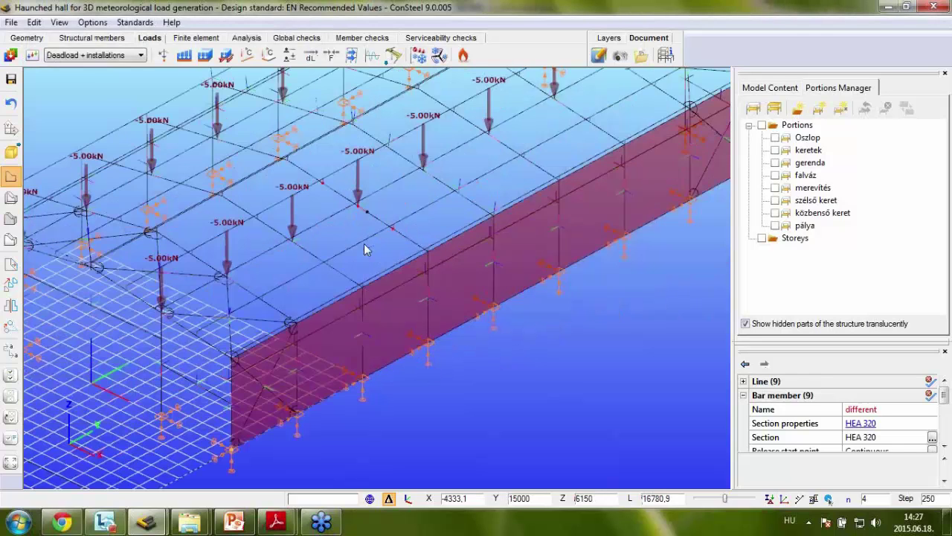
{"action": "left_click", "coordinate": [227, 57]}
{"action": "left_click", "coordinate": [153, 121]}
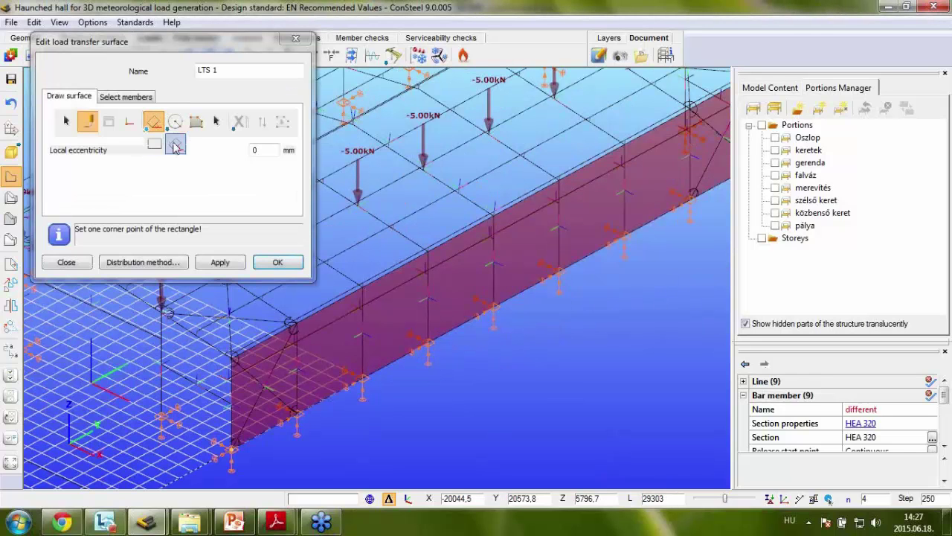
{"action": "left_click", "coordinate": [177, 145]}
{"action": "scroll", "coordinate": [357, 286], "scroll_direction": "up", "scroll_amount": 3}
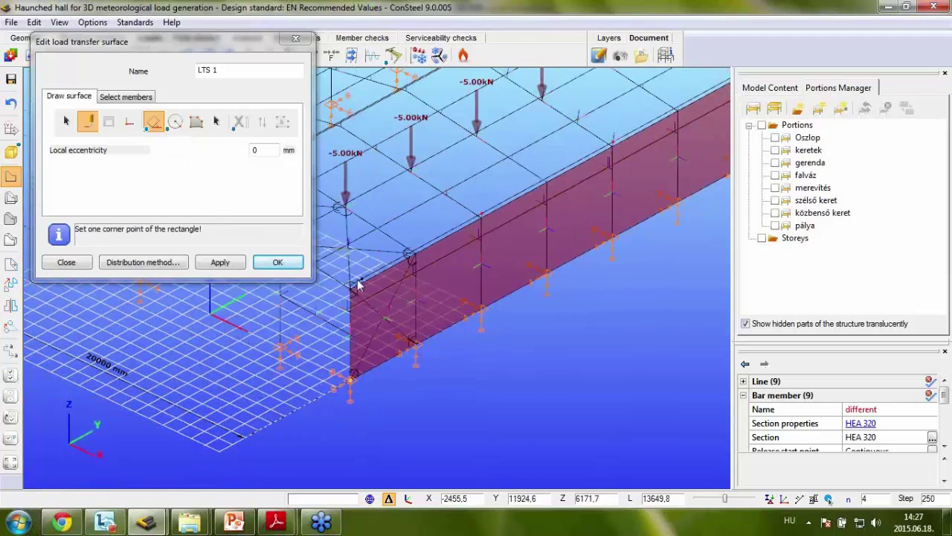
{"action": "left_click", "coordinate": [350, 290]}
{"action": "scroll", "coordinate": [461, 268], "scroll_direction": "down", "scroll_amount": 2}
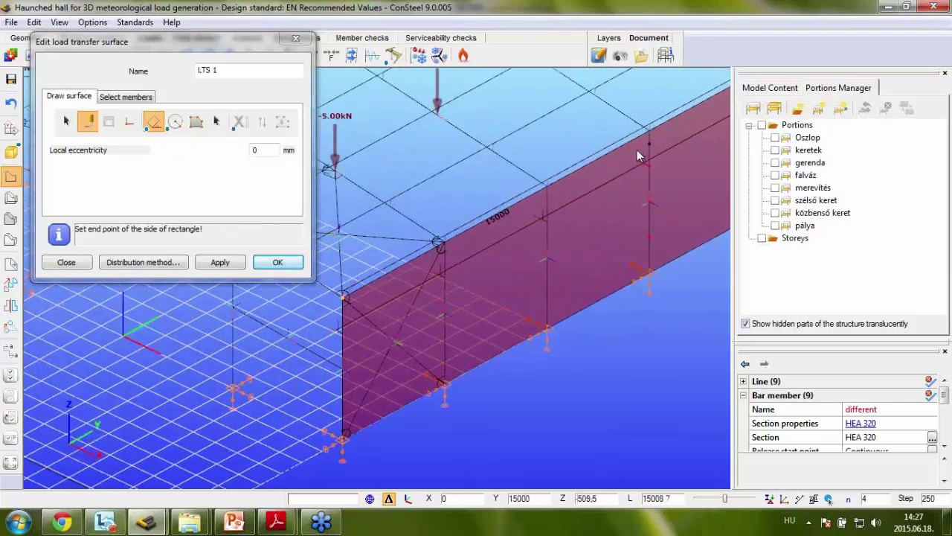
{"action": "scroll", "coordinate": [513, 253], "scroll_direction": "up", "scroll_amount": 4}
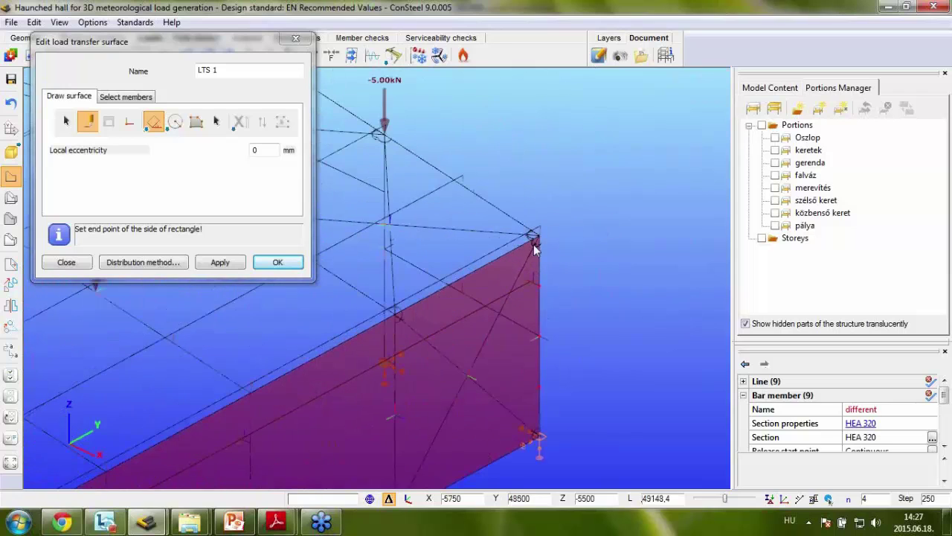
{"action": "left_click", "coordinate": [538, 241]}
- Set the third corner at the roof ridge and create this roof slope surface, distributing load to all members in its plane
{"action": "scroll", "coordinate": [514, 130], "scroll_direction": "down", "scroll_amount": 3}
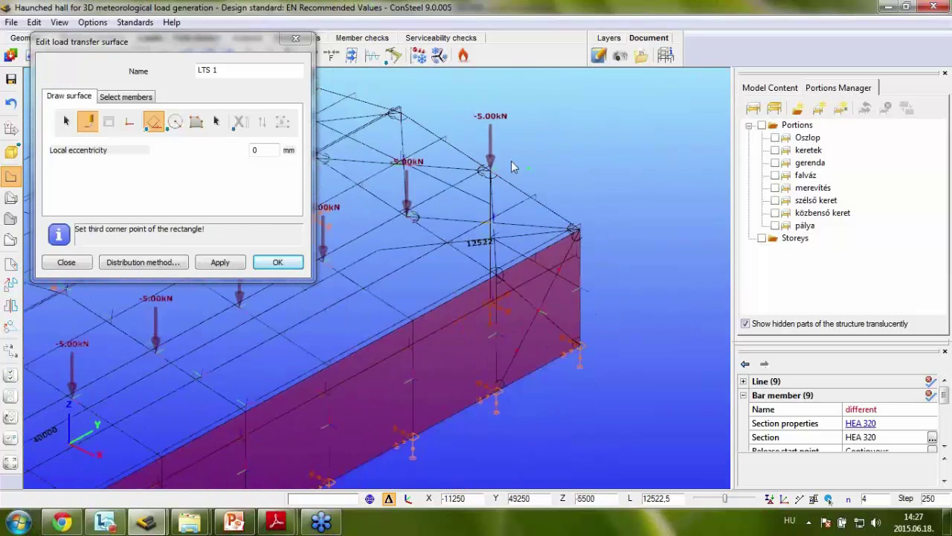
{"action": "scroll", "coordinate": [535, 154], "scroll_direction": "up", "scroll_amount": 4}
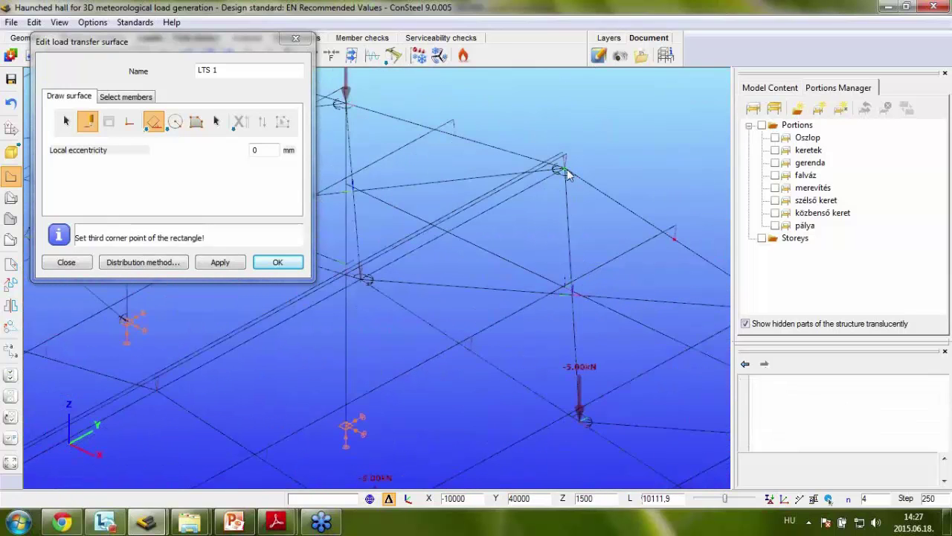
{"action": "left_click", "coordinate": [537, 191]}
{"action": "scroll", "coordinate": [538, 191], "scroll_direction": "down", "scroll_amount": 4}
{"action": "scroll", "coordinate": [447, 260], "scroll_direction": "up", "scroll_amount": 3}
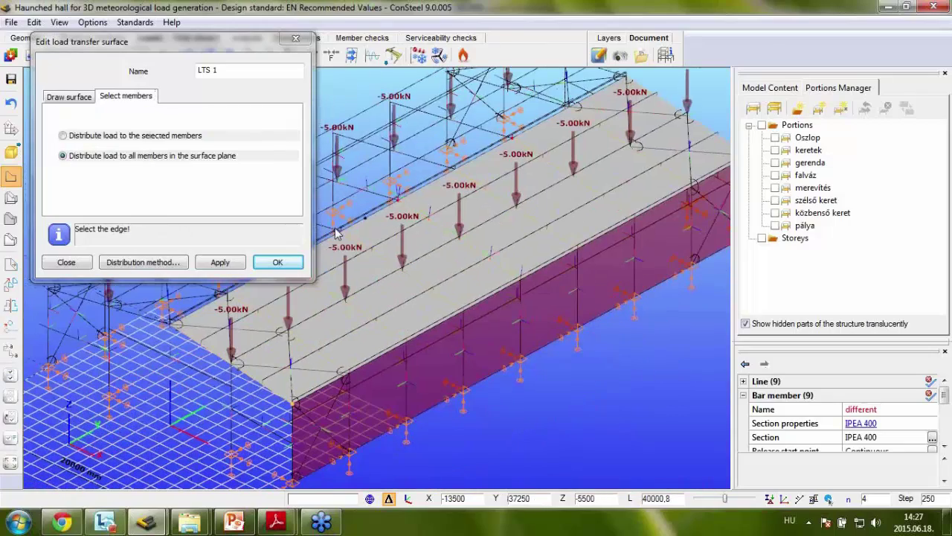
{"action": "left_click", "coordinate": [282, 262]}
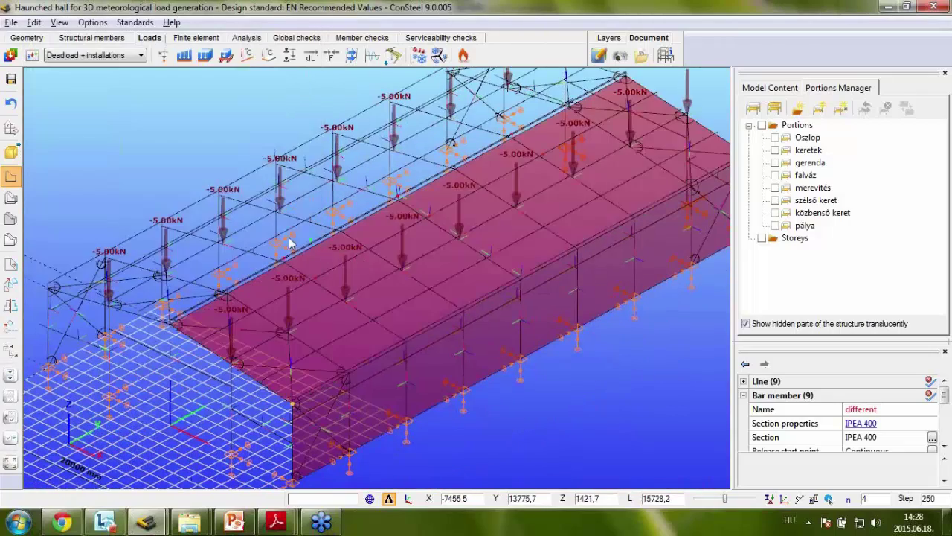
- Start a leaning rectangle load transfer surface on the opposite roof slope, with its first side 40000 mm along the eave
{"action": "middle_click_drag", "start_coordinate": [294, 240], "coordinate": [460, 229]}
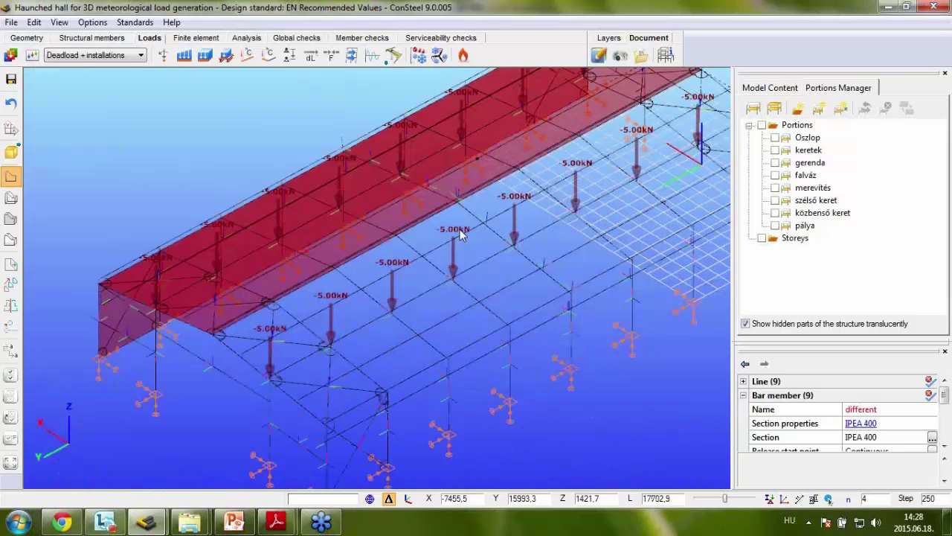
{"action": "left_click", "coordinate": [226, 55]}
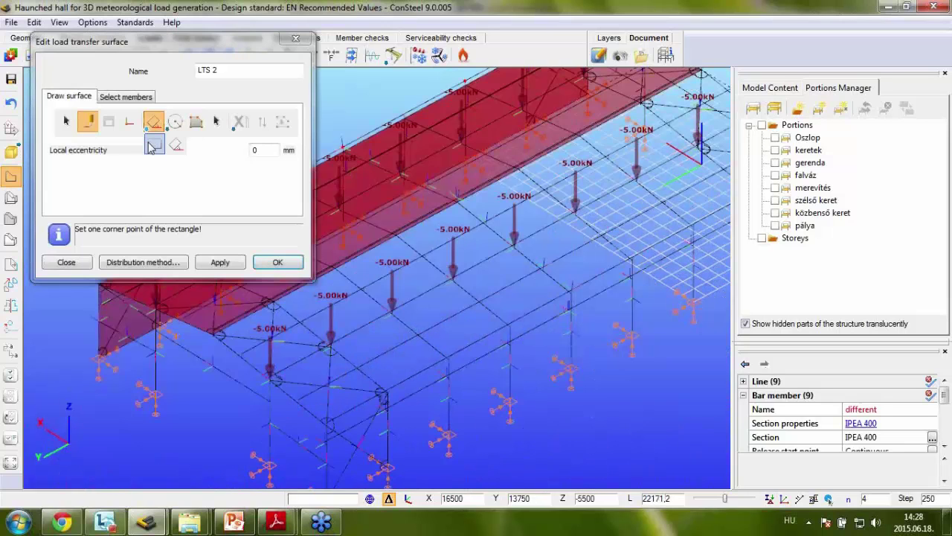
{"action": "left_click", "coordinate": [175, 143]}
{"action": "scroll", "coordinate": [403, 332], "scroll_direction": "up", "scroll_amount": 5}
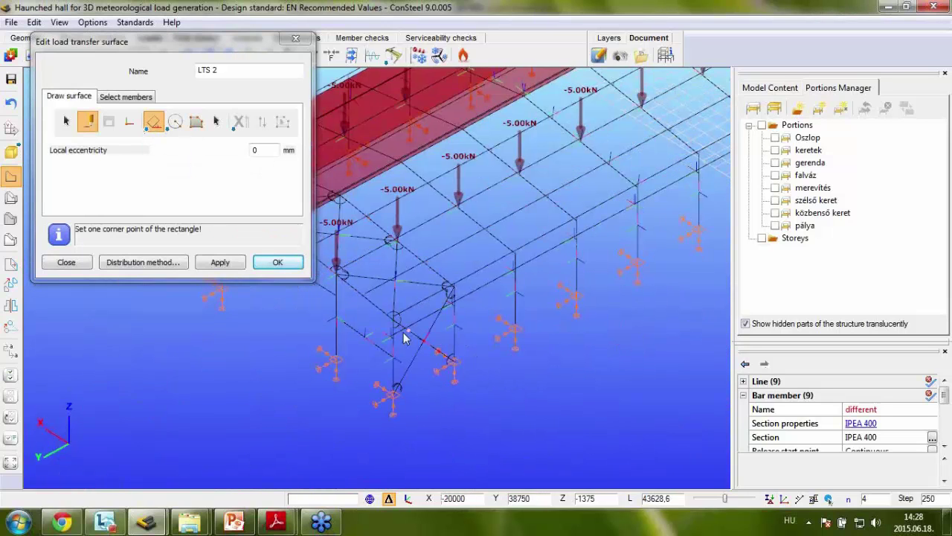
{"action": "left_click", "coordinate": [384, 313]}
{"action": "scroll", "coordinate": [363, 356], "scroll_direction": "down", "scroll_amount": 5}
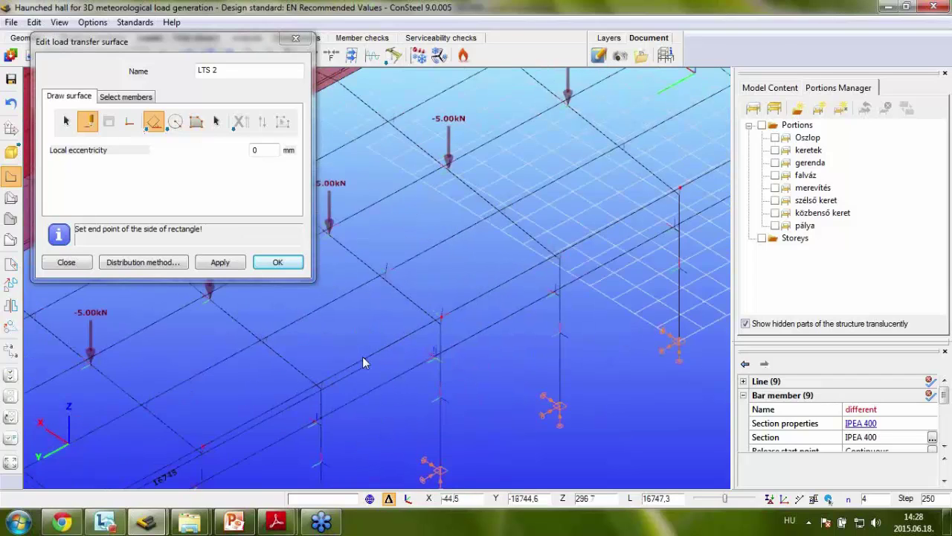
{"action": "scroll", "coordinate": [395, 296], "scroll_direction": "up", "scroll_amount": 4}
{"action": "scroll", "coordinate": [395, 296], "scroll_direction": "down", "scroll_amount": 2}
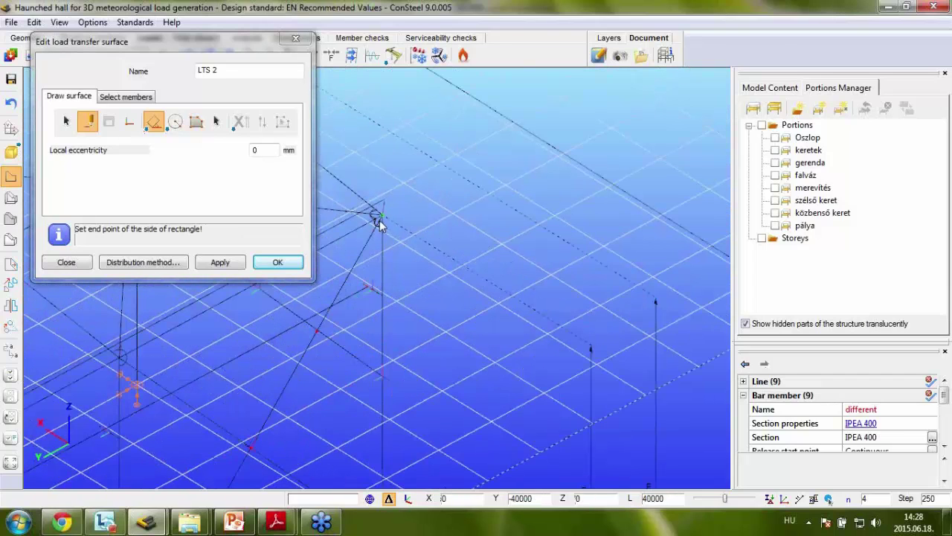
{"action": "left_click", "coordinate": [454, 333]}
- Finish the second roof slope's surface at the ridge and create it with load distributed to all members in its plane
{"action": "scroll", "coordinate": [457, 334], "scroll_direction": "up", "scroll_amount": 2}
{"action": "scroll", "coordinate": [568, 313], "scroll_direction": "down", "scroll_amount": 3}
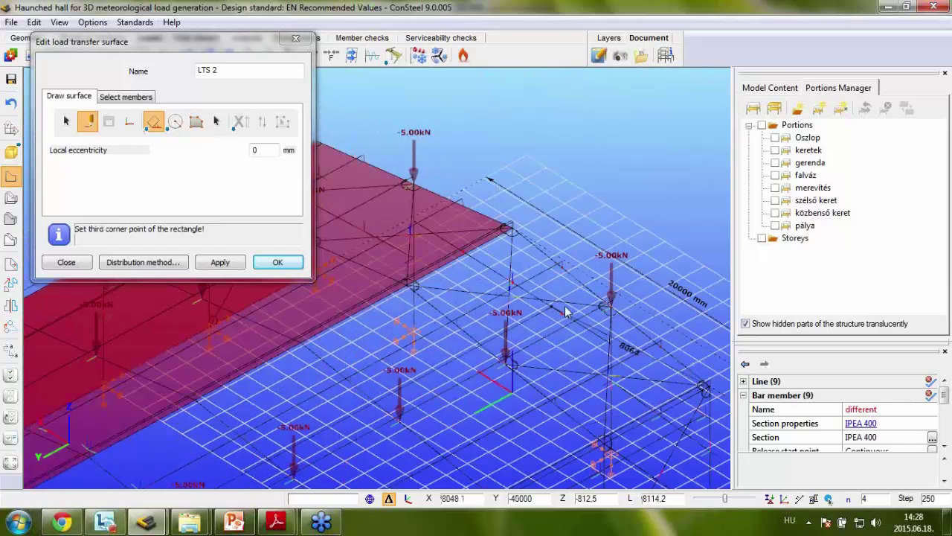
{"action": "left_click", "coordinate": [478, 339]}
{"action": "middle_click_drag", "start_coordinate": [477, 334], "coordinate": [516, 262]}
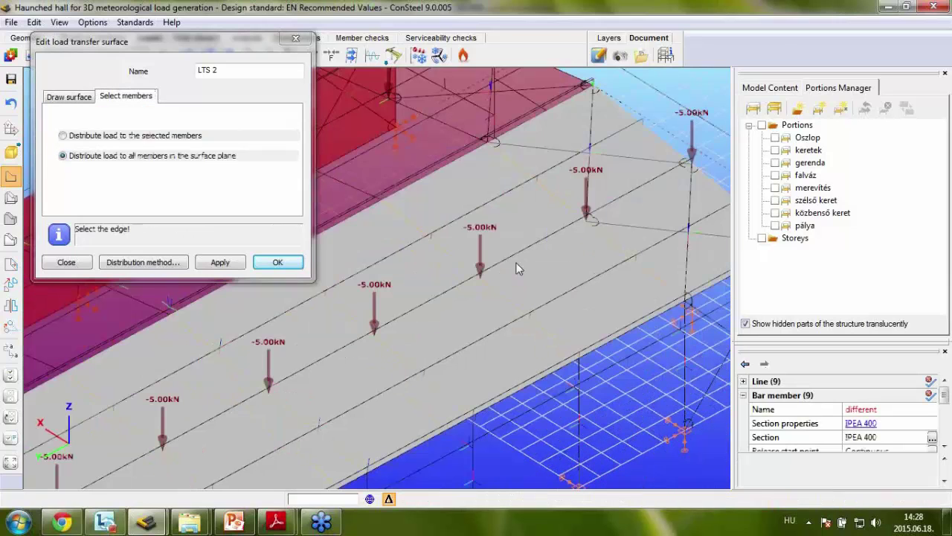
{"action": "left_click", "coordinate": [273, 263]}
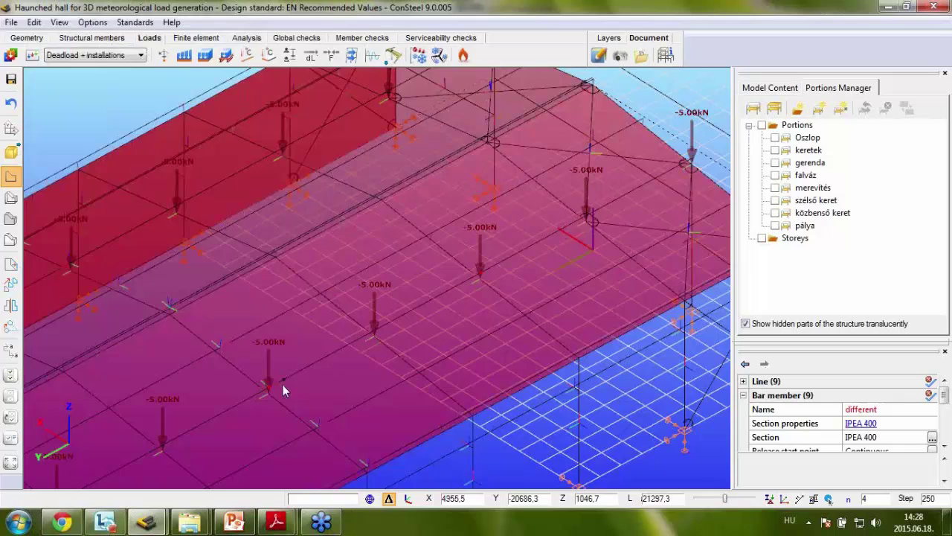
- Cover the open side wall with a leaning rectangle load transfer surface, 40000 mm long and 5500 mm high, distributing load to all members in its plane
{"action": "middle_click_drag", "start_coordinate": [283, 384], "coordinate": [370, 261]}
{"action": "scroll", "coordinate": [370, 261], "scroll_direction": "down", "scroll_amount": 3}
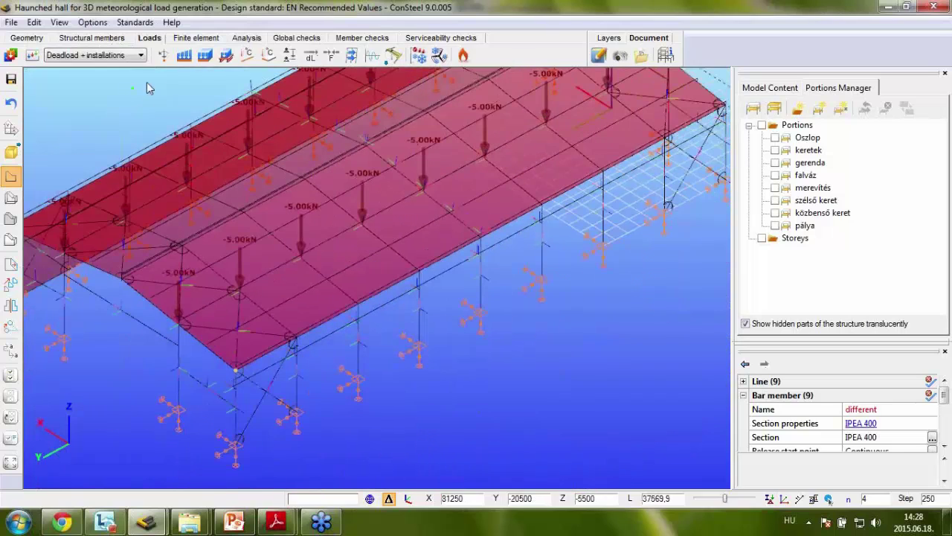
{"action": "left_click", "coordinate": [226, 56]}
{"action": "left_click", "coordinate": [154, 120]}
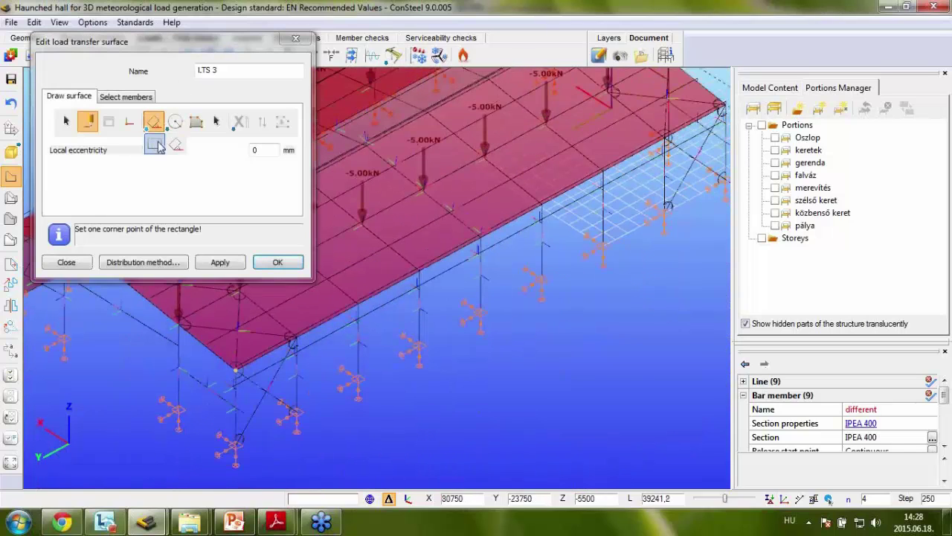
{"action": "middle_click_drag", "start_coordinate": [451, 385], "coordinate": [444, 268]}
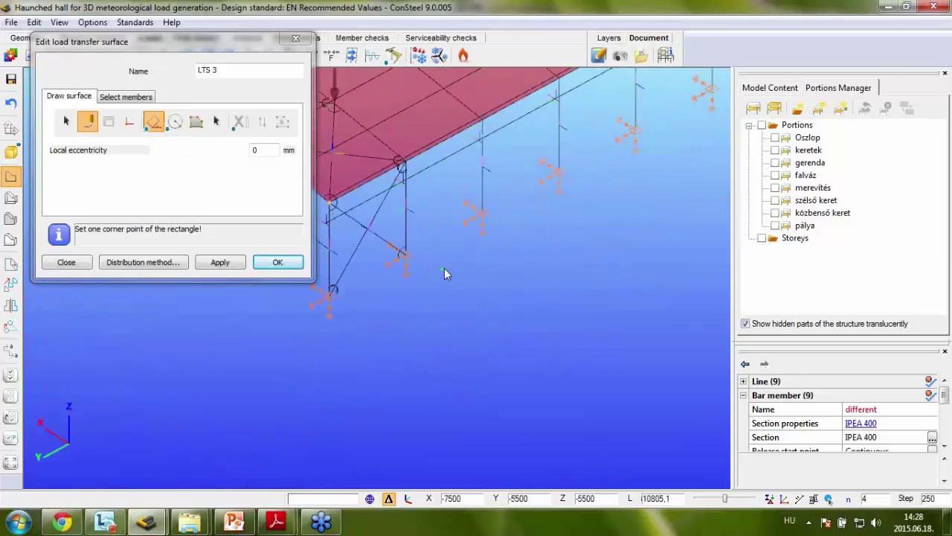
{"action": "scroll", "coordinate": [424, 298], "scroll_direction": "up", "scroll_amount": 2}
{"action": "left_click", "coordinate": [276, 309]}
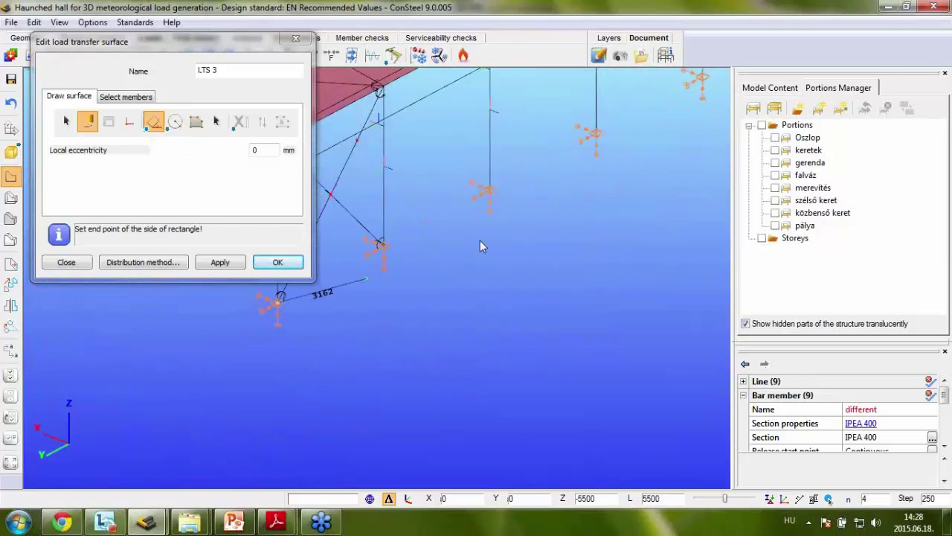
{"action": "scroll", "coordinate": [439, 302], "scroll_direction": "down", "scroll_amount": 4}
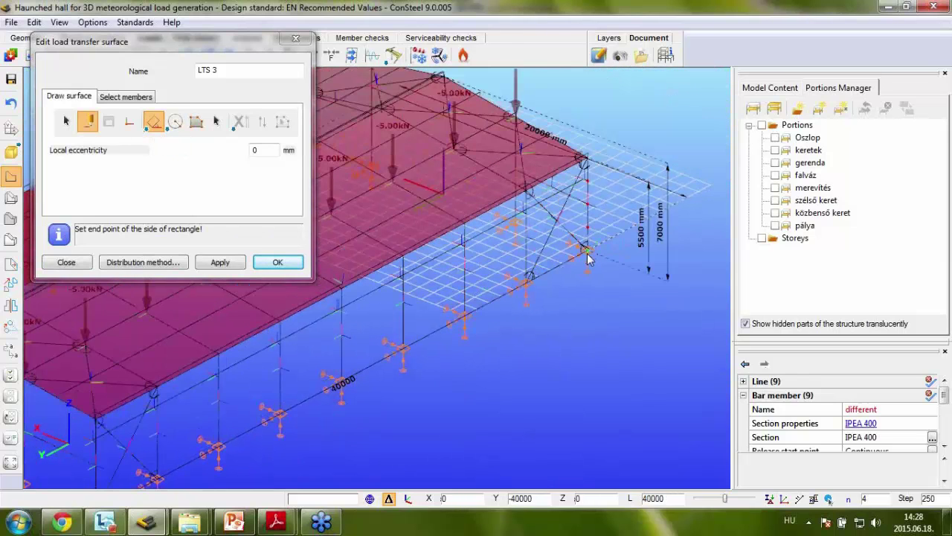
{"action": "left_click", "coordinate": [587, 257]}
{"action": "left_click", "coordinate": [584, 160]}
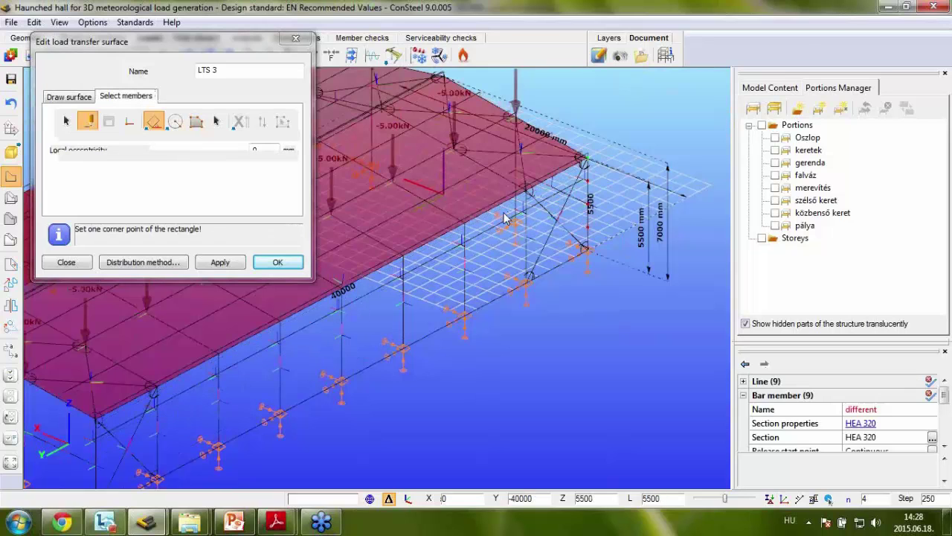
{"action": "left_click", "coordinate": [285, 262]}
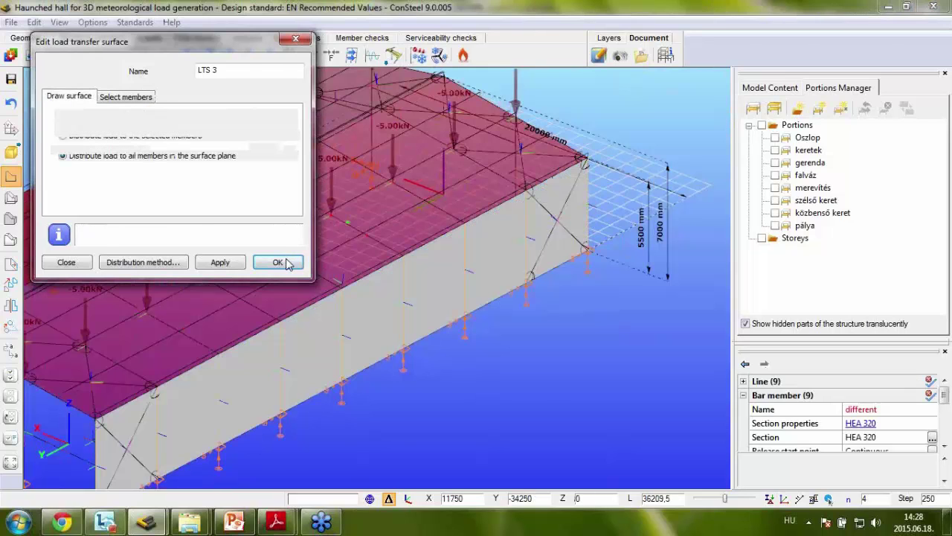
- Start a polygon load transfer surface on one open gable end, placing its first point at a corner column base
{"action": "middle_click_drag", "start_coordinate": [409, 456], "coordinate": [535, 291]}
{"action": "scroll", "coordinate": [534, 291], "scroll_direction": "down", "scroll_amount": 3}
{"action": "middle_click_drag", "start_coordinate": [285, 347], "coordinate": [283, 281], "text": "alt"}
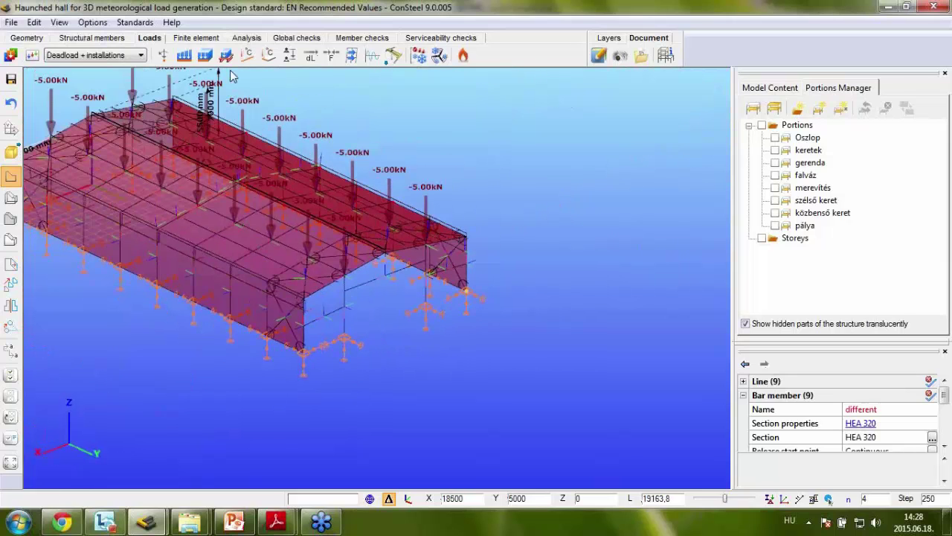
{"action": "left_click", "coordinate": [226, 56]}
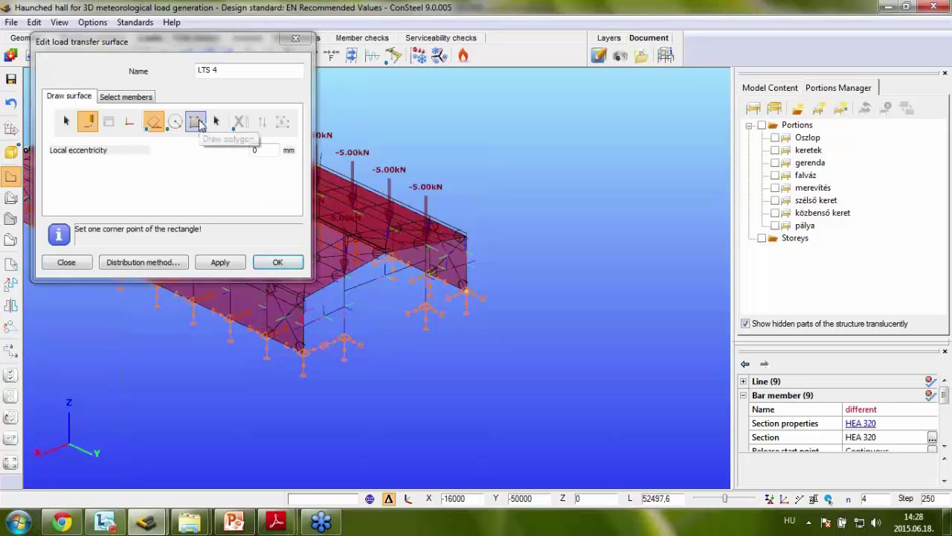
{"action": "left_click", "coordinate": [196, 124]}
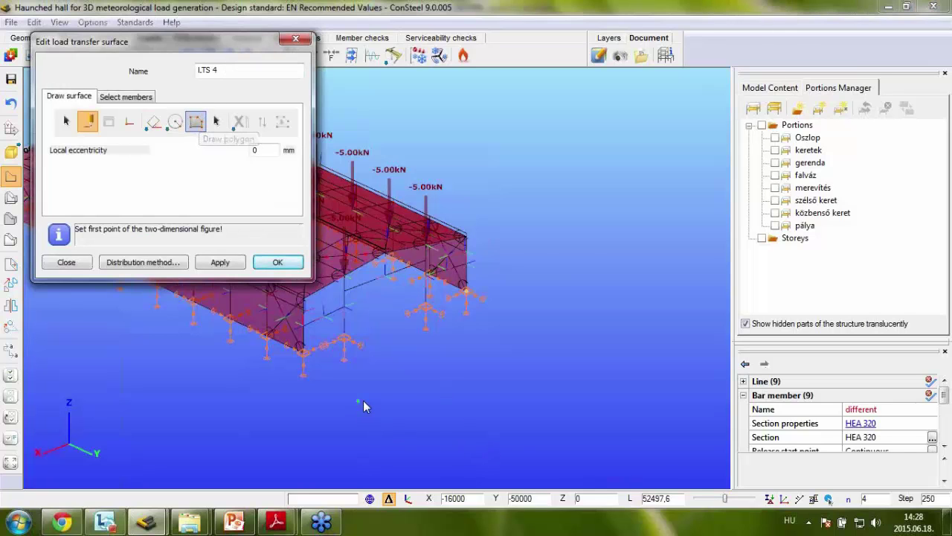
{"action": "scroll", "coordinate": [364, 406], "scroll_direction": "up", "scroll_amount": 5}
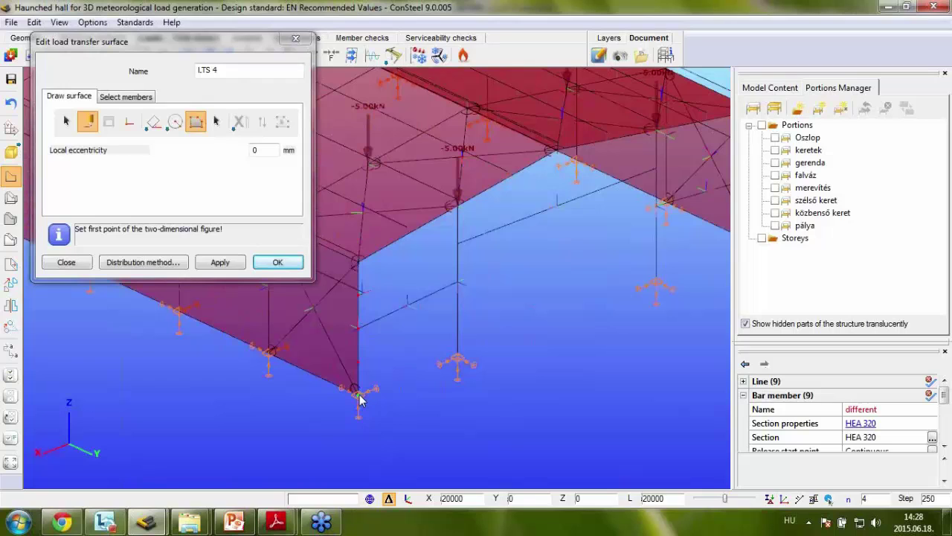
{"action": "left_click", "coordinate": [377, 412]}
- Outline the gable wall through the opposite column base, eaves and ridge, and create the surface with load distributed to all members in its plane
{"action": "scroll", "coordinate": [445, 428], "scroll_direction": "down", "scroll_amount": 3}
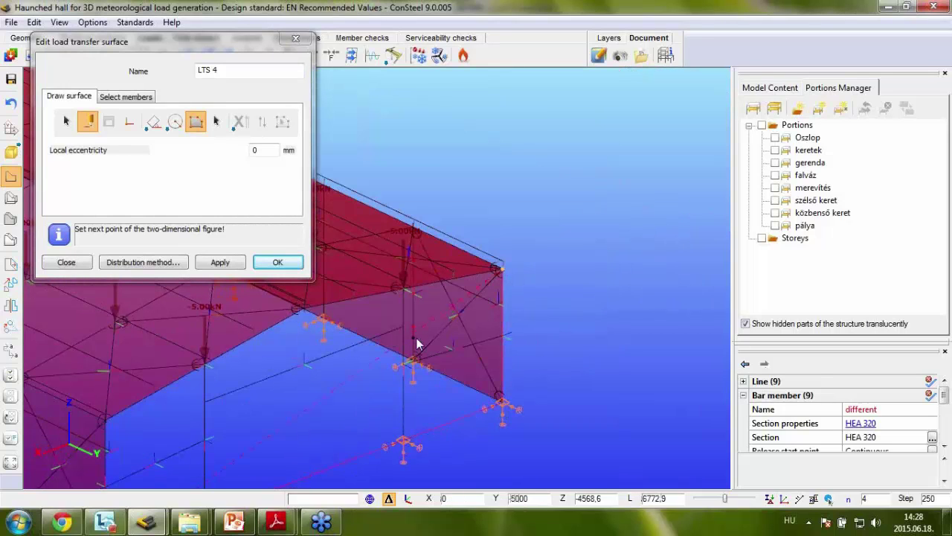
{"action": "middle_click_drag", "start_coordinate": [330, 354], "coordinate": [389, 319]}
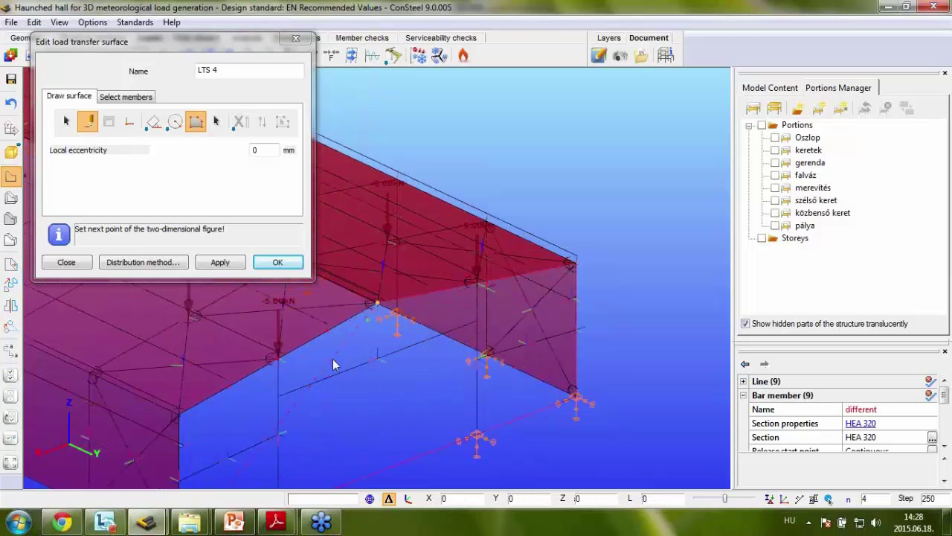
{"action": "scroll", "coordinate": [394, 370], "scroll_direction": "up", "scroll_amount": 2}
{"action": "left_click", "coordinate": [371, 367]}
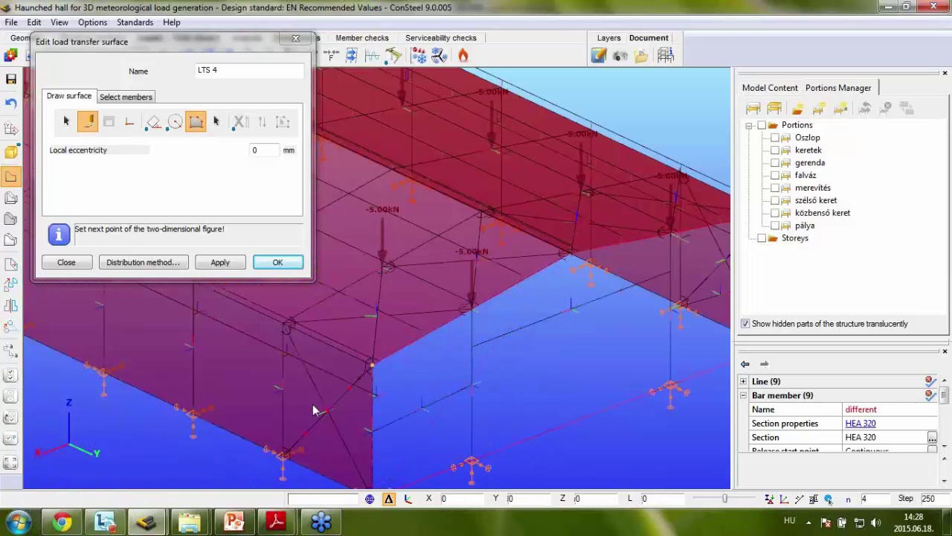
{"action": "middle_click_drag", "start_coordinate": [208, 450], "coordinate": [352, 302]}
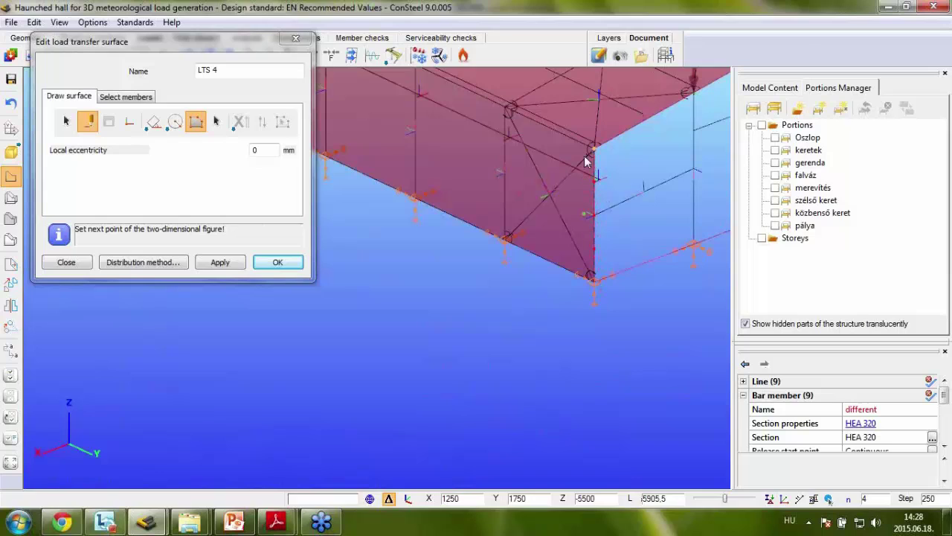
{"action": "left_click", "coordinate": [595, 292]}
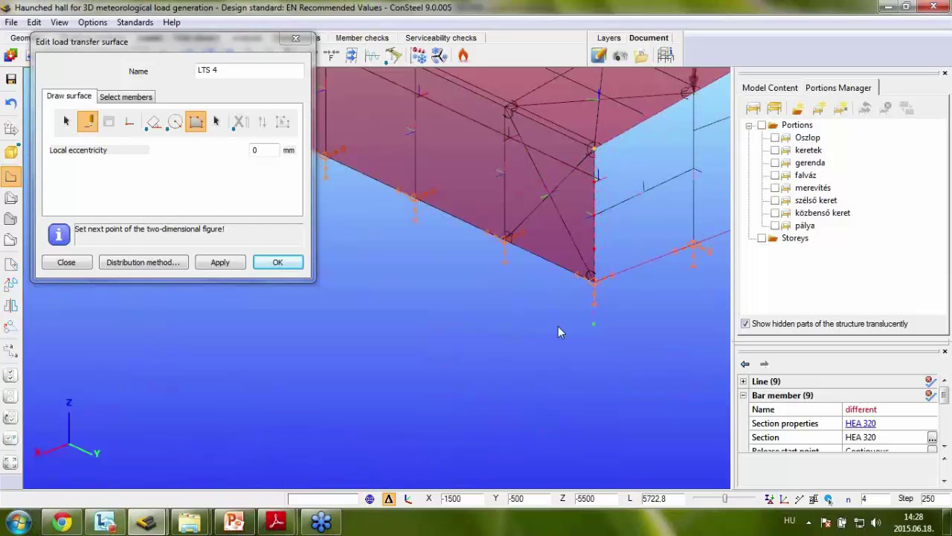
{"action": "right_click", "coordinate": [427, 352]}
{"action": "middle_click_drag", "start_coordinate": [604, 328], "coordinate": [353, 398]}
{"action": "scroll", "coordinate": [465, 365], "scroll_direction": "down", "scroll_amount": 1}
{"action": "scroll", "coordinate": [465, 370], "scroll_direction": "down", "scroll_amount": 1}
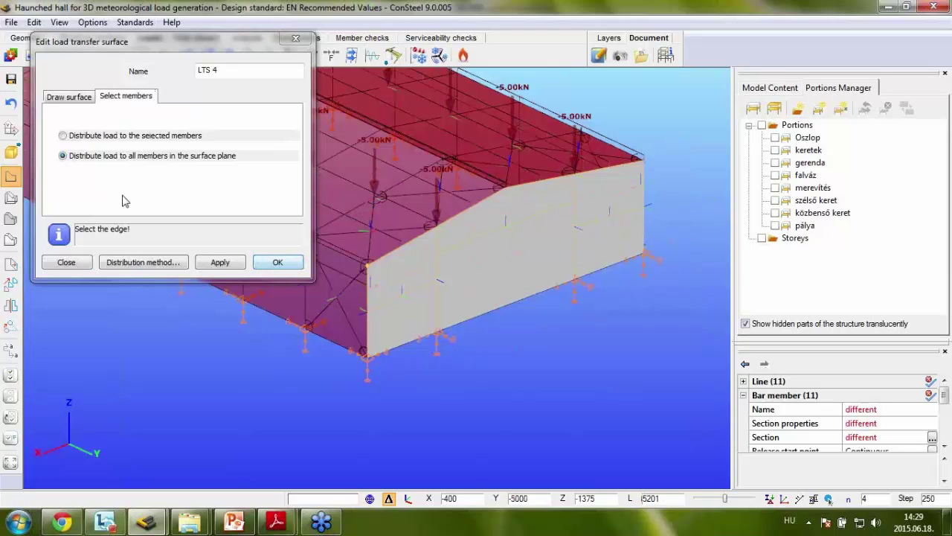
{"action": "left_click", "coordinate": [277, 263]}
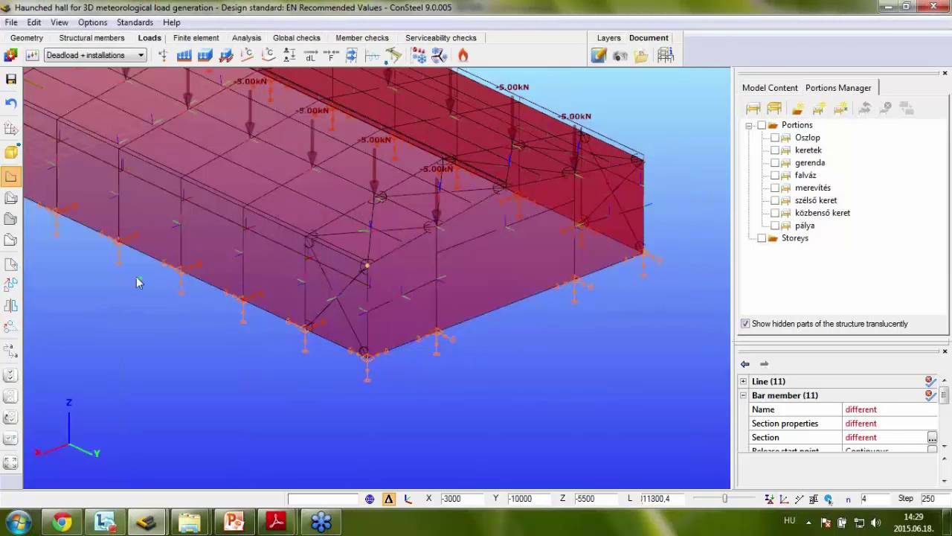
- Start another polygon load transfer surface on the remaining open gable, with its first point at a corner column base
{"action": "middle_click_drag", "start_coordinate": [134, 341], "coordinate": [468, 182]}
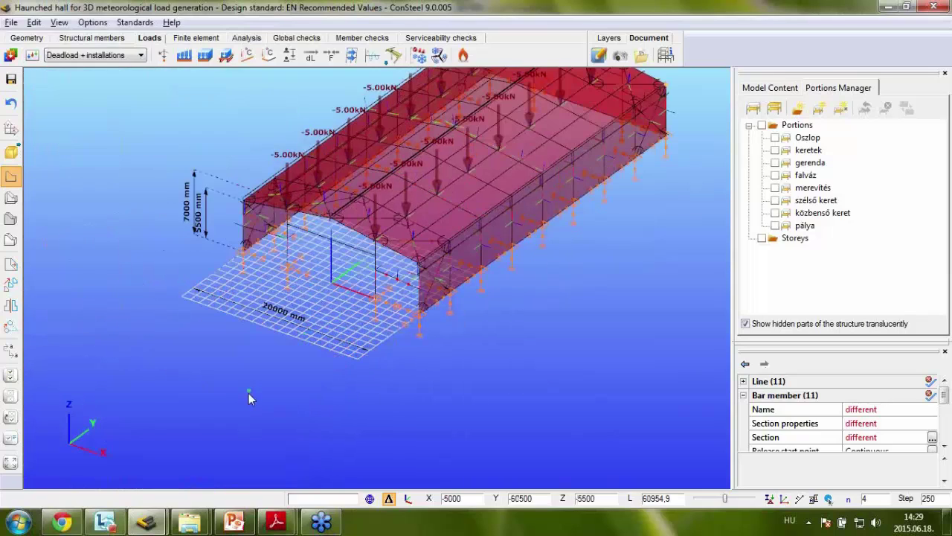
{"action": "middle_click_drag", "start_coordinate": [248, 393], "coordinate": [343, 383]}
{"action": "left_click", "coordinate": [226, 55]}
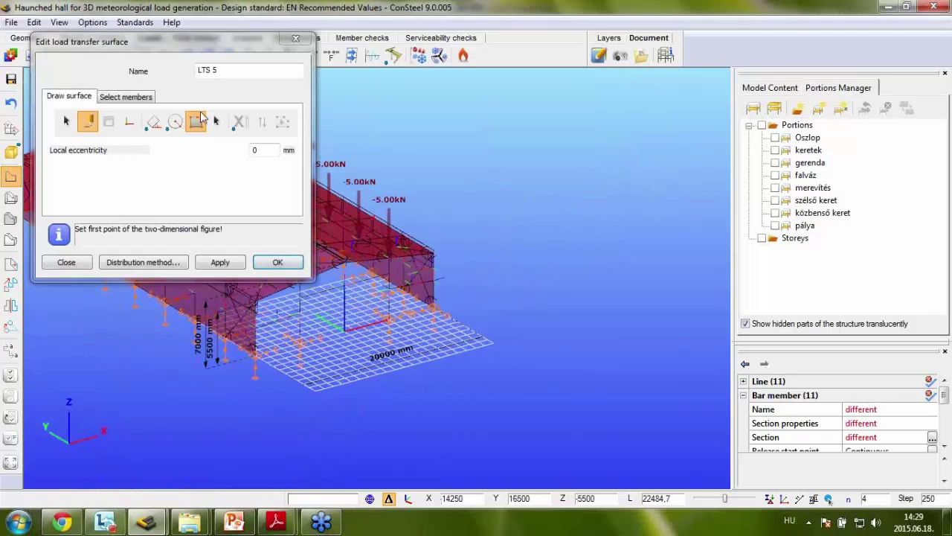
{"action": "left_click", "coordinate": [197, 124]}
{"action": "scroll", "coordinate": [443, 312], "scroll_direction": "up", "scroll_amount": 5}
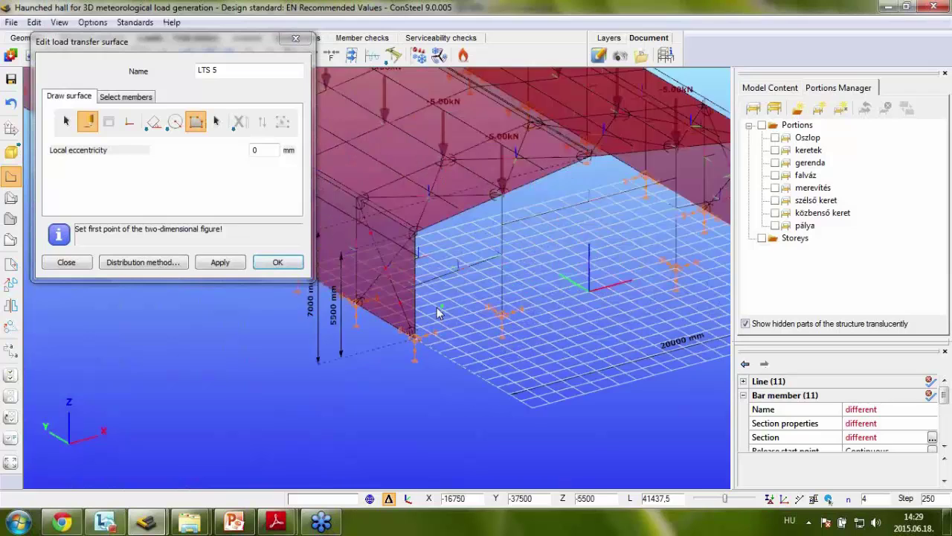
{"action": "left_click", "coordinate": [407, 343]}
- Complete the second gable's outline via the other column base, both eaves and the ridge, and create it distributing load to all in-plane members
{"action": "middle_click_drag", "start_coordinate": [413, 346], "coordinate": [510, 330]}
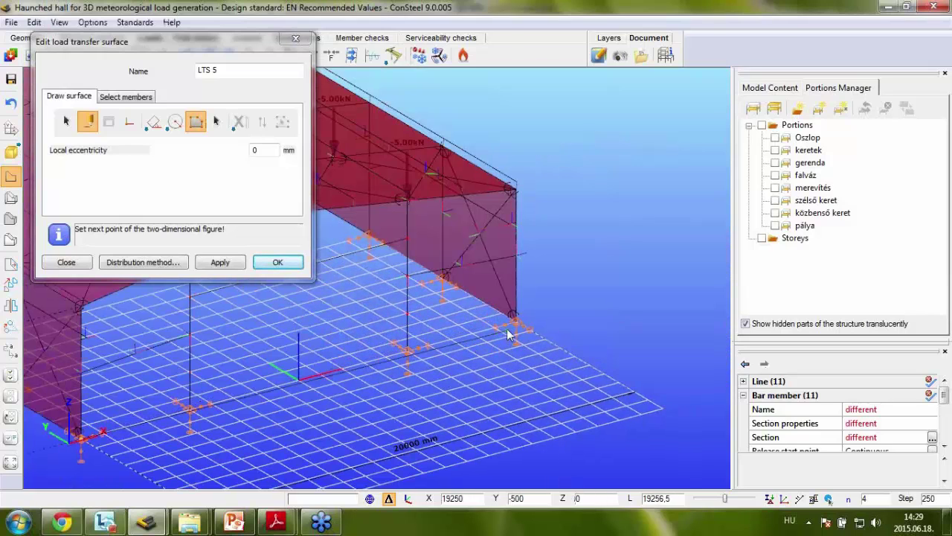
{"action": "left_click", "coordinate": [515, 192]}
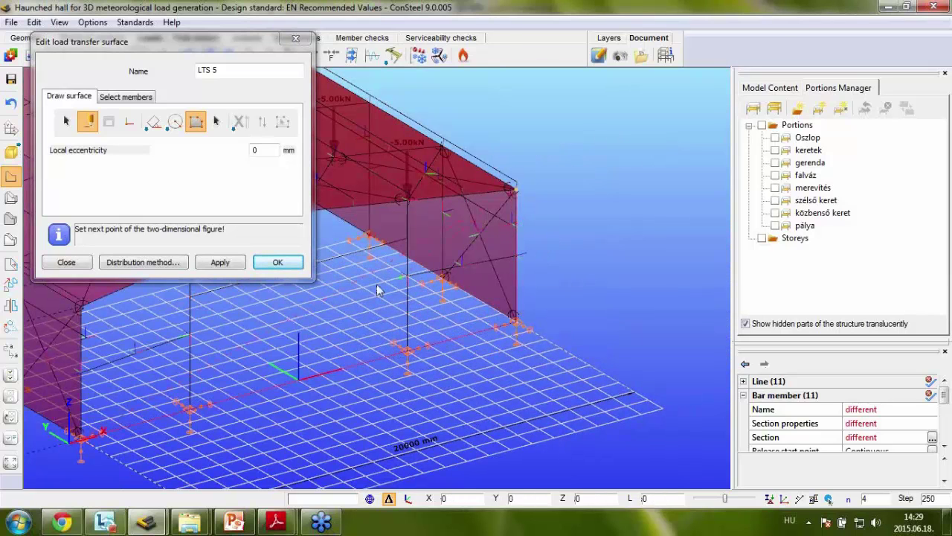
{"action": "middle_click_drag", "start_coordinate": [401, 278], "coordinate": [484, 223]}
{"action": "left_click", "coordinate": [484, 215]}
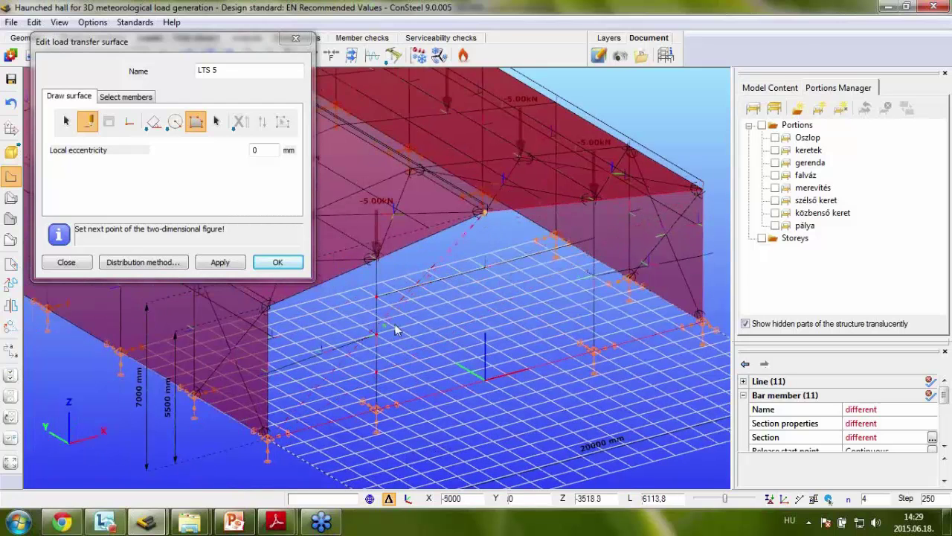
{"action": "middle_click_drag", "start_coordinate": [394, 328], "coordinate": [550, 305]}
{"action": "left_click", "coordinate": [424, 285]}
{"action": "middle_click_drag", "start_coordinate": [202, 473], "coordinate": [376, 300]}
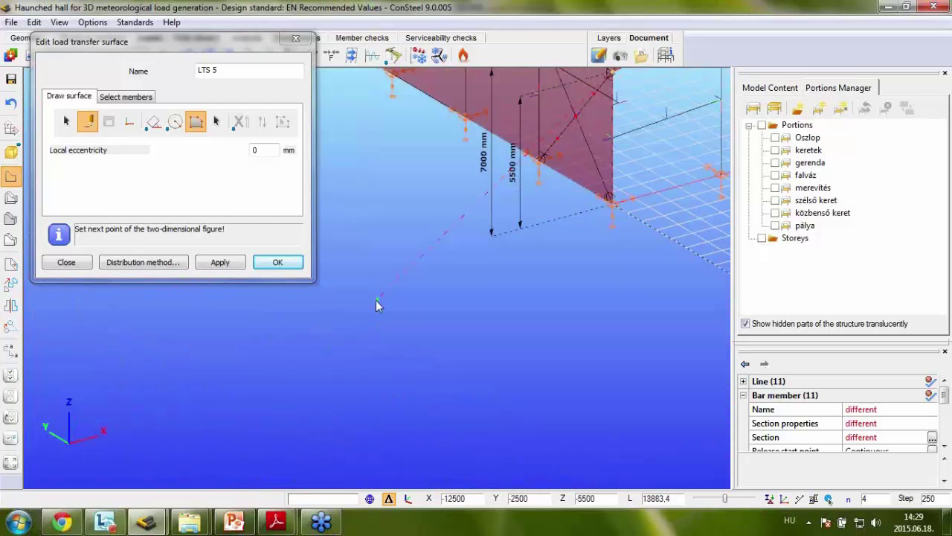
{"action": "right_click", "coordinate": [376, 301]}
{"action": "middle_click_drag", "start_coordinate": [573, 268], "coordinate": [452, 413]}
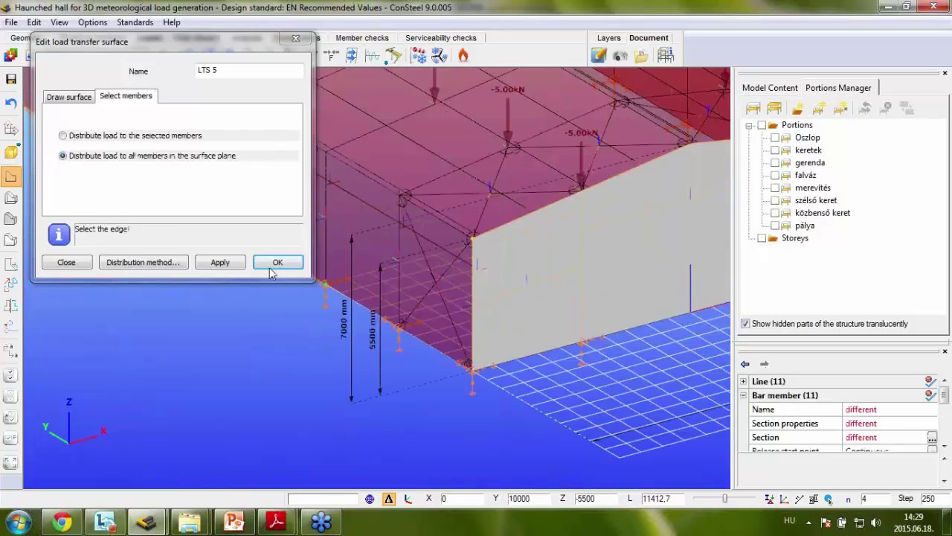
{"action": "left_click", "coordinate": [275, 264]}
- Switch the displayed local coordinate systems from the members to the load transfer surfaces, and enlarge the symbol size to its maximum
{"action": "scroll", "coordinate": [253, 299], "scroll_direction": "down", "scroll_amount": 5}
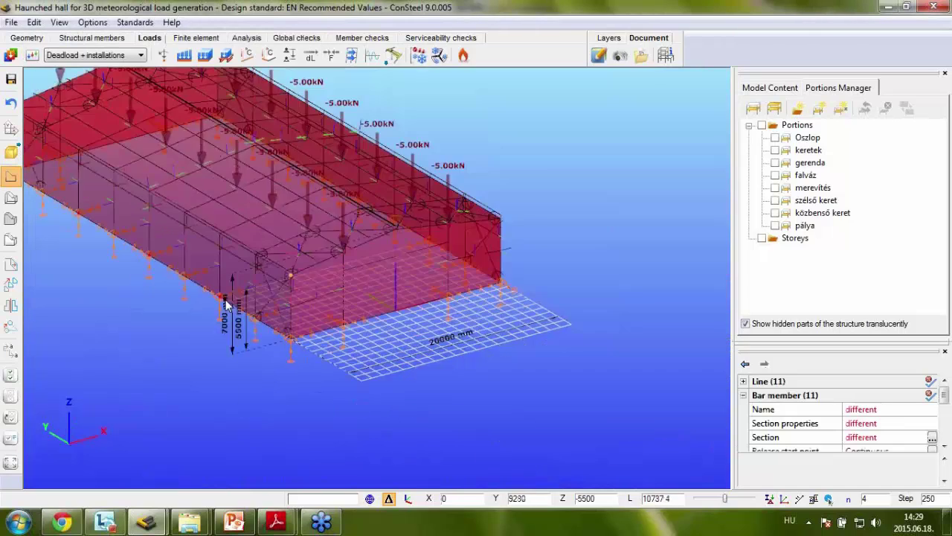
{"action": "middle_click_drag", "start_coordinate": [191, 310], "coordinate": [160, 220], "text": "alt"}
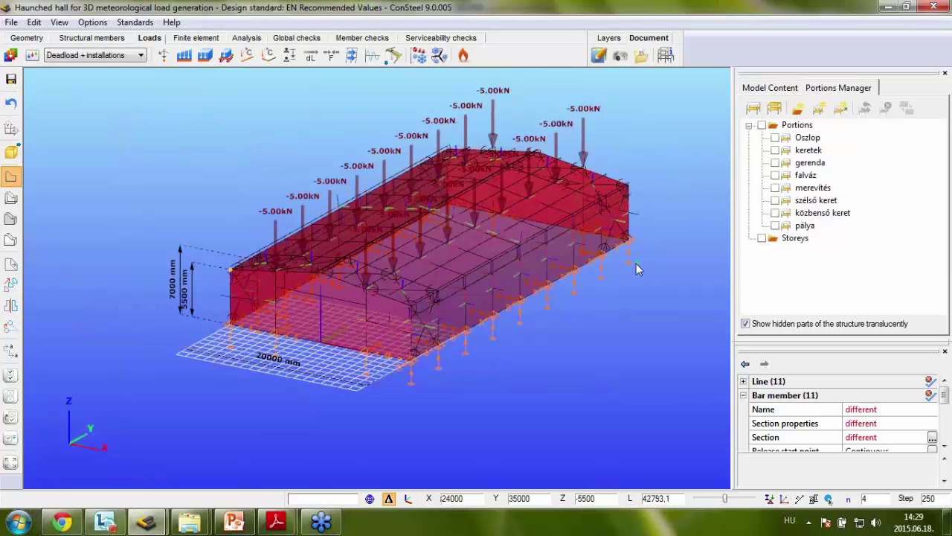
{"action": "mouse_move", "coordinate": [462, 380]}
{"action": "middle_mouse_down", "text": "alt"}
{"action": "mouse_move", "coordinate": [452, 383]}
{"action": "mouse_move", "coordinate": [471, 386]}
{"action": "middle_mouse_up", "text": "alt"}
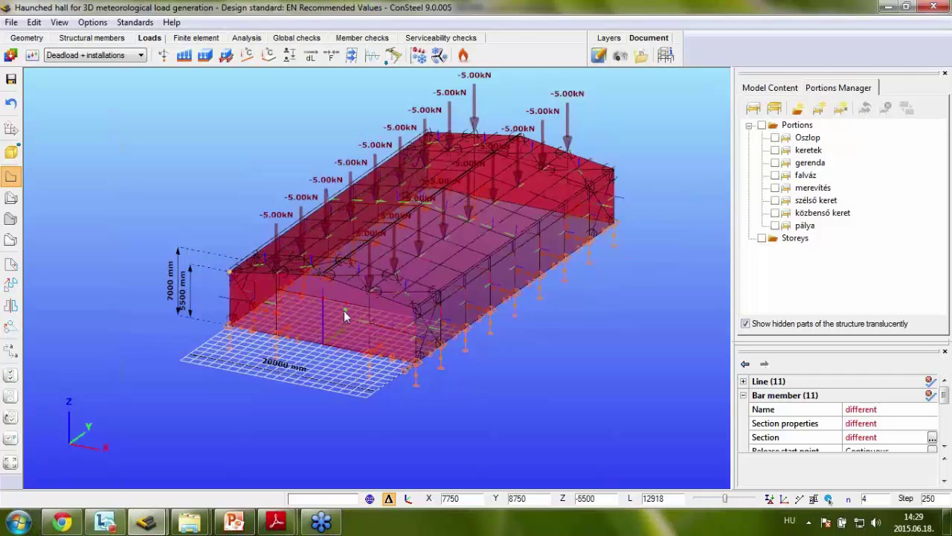
{"action": "scroll", "coordinate": [343, 316], "scroll_direction": "up", "scroll_amount": 5}
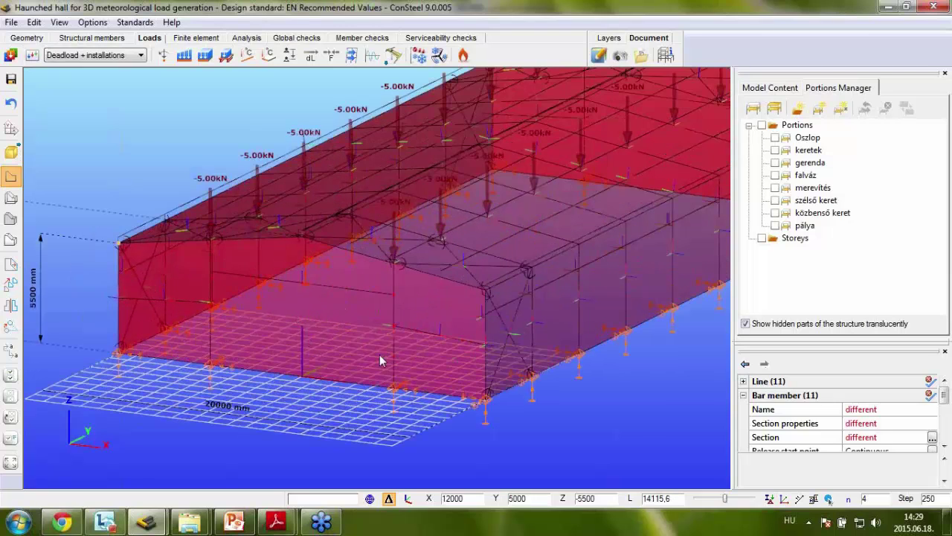
{"action": "left_click", "coordinate": [784, 498]}
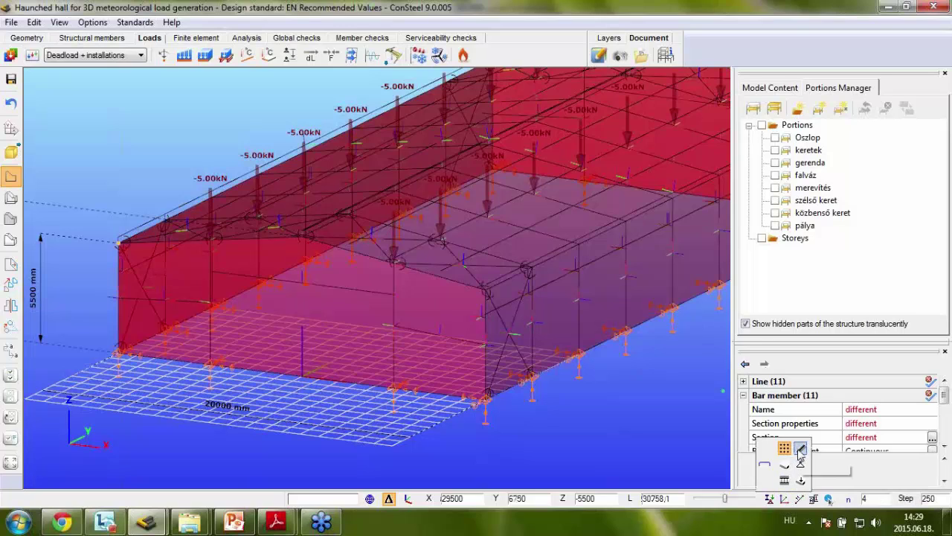
{"action": "left_click", "coordinate": [800, 448]}
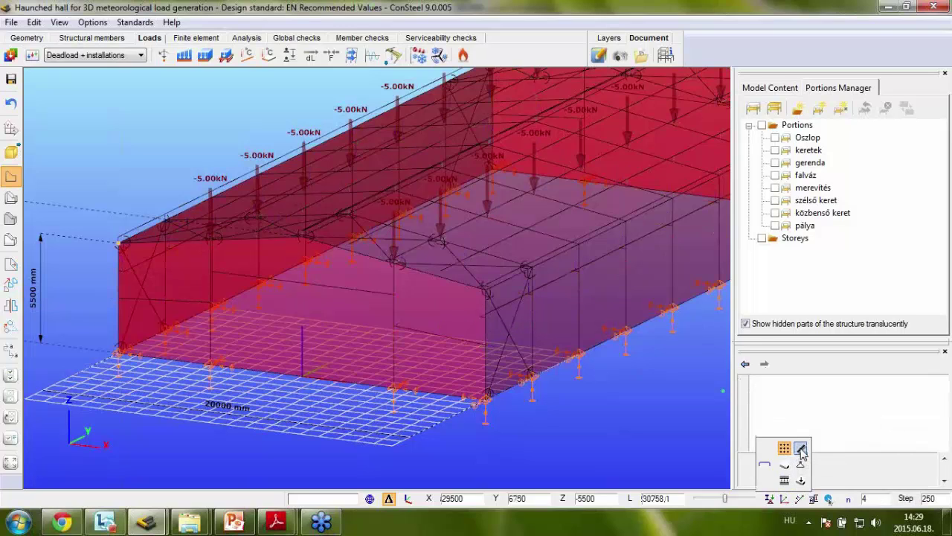
{"action": "left_click", "coordinate": [800, 481]}
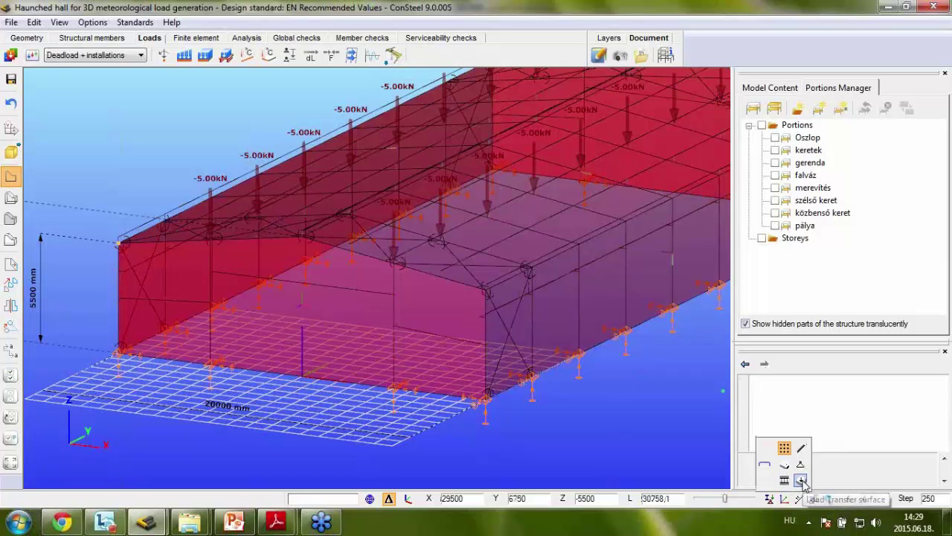
{"action": "mouse_move", "coordinate": [816, 503]}
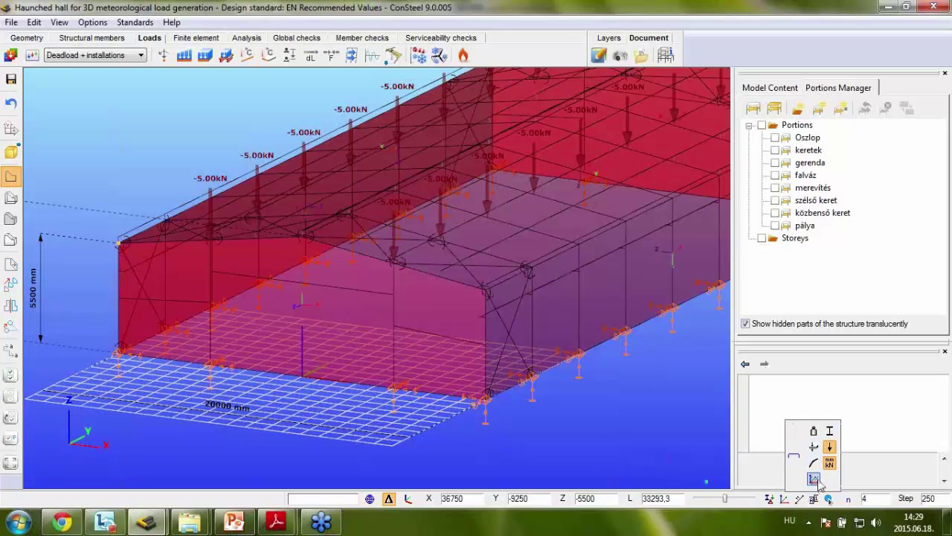
{"action": "left_click_drag", "start_coordinate": [726, 500], "coordinate": [753, 498]}
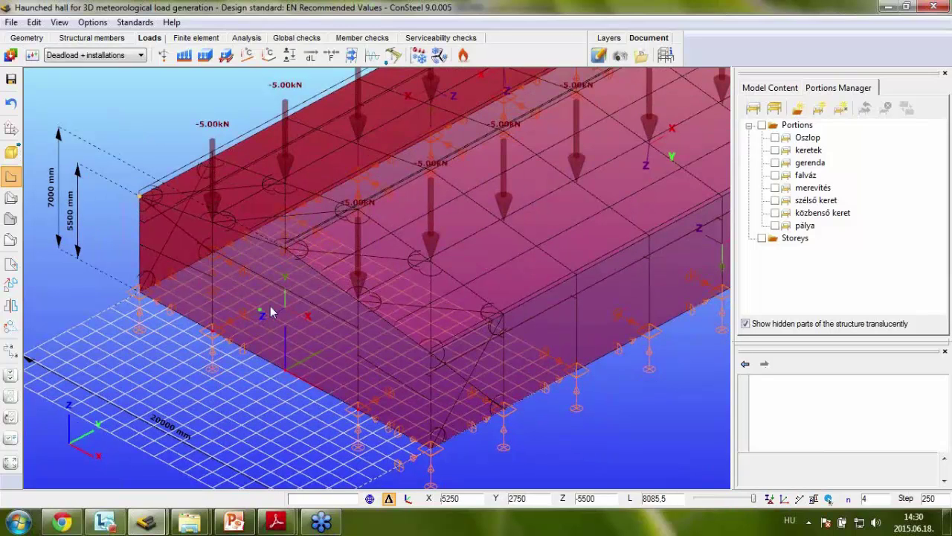
- Invert the local axes of the long side wall's load transfer surface LTS so that its Z axis points outward
{"action": "middle_click_drag", "start_coordinate": [308, 321], "coordinate": [229, 320]}
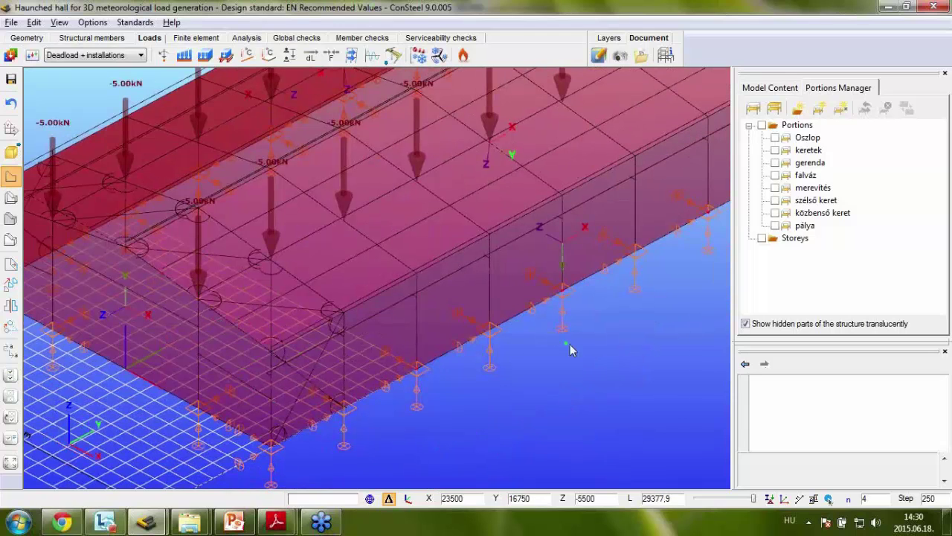
{"action": "scroll", "coordinate": [572, 341], "scroll_direction": "down", "scroll_amount": 2}
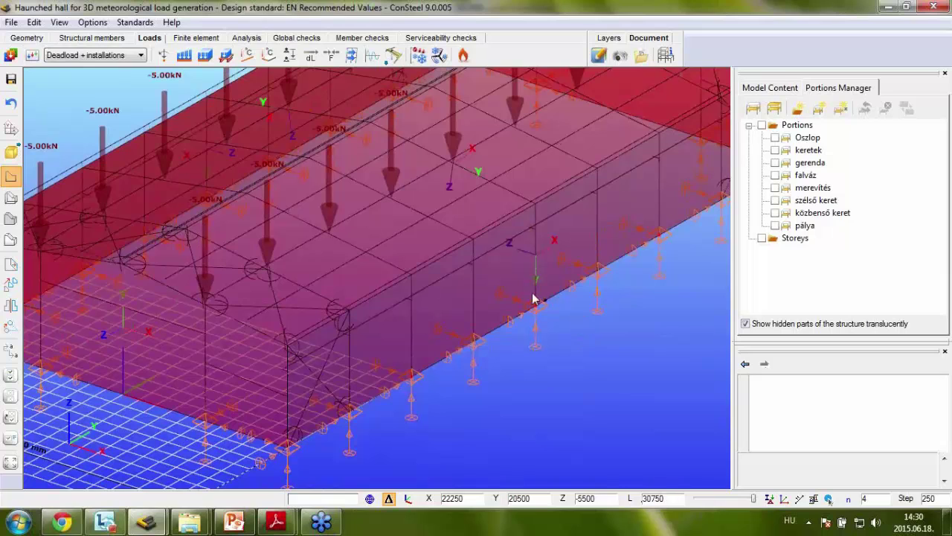
{"action": "middle_click_drag", "start_coordinate": [510, 287], "coordinate": [493, 296]}
{"action": "scroll", "coordinate": [519, 278], "scroll_direction": "up", "scroll_amount": 3}
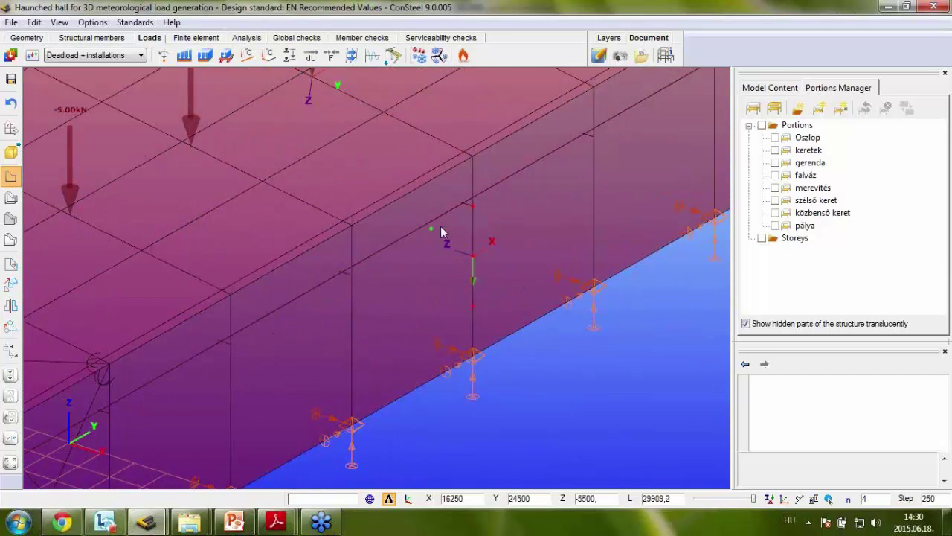
{"action": "left_click", "coordinate": [397, 277]}
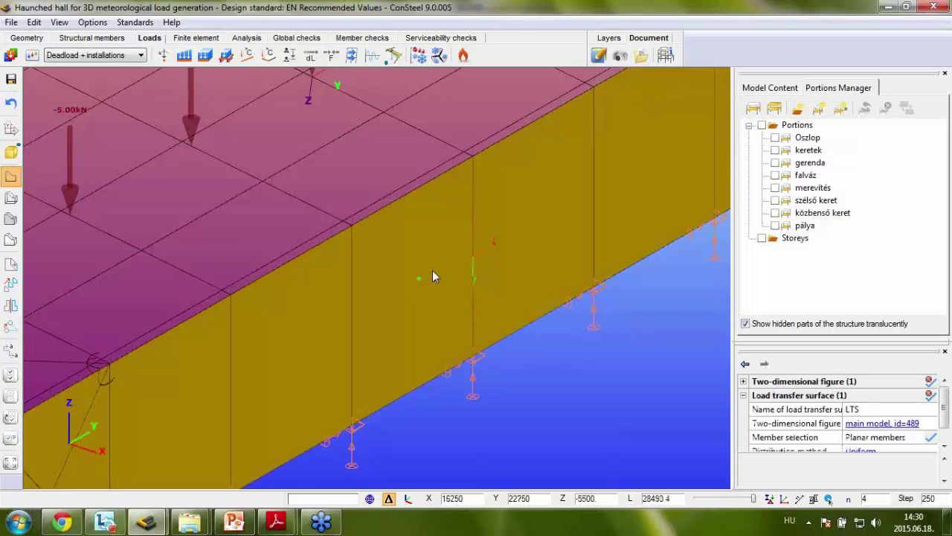
{"action": "left_click", "coordinate": [89, 38]}
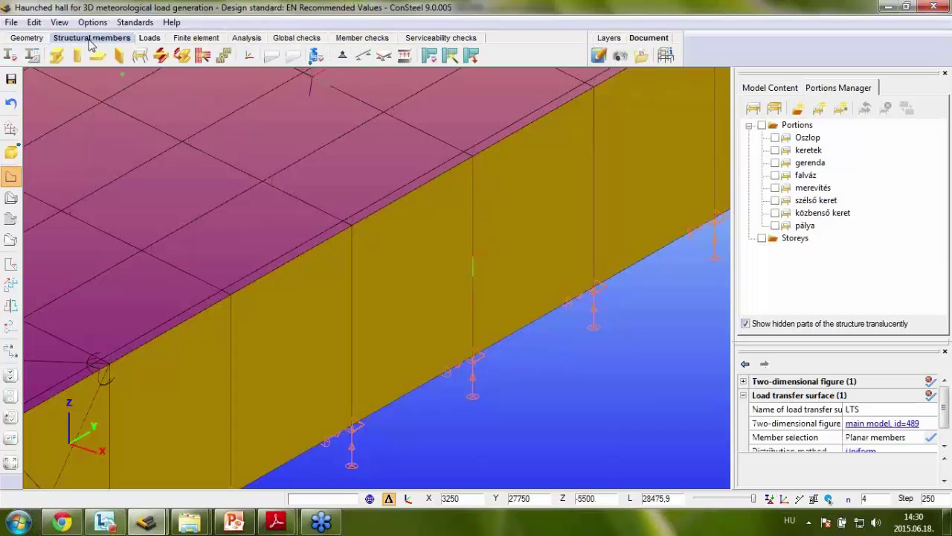
{"action": "left_click", "coordinate": [249, 57]}
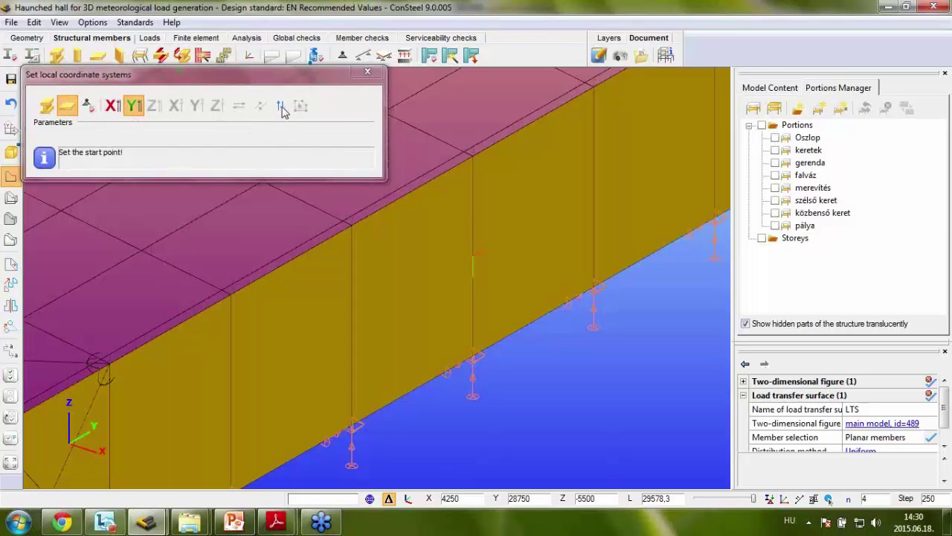
{"action": "left_click", "coordinate": [281, 107]}
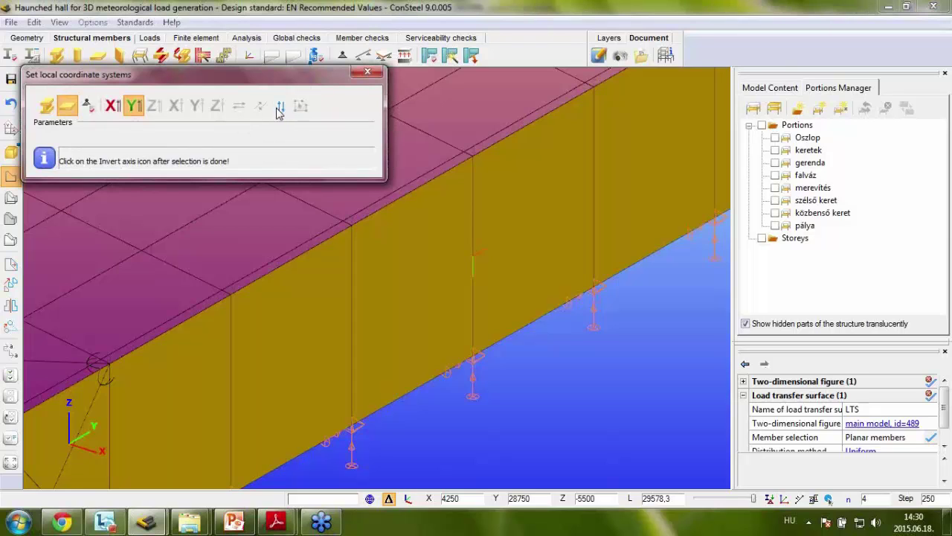
{"action": "left_click", "coordinate": [367, 72]}
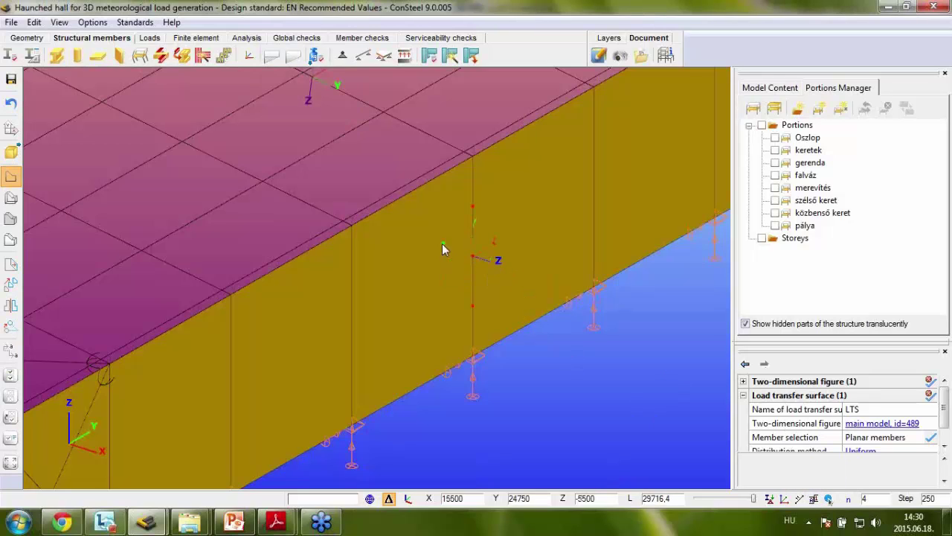
- Select only the adjoining roof slope's surface LTS 1 and invert its local axes so that Z points upward
{"action": "middle_click_drag", "start_coordinate": [308, 108], "coordinate": [392, 253]}
{"action": "key", "text": "Escape"}
{"action": "left_click", "coordinate": [387, 255]}
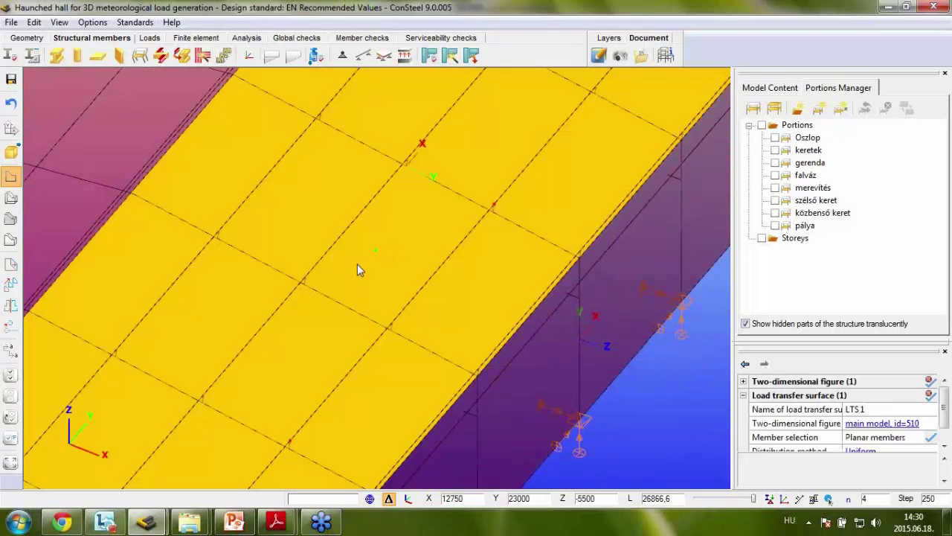
{"action": "left_click", "coordinate": [252, 63]}
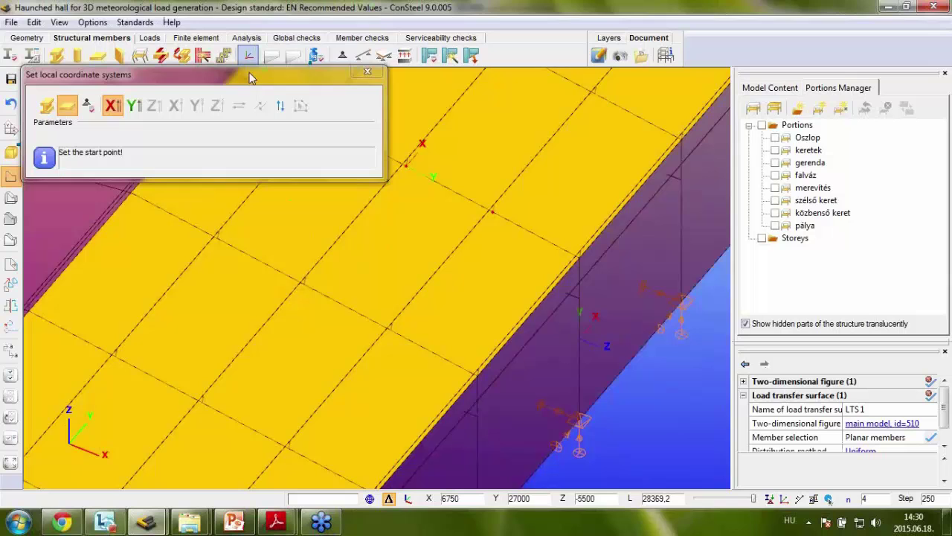
{"action": "left_click", "coordinate": [282, 110]}
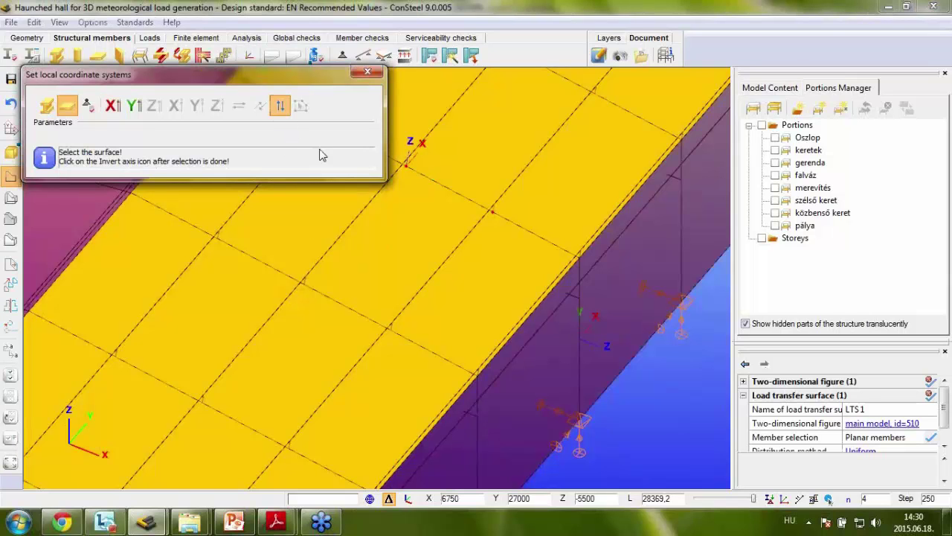
{"action": "left_click", "coordinate": [367, 72]}
- Add the opposite roof slope's surface to the selection with LTS 1 and invert the local axes of both
{"action": "middle_click_drag", "start_coordinate": [281, 158], "coordinate": [446, 240], "text": "alt"}
{"action": "scroll", "coordinate": [447, 240], "scroll_direction": "up", "scroll_amount": 3}
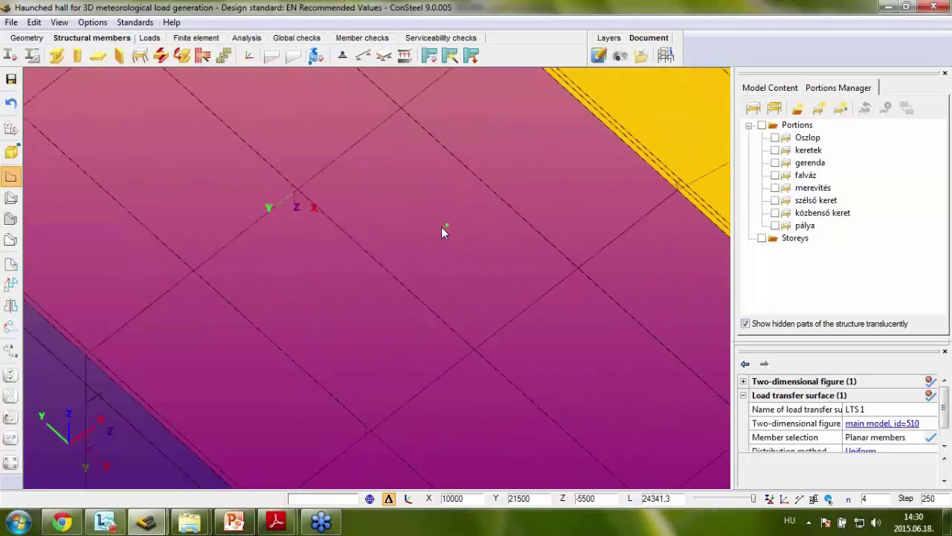
{"action": "left_click", "coordinate": [441, 227]}
{"action": "left_click", "coordinate": [248, 56]}
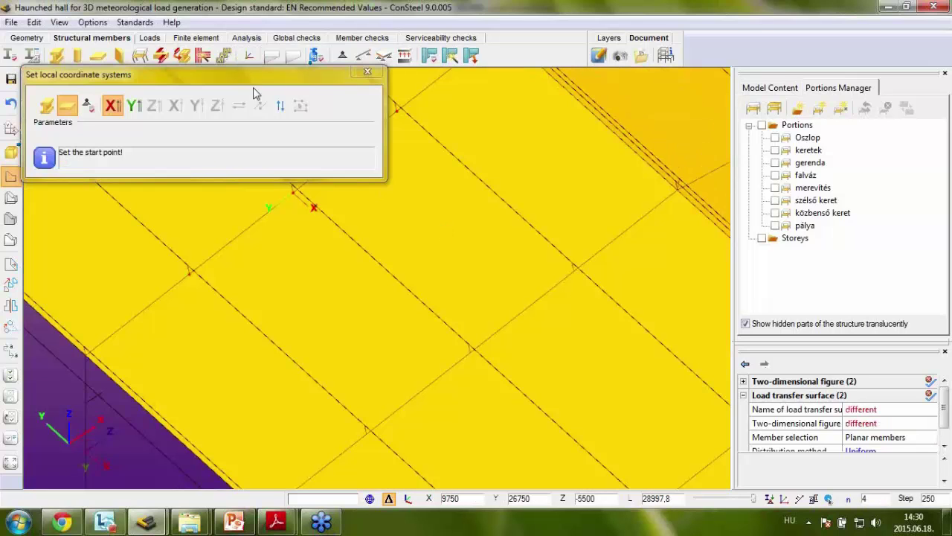
{"action": "left_click", "coordinate": [280, 106]}
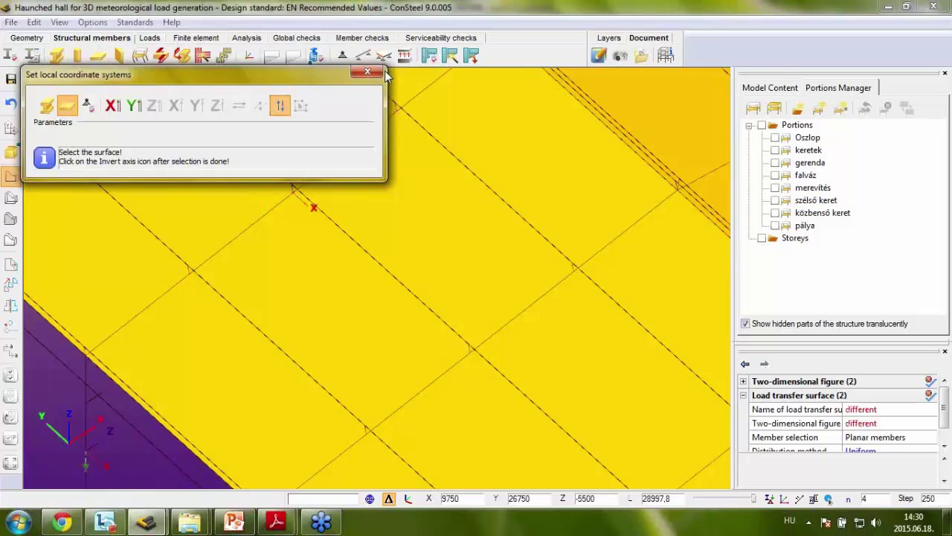
{"action": "left_click", "coordinate": [366, 73]}
- Select the opposite long side wall's surface LTS 3 and invert its local axes so that Z points outward
{"action": "scroll", "coordinate": [326, 188], "scroll_direction": "down", "scroll_amount": 3}
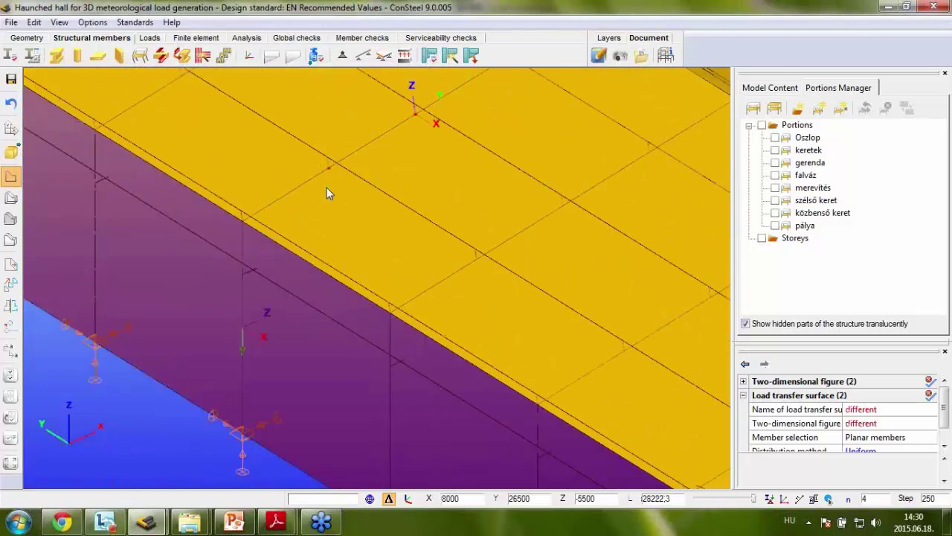
{"action": "middle_click_drag", "start_coordinate": [274, 321], "coordinate": [457, 259]}
{"action": "left_click", "coordinate": [457, 256]}
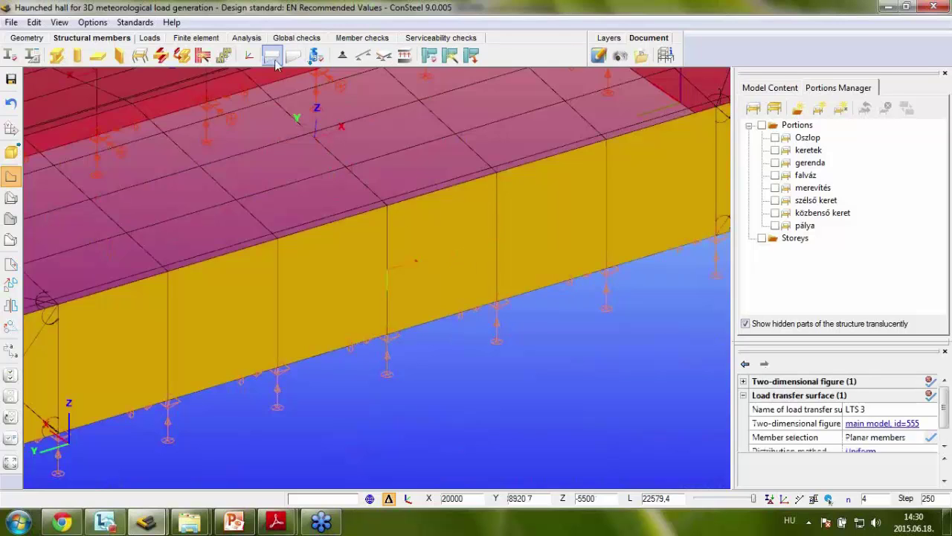
{"action": "left_click", "coordinate": [249, 56]}
{"action": "left_click", "coordinate": [279, 105]}
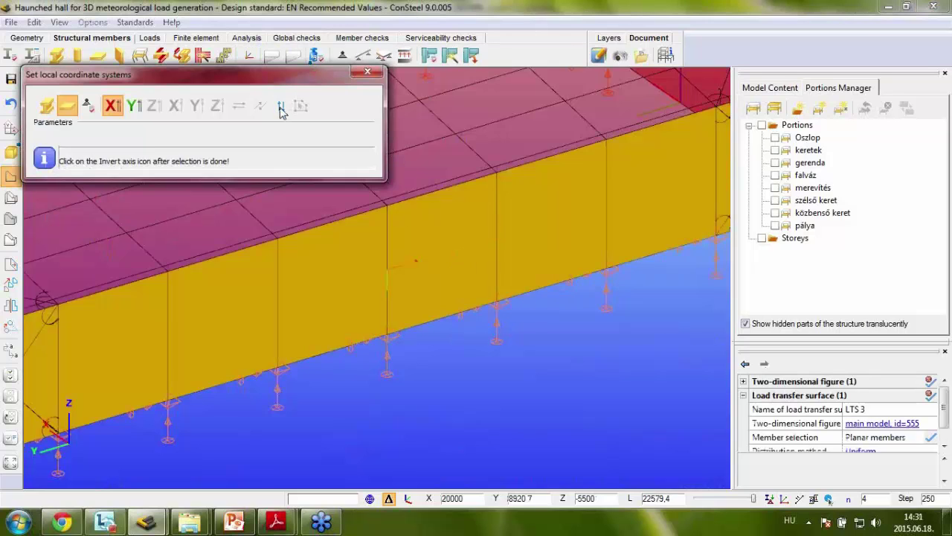
{"action": "left_click", "coordinate": [367, 71]}
- Add the roof slope whose local Z axis points downward to the selected LTS 3 and invert both surfaces' axes
{"action": "scroll", "coordinate": [468, 171], "scroll_direction": "down", "scroll_amount": 4}
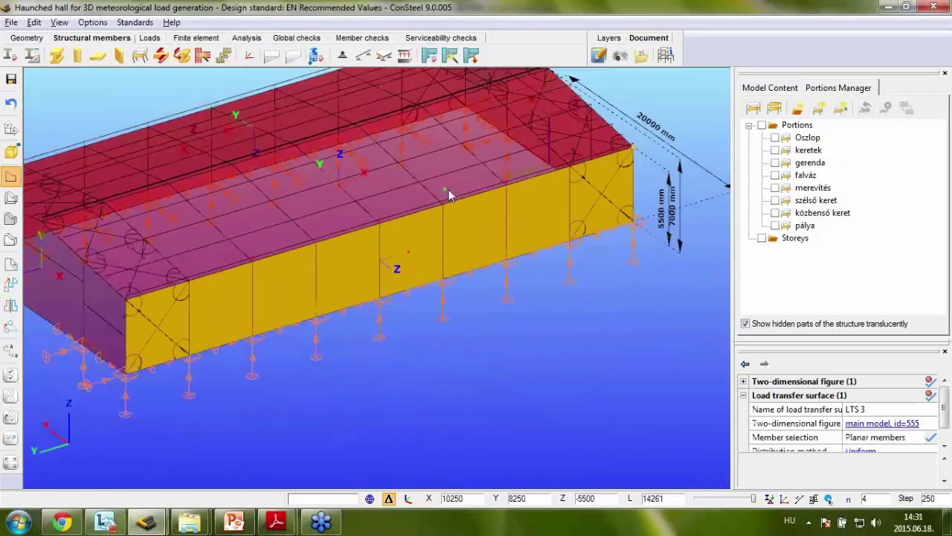
{"action": "middle_click_drag", "start_coordinate": [428, 197], "coordinate": [398, 256]}
{"action": "scroll", "coordinate": [405, 268], "scroll_direction": "up", "scroll_amount": 6}
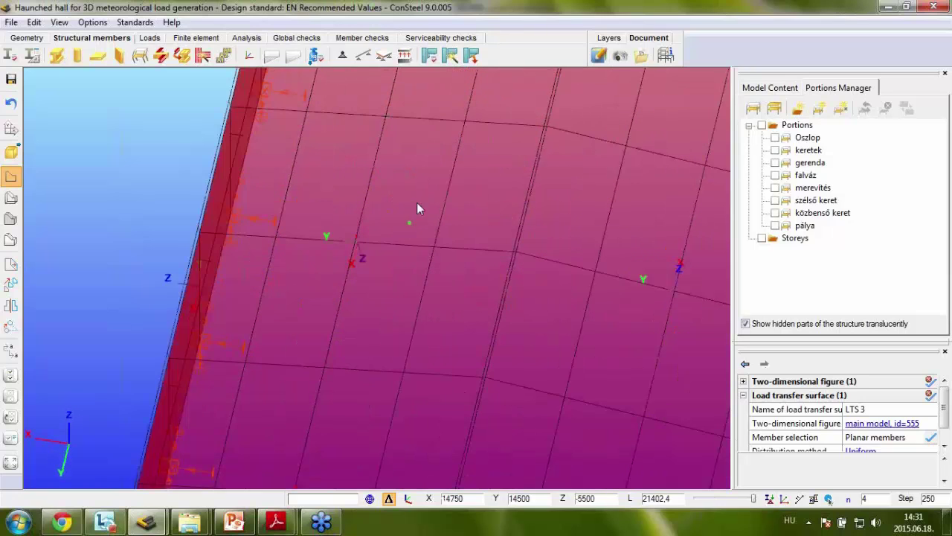
{"action": "left_click", "coordinate": [417, 199]}
{"action": "left_click", "coordinate": [250, 55]}
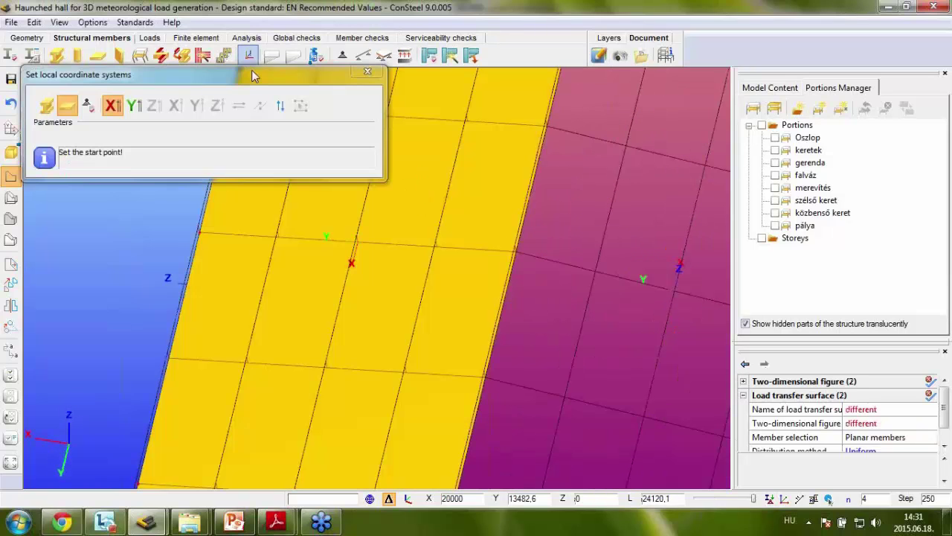
{"action": "left_click", "coordinate": [281, 106]}
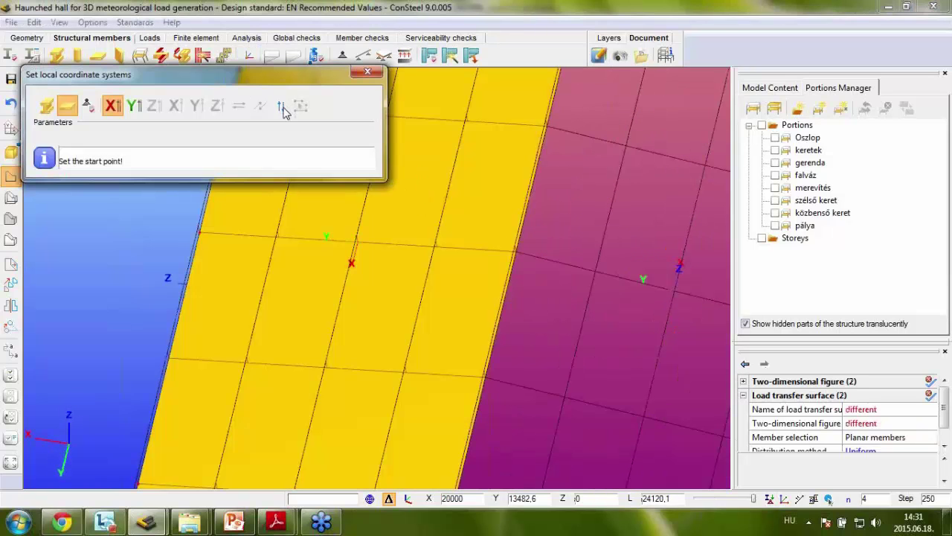
{"action": "left_click", "coordinate": [367, 71]}
- Clear the selection, select only the side wall surface LTS 3, and invert its local axes again to point Z outward
{"action": "scroll", "coordinate": [414, 180], "scroll_direction": "down", "scroll_amount": 5}
{"action": "scroll", "coordinate": [414, 181], "scroll_direction": "down", "scroll_amount": 2}
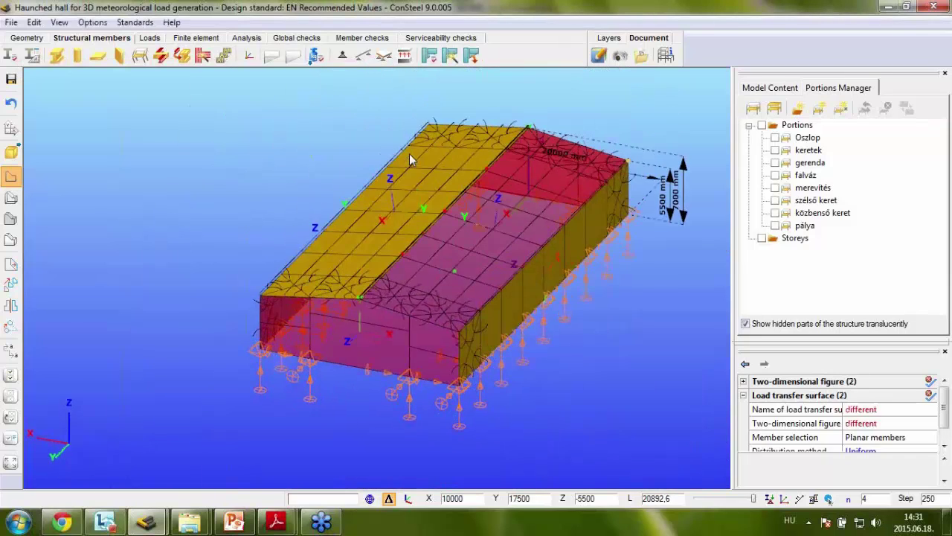
{"action": "middle_click_drag", "start_coordinate": [409, 156], "coordinate": [414, 226]}
{"action": "key", "text": "Escape"}
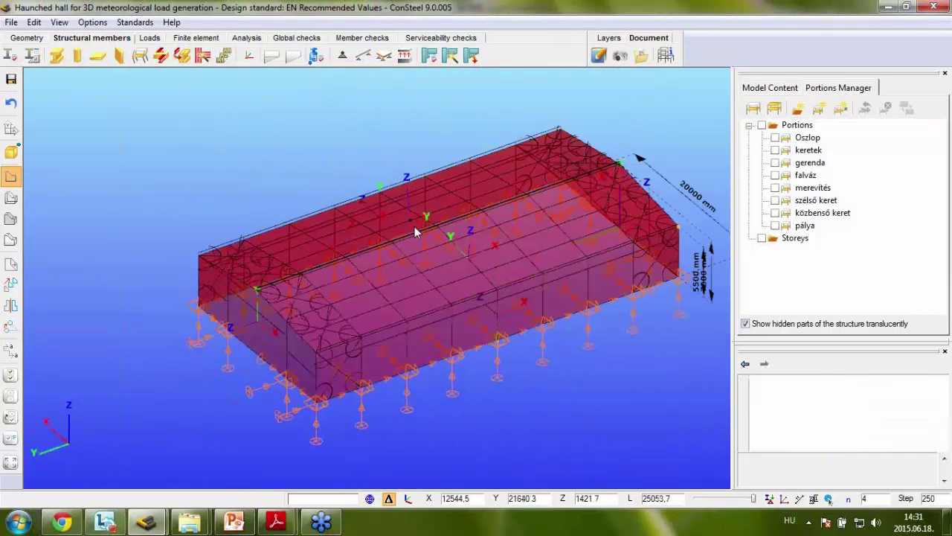
{"action": "scroll", "coordinate": [497, 349], "scroll_direction": "up", "scroll_amount": 4}
{"action": "left_click", "coordinate": [441, 319]}
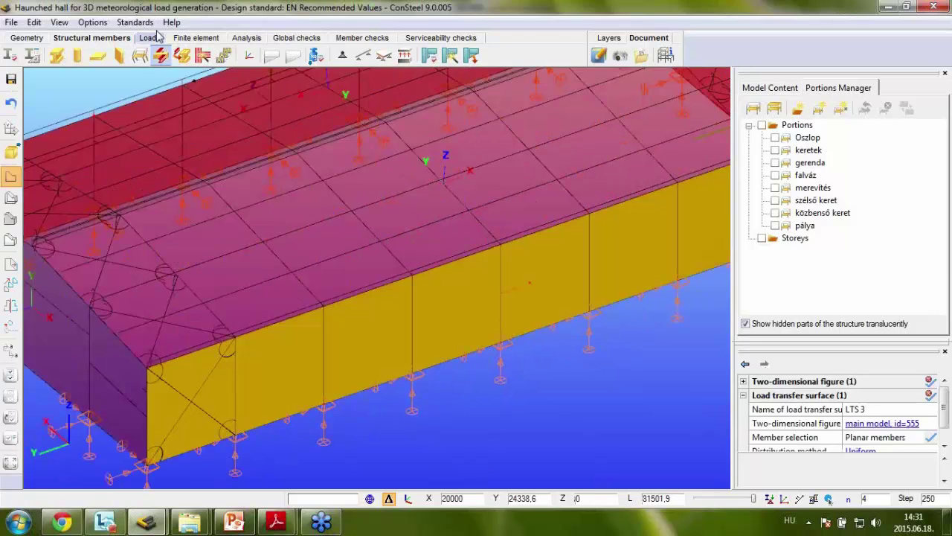
{"action": "left_click", "coordinate": [249, 55]}
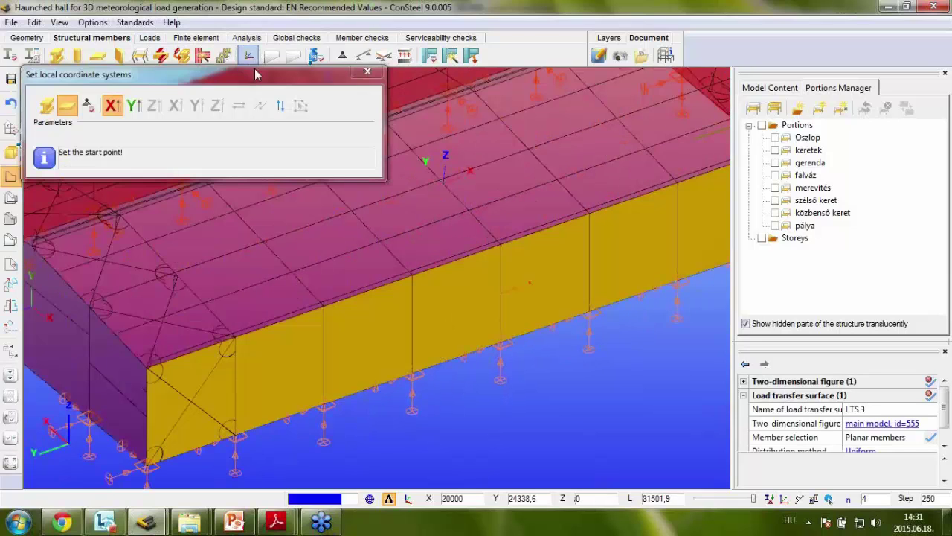
{"action": "left_click", "coordinate": [281, 108]}
{"action": "left_click", "coordinate": [367, 71]}
{"action": "scroll", "coordinate": [296, 190], "scroll_direction": "down", "scroll_amount": 5}
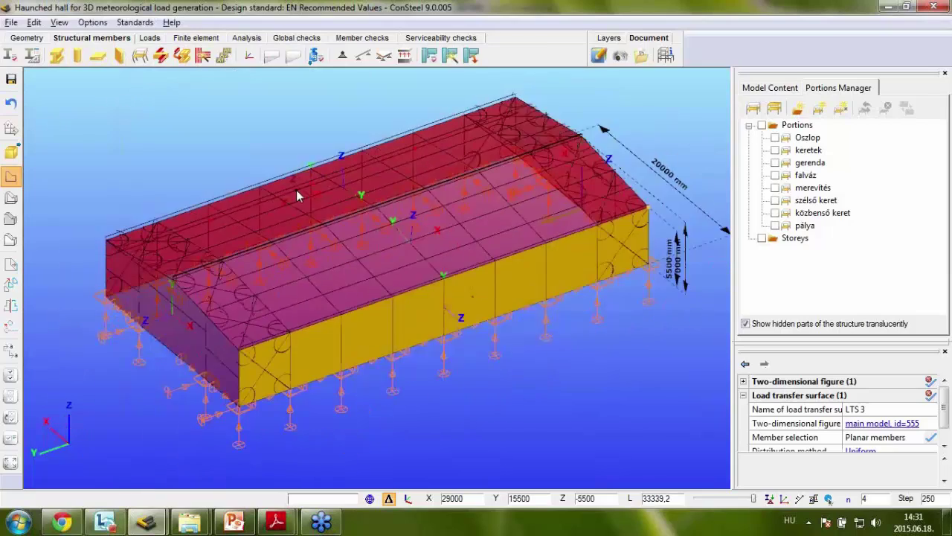
- Deselect the wall, return to load definition, and reduce the display size of the symbols to about half
{"action": "middle_click_drag", "start_coordinate": [297, 190], "coordinate": [415, 138]}
{"action": "key", "text": "Escape"}
{"action": "left_click", "coordinate": [148, 38]}
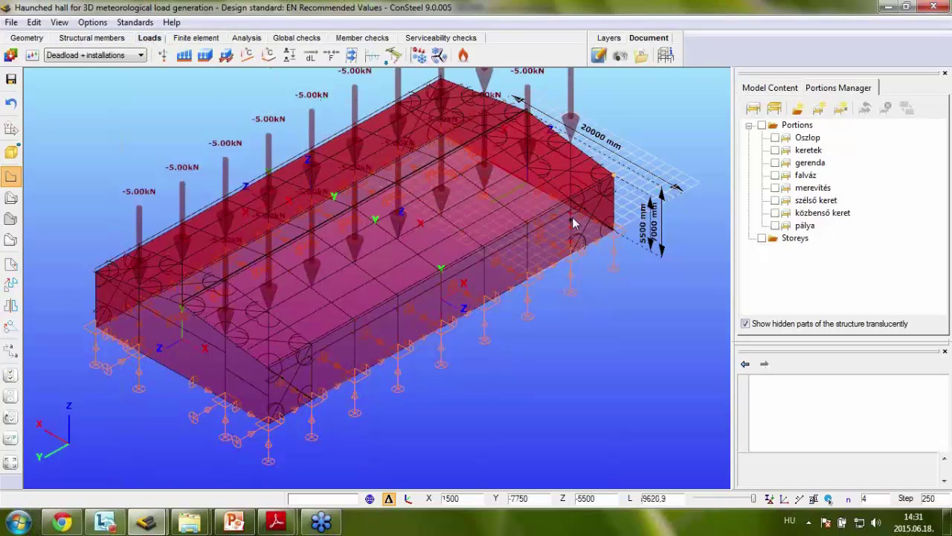
{"action": "left_click", "coordinate": [419, 55]}
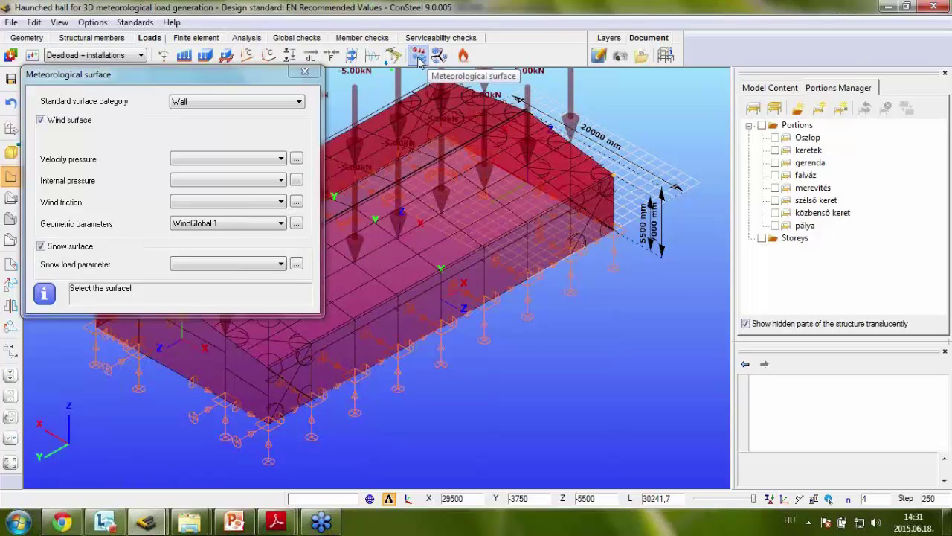
{"action": "left_click", "coordinate": [304, 71]}
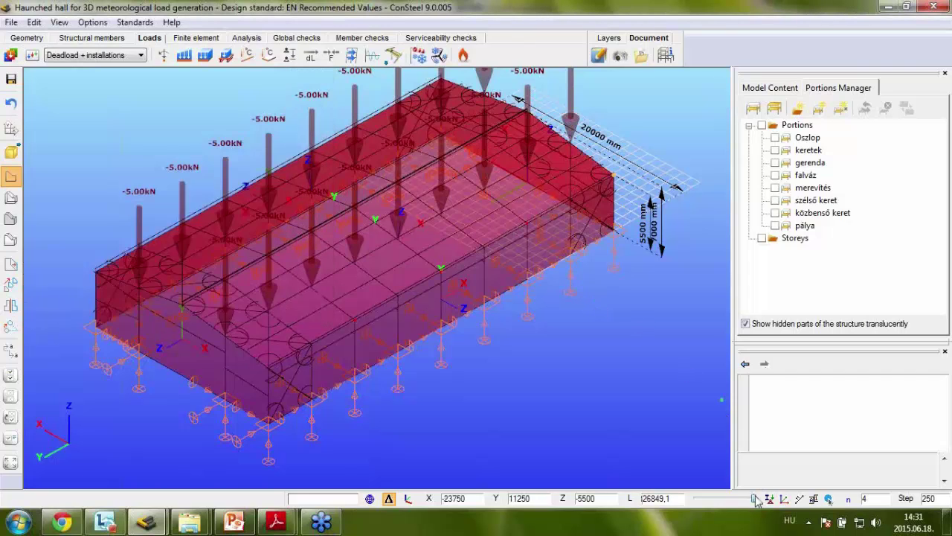
{"action": "left_click_drag", "start_coordinate": [757, 501], "coordinate": [727, 502]}
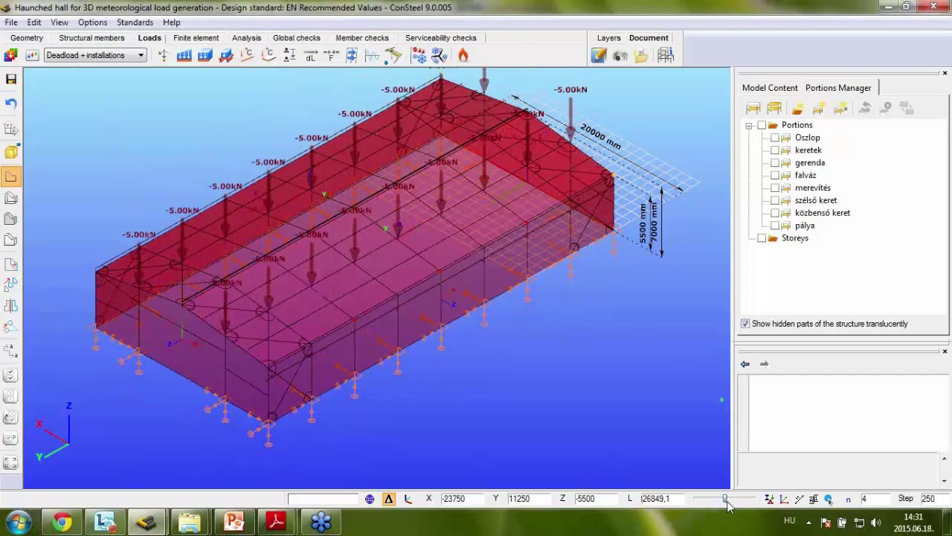
- Start a meteorological surface definition and set its basic wind velocity to 24 m/s from Hungary's zone on the Europe wind map
{"action": "left_click", "coordinate": [419, 56]}
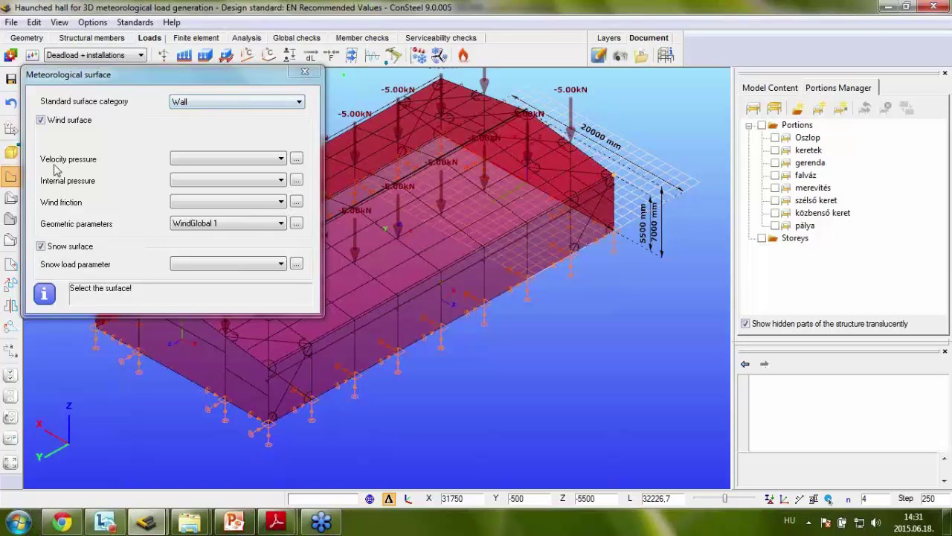
{"action": "left_click", "coordinate": [295, 160]}
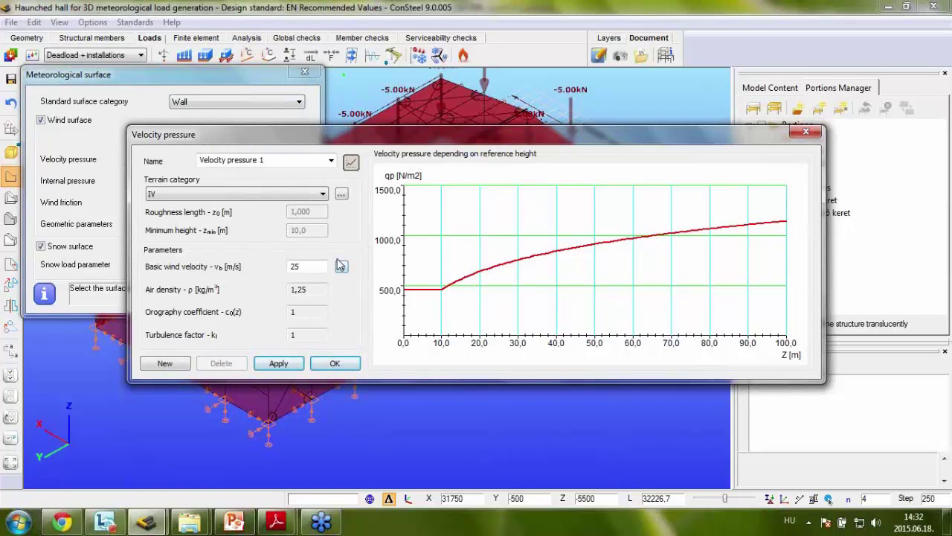
{"action": "left_click", "coordinate": [341, 268]}
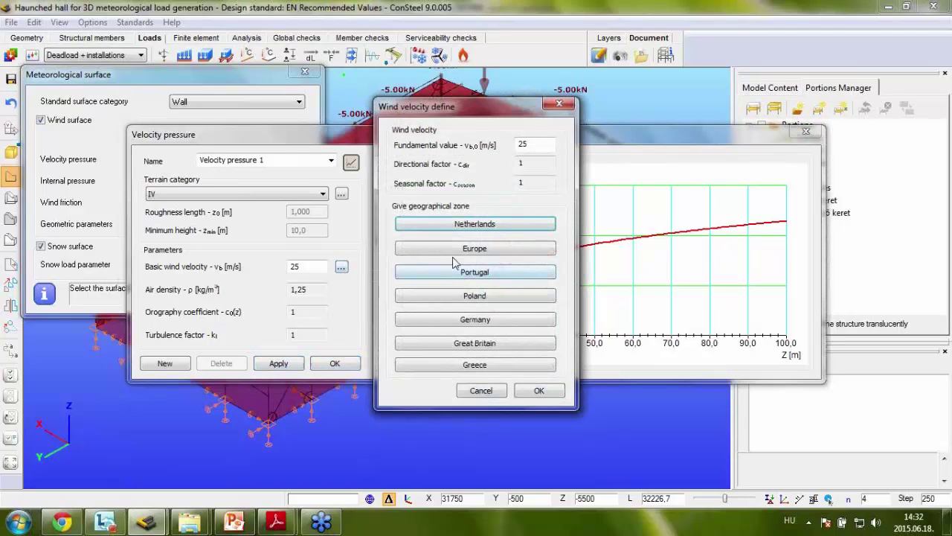
{"action": "left_click", "coordinate": [483, 249]}
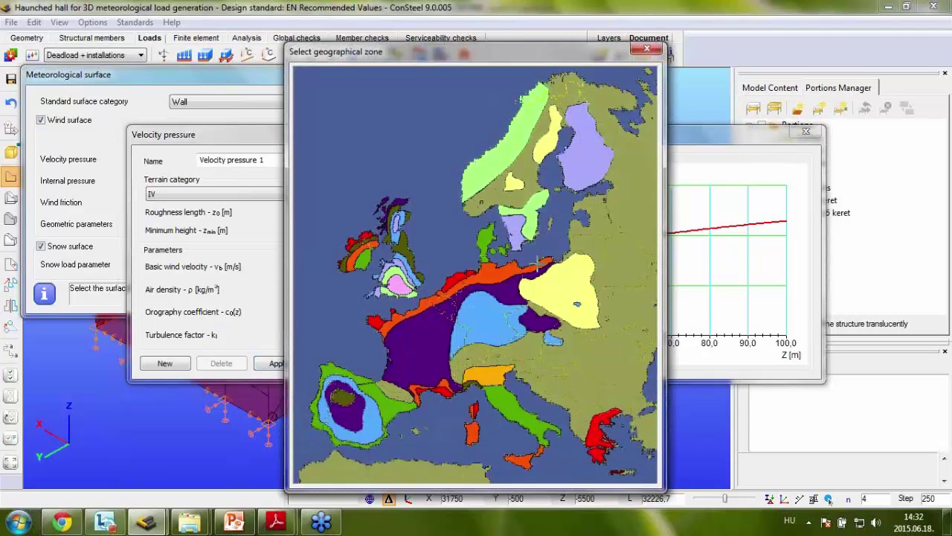
{"action": "left_click", "coordinate": [560, 347]}
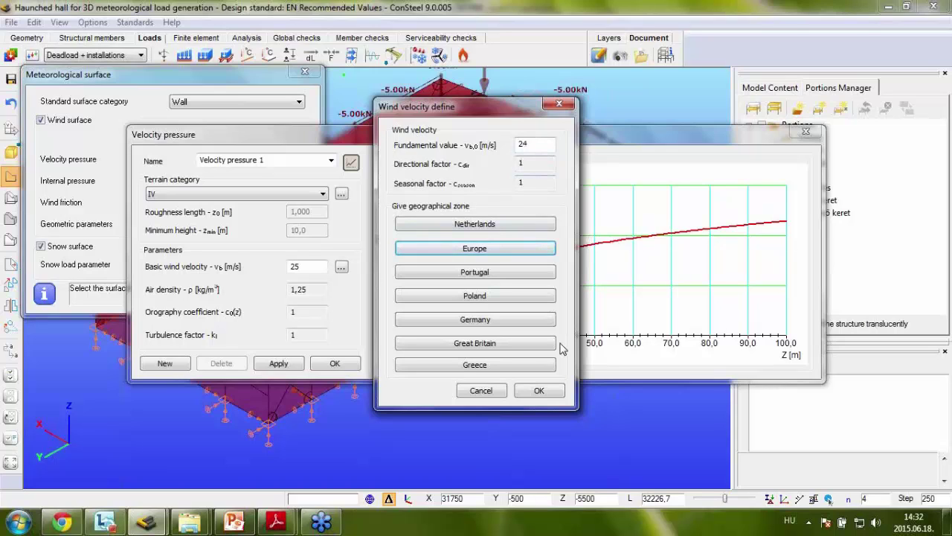
{"action": "left_click", "coordinate": [541, 391]}
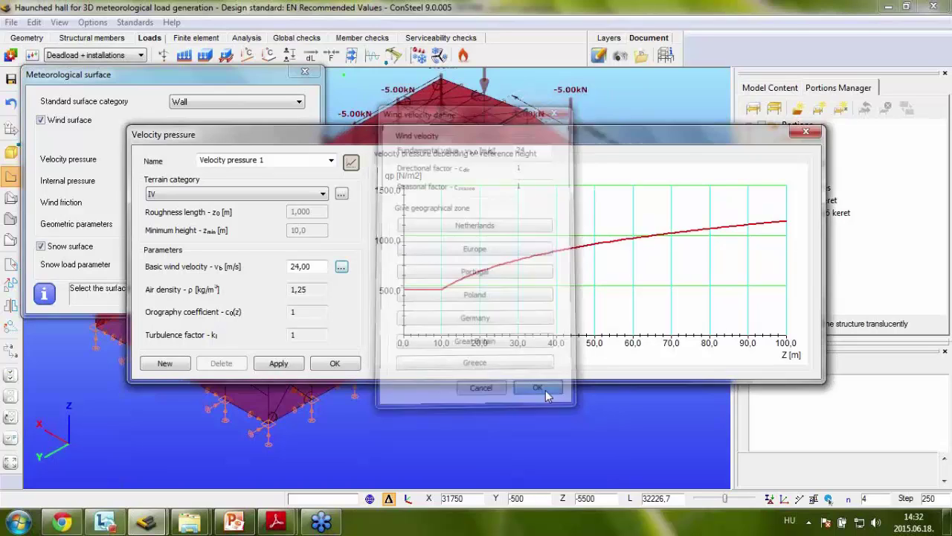
- Assign terrain category III to Velocity pressure 1 and accept the velocity pressure definition
{"action": "left_click", "coordinate": [303, 196]}
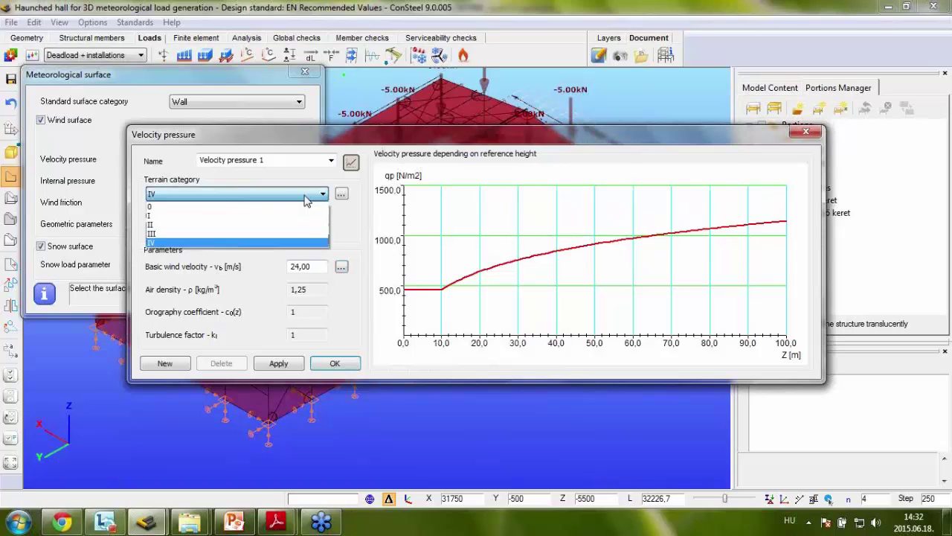
{"action": "left_click", "coordinate": [161, 235]}
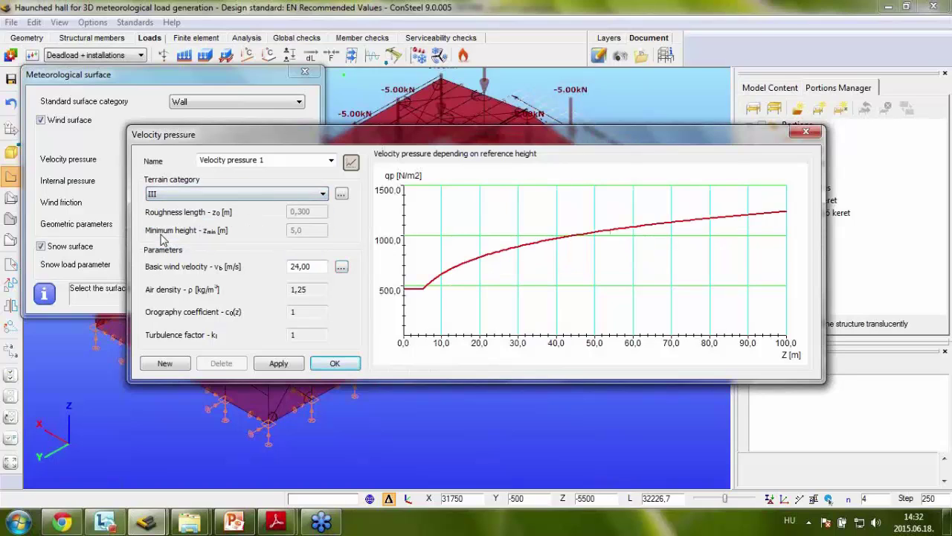
{"action": "left_click", "coordinate": [344, 365]}
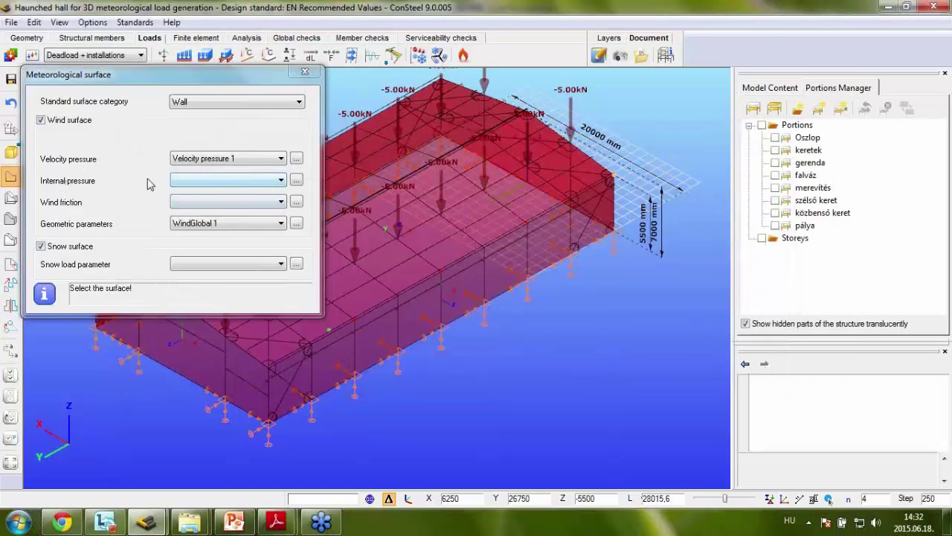
- Open the internal pressure definition and place its window clear of the meteorological surface settings
{"action": "left_click", "coordinate": [296, 180]}
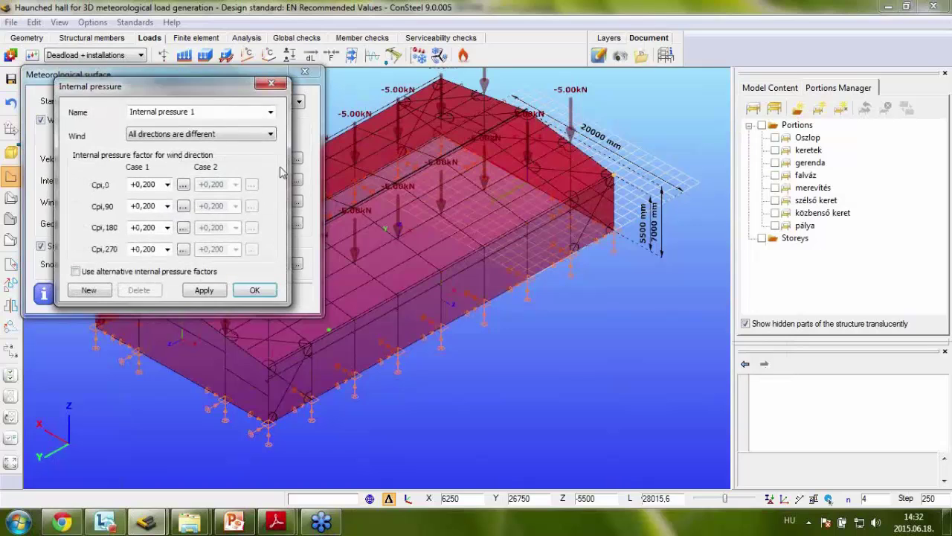
{"action": "left_click_drag", "start_coordinate": [272, 87], "coordinate": [489, 94]}
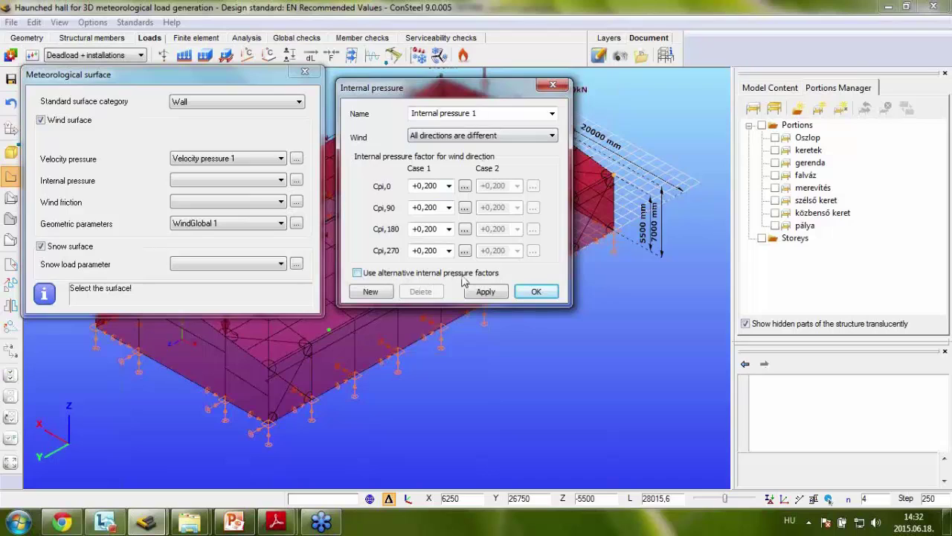
- Try alternative internal pressure factors with a Case 2 Cpi,0 of -0,300, and switch the alternative factors off again
{"action": "left_click", "coordinate": [357, 273]}
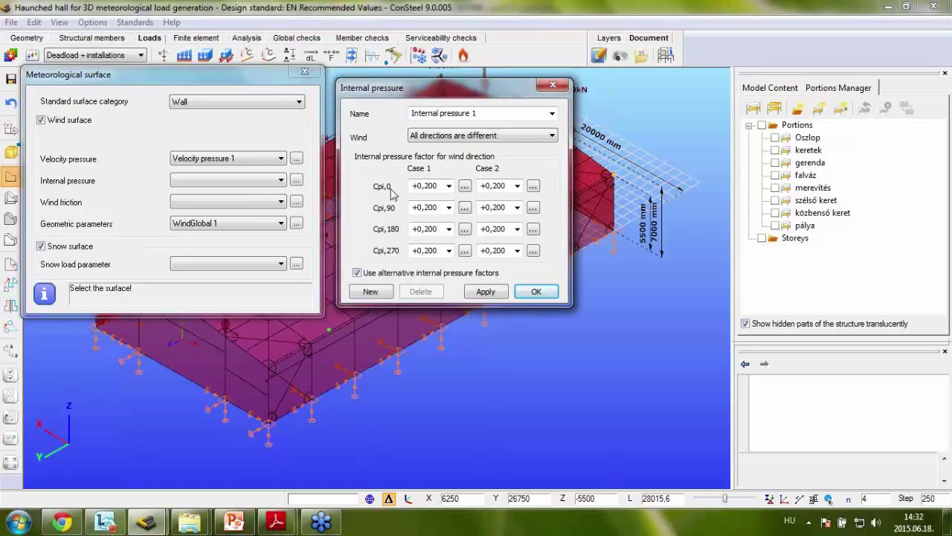
{"action": "left_click", "coordinate": [517, 186]}
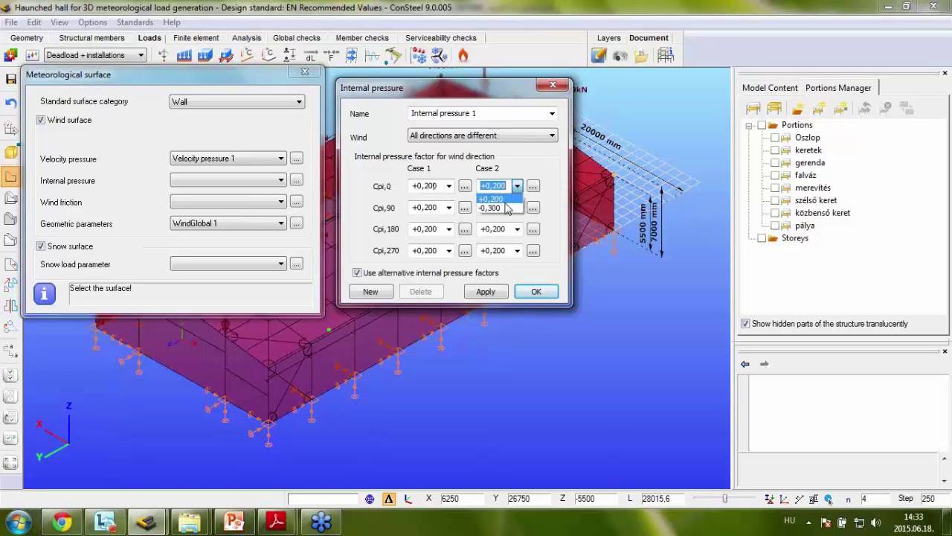
{"action": "left_click", "coordinate": [502, 209]}
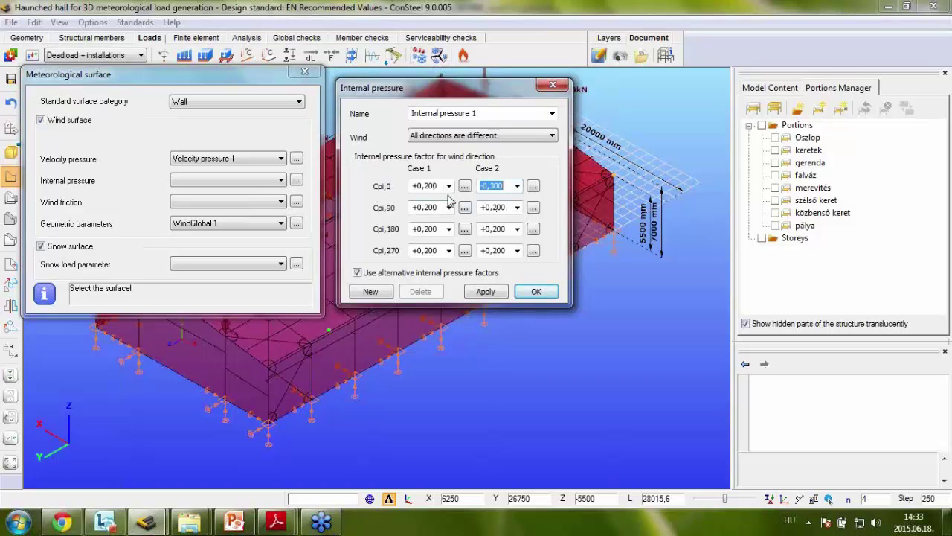
{"action": "left_click", "coordinate": [365, 273]}
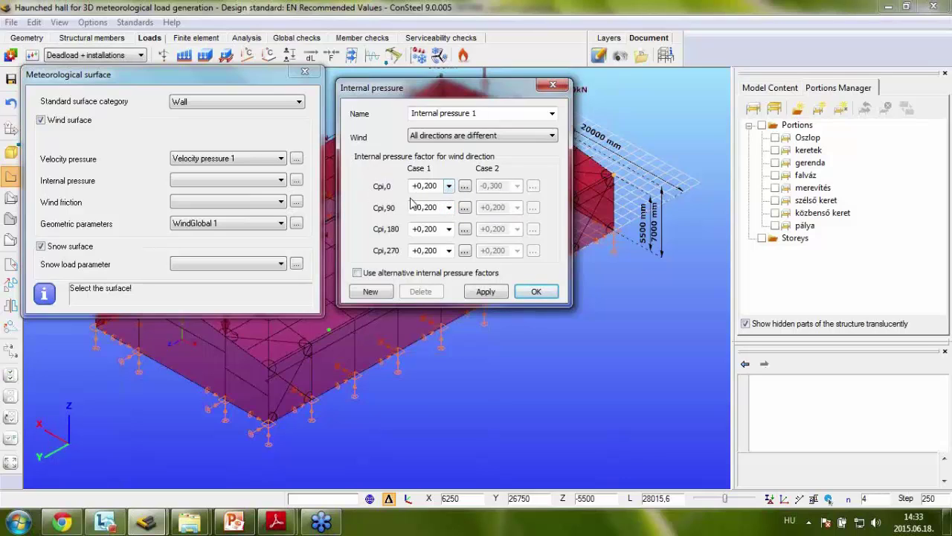
- Set the Case 1 internal pressure factors Cpi,90 and Cpi,270 to -0,300, keep Cpi,180 at +0,200, and accept Internal pressure 1
{"action": "left_click", "coordinate": [448, 208]}
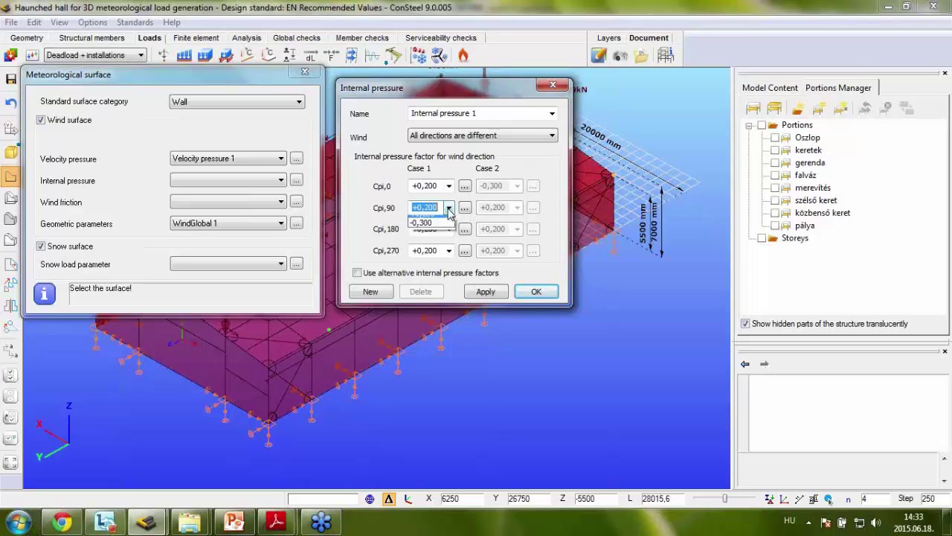
{"action": "left_click", "coordinate": [433, 230]}
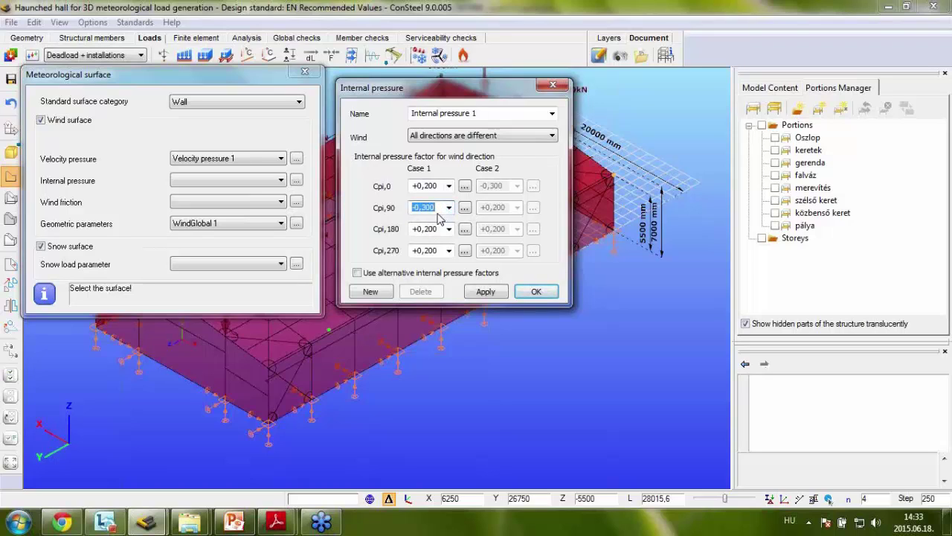
{"action": "left_click", "coordinate": [449, 229]}
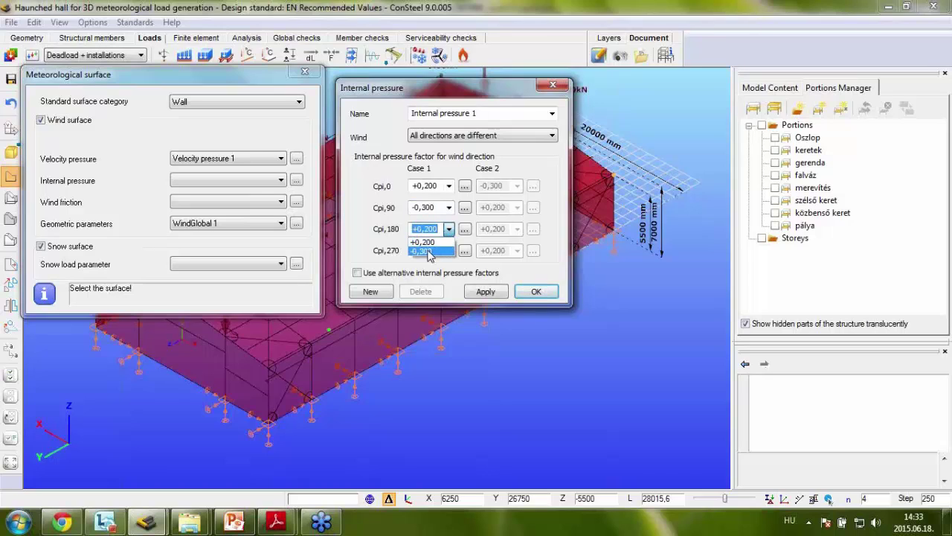
{"action": "left_click", "coordinate": [449, 230]}
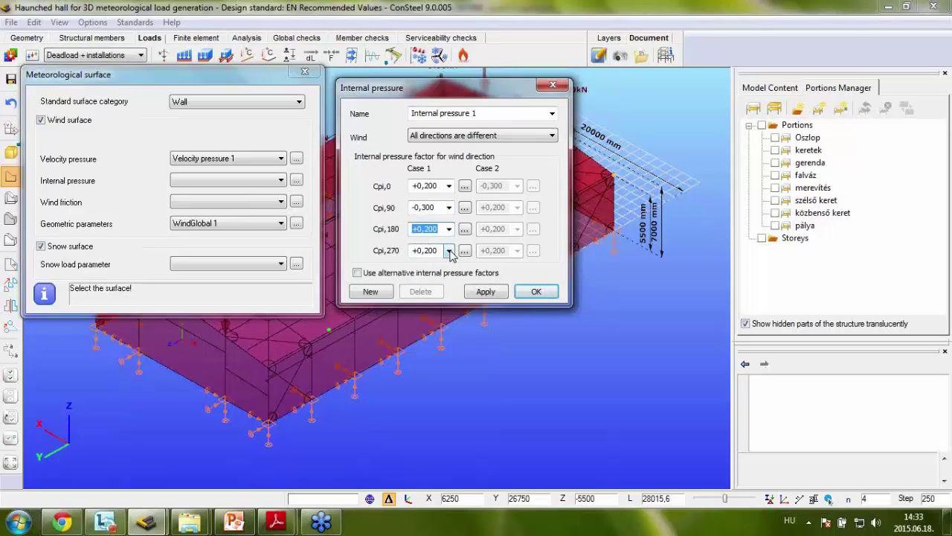
{"action": "left_click", "coordinate": [449, 250]}
{"action": "left_click", "coordinate": [436, 273]}
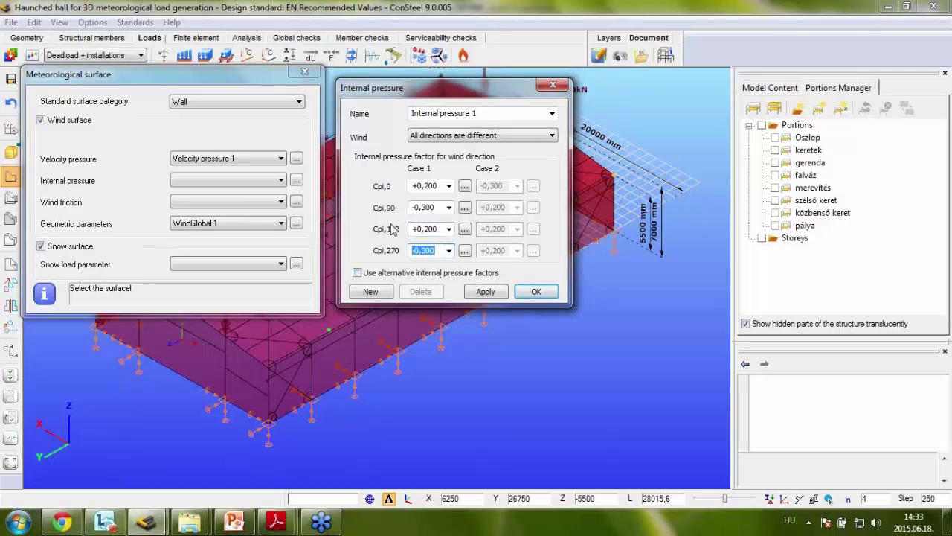
{"action": "left_click", "coordinate": [542, 294]}
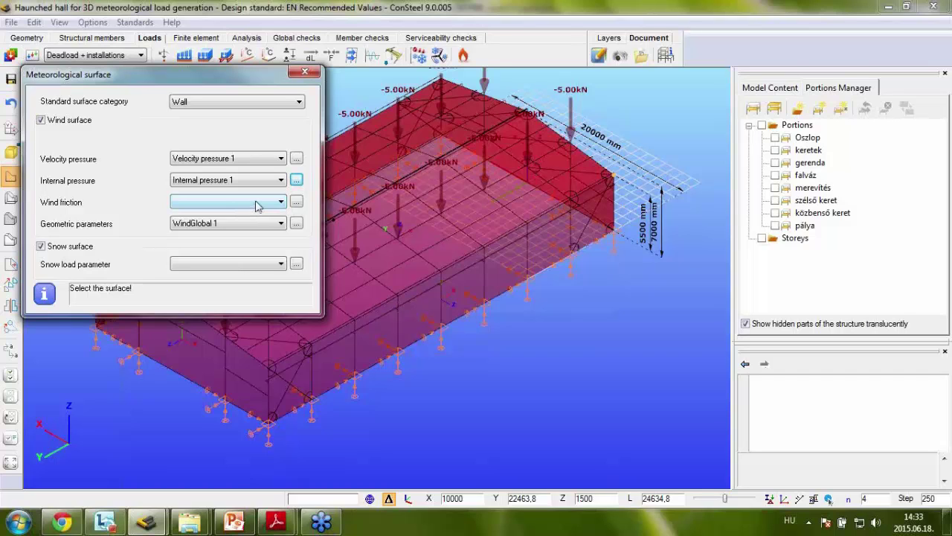
- Define Wind friction 1 with the Very rough surface type (ripples, ribs, folds) and accept it
{"action": "left_click", "coordinate": [296, 202]}
{"action": "left_click_drag", "start_coordinate": [149, 93], "coordinate": [446, 100]}
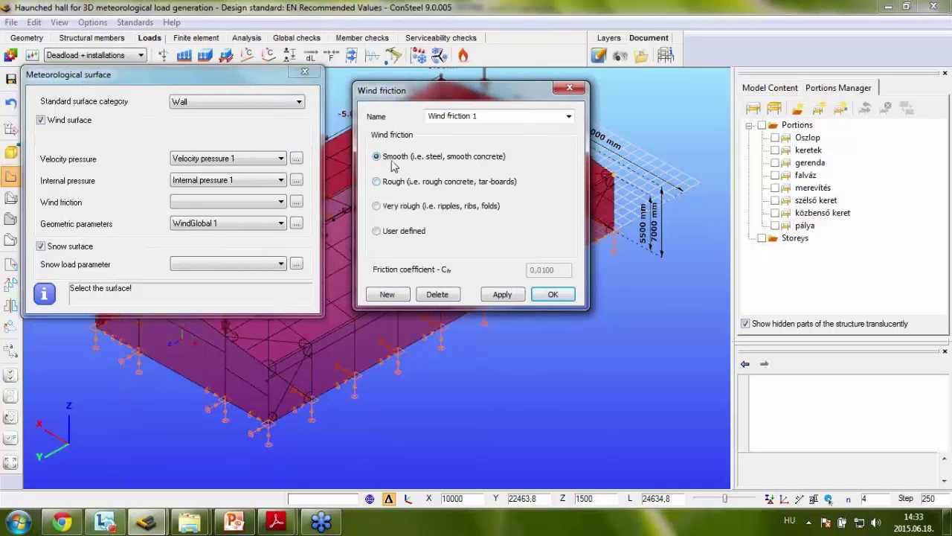
{"action": "left_click_drag", "start_coordinate": [407, 90], "coordinate": [642, 72]}
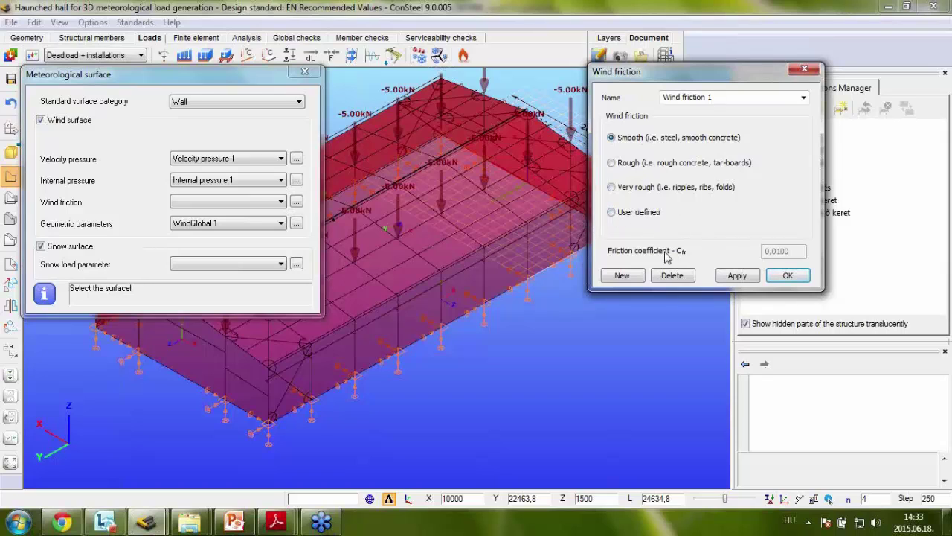
{"action": "left_click", "coordinate": [612, 213]}
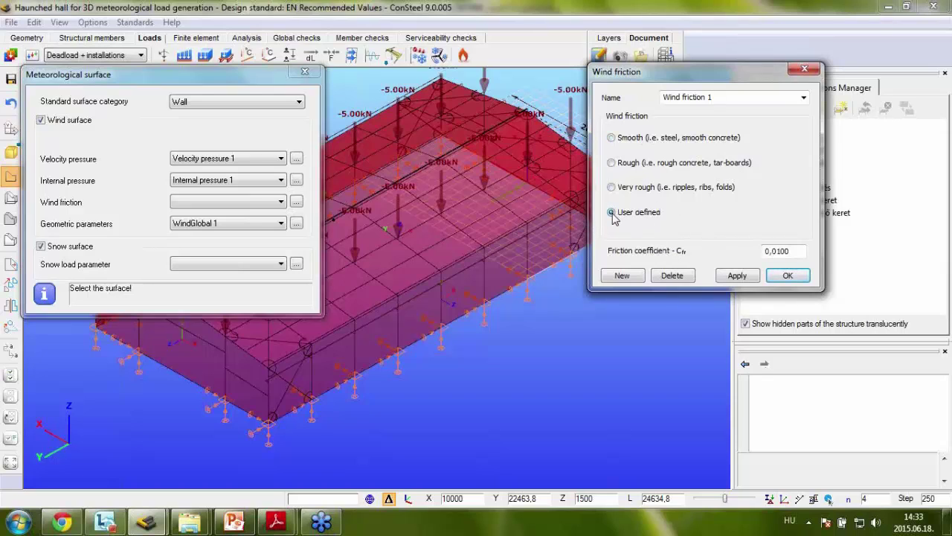
{"action": "left_click_drag", "start_coordinate": [798, 253], "coordinate": [762, 260]}
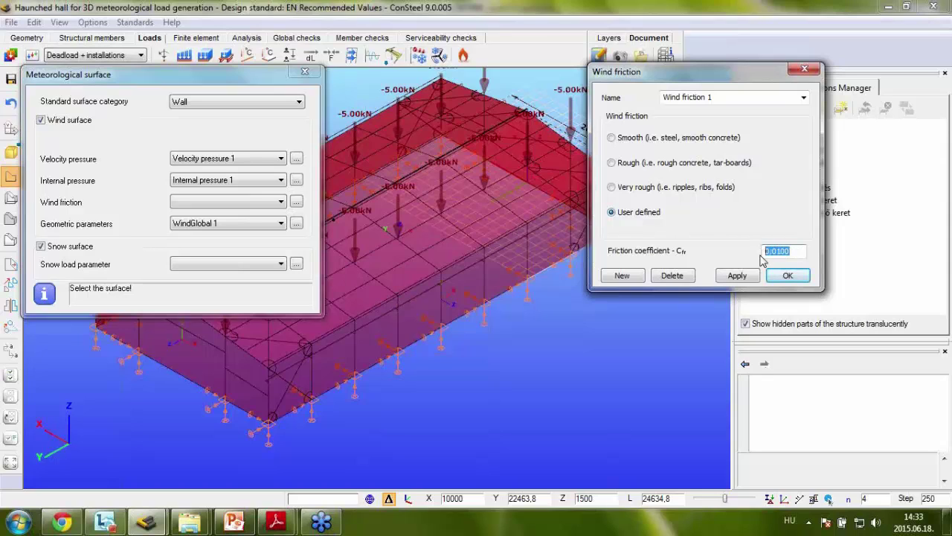
{"action": "left_click", "coordinate": [612, 188]}
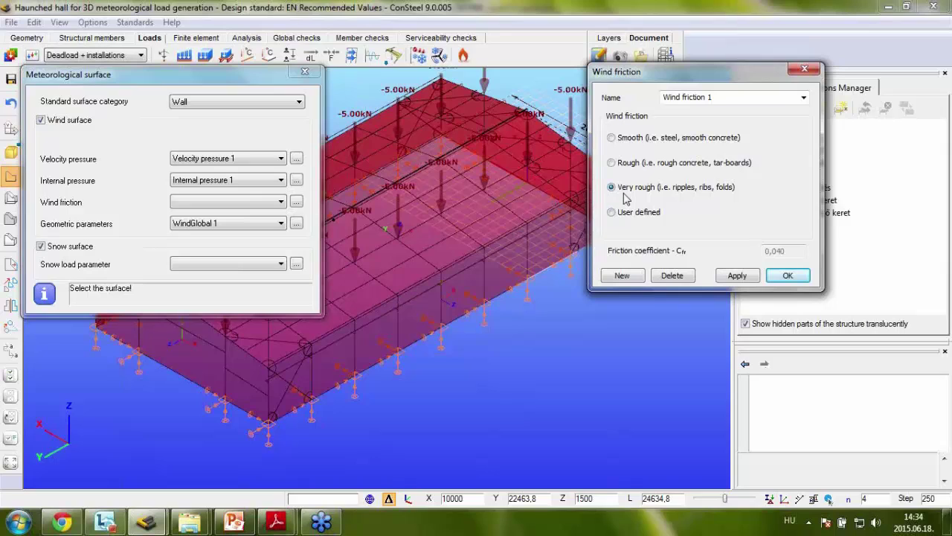
{"action": "left_click", "coordinate": [785, 277]}
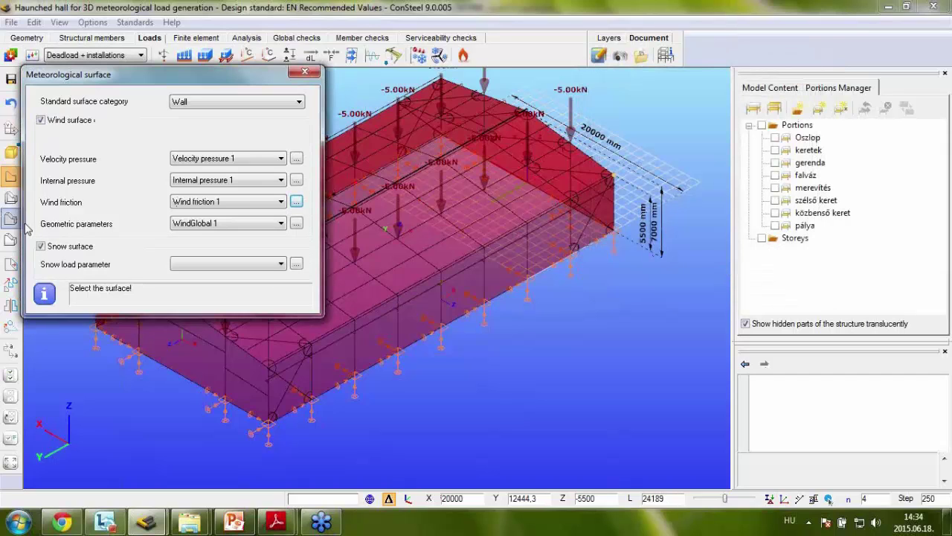
- Check the WindGlobal 1 geometric parameters and accept them with +X as the basic wind direction
{"action": "left_click", "coordinate": [296, 223]}
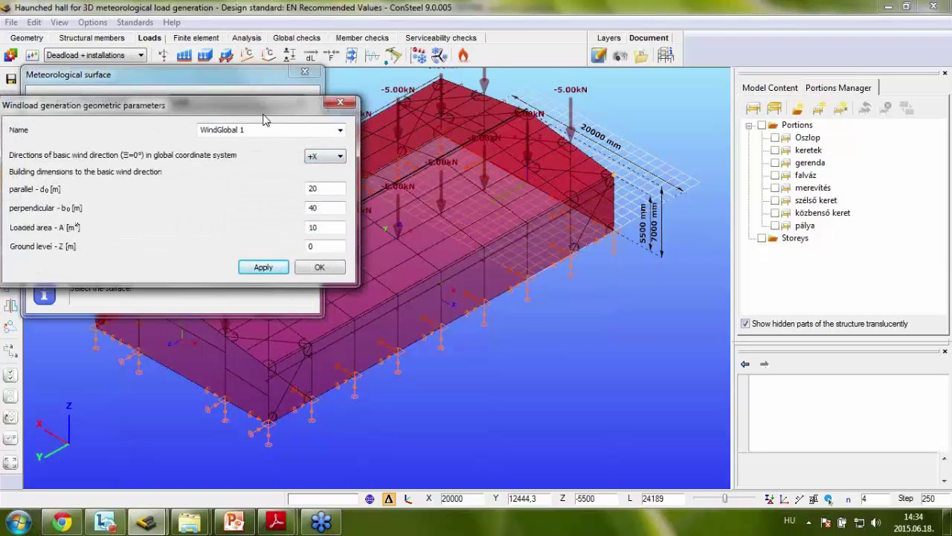
{"action": "left_click_drag", "start_coordinate": [233, 104], "coordinate": [604, 48]}
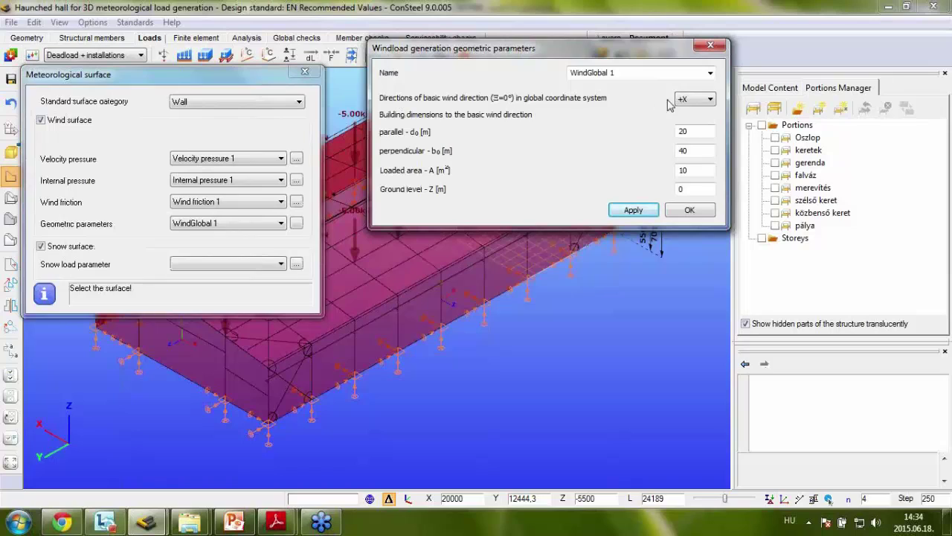
{"action": "left_click", "coordinate": [699, 99]}
{"action": "left_click", "coordinate": [689, 211]}
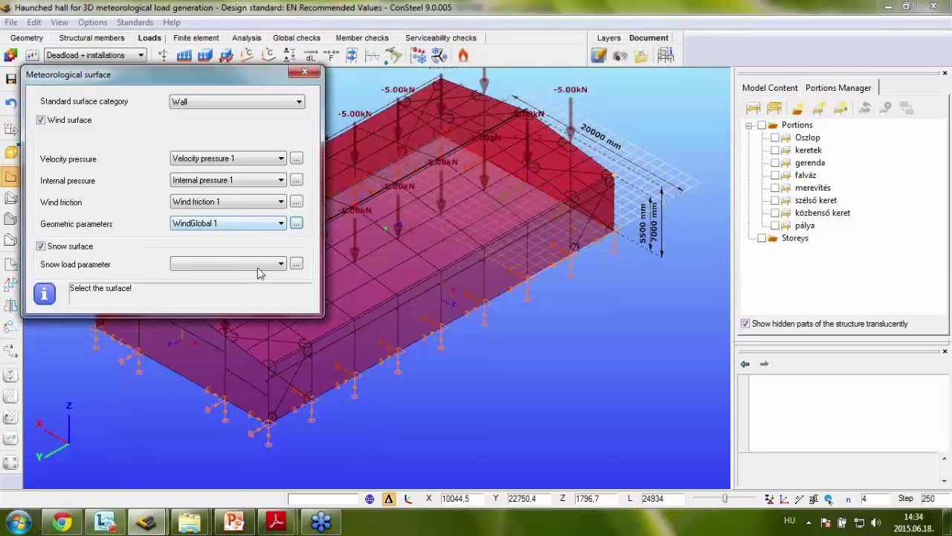
- Define Snow load parameter 1 with snow load zone 1. Zone and a wind coefficient of 1,0, and accept it
{"action": "left_click", "coordinate": [297, 264]}
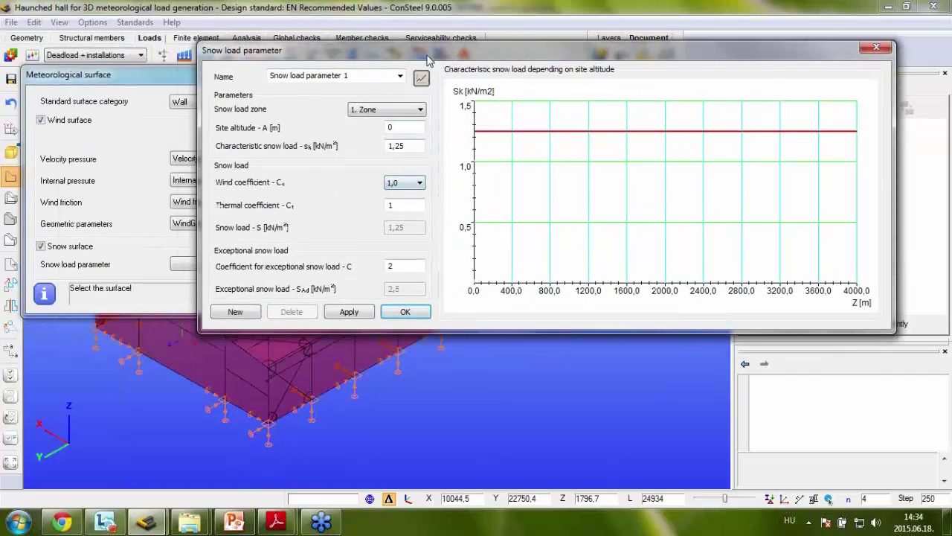
{"action": "left_click_drag", "start_coordinate": [429, 57], "coordinate": [551, 18]}
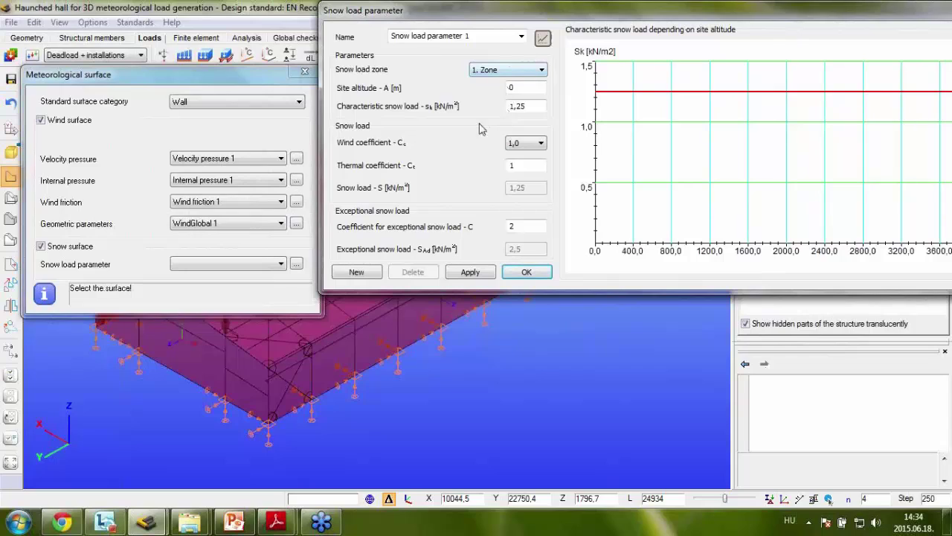
{"action": "left_click", "coordinate": [542, 144]}
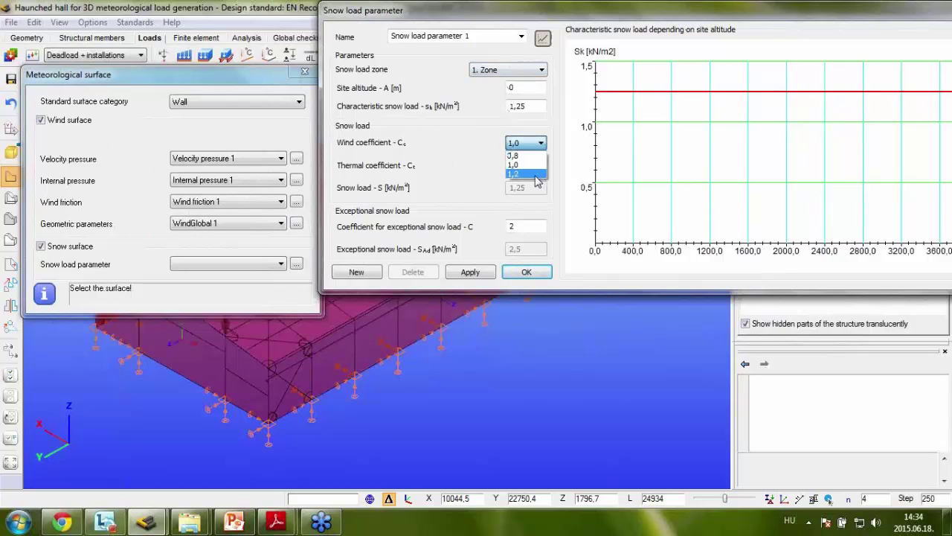
{"action": "left_click", "coordinate": [537, 145]}
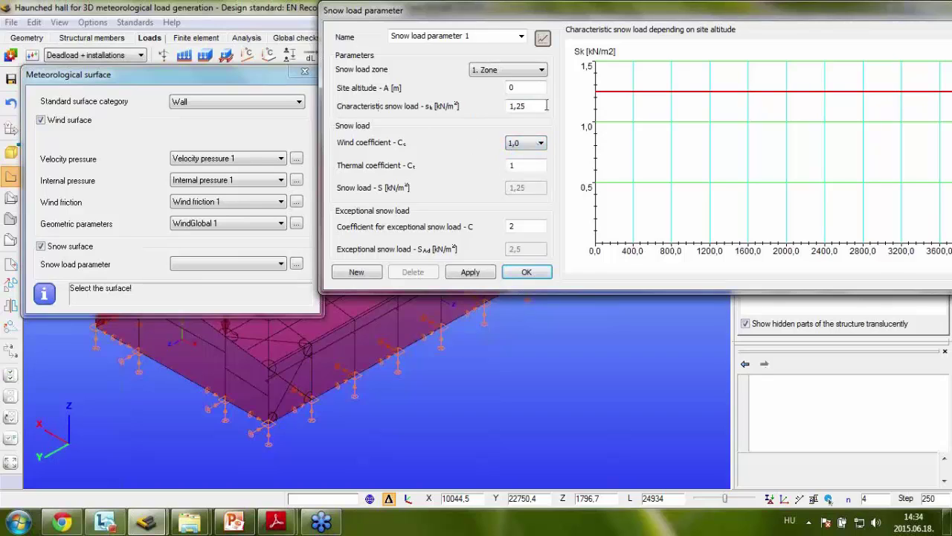
{"action": "left_click", "coordinate": [524, 71]}
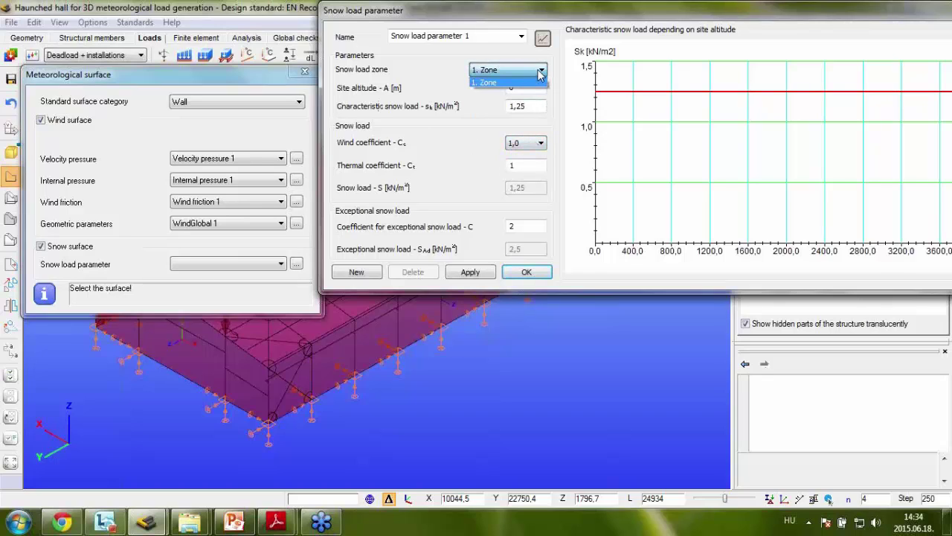
{"action": "left_click", "coordinate": [540, 70]}
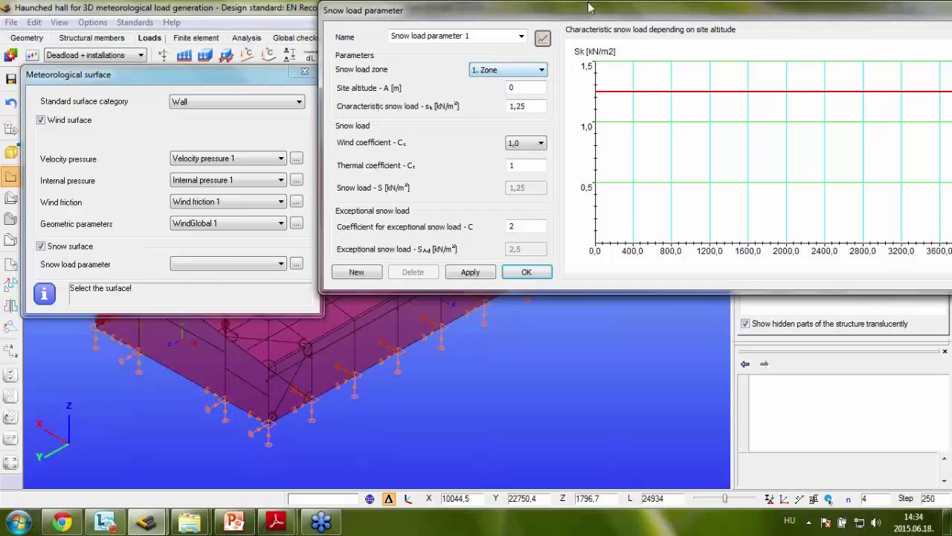
{"action": "left_click_drag", "start_coordinate": [581, 12], "coordinate": [446, 44]}
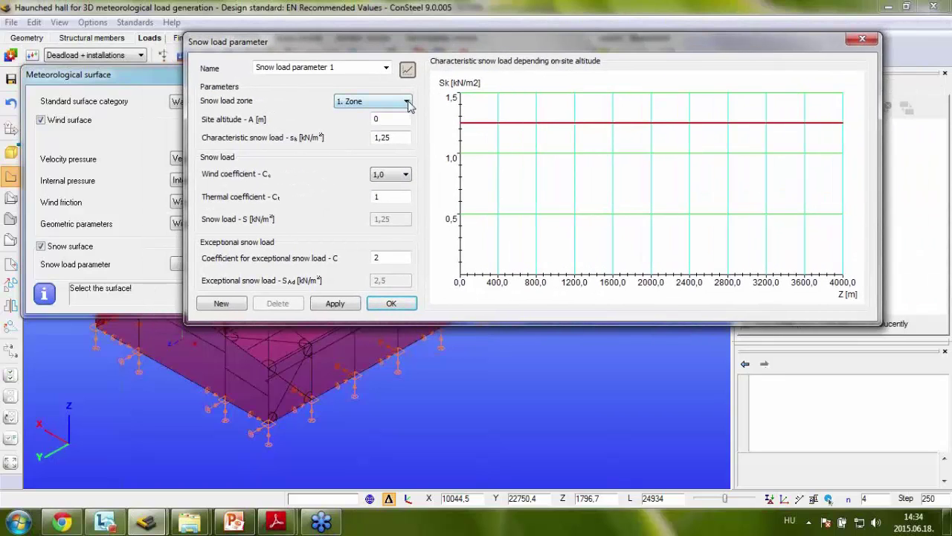
{"action": "left_click", "coordinate": [392, 304]}
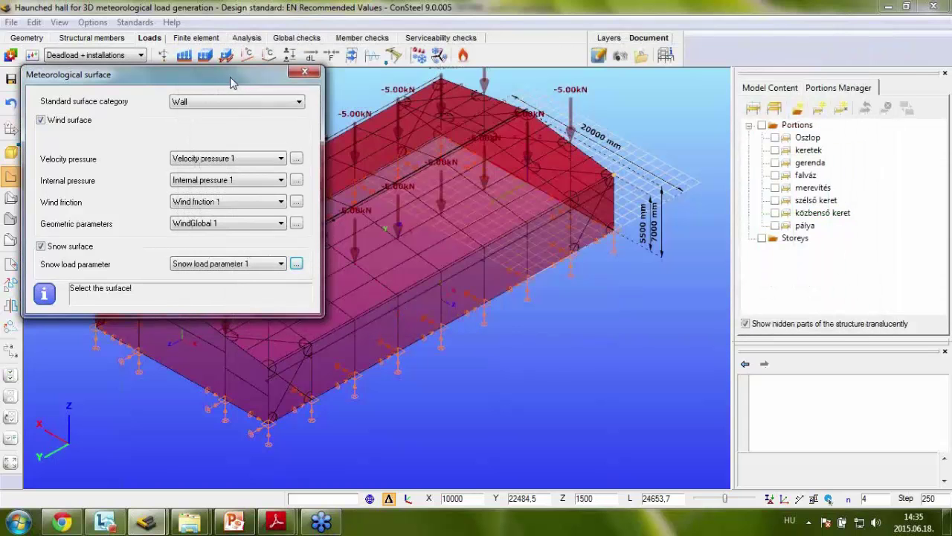
- Assign Wall meteorological surfaces to the hall's four side and end walls using the defined wind and snow parameters, and finish the placement
{"action": "left_click_drag", "start_coordinate": [230, 76], "coordinate": [205, 27]}
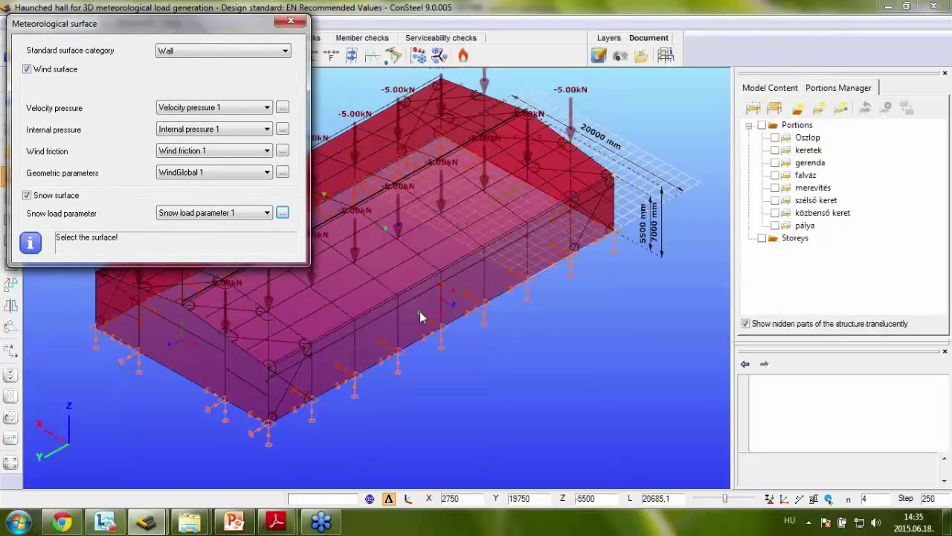
{"action": "scroll", "coordinate": [419, 311], "scroll_direction": "up", "scroll_amount": 2}
{"action": "middle_click_drag", "start_coordinate": [420, 311], "coordinate": [493, 269]}
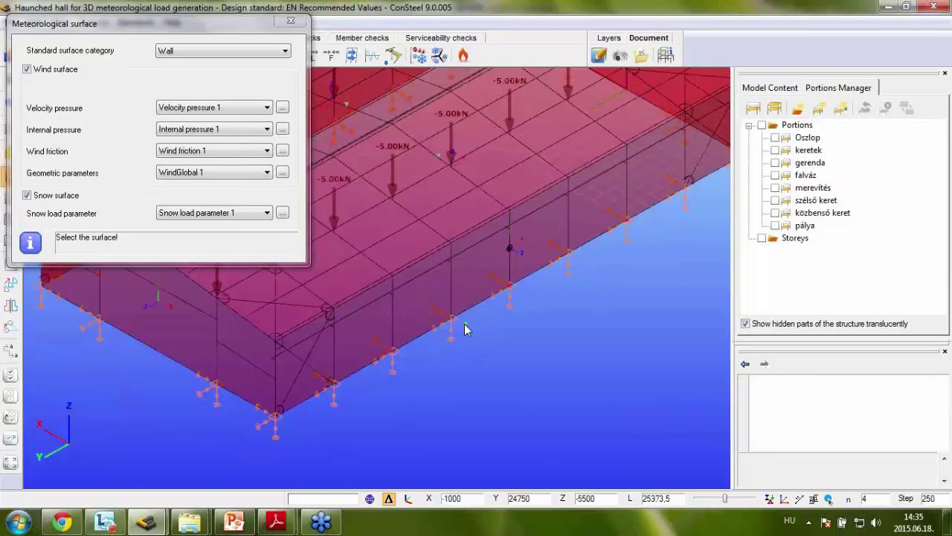
{"action": "middle_click_drag", "start_coordinate": [160, 384], "coordinate": [597, 319]}
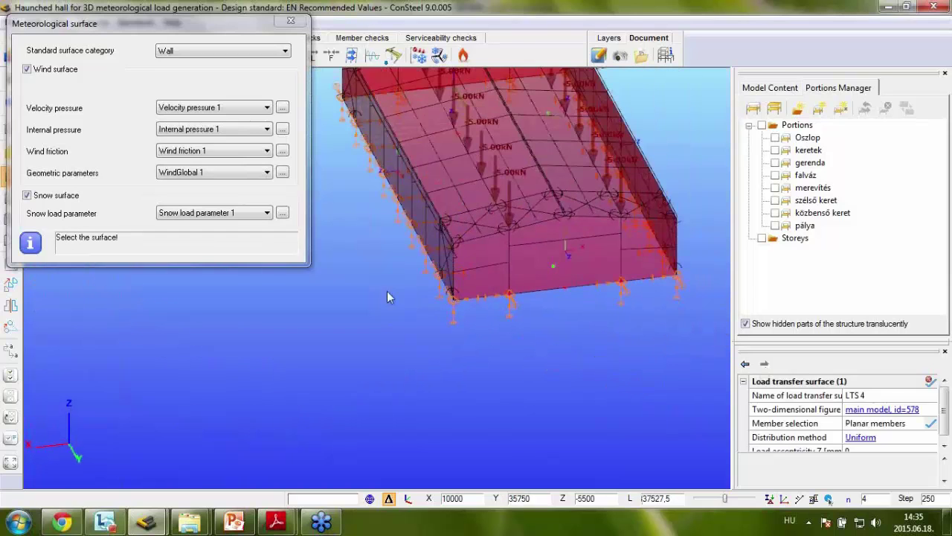
{"action": "middle_click_drag", "start_coordinate": [380, 265], "coordinate": [542, 304], "text": "alt"}
{"action": "left_click", "coordinate": [506, 220]}
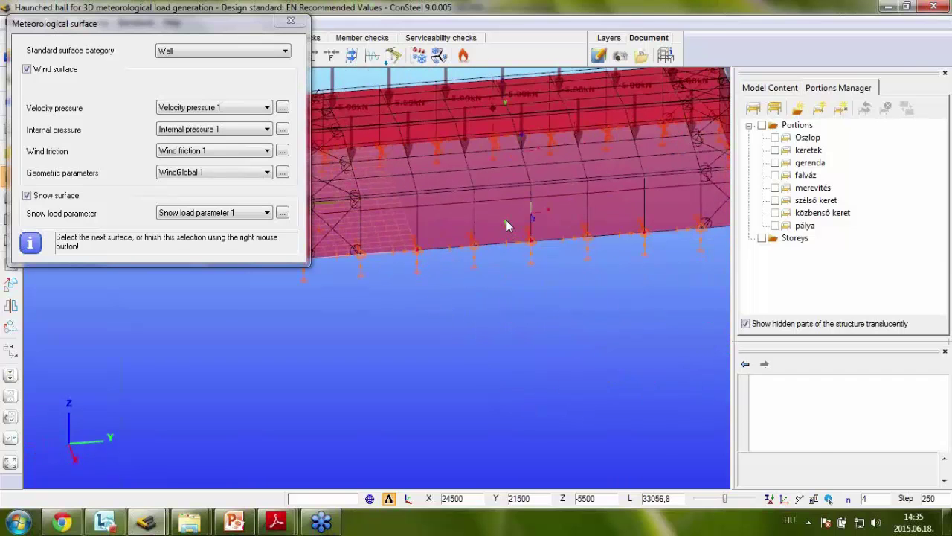
{"action": "right_click", "coordinate": [419, 317]}
{"action": "middle_click_drag", "start_coordinate": [419, 317], "coordinate": [523, 372], "text": "alt"}
{"action": "left_click", "coordinate": [415, 274]}
{"action": "right_click", "coordinate": [416, 274]}
{"action": "middle_click_drag", "start_coordinate": [416, 274], "coordinate": [508, 284], "text": "alt"}
{"action": "right_click", "coordinate": [580, 280]}
- Examine the wind surface symbol on the long side wall and its object properties
{"action": "scroll", "coordinate": [580, 280], "scroll_direction": "up", "scroll_amount": 5}
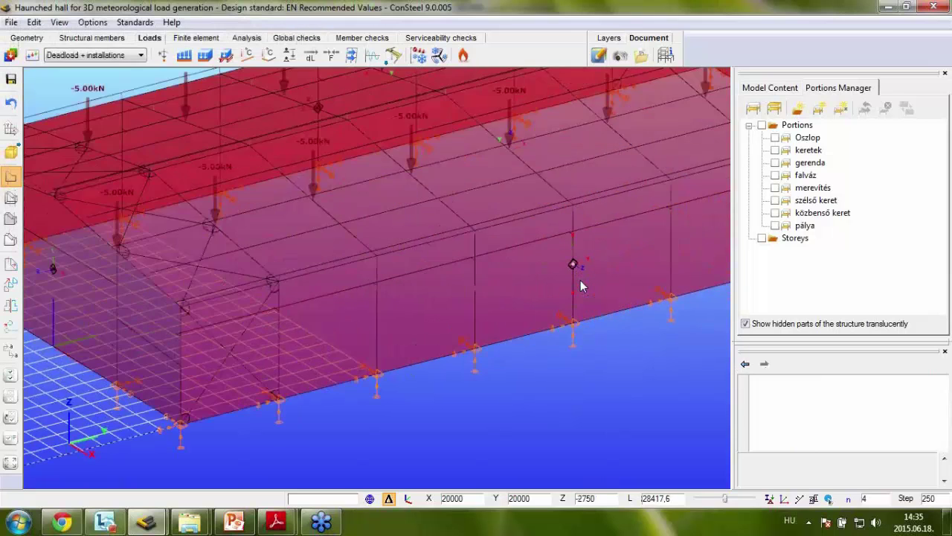
{"action": "scroll", "coordinate": [580, 279], "scroll_direction": "up", "scroll_amount": 4}
{"action": "middle_click_drag", "start_coordinate": [579, 279], "coordinate": [535, 301]}
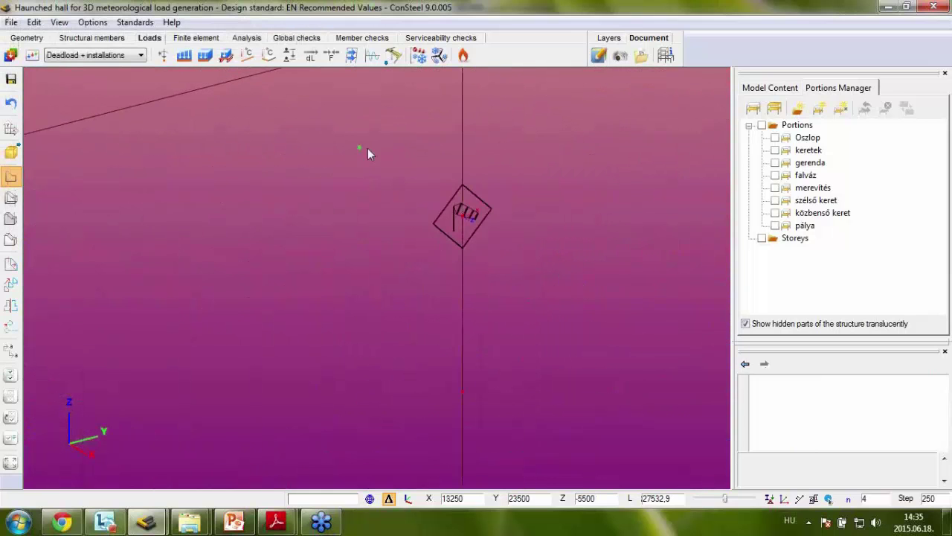
{"action": "left_click", "coordinate": [546, 286]}
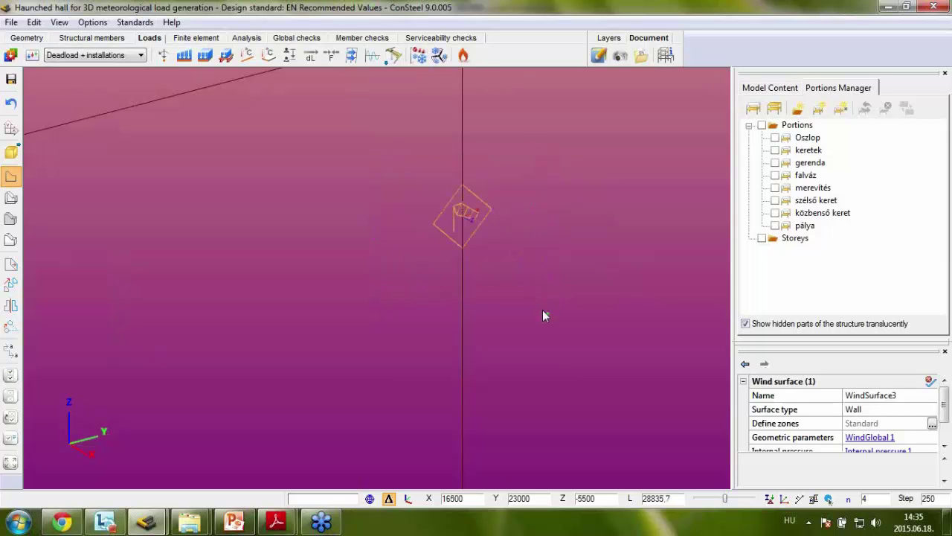
{"action": "key", "text": "Escape"}
- Start a Duopitch roof meteorological surface with the same wind and snow parameters and select one roof plane
{"action": "scroll", "coordinate": [542, 310], "scroll_direction": "down", "scroll_amount": 10}
{"action": "middle_click_drag", "start_coordinate": [559, 298], "coordinate": [484, 143]}
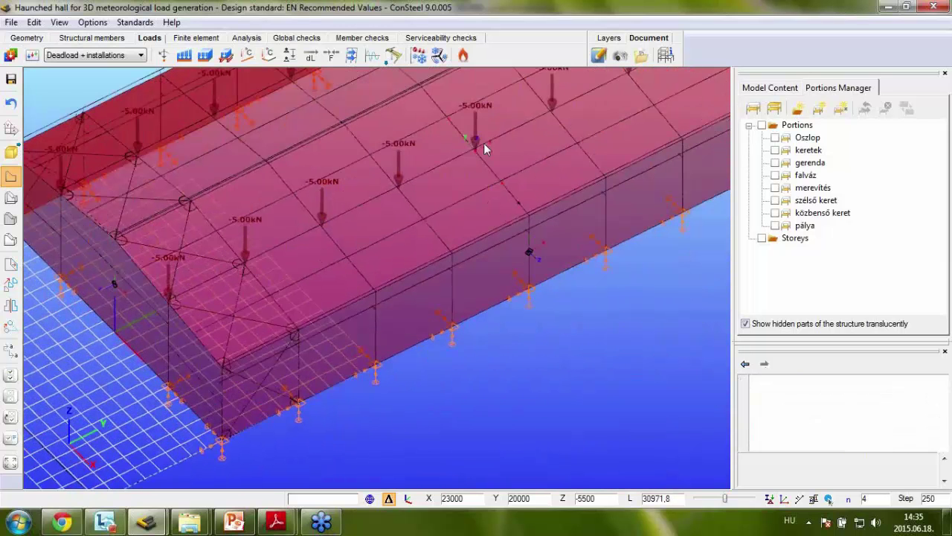
{"action": "left_click", "coordinate": [418, 55]}
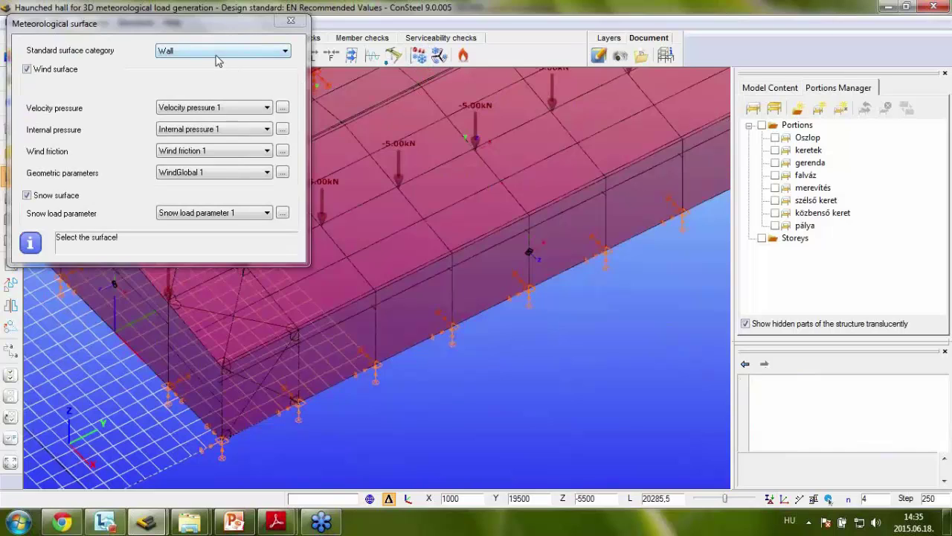
{"action": "left_click", "coordinate": [215, 53]}
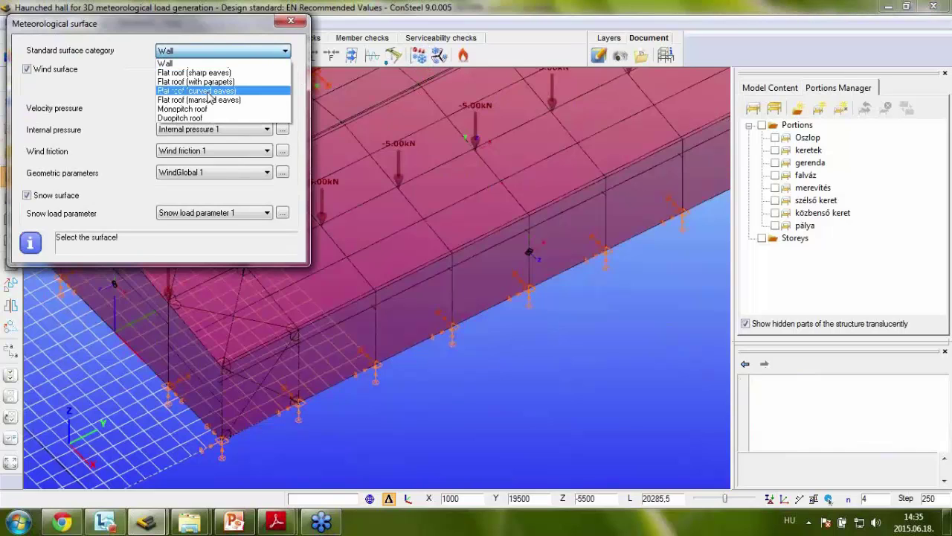
{"action": "left_click", "coordinate": [181, 119]}
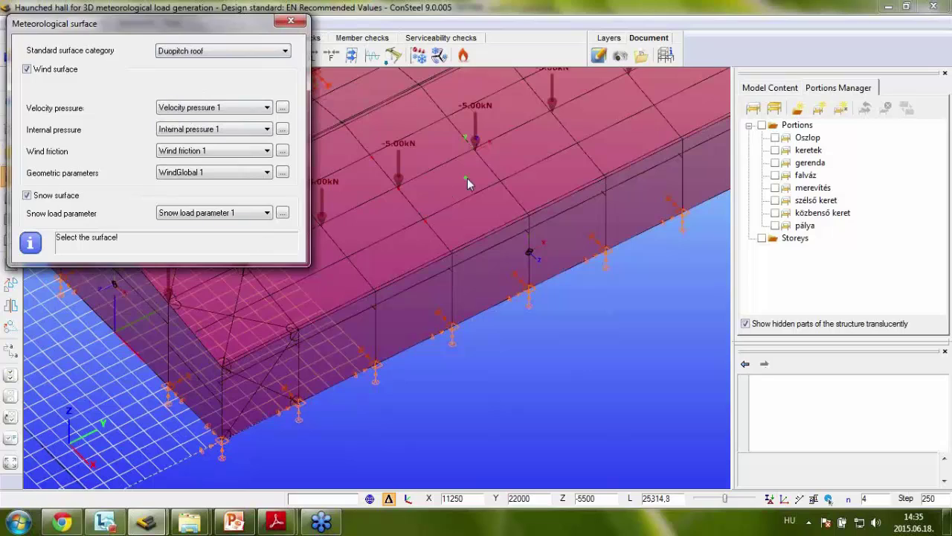
{"action": "middle_click_drag", "start_coordinate": [467, 178], "coordinate": [461, 208]}
{"action": "scroll", "coordinate": [461, 209], "scroll_direction": "down", "scroll_amount": 2}
{"action": "scroll", "coordinate": [456, 211], "scroll_direction": "up", "scroll_amount": 3}
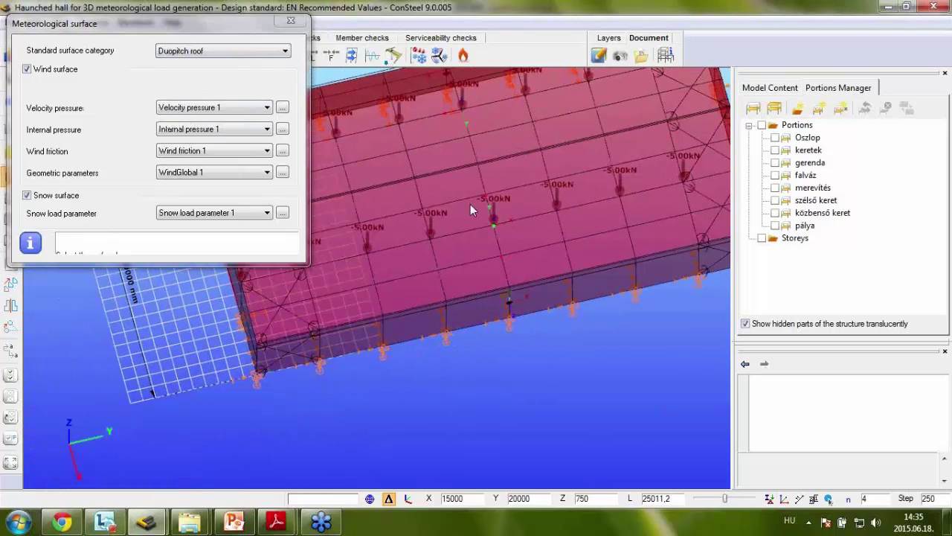
{"action": "left_click", "coordinate": [469, 207]}
{"action": "scroll", "coordinate": [466, 213], "scroll_direction": "up", "scroll_amount": 2}
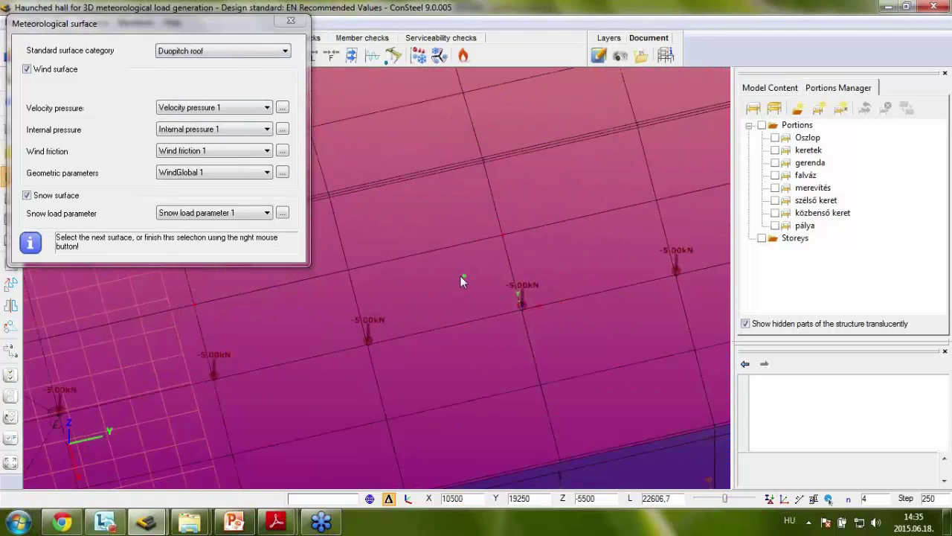
{"action": "right_click", "coordinate": [461, 278]}
- Add the opposite roof plane to the duopitch roof surface, complete the selection and end the surface placement
{"action": "middle_click_drag", "start_coordinate": [468, 278], "coordinate": [596, 269], "text": "alt"}
{"action": "middle_click_drag", "start_coordinate": [391, 257], "coordinate": [603, 265]}
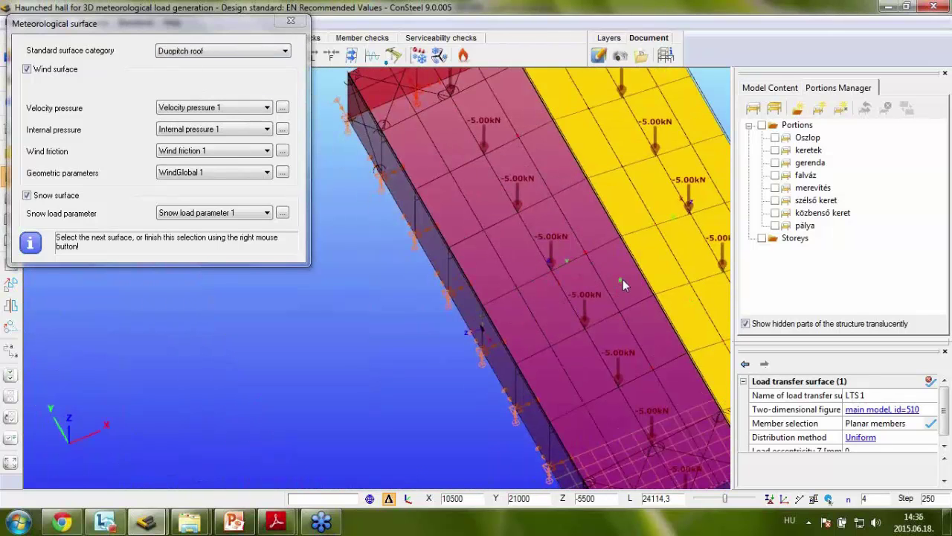
{"action": "left_click", "coordinate": [623, 279]}
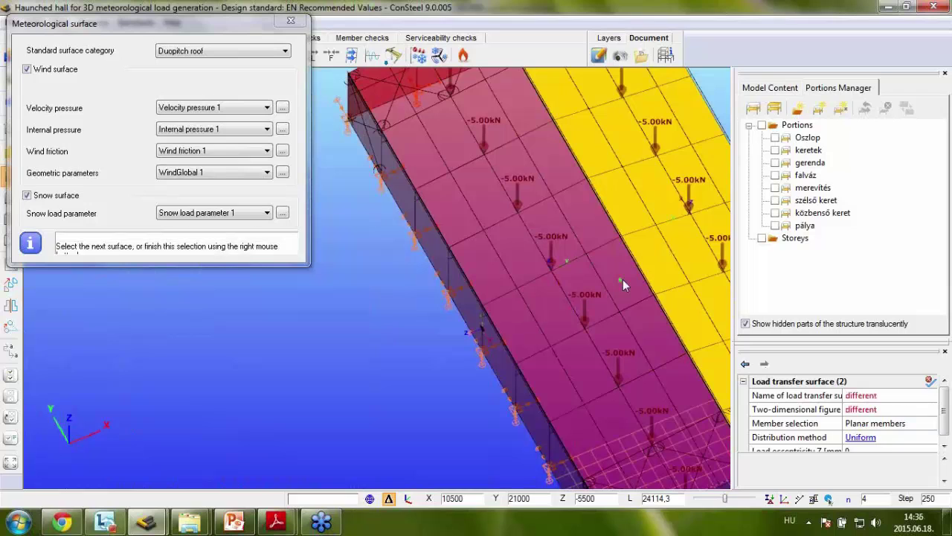
{"action": "right_click", "coordinate": [623, 279]}
{"action": "middle_click_drag", "start_coordinate": [627, 275], "coordinate": [495, 270], "text": "alt"}
{"action": "left_click", "coordinate": [466, 302]}
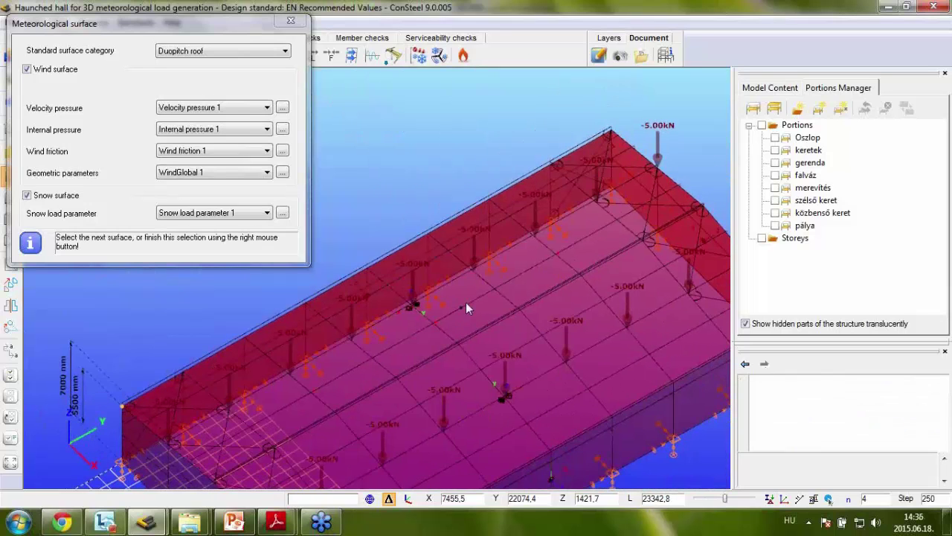
{"action": "middle_click_drag", "start_coordinate": [466, 302], "coordinate": [508, 230]}
{"action": "left_click", "coordinate": [288, 22]}
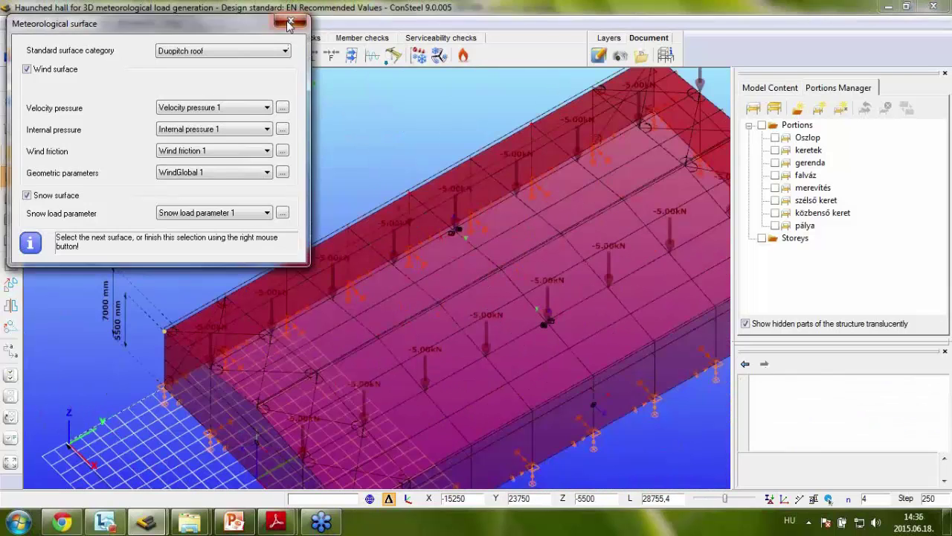
- Examine the snow and wind surface symbols placed at the middle of the roof plane
{"action": "middle_click_drag", "start_coordinate": [549, 247], "coordinate": [499, 198]}
{"action": "scroll", "coordinate": [393, 246], "scroll_direction": "up", "scroll_amount": 6}
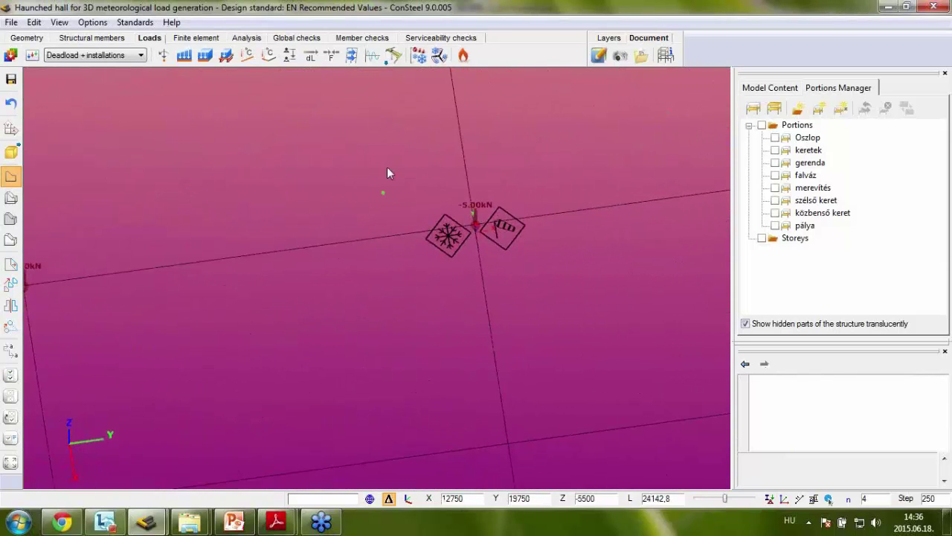
{"action": "left_click_drag", "start_coordinate": [388, 152], "coordinate": [574, 312]}
{"action": "left_click_drag", "start_coordinate": [574, 309], "coordinate": [574, 309]}
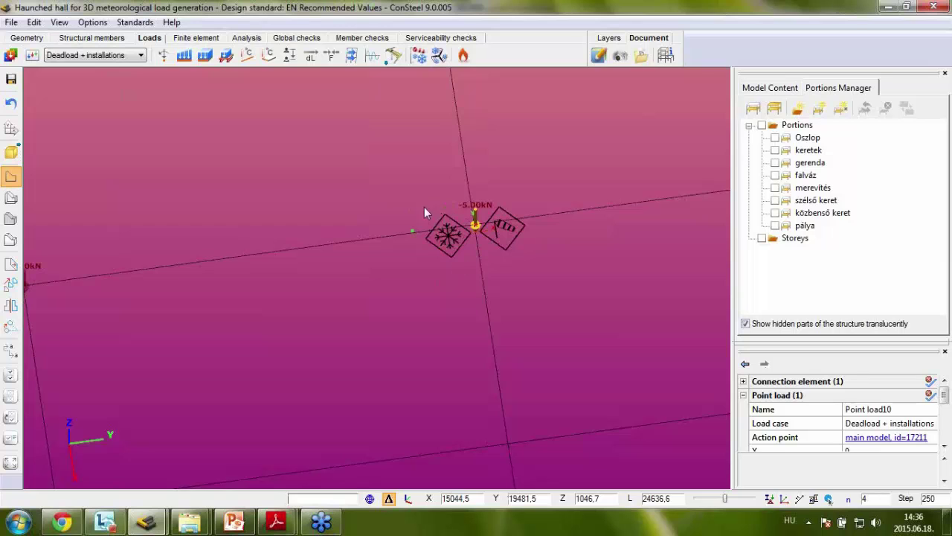
{"action": "scroll", "coordinate": [342, 235], "scroll_direction": "down", "scroll_amount": 3}
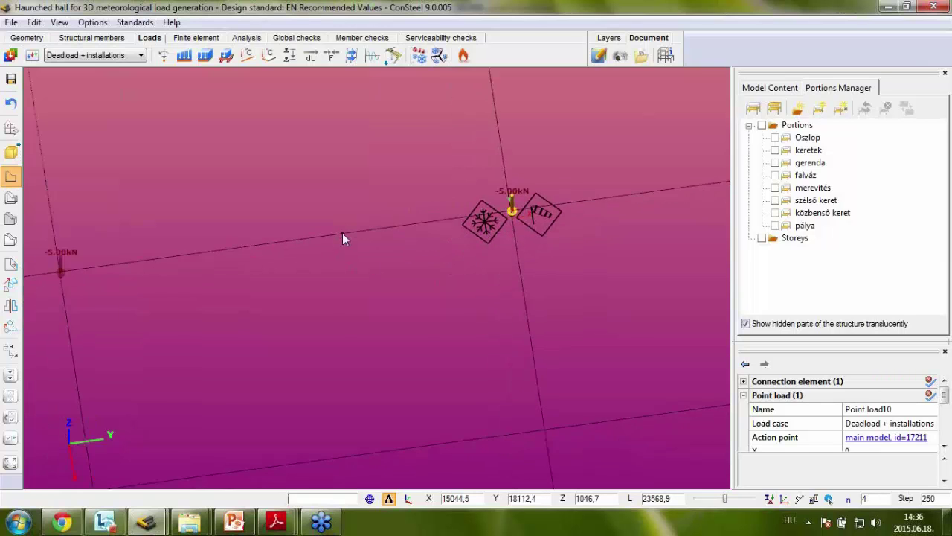
{"action": "scroll", "coordinate": [345, 235], "scroll_direction": "down", "scroll_amount": 3}
{"action": "key", "text": "Escape"}
{"action": "middle_click_drag", "start_coordinate": [351, 269], "coordinate": [410, 245]}
{"action": "scroll", "coordinate": [410, 242], "scroll_direction": "down", "scroll_amount": 5}
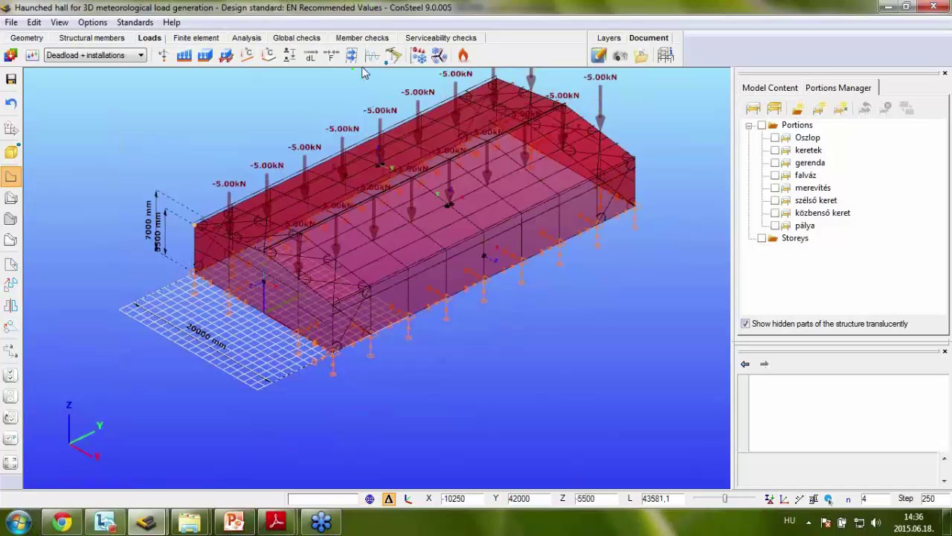
- Open the meteorological load generator and enable internal pressure and wind friction for all wind directions
{"action": "middle_click_drag", "start_coordinate": [417, 104], "coordinate": [346, 186]}
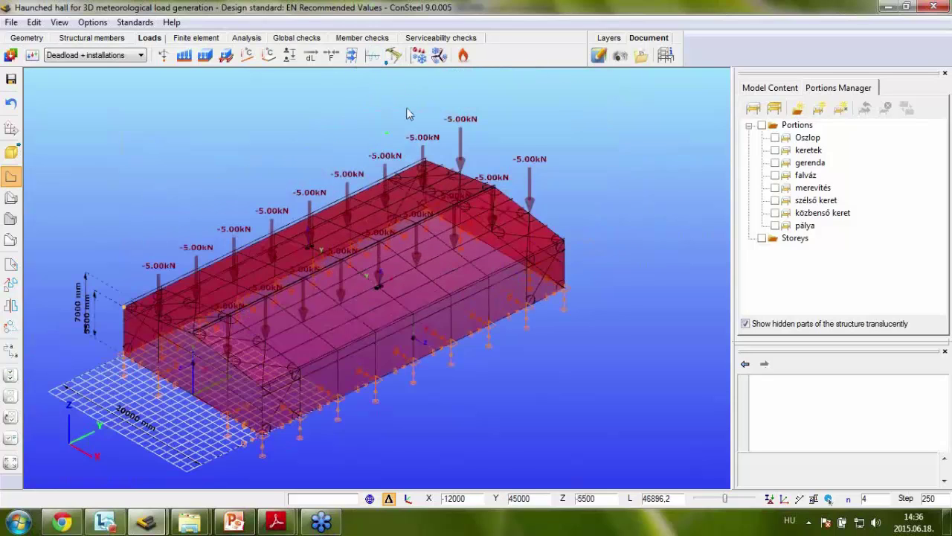
{"action": "left_click", "coordinate": [439, 58]}
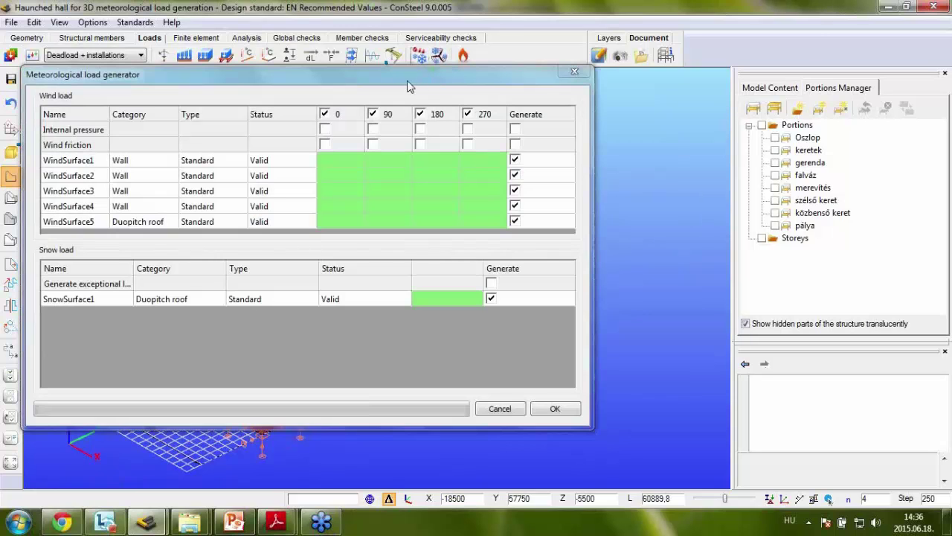
{"action": "left_click_drag", "start_coordinate": [408, 78], "coordinate": [425, 85]}
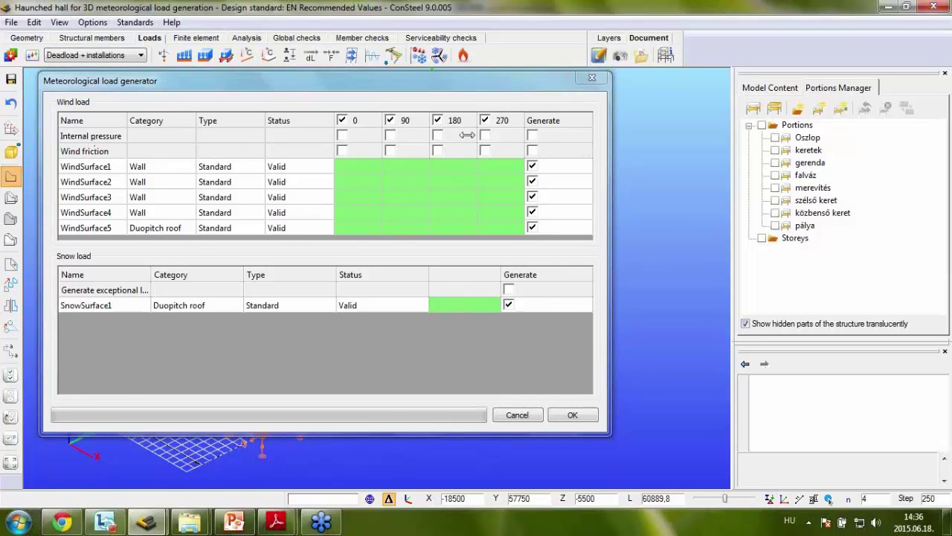
{"action": "left_click", "coordinate": [534, 137]}
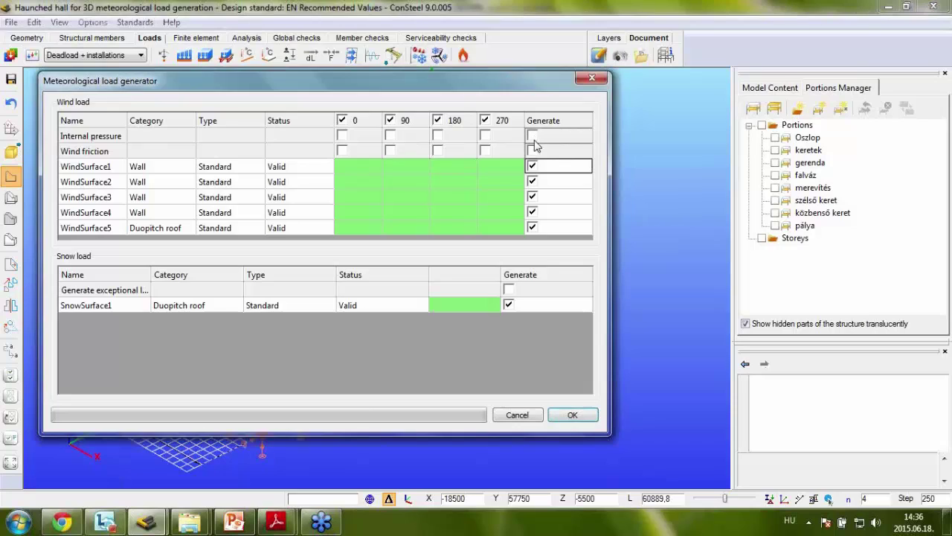
{"action": "left_click", "coordinate": [533, 136]}
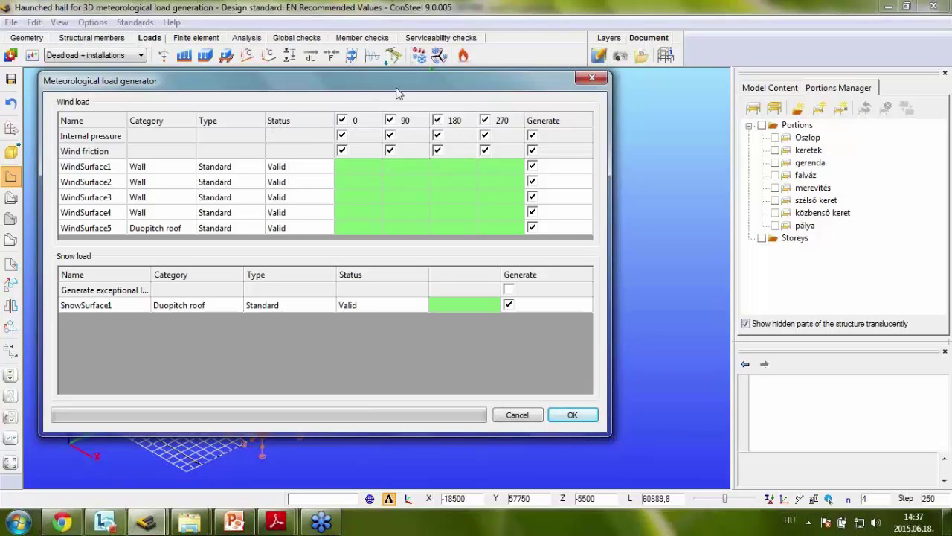
- Exclude the 180 and 270 degree wind directions from the load generation
{"action": "left_click", "coordinate": [438, 120]}
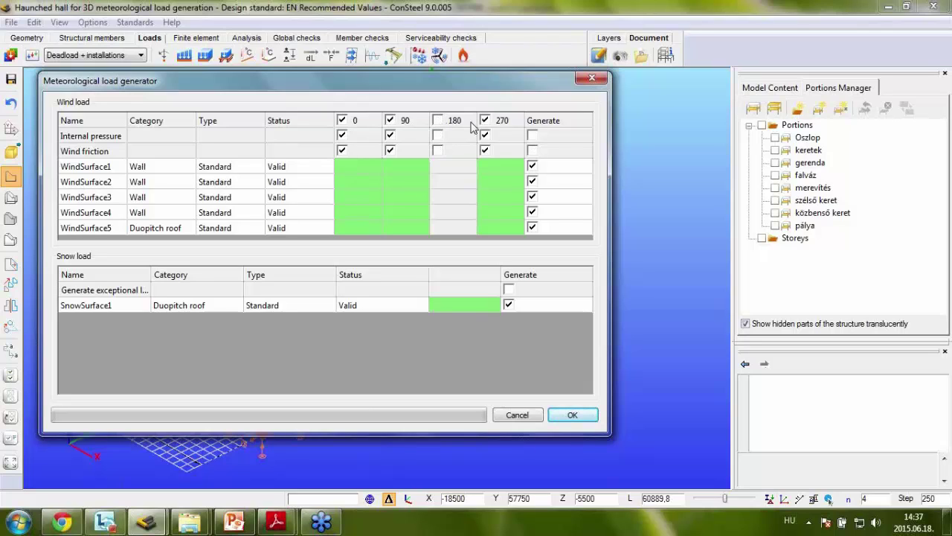
{"action": "left_click", "coordinate": [485, 121]}
{"action": "left_click_drag", "start_coordinate": [397, 82], "coordinate": [407, 76]}
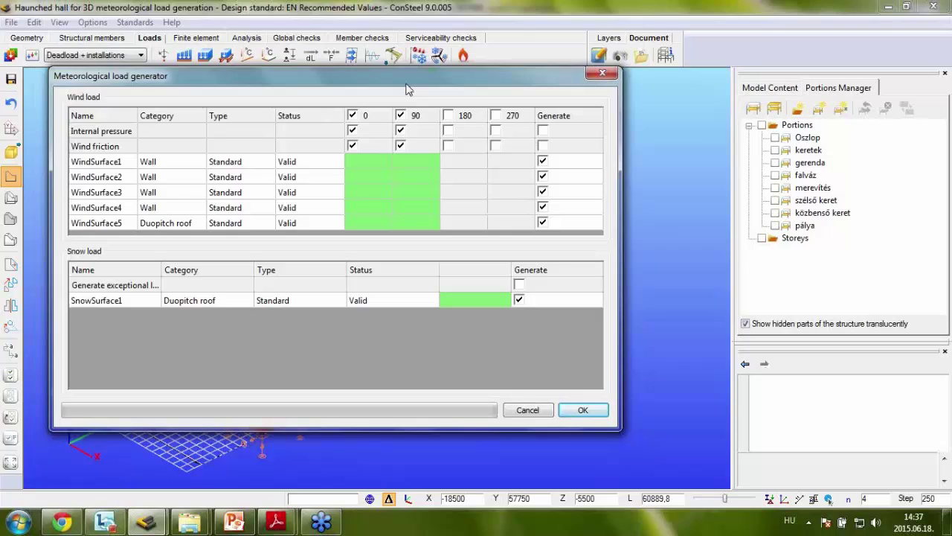
- Include the exceptional snow load and generate the wind and snow loads, acknowledging both completion messages
{"action": "left_click", "coordinate": [400, 131]}
{"action": "left_click", "coordinate": [353, 146]}
{"action": "left_click", "coordinate": [584, 411]}
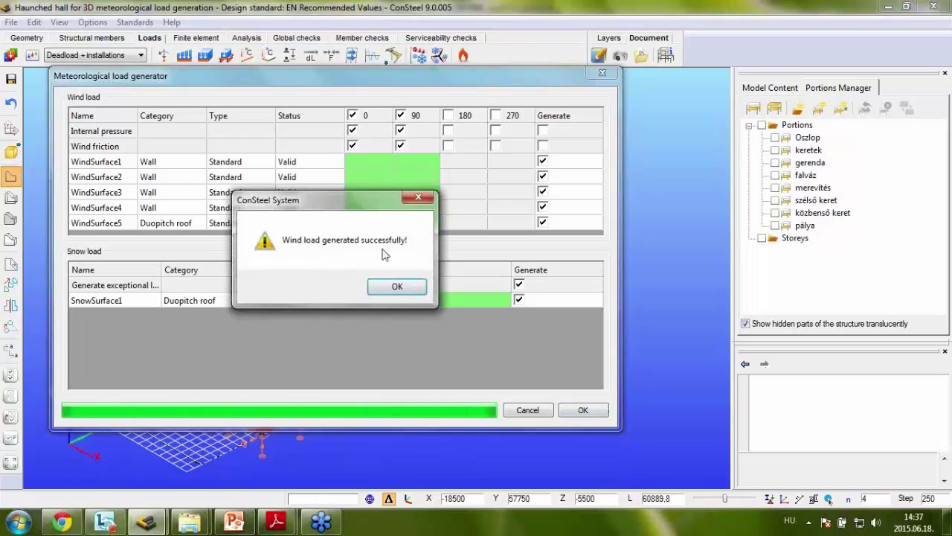
{"action": "left_click", "coordinate": [404, 289]}
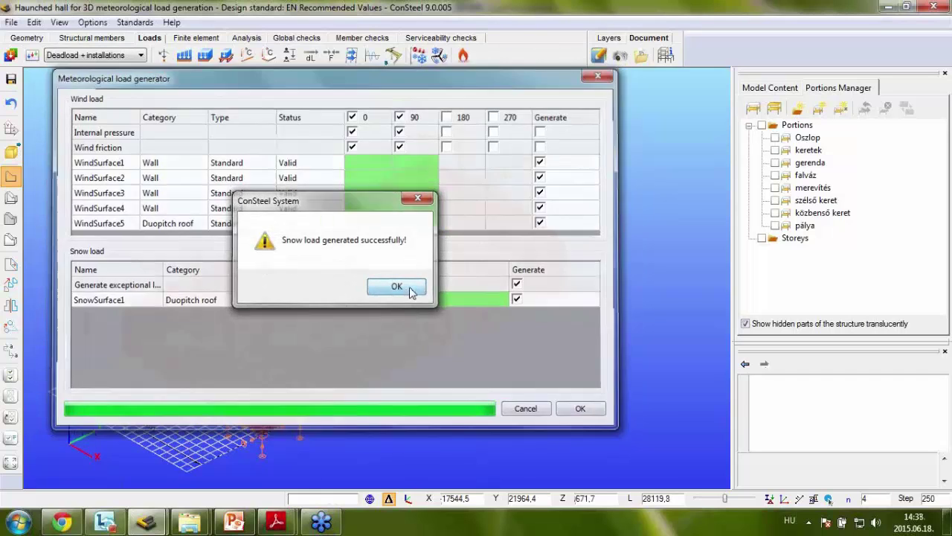
{"action": "left_click", "coordinate": [409, 288]}
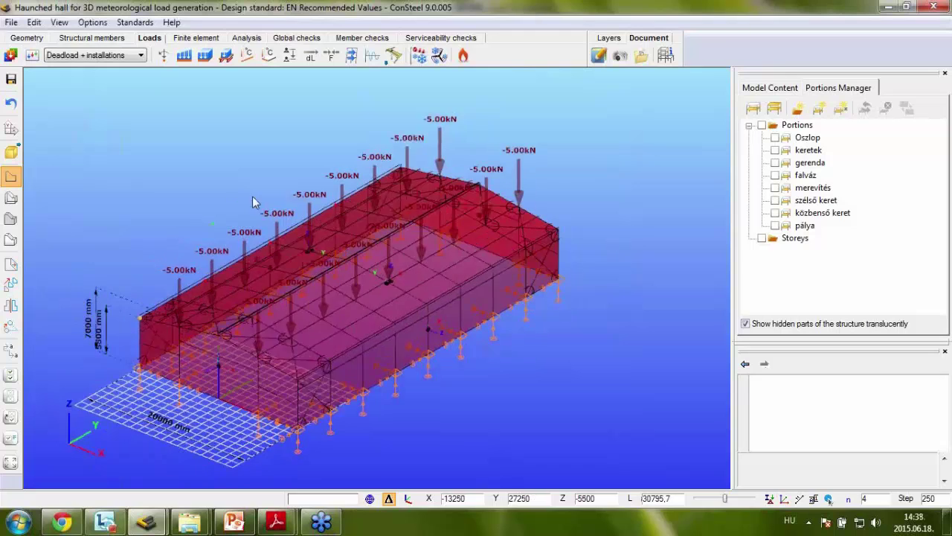
- Open the load cases and load groups and examine the generated Wind_0 cases without internal pressure
{"action": "left_click", "coordinate": [11, 56]}
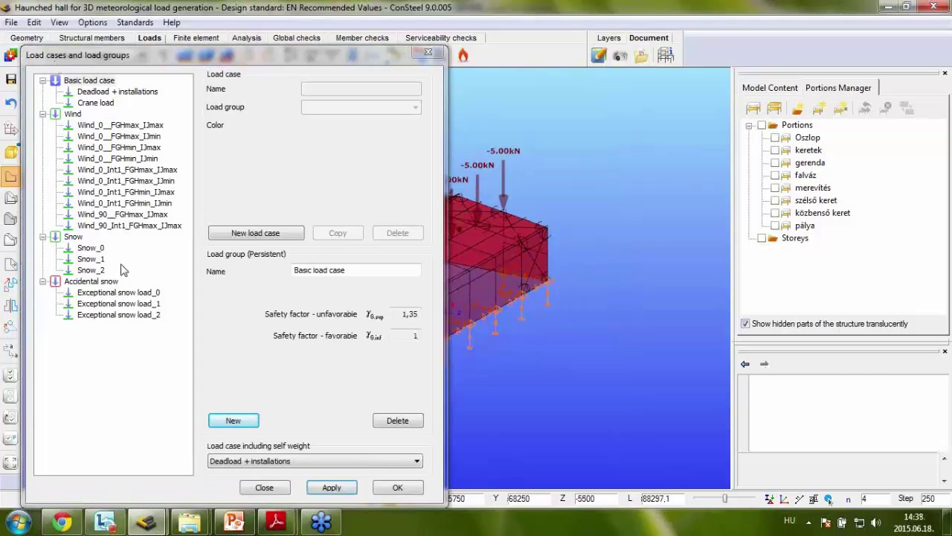
{"action": "left_click", "coordinate": [113, 125]}
{"action": "key", "text": "Down"}
{"action": "key", "text": "Down"}
{"action": "key", "text": "Down"}
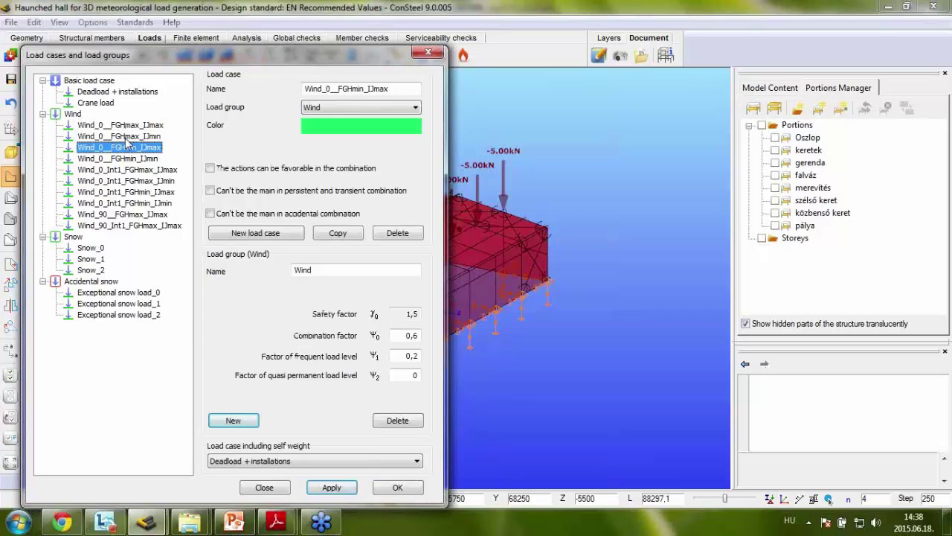
{"action": "key", "text": "Up"}
{"action": "key", "text": "Up"}
{"action": "key", "text": "Up"}
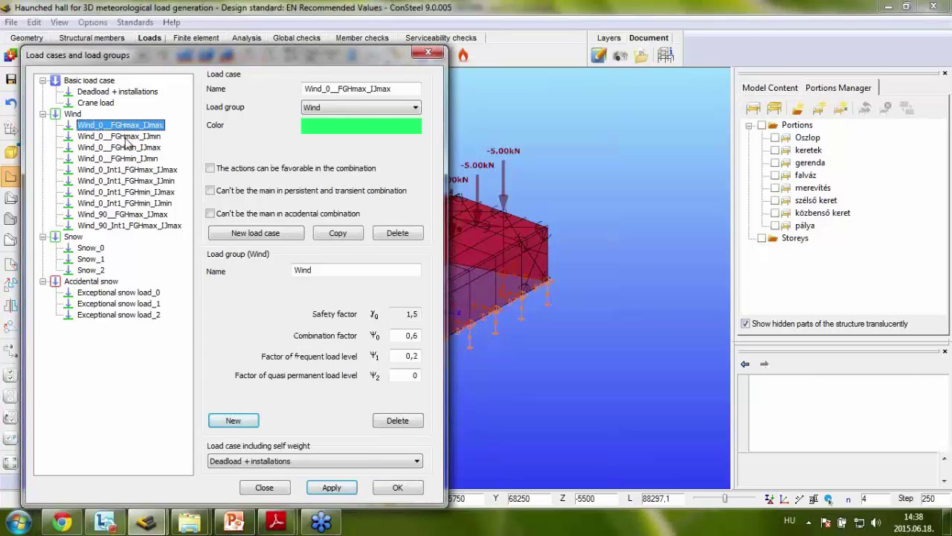
{"action": "left_click_drag", "start_coordinate": [164, 54], "coordinate": [367, 24]}
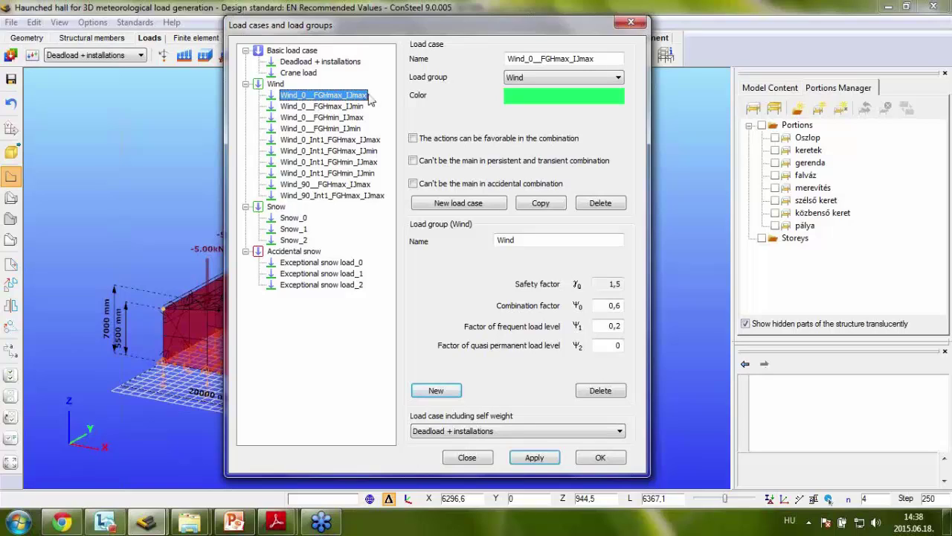
- Compare the Wind_0__FGHmin_IJmin case with the Wind_0_Int1 load cases that include internal pressure
{"action": "left_click", "coordinate": [308, 130]}
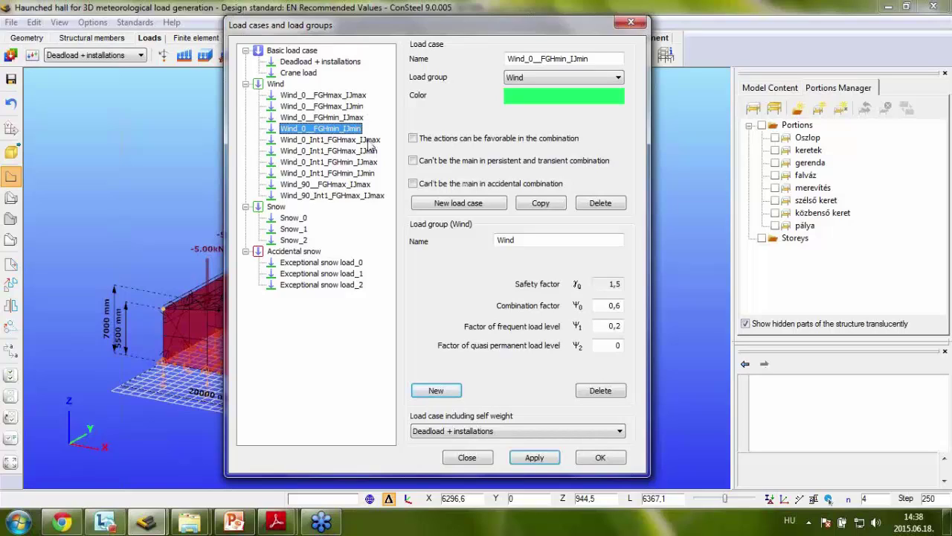
{"action": "left_click", "coordinate": [328, 140]}
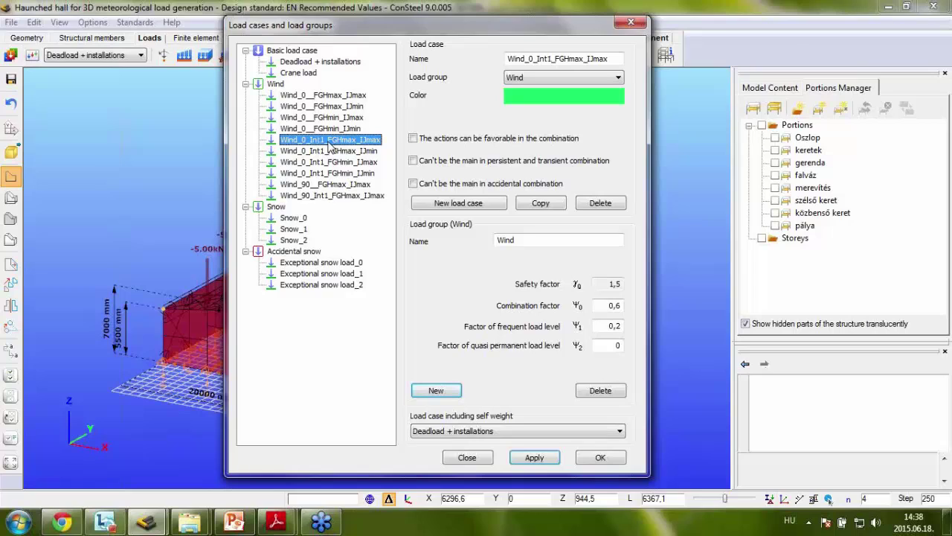
{"action": "key", "text": "Down"}
{"action": "key", "text": "Down"}
{"action": "key", "text": "Down"}
{"action": "key", "text": "Up"}
{"action": "key", "text": "Up"}
{"action": "key", "text": "Up"}
- Examine the two Wind_90 load cases, with and without internal pressure
{"action": "left_click", "coordinate": [323, 186]}
{"action": "key", "text": "Down"}
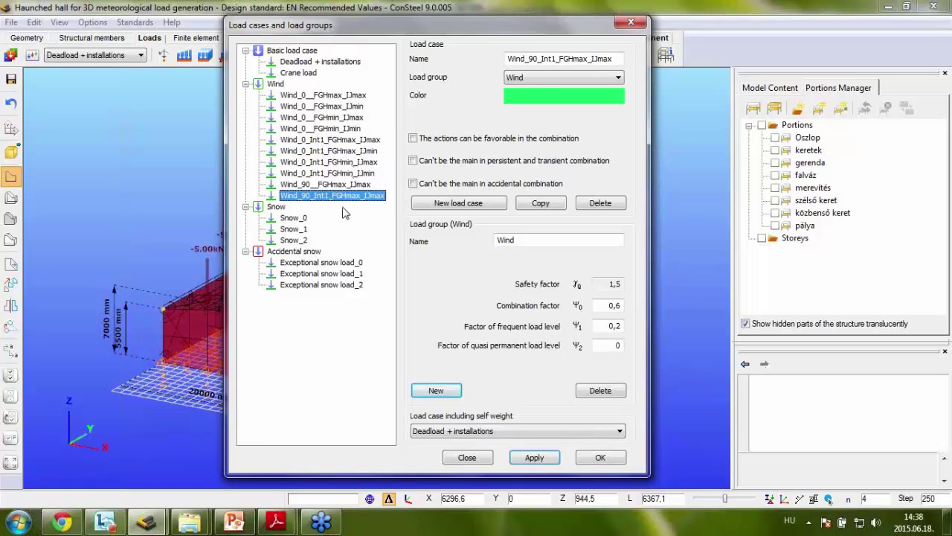
{"action": "key", "text": "Up"}
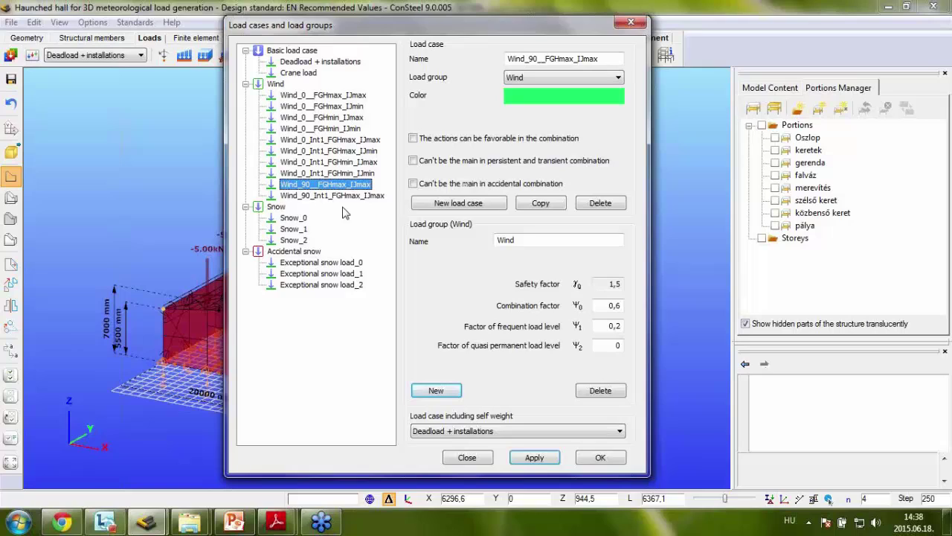
{"action": "key", "text": "Down"}
{"action": "key", "text": "Up"}
- Examine the Snow_0 case and the three exceptional snow load cases, and close the load case settings
{"action": "left_click", "coordinate": [294, 218]}
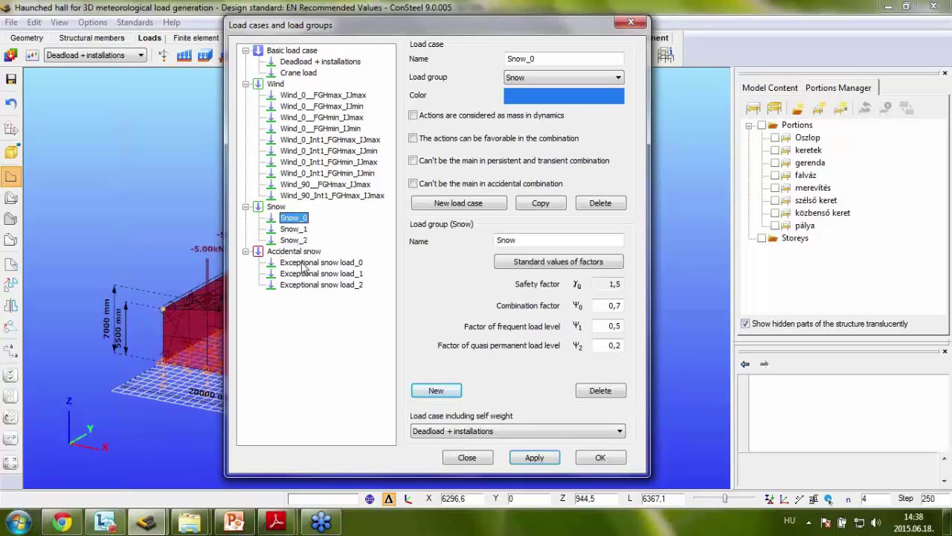
{"action": "left_click", "coordinate": [304, 263]}
{"action": "left_click", "coordinate": [307, 274]}
{"action": "left_click", "coordinate": [306, 286]}
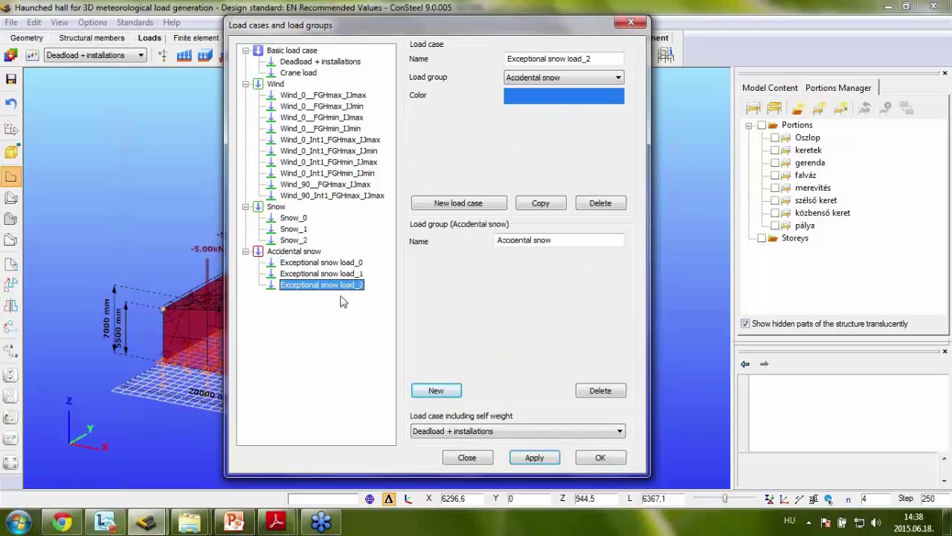
{"action": "left_click", "coordinate": [604, 458]}
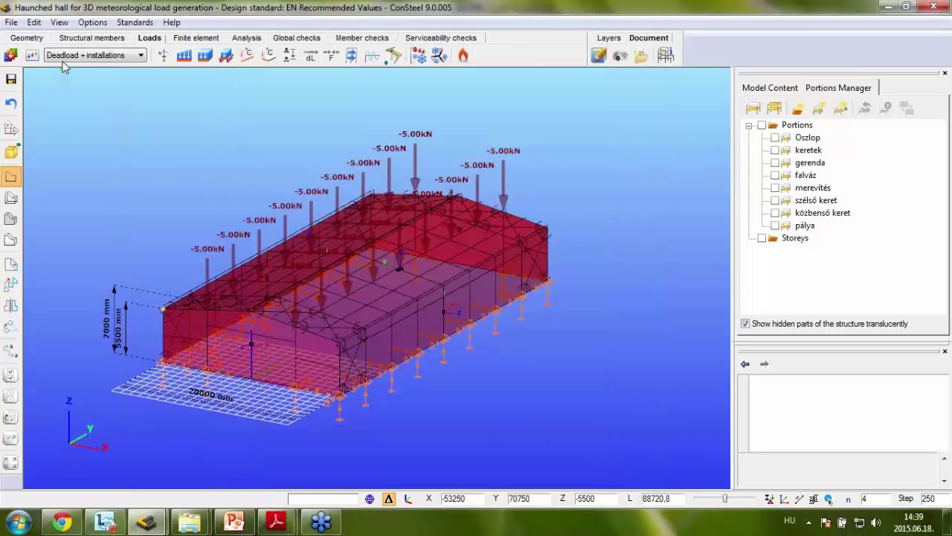
- Display the Wind_90__FGHmax_IJmax load case on the model and hide the red load transfer surfaces
{"action": "left_click", "coordinate": [67, 58]}
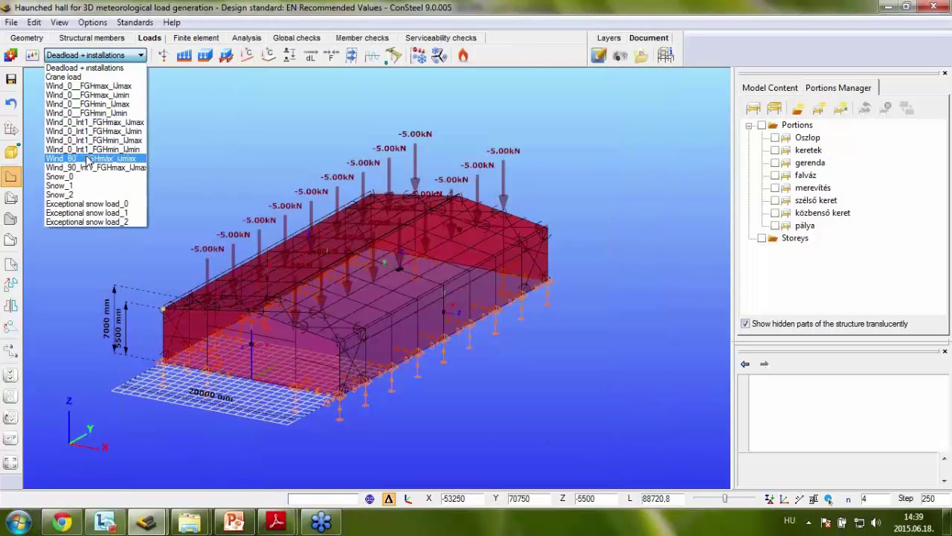
{"action": "left_click", "coordinate": [90, 159]}
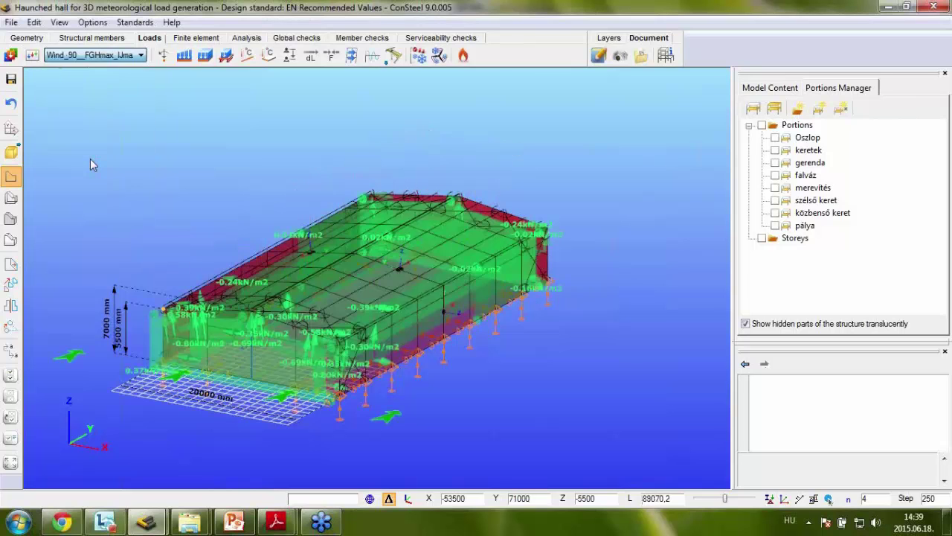
{"action": "middle_click_drag", "start_coordinate": [205, 167], "coordinate": [211, 196]}
{"action": "middle_click_drag", "start_coordinate": [442, 247], "coordinate": [377, 172]}
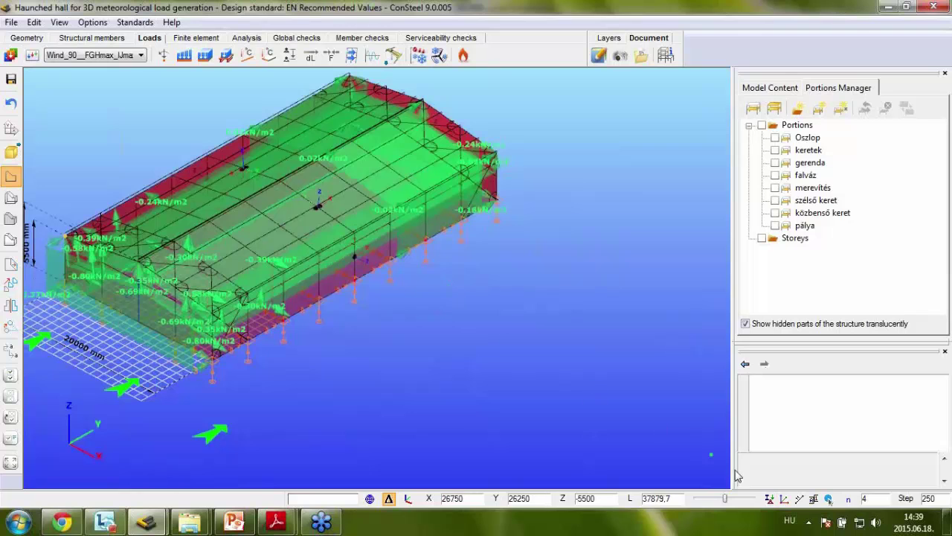
{"action": "mouse_move", "coordinate": [771, 497]}
{"action": "left_click", "coordinate": [777, 479]}
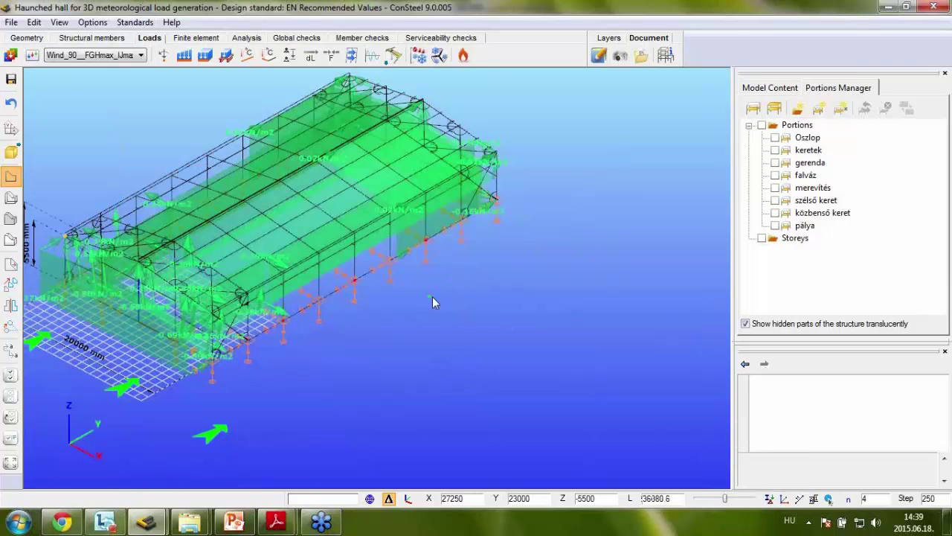
- Inspect the properties of the wind friction load at the far end of the long side wall, and clear the selection
{"action": "scroll", "coordinate": [480, 257], "scroll_direction": "up", "scroll_amount": 5}
{"action": "scroll", "coordinate": [484, 247], "scroll_direction": "down", "scroll_amount": 3}
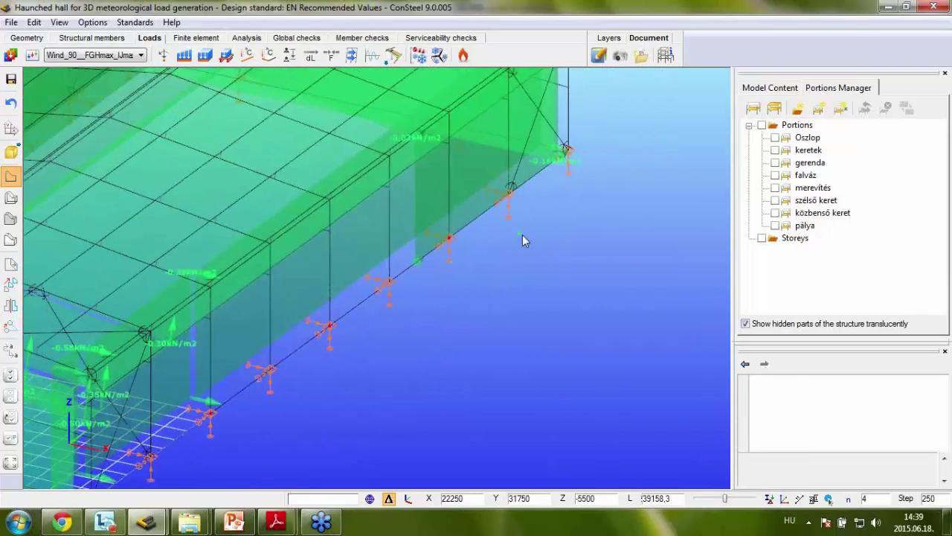
{"action": "scroll", "coordinate": [506, 388], "scroll_direction": "down", "scroll_amount": 3}
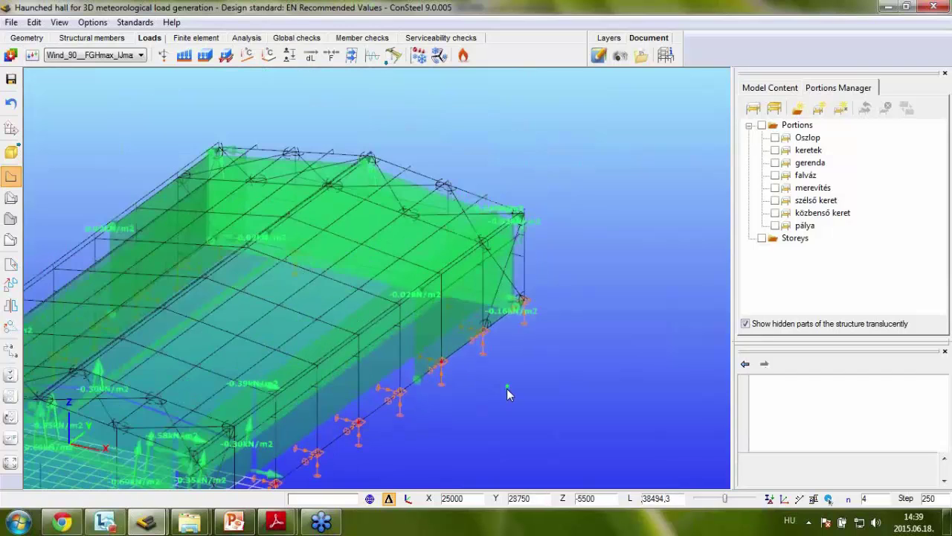
{"action": "scroll", "coordinate": [486, 412], "scroll_direction": "up", "scroll_amount": 3}
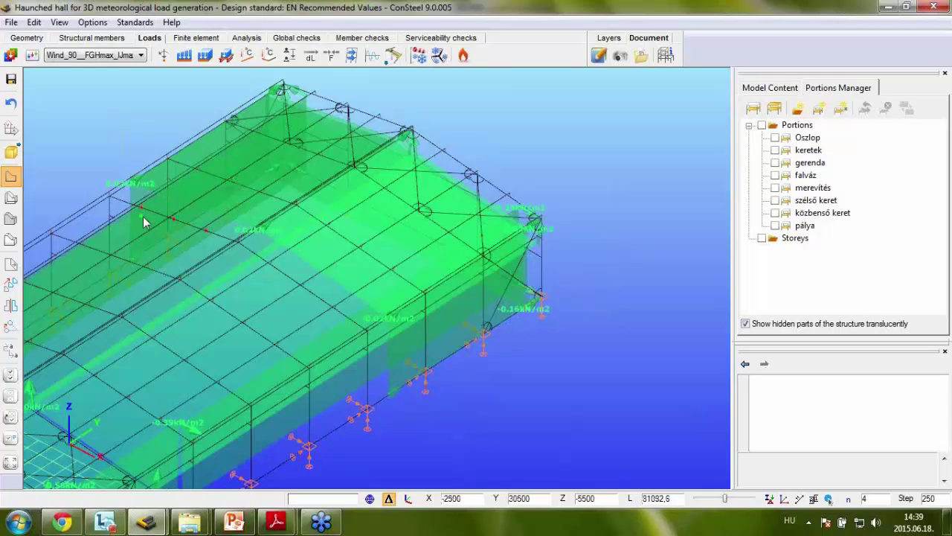
{"action": "left_click", "coordinate": [394, 378]}
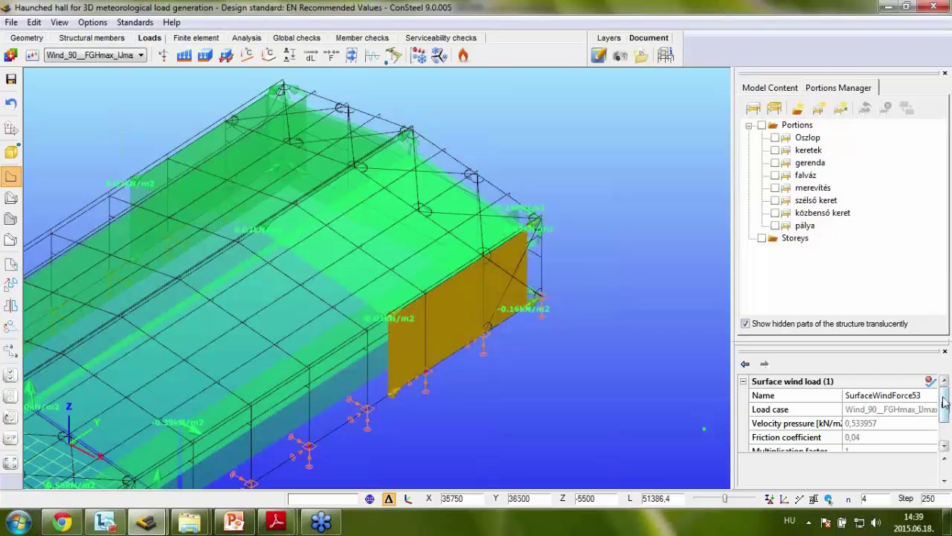
{"action": "left_click_drag", "start_coordinate": [945, 400], "coordinate": [946, 412]}
{"action": "left_click_drag", "start_coordinate": [872, 346], "coordinate": [870, 283]}
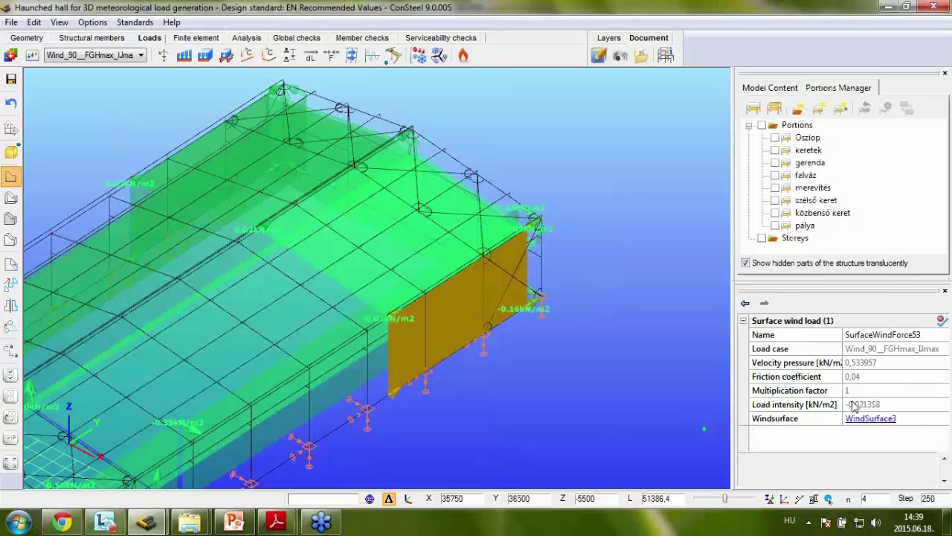
{"action": "middle_click_drag", "start_coordinate": [505, 422], "coordinate": [576, 332]}
{"action": "key", "text": "Escape"}
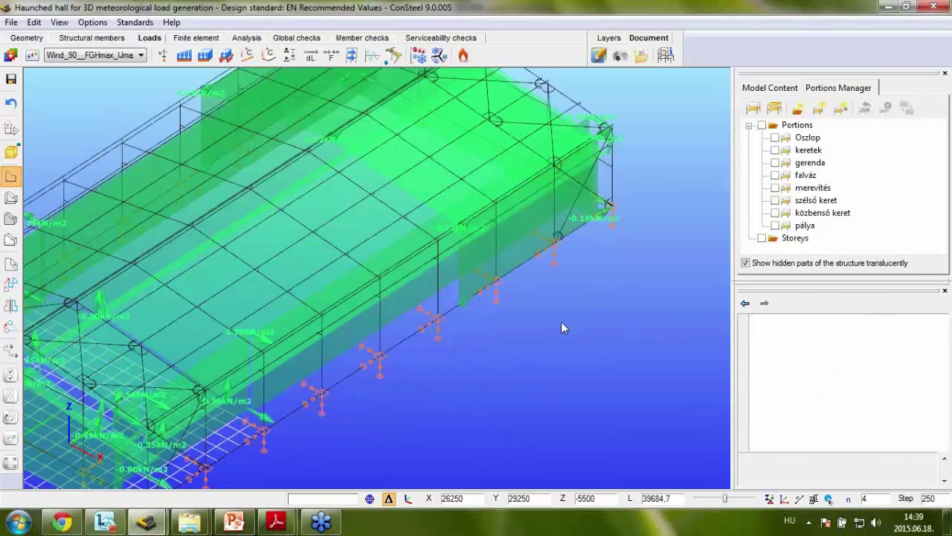
- Inspect the pressure load on the long side wall, go to its linked wind surface and open the wind zone viewer
{"action": "left_click", "coordinate": [401, 299]}
{"action": "middle_click_drag", "start_coordinate": [473, 391], "coordinate": [521, 390]}
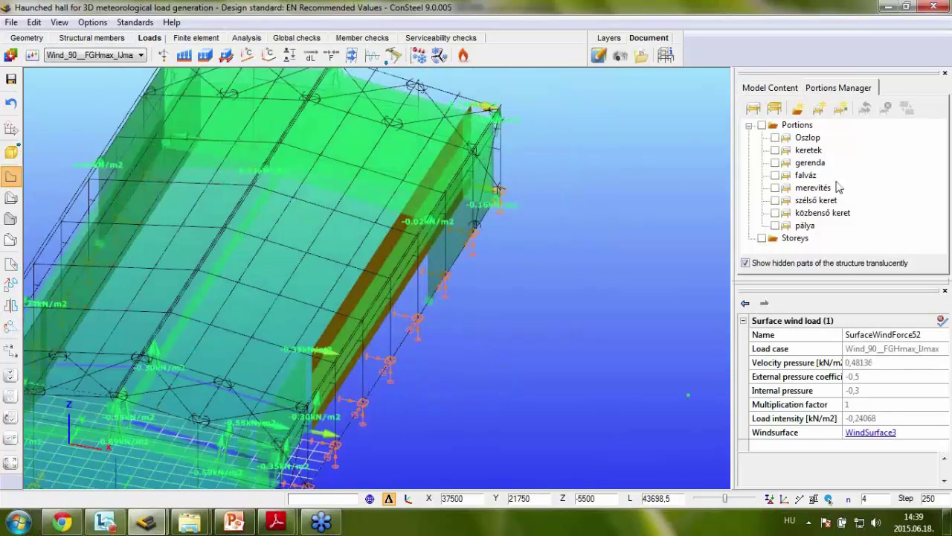
{"action": "left_click_drag", "start_coordinate": [839, 282], "coordinate": [839, 275]}
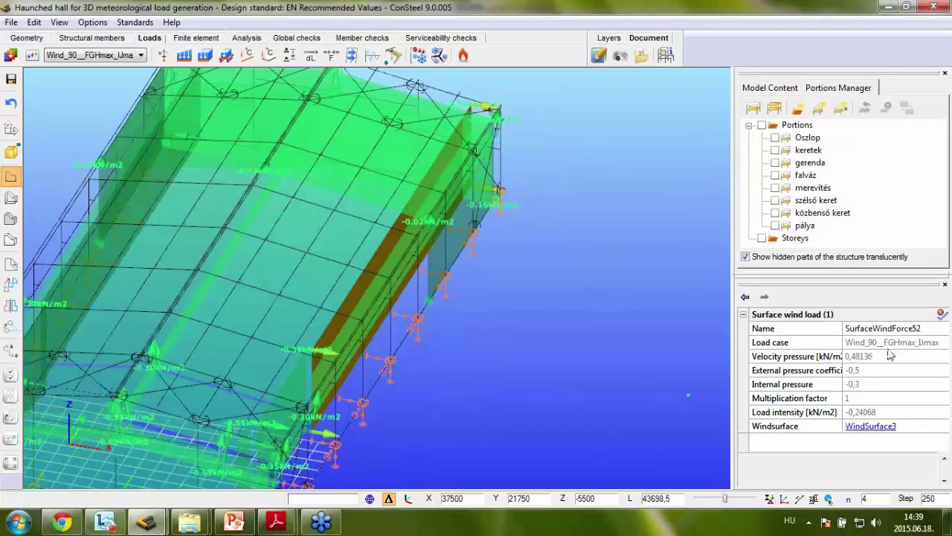
{"action": "left_click", "coordinate": [881, 426]}
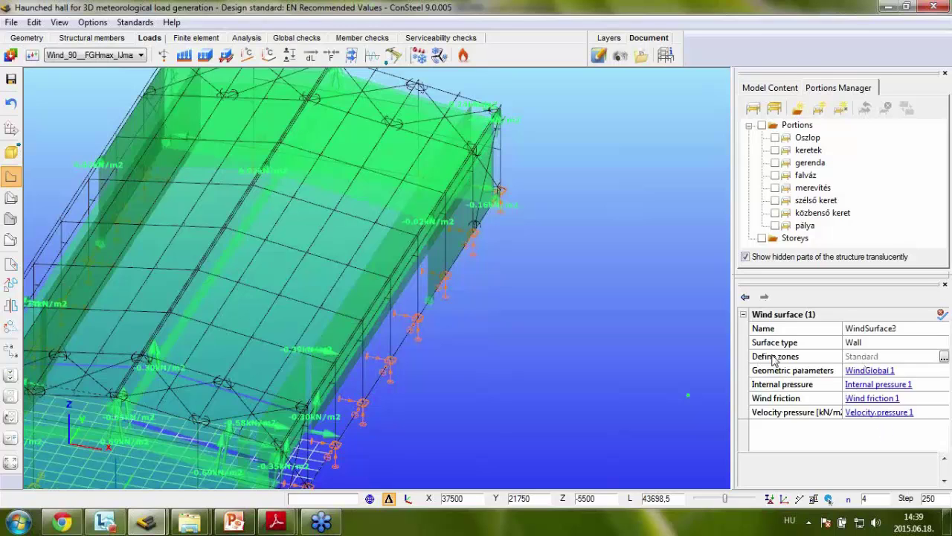
{"action": "left_click", "coordinate": [944, 358]}
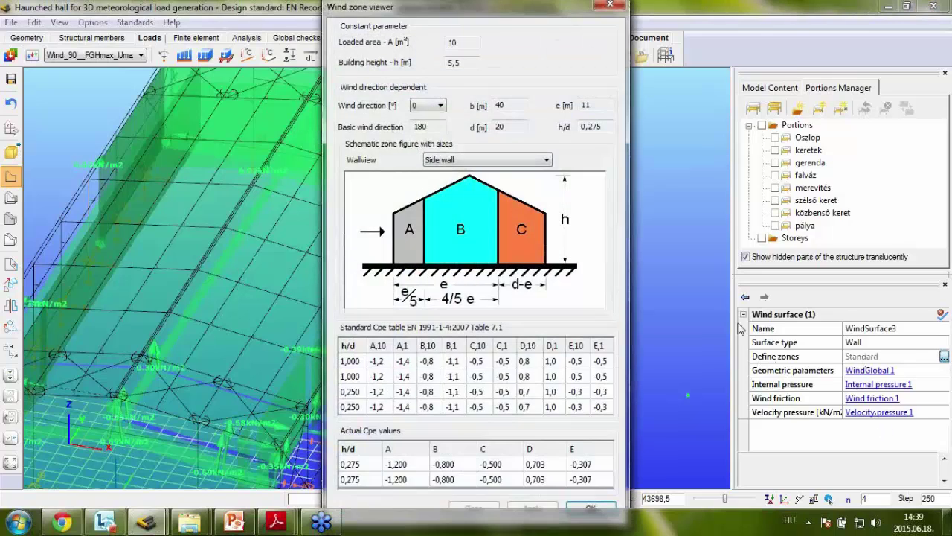
- Review the wall wind surface's zone Cpe tables, WindGlobal 1 geometric parameters and Internal pressure 1 factors, closing each dialog
{"action": "left_click_drag", "start_coordinate": [627, 278], "coordinate": [634, 213]}
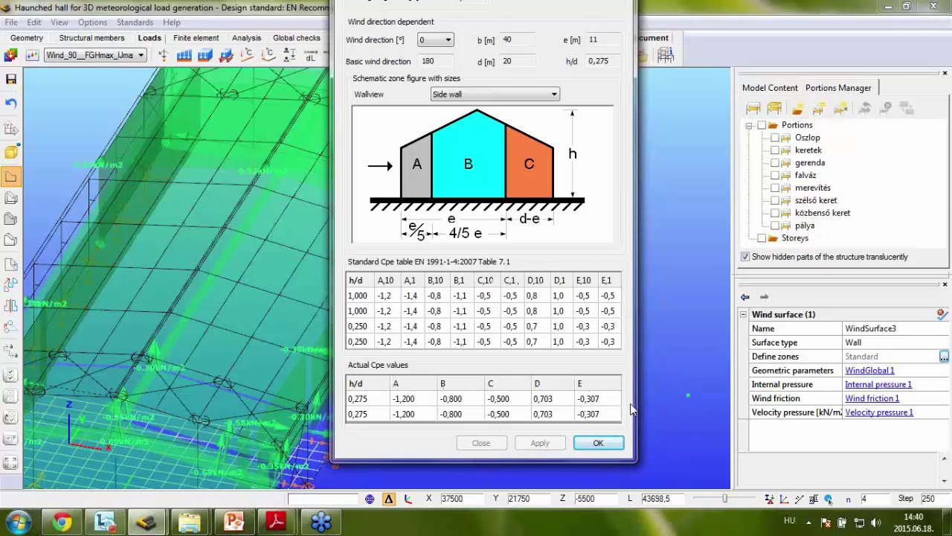
{"action": "left_click", "coordinate": [614, 442]}
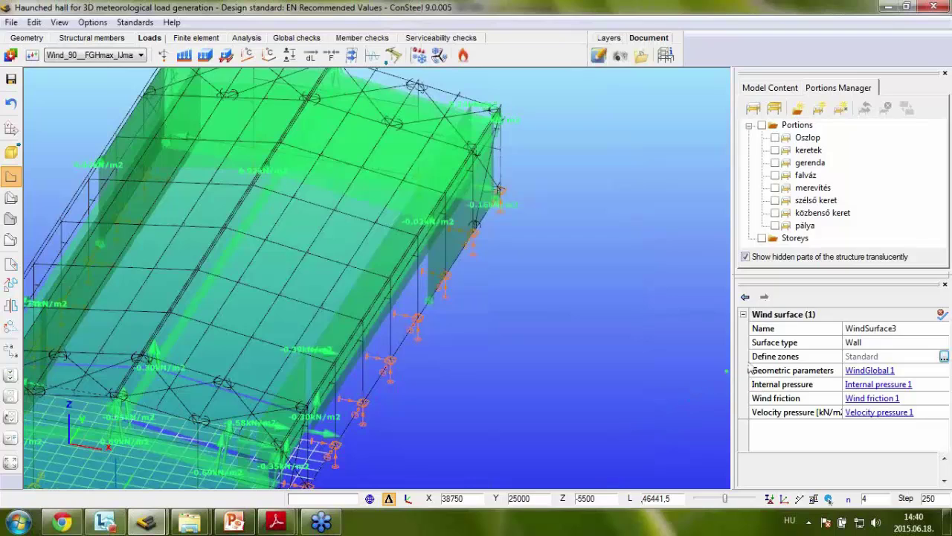
{"action": "left_click", "coordinate": [936, 375]}
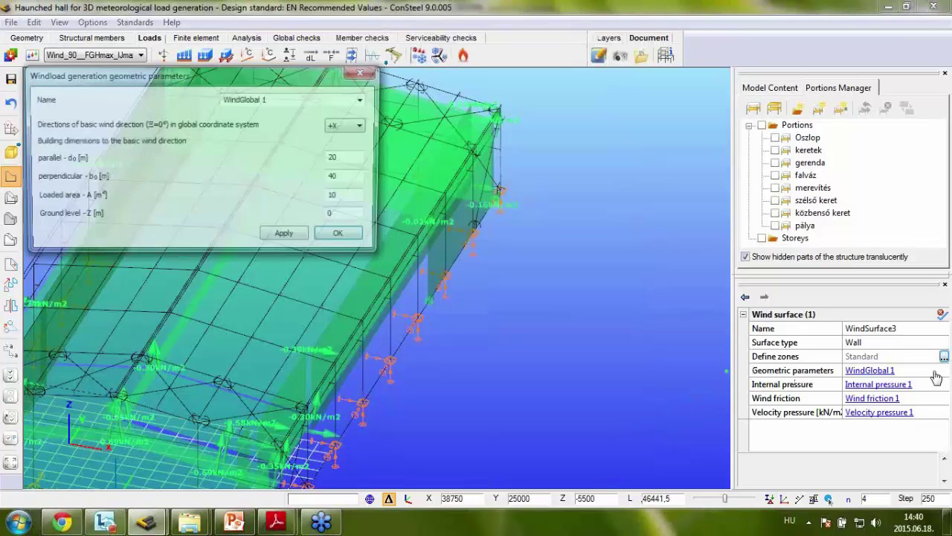
{"action": "left_click", "coordinate": [366, 74]}
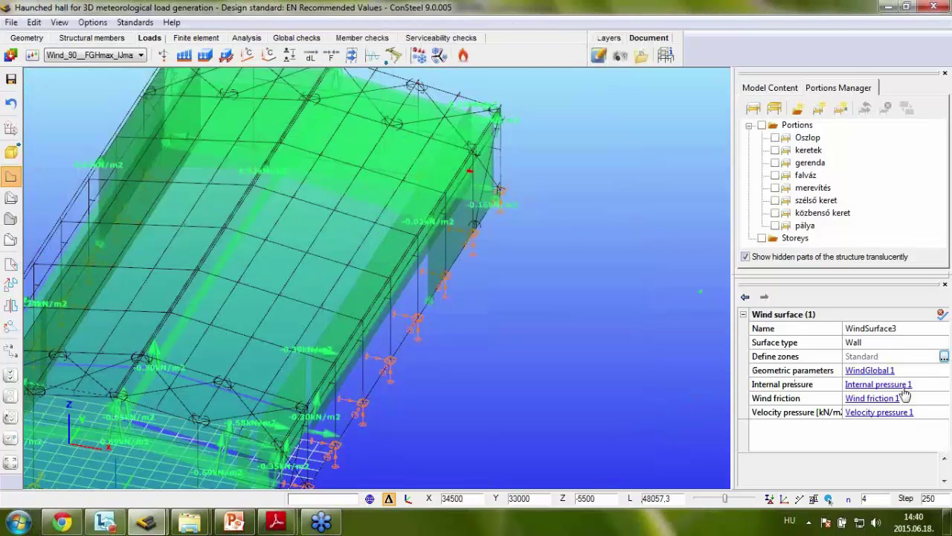
{"action": "left_click", "coordinate": [934, 387]}
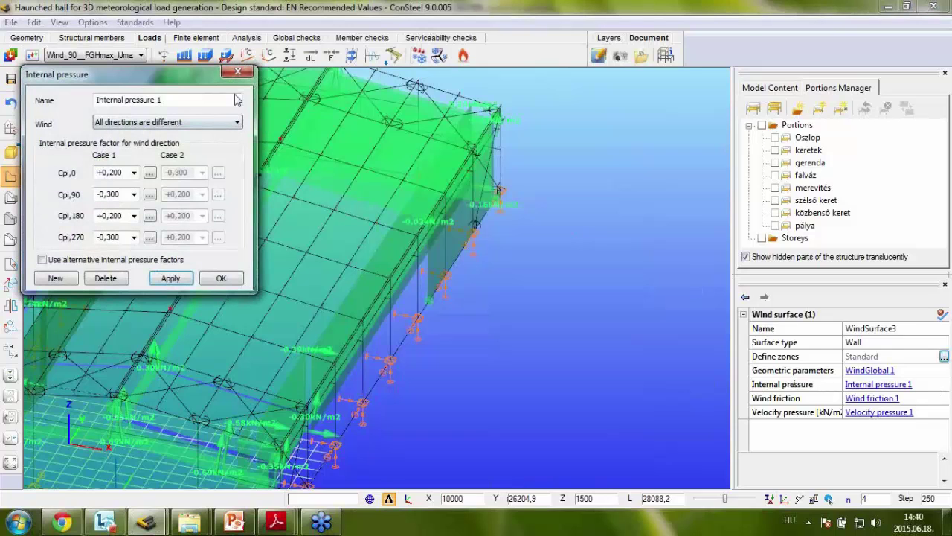
{"action": "key", "text": "Escape"}
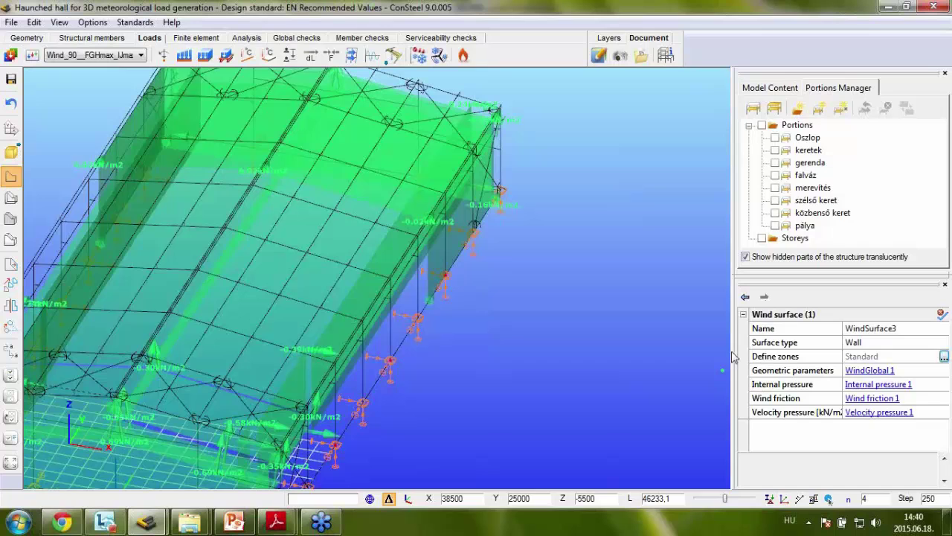
- Clear the wind surface selection with the whole hall in view, and look through the list of load cases without switching
{"action": "left_click_drag", "start_coordinate": [736, 357], "coordinate": [714, 358]}
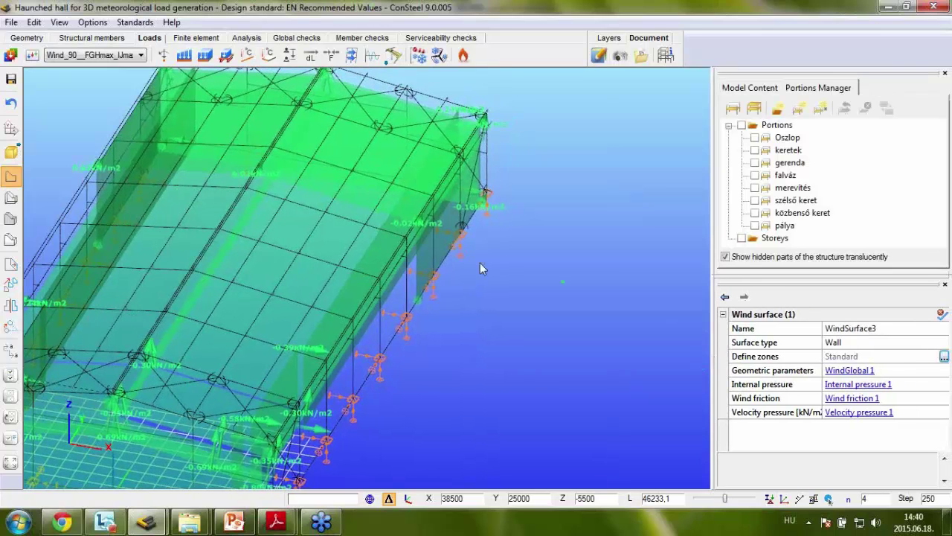
{"action": "scroll", "coordinate": [489, 335], "scroll_direction": "down", "scroll_amount": 5}
{"action": "left_click", "coordinate": [570, 324]}
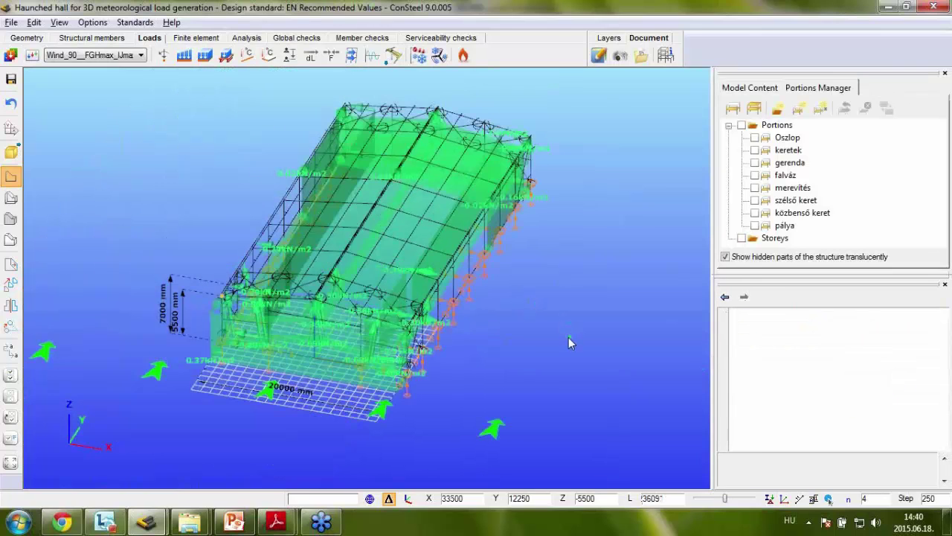
{"action": "scroll", "coordinate": [568, 337], "scroll_direction": "up", "scroll_amount": 3}
{"action": "middle_click_drag", "start_coordinate": [493, 372], "coordinate": [529, 367], "text": "alt"}
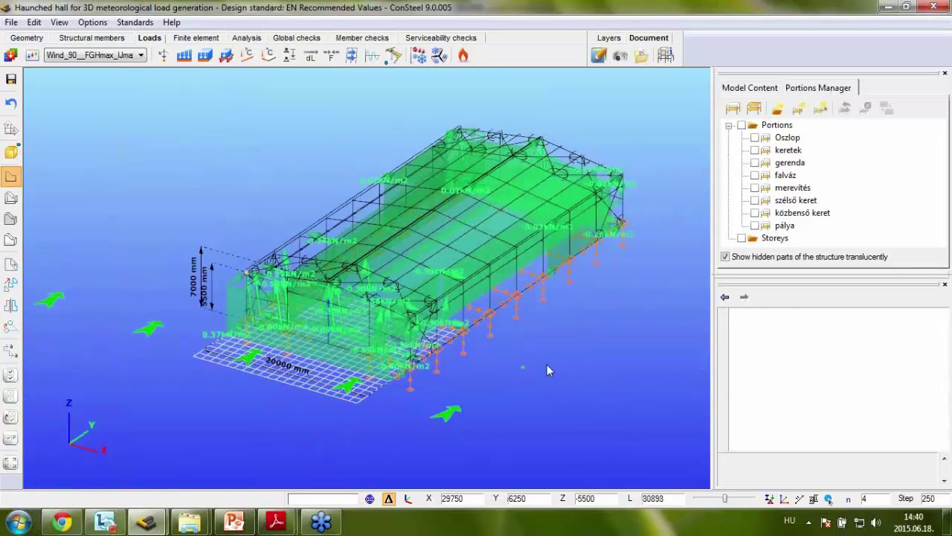
{"action": "left_click", "coordinate": [119, 56]}
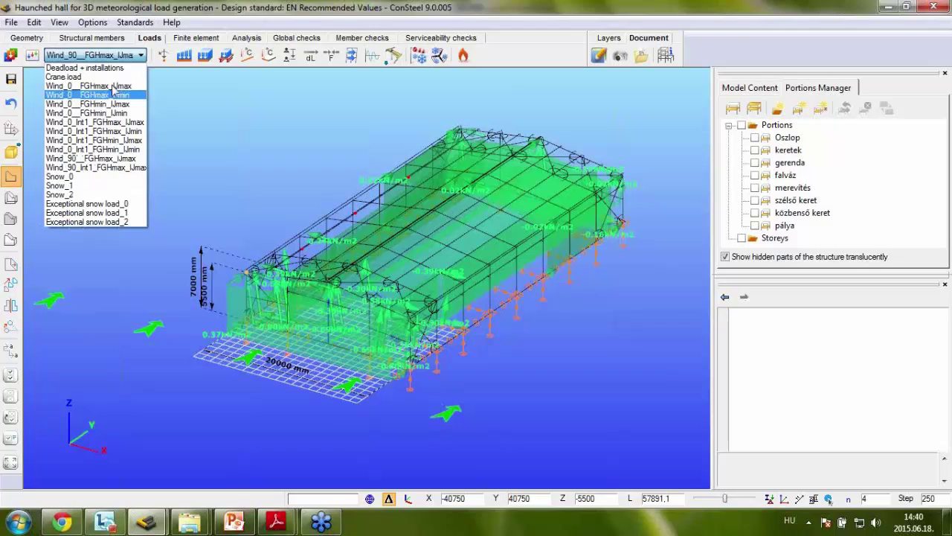
{"action": "left_click", "coordinate": [227, 117]}
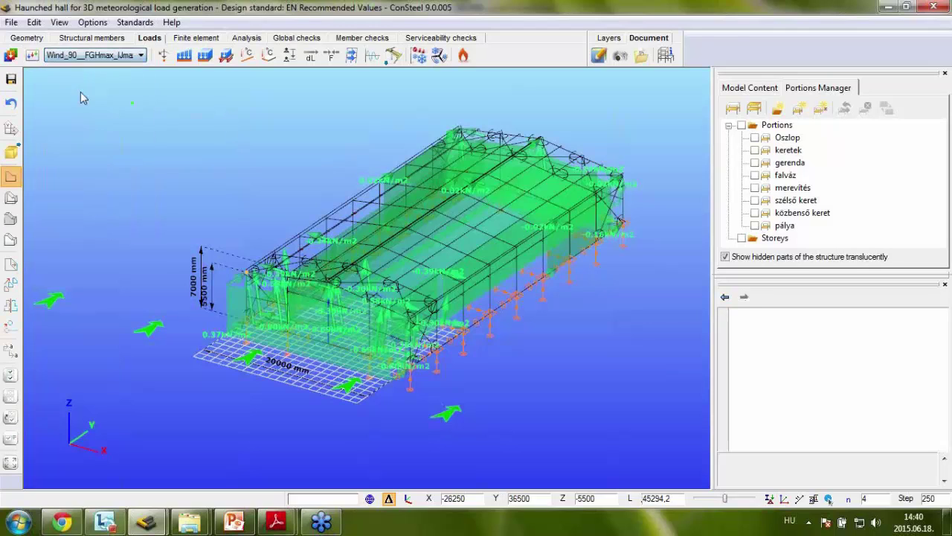
- Start automatic load combination generation, excluding both Wind_0__FGHmin cases, Wind_0_Int1_FGHmax_IJmin, both Wind_0_Int1_FGHmin cases and all exceptional snow cases
{"action": "left_click", "coordinate": [31, 57]}
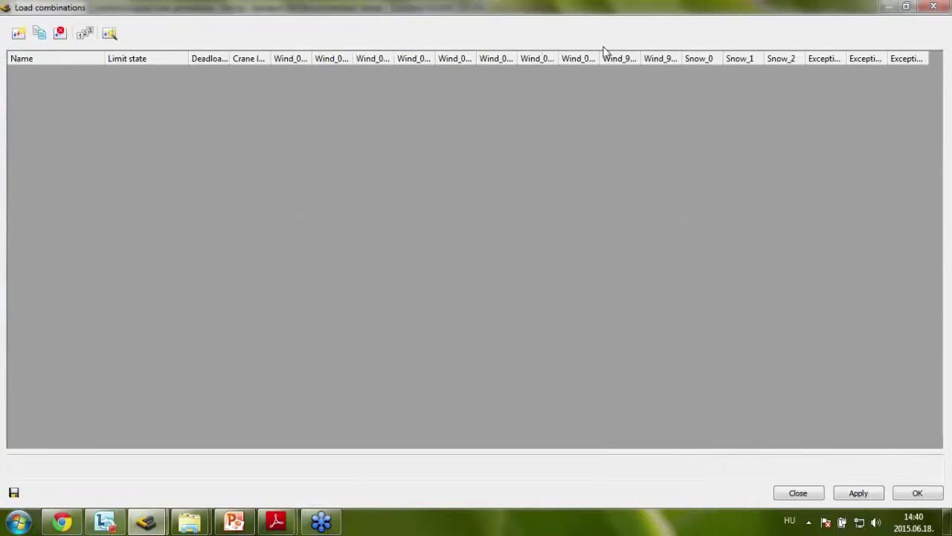
{"action": "left_click", "coordinate": [111, 34]}
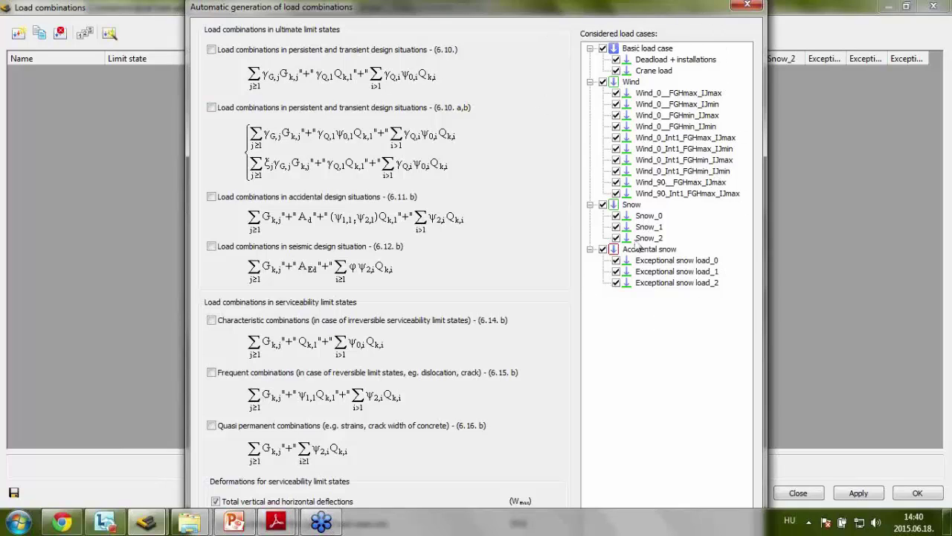
{"action": "left_click", "coordinate": [616, 116]}
{"action": "left_click", "coordinate": [616, 126]}
{"action": "left_click", "coordinate": [616, 171]}
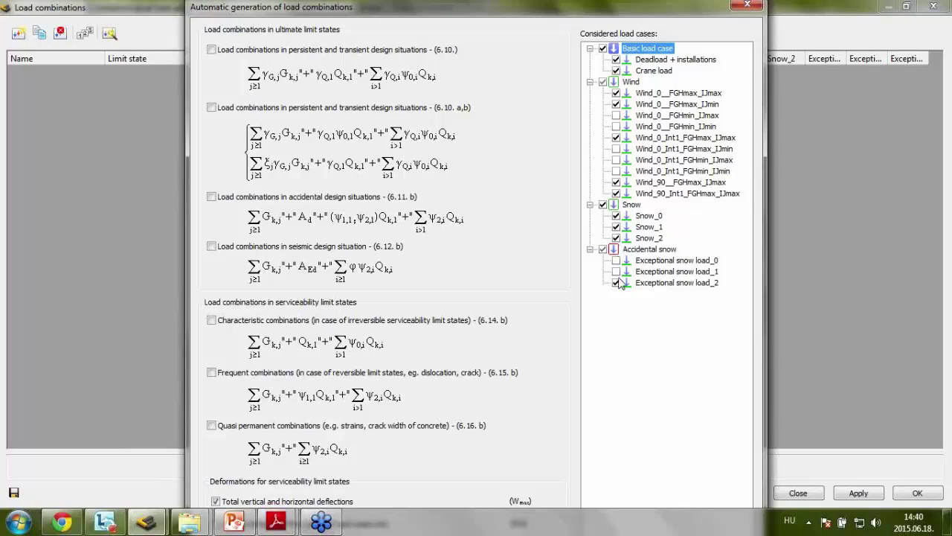
- Generate the ultimate limit state combinations for persistent and transient design situations (6.10.) and accept the load combination table
{"action": "left_click", "coordinate": [212, 50]}
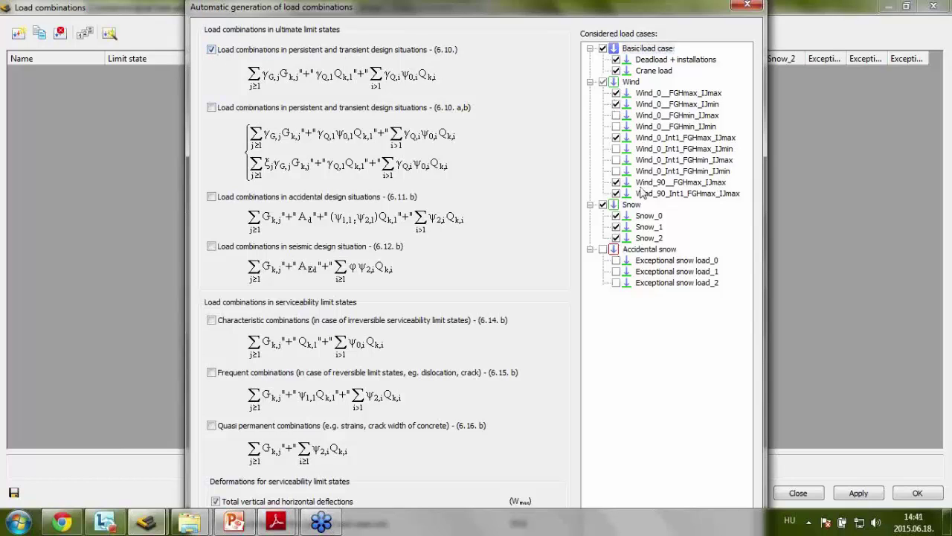
{"action": "left_click_drag", "start_coordinate": [762, 392], "coordinate": [748, 244]}
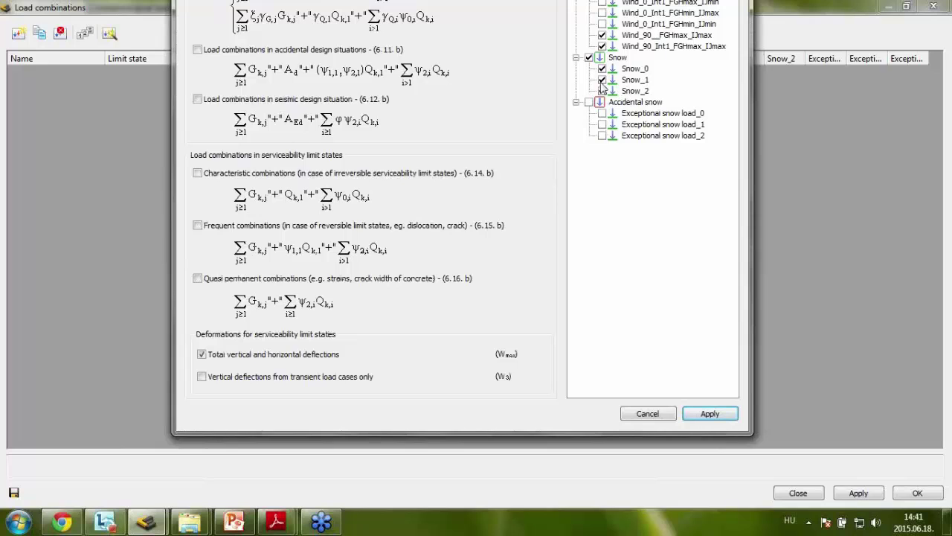
{"action": "left_click", "coordinate": [716, 416]}
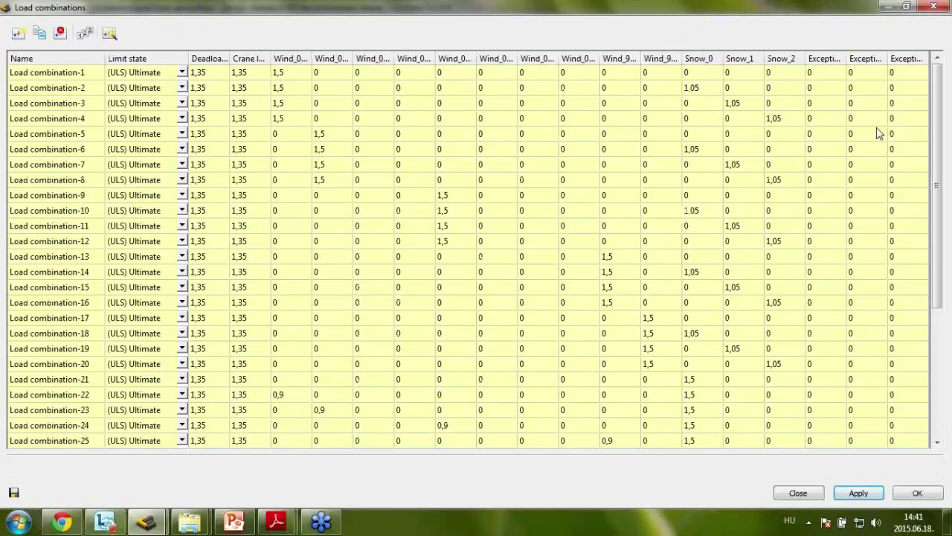
{"action": "left_click", "coordinate": [923, 495]}
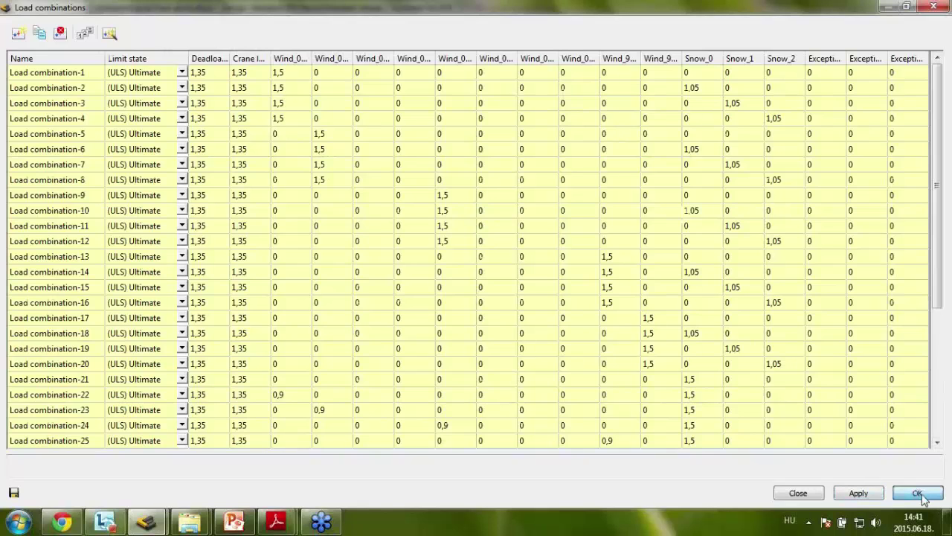